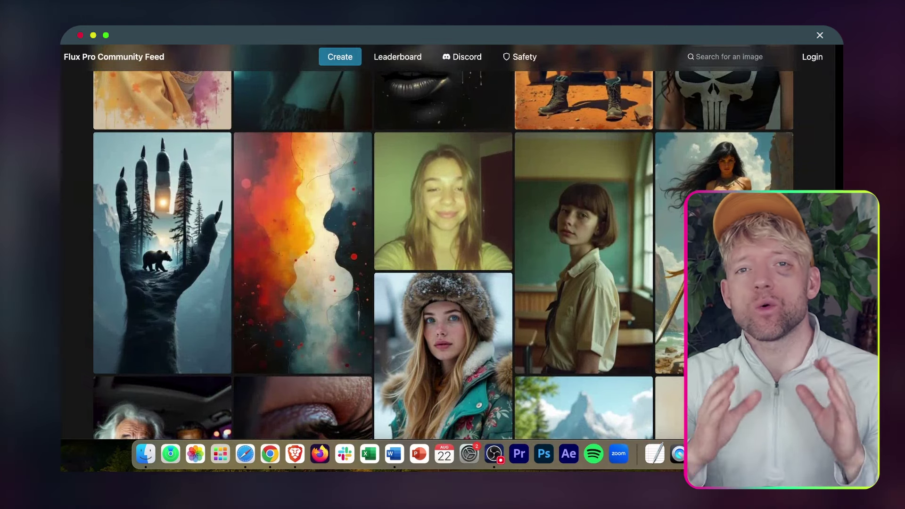
# - Scroll through the Flux Pro community image feed, then bring up the Leon & Company site in Chrome
pyautogui.scroll(-2, 463, 242)
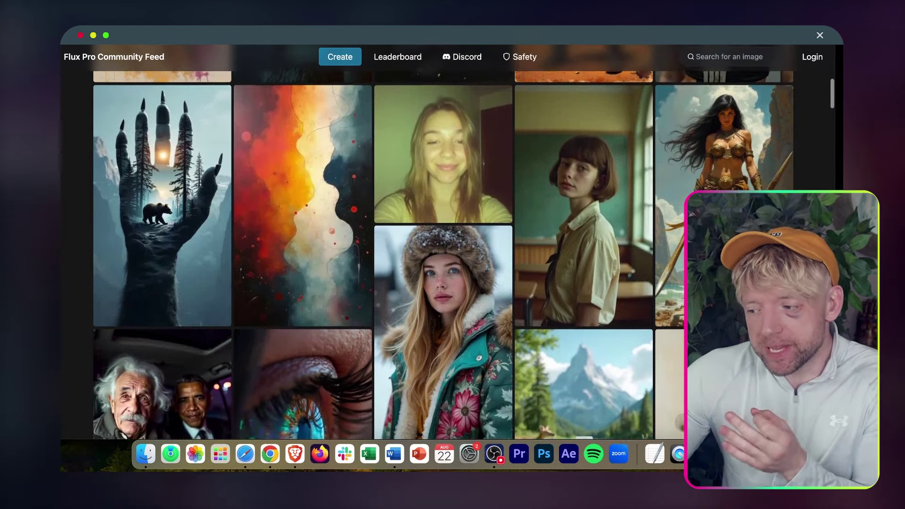
pyautogui.scroll(-3, 463, 241)
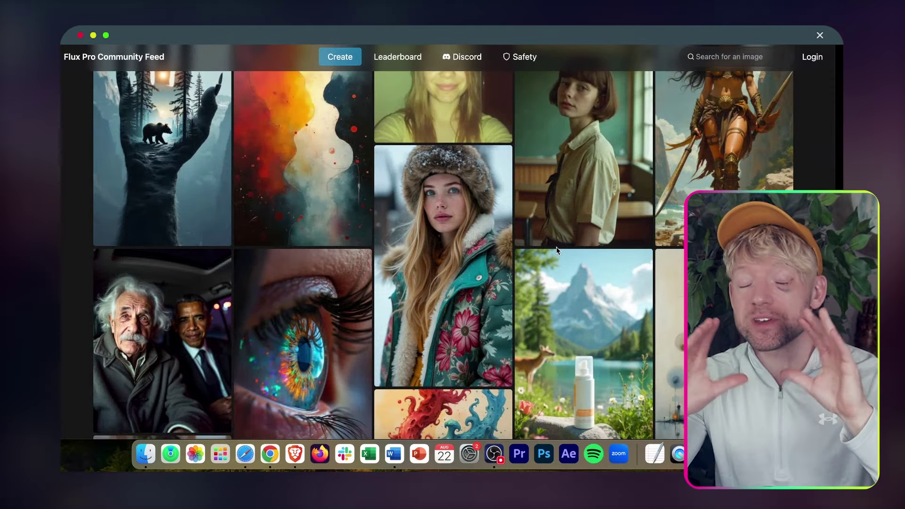
pyautogui.scroll(10, 557, 250)
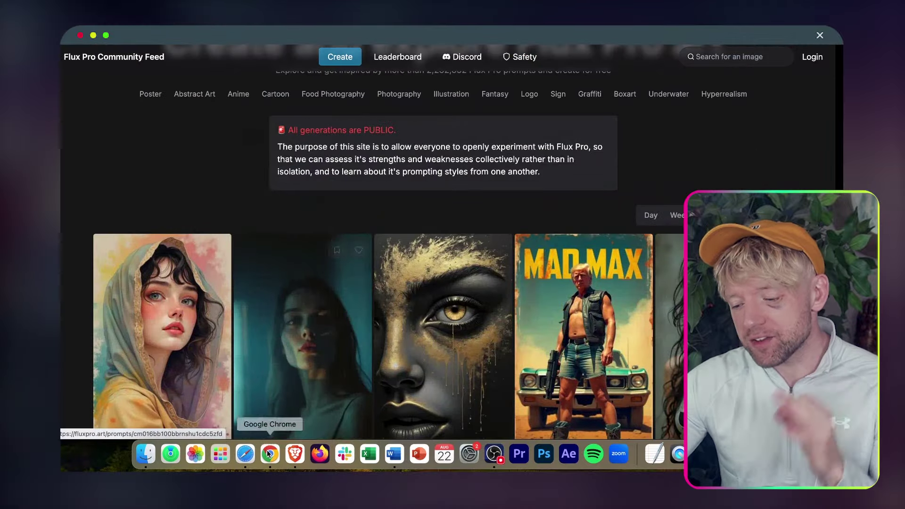
pyautogui.click(269, 453)
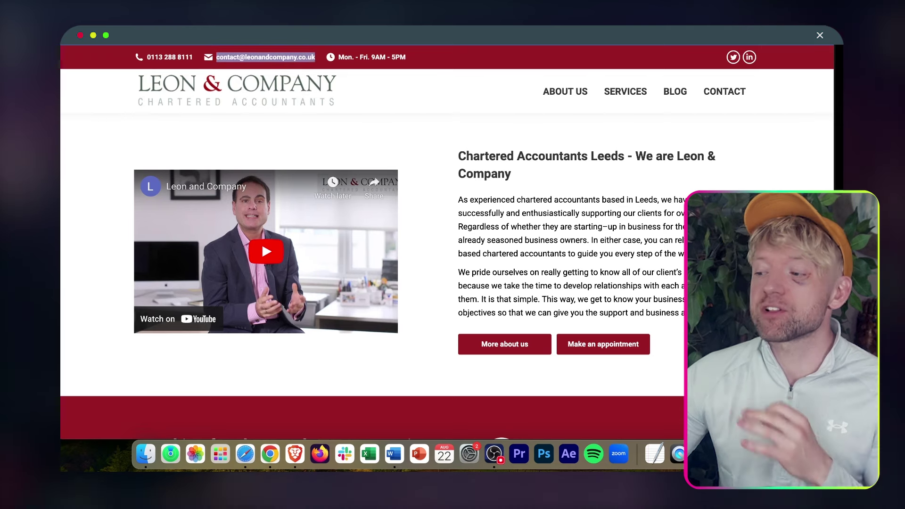
# - Send the Leon & Company page URL and selected contact e-mail to Make with Alt+Shift+S, then switch to Brave
pyautogui.hotkey('alt', 'shift', 's')
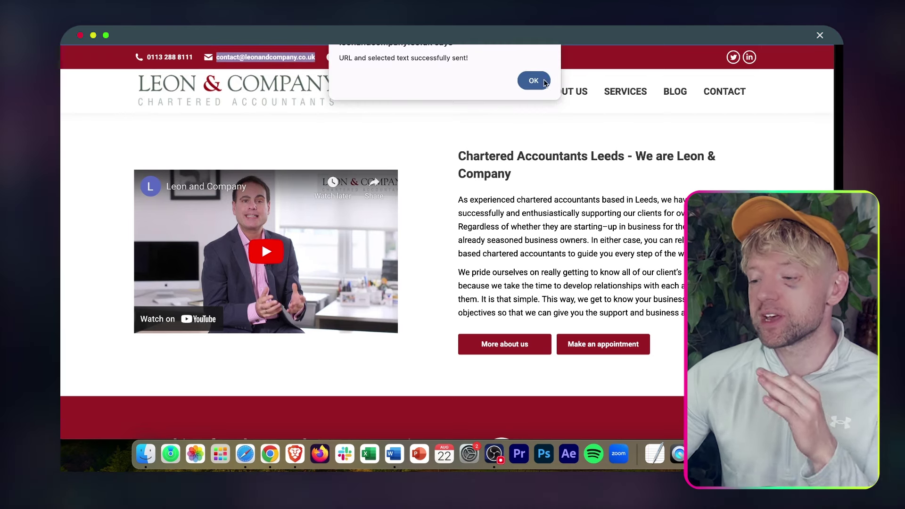
pyautogui.press('Return')
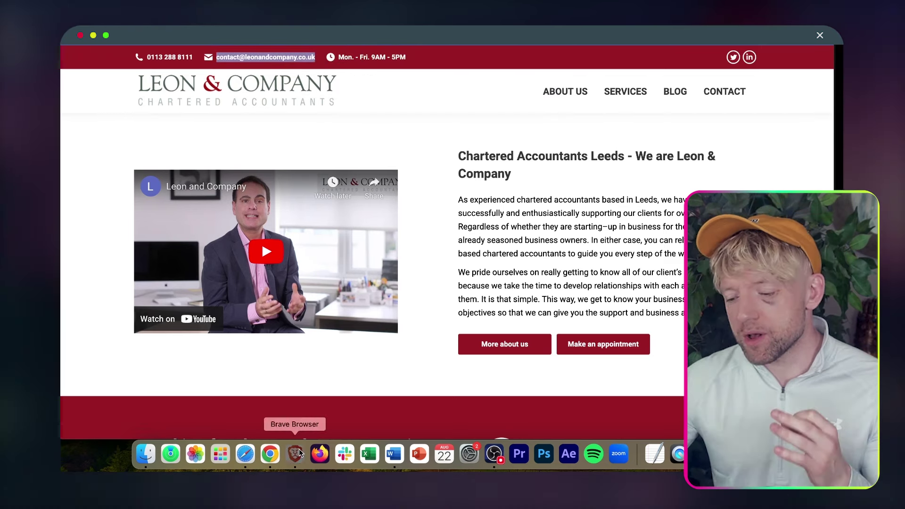
pyautogui.click(295, 453)
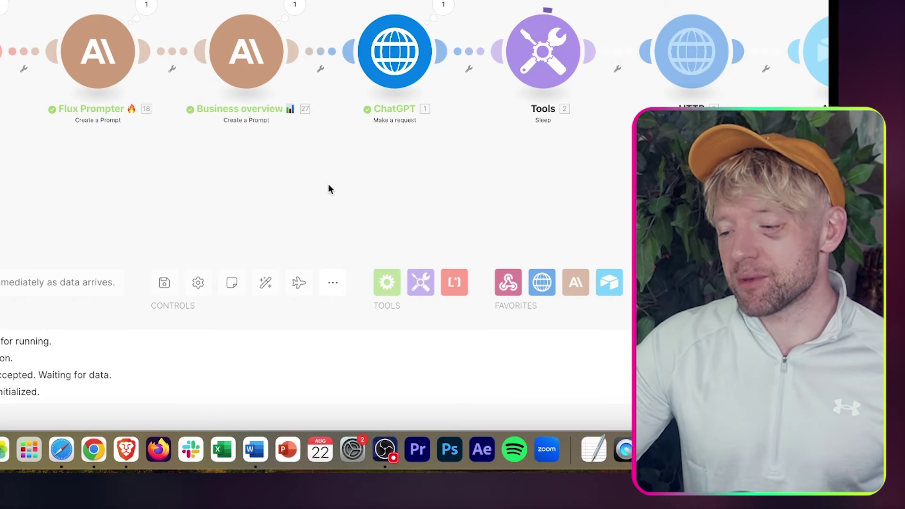
# - Scroll the SuperHero 1 canvas right while its modules run through the ChatGPT and Sleep steps
pyautogui.hscroll(5, 329, 188)
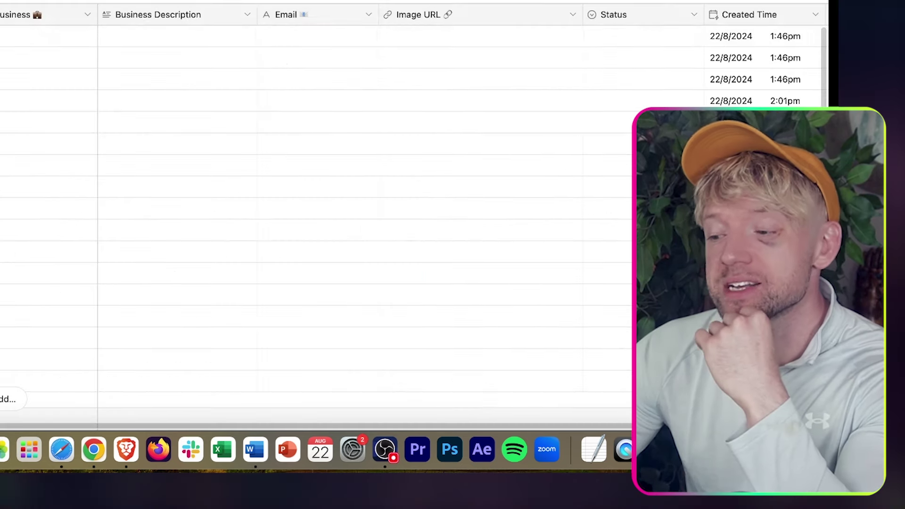
# - Select row 3's Business Description and Email cells in the SuperHero Outreach table
pyautogui.moveTo(330, 168); pyautogui.dragTo(395, 164)
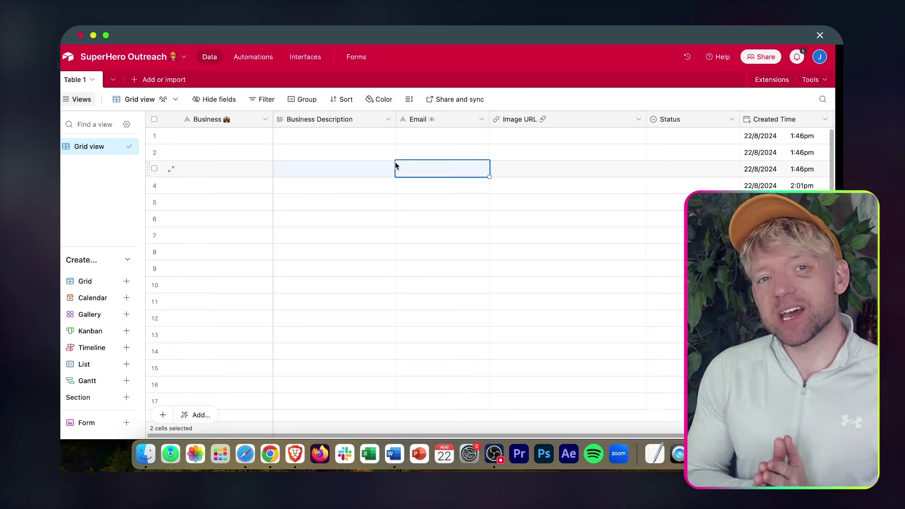
# - Check row 1's Denied and Approved status choices without changing them, then pan the Superhero Part 2 canvas
pyautogui.click(675, 140)
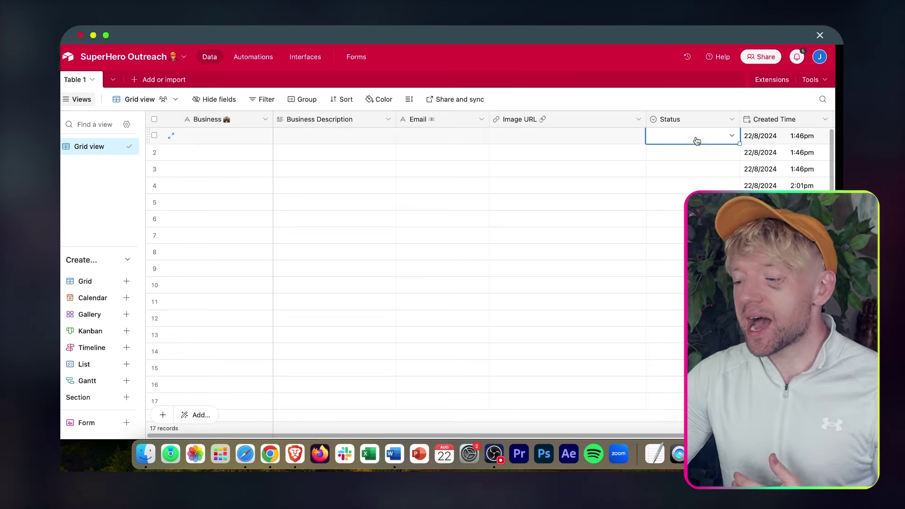
pyautogui.click(697, 137)
pyautogui.click(571, 189)
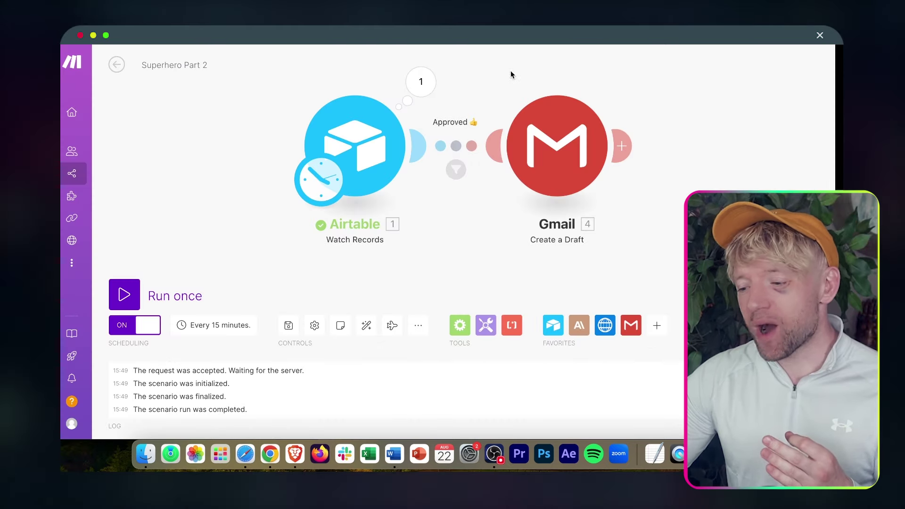
pyautogui.moveTo(511, 75); pyautogui.dragTo(426, 55)
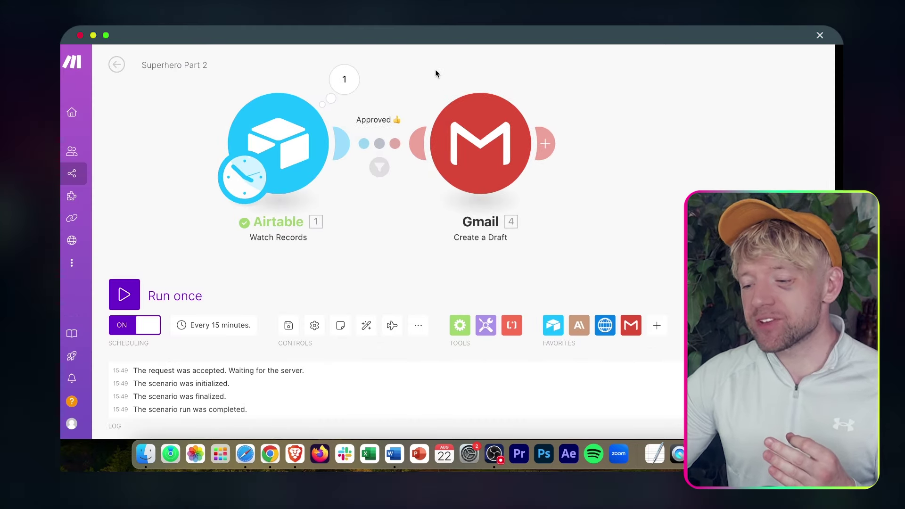
# - Move the Gmail Create a Draft module right, then back beside the Airtable Watch Records module
pyautogui.moveTo(479, 140); pyautogui.dragTo(587, 142)
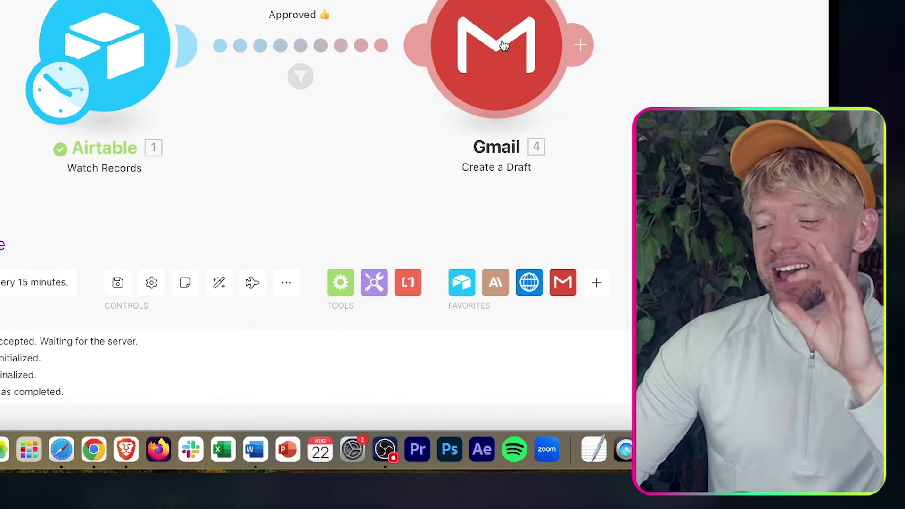
pyautogui.moveTo(503, 45); pyautogui.dragTo(447, 41)
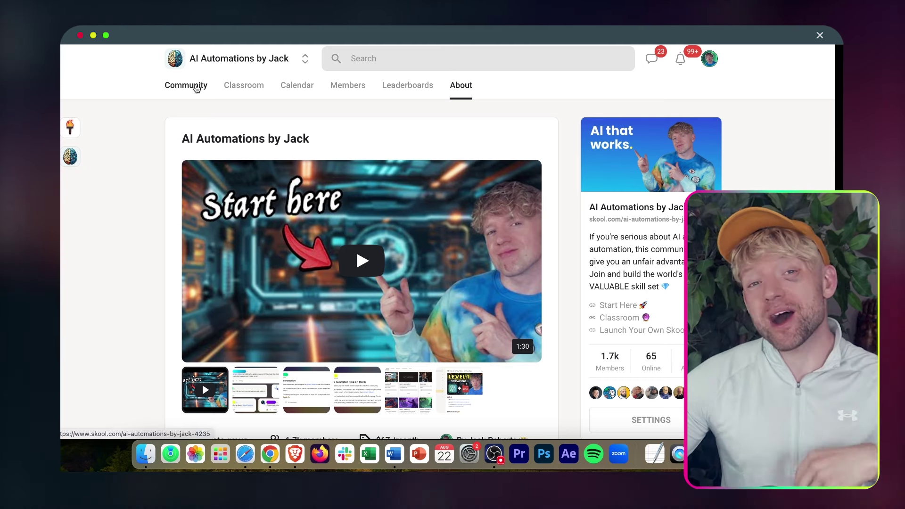
# - Open the Skool Community post feed, then scroll the SuperHero 1 canvas right
pyautogui.click(196, 88)
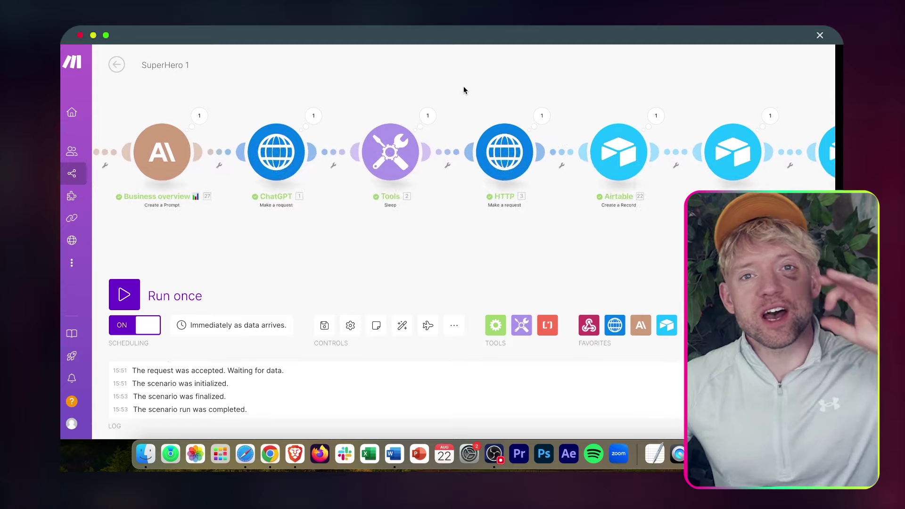
pyautogui.hscroll(10, 463, 90)
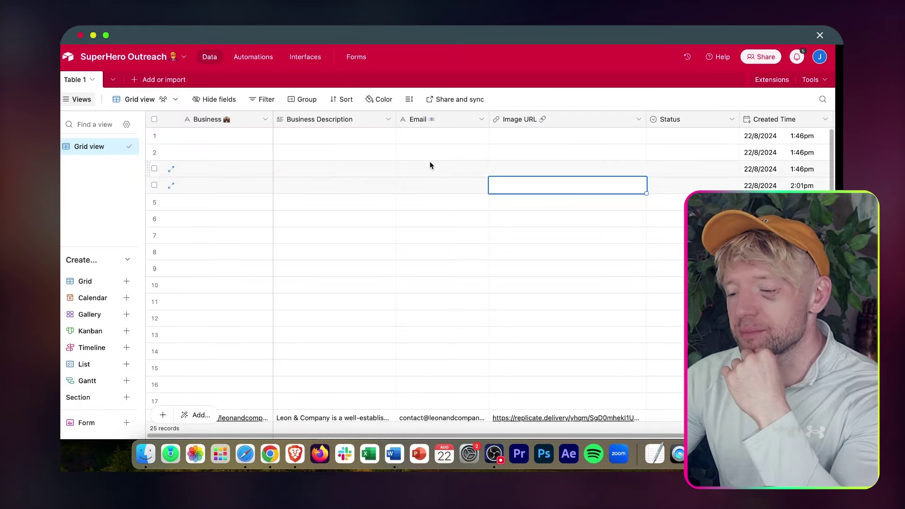
# - Open the generated Replicate image links for rows 22, 23, 24 and 25 in the Airtable outreach table
pyautogui.click(429, 165)
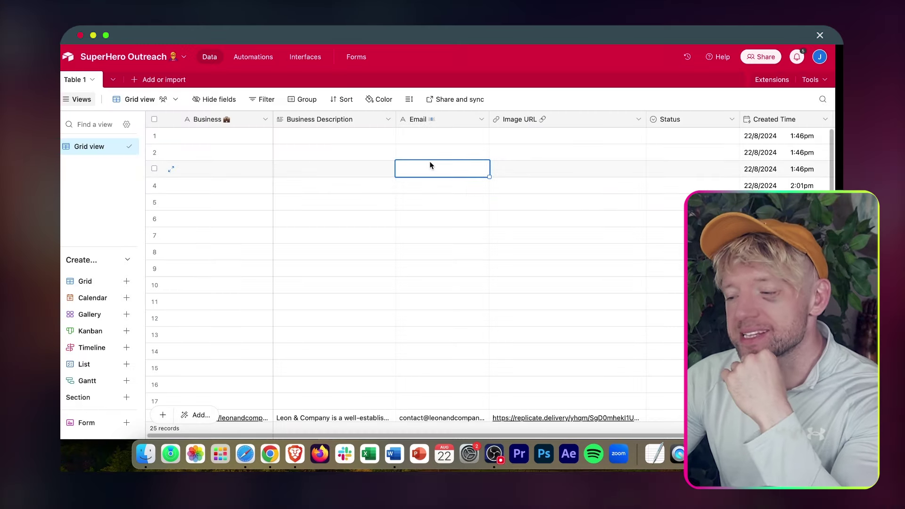
pyautogui.scroll(-5, 430, 165)
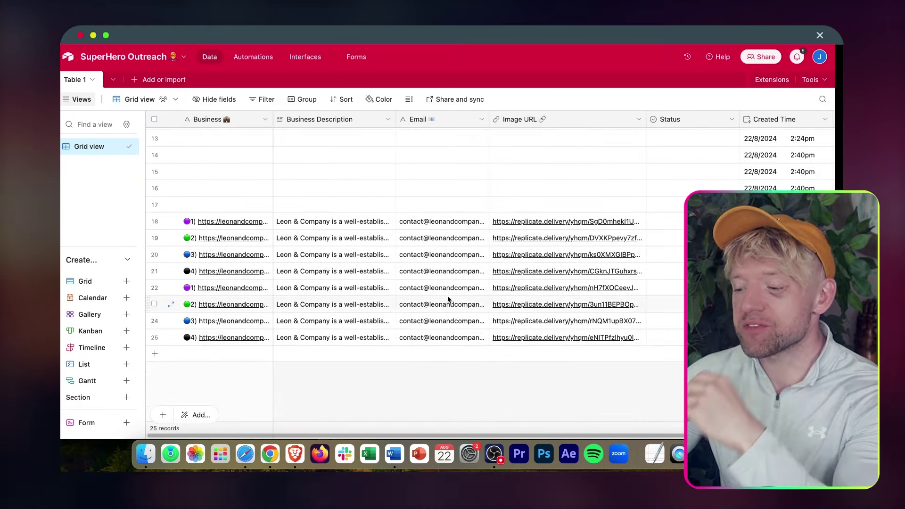
pyautogui.click(569, 293)
pyautogui.press('Return')
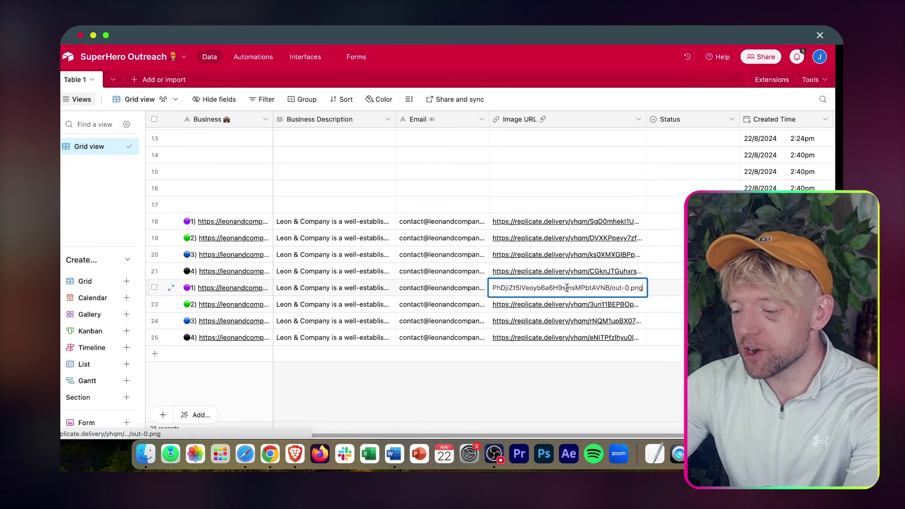
pyautogui.click(566, 304)
pyautogui.press('Return')
pyautogui.click(562, 320)
pyautogui.press('Return')
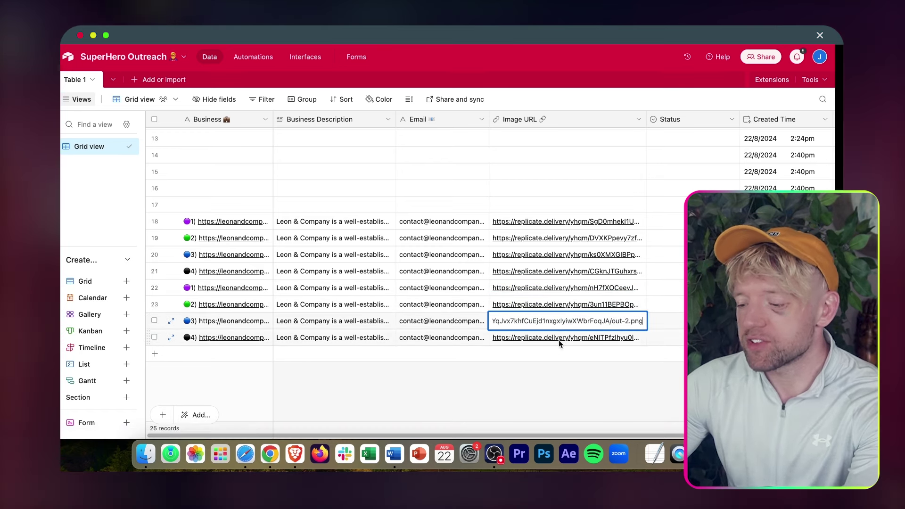
pyautogui.click(559, 338)
pyautogui.press('Return')
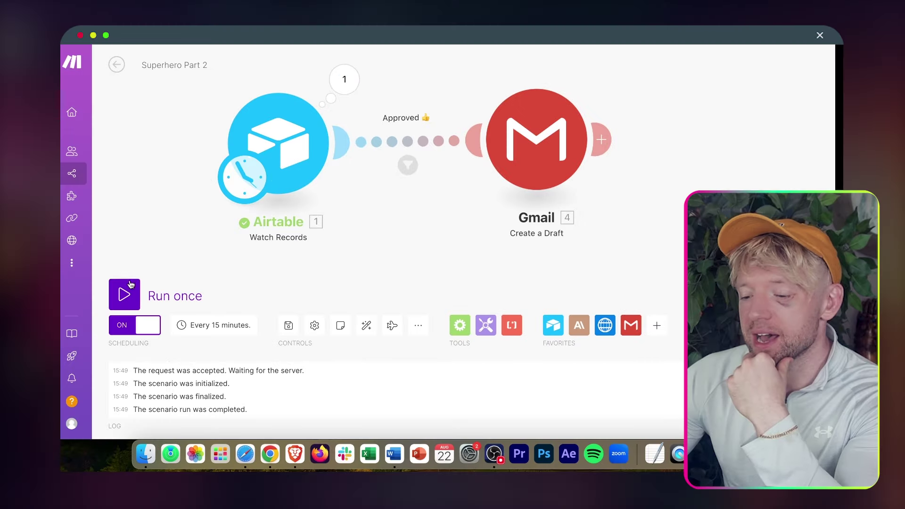
# - Run the Superhero Part 2 scenario once to turn the approved record into a Gmail draft
pyautogui.click(132, 281)
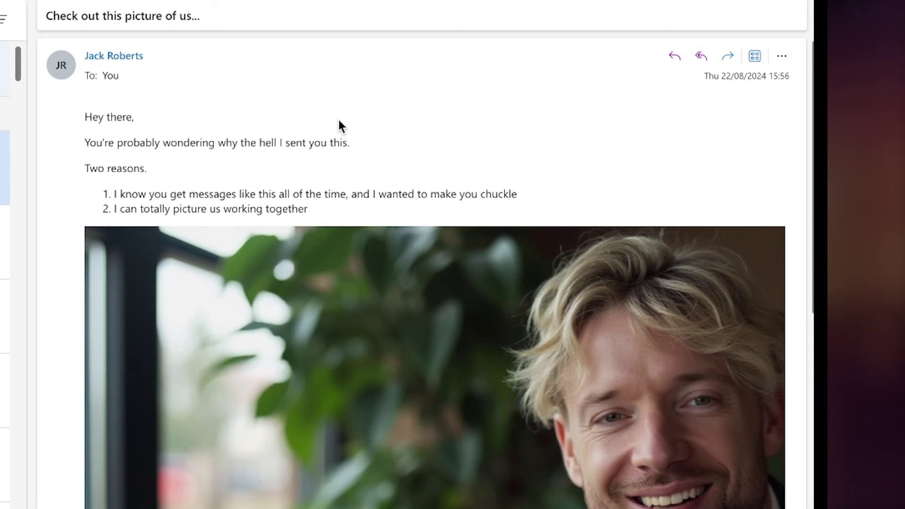
# - Scroll through the draft email down to the generated image of a man holding a Leon & Company sign
pyautogui.scroll(-1, 716, 168)
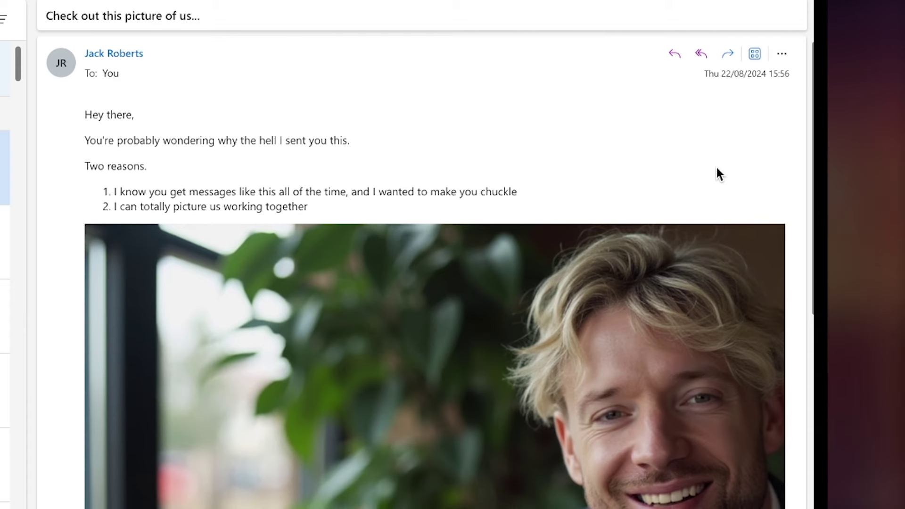
pyautogui.scroll(-3, 725, 171)
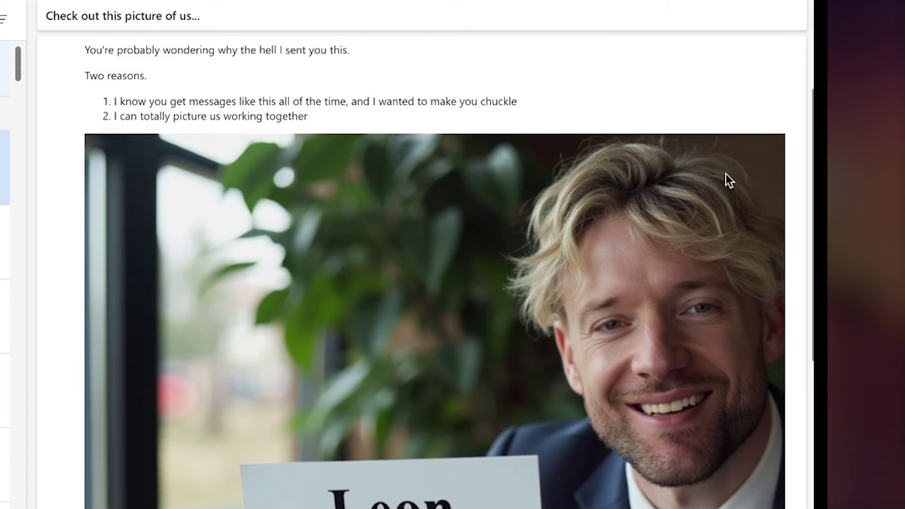
pyautogui.scroll(-1, 725, 174)
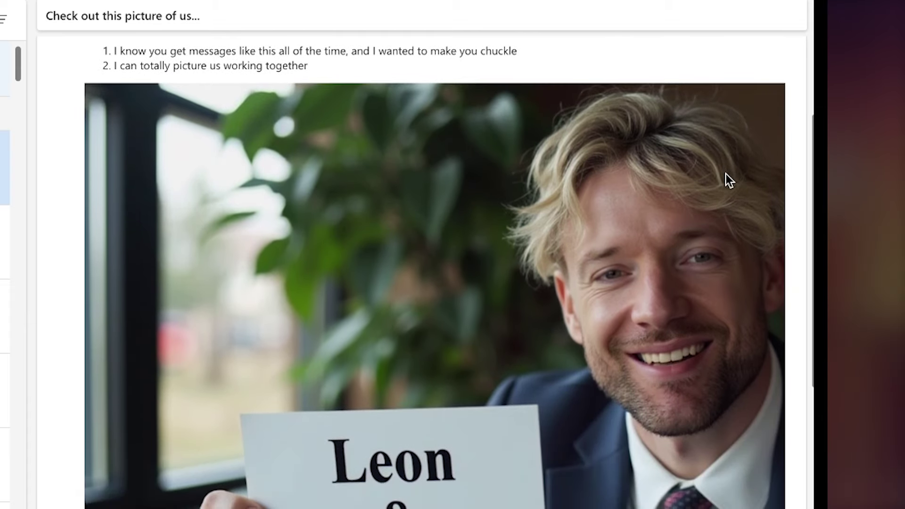
pyautogui.scroll(-1, 726, 174)
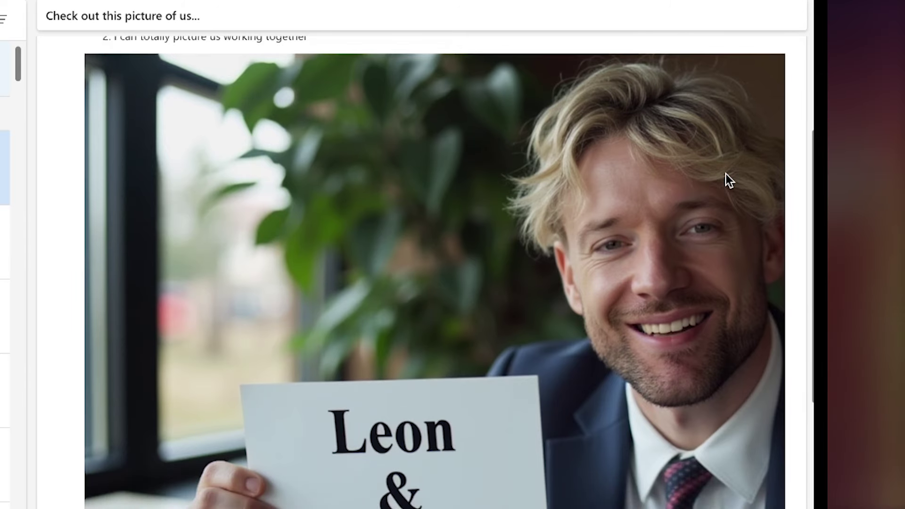
pyautogui.scroll(-1, 725, 174)
pyautogui.scroll(-1, 726, 180)
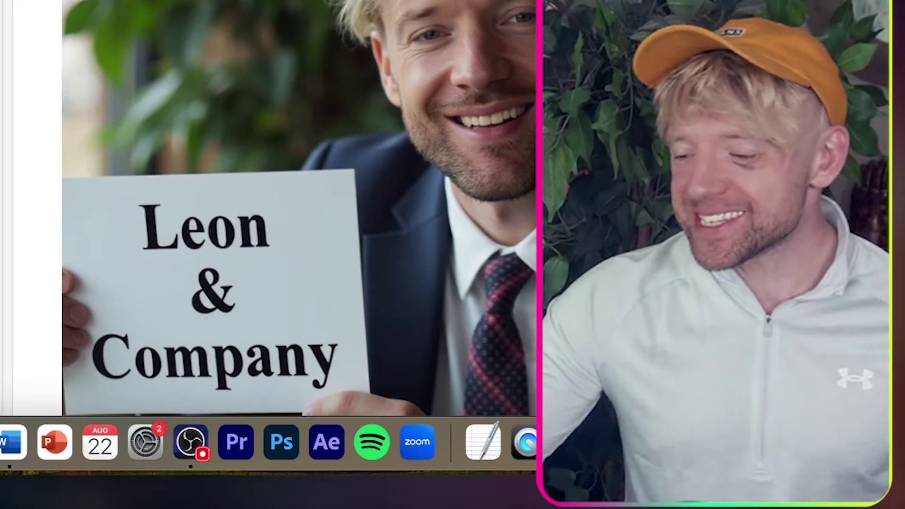
pyautogui.scroll(-5, 276, 207)
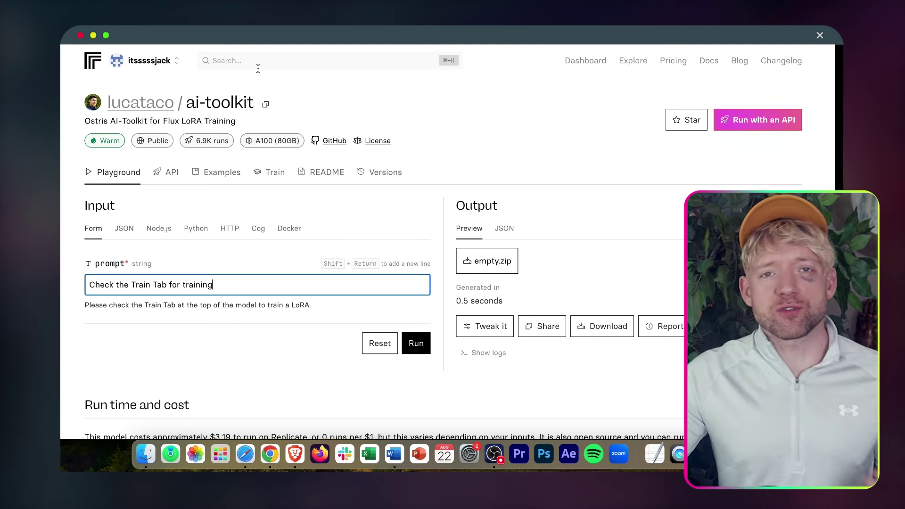
# - Open the Train form for lucataco/ai-toolkit and scroll to the destination and images fields
pyautogui.click(263, 172)
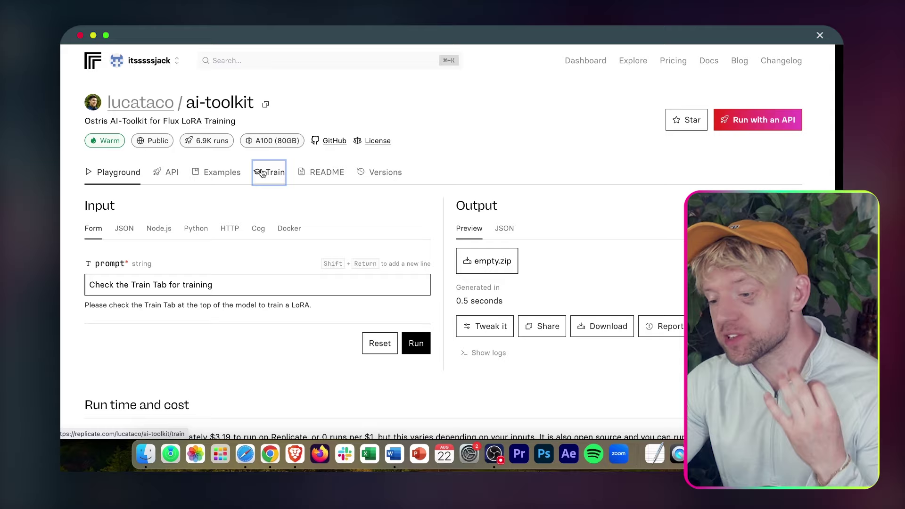
pyautogui.scroll(-5, 348, 245)
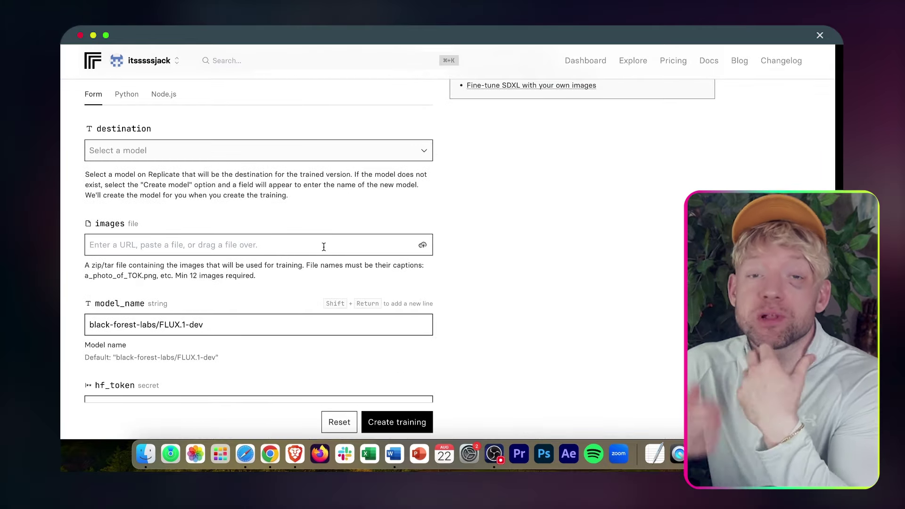
# - Bring up the Photos of Jack folder, review the enlarged photos, then restore normal icon size
pyautogui.press('super+Tab')
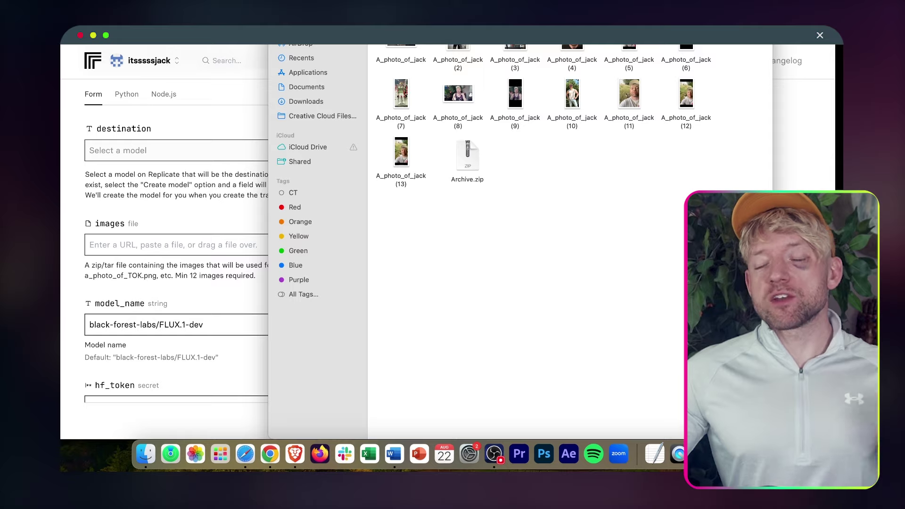
pyautogui.moveTo(537, 45); pyautogui.dragTo(357, 123)
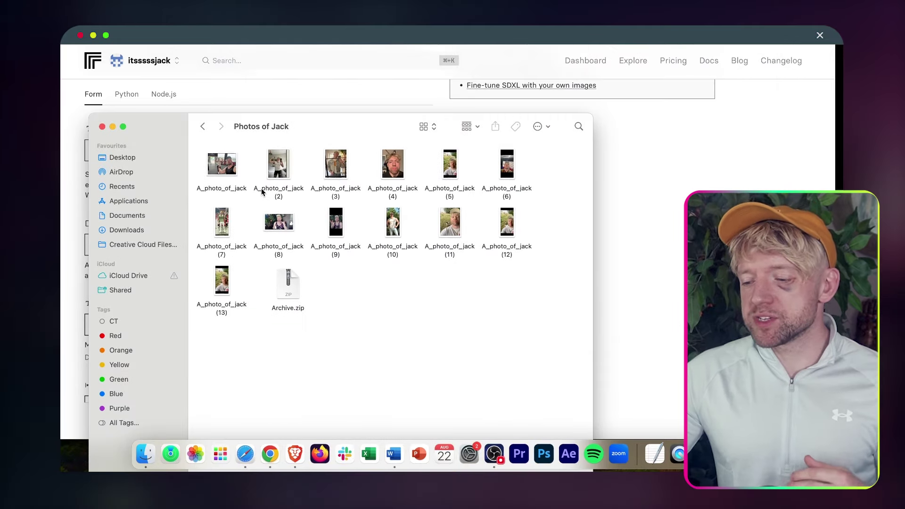
pyautogui.press('super+equal')
pyautogui.press('super+equal')
pyautogui.press('super+equal')
pyautogui.press('super+equal')
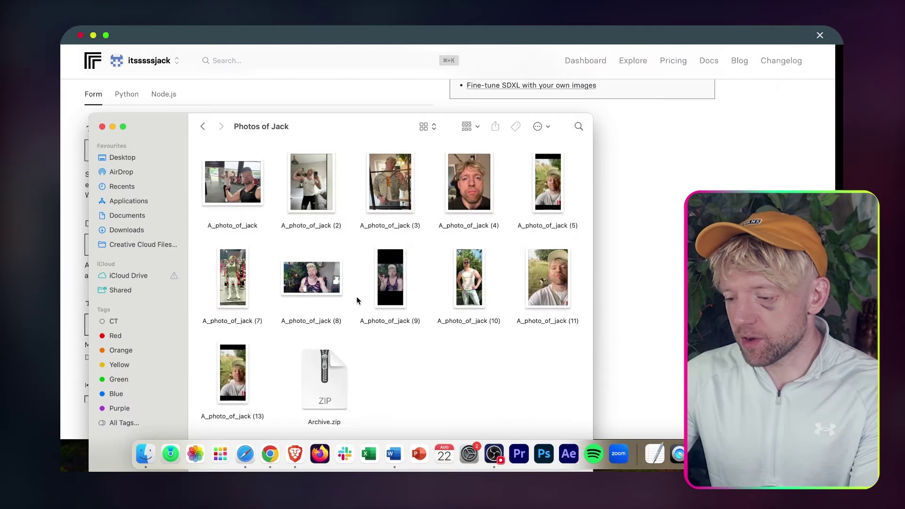
pyautogui.hscroll(5, 393, 276)
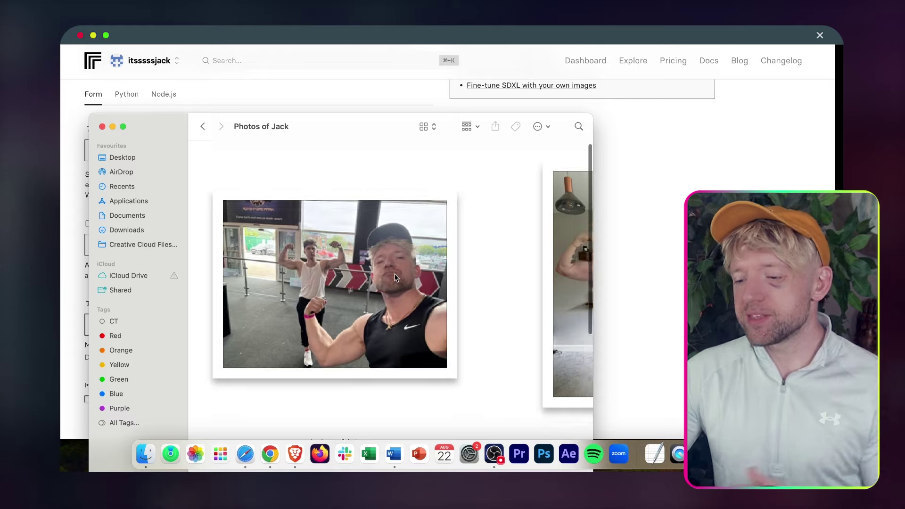
pyautogui.hscroll(5, 395, 277)
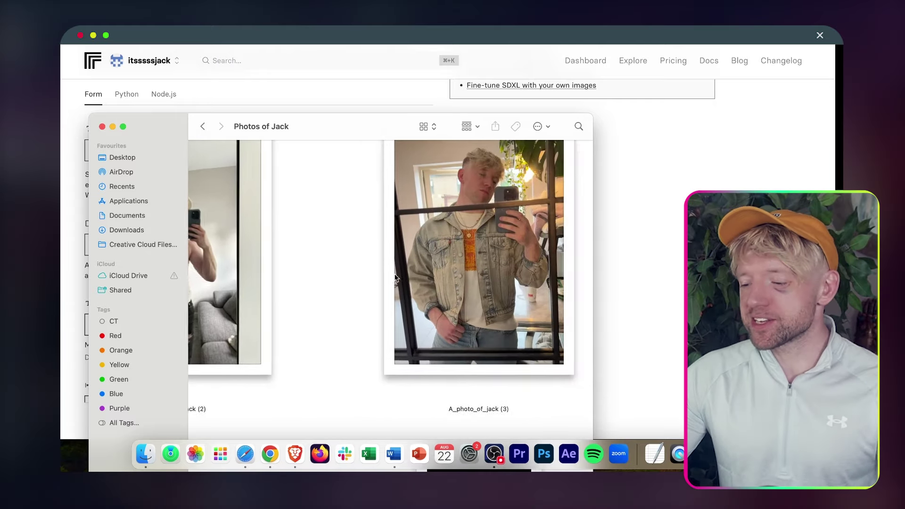
pyautogui.scroll(-5, 395, 277)
pyautogui.scroll(-10, 395, 277)
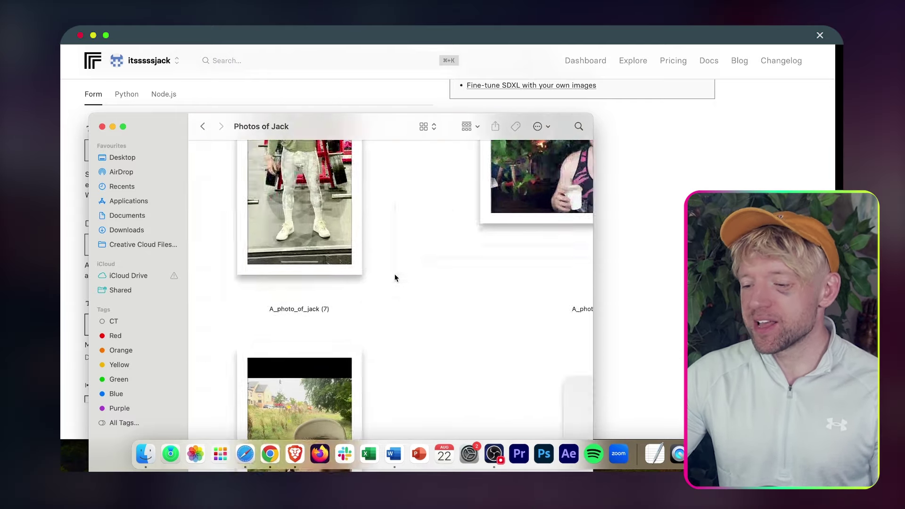
pyautogui.hscroll(5, 400, 344)
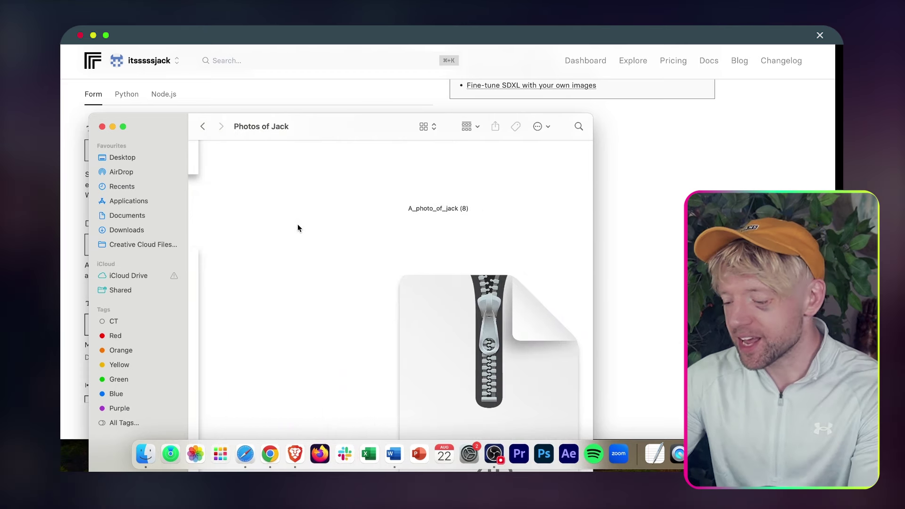
pyautogui.press('super+minus')
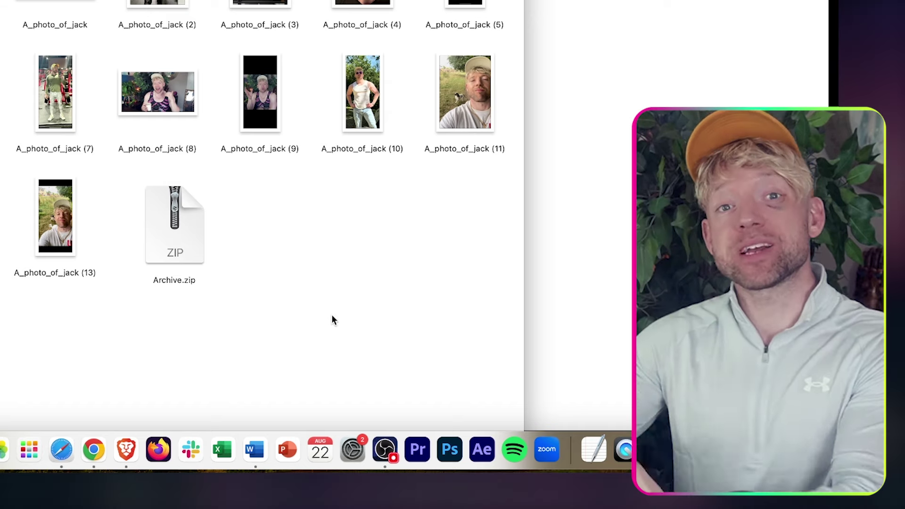
# - Select all the photos and Archive.zip, dismiss the actions menu, and deselect them
pyautogui.hscroll(3, 405, 177)
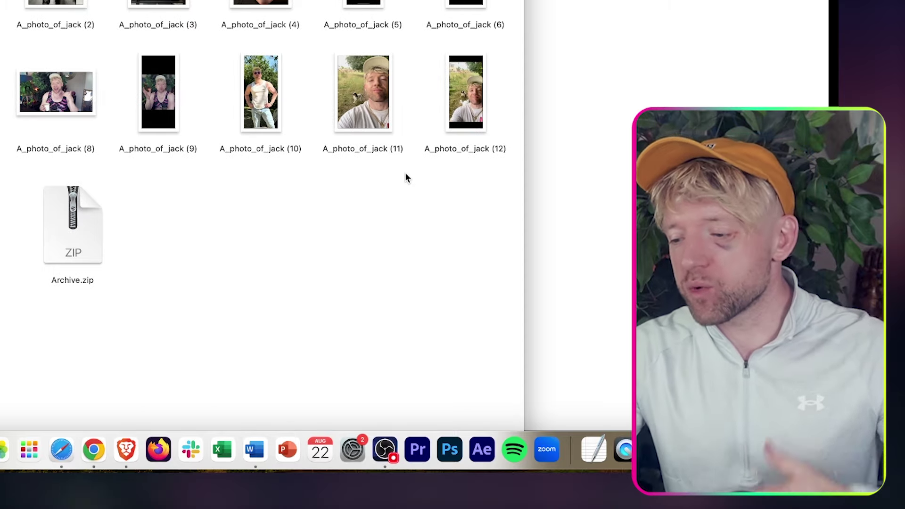
pyautogui.hscroll(-3, 405, 178)
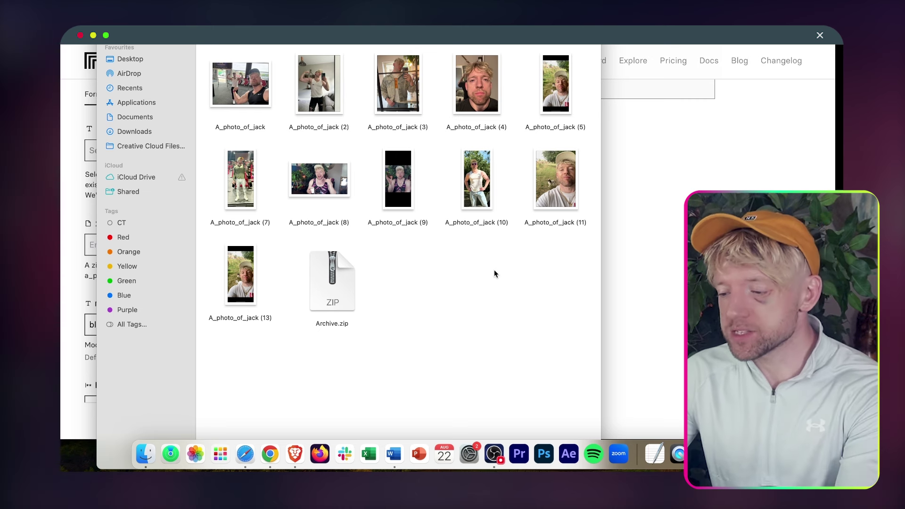
pyautogui.moveTo(546, 269); pyautogui.dragTo(249, 65)
pyautogui.rightClick(250, 65)
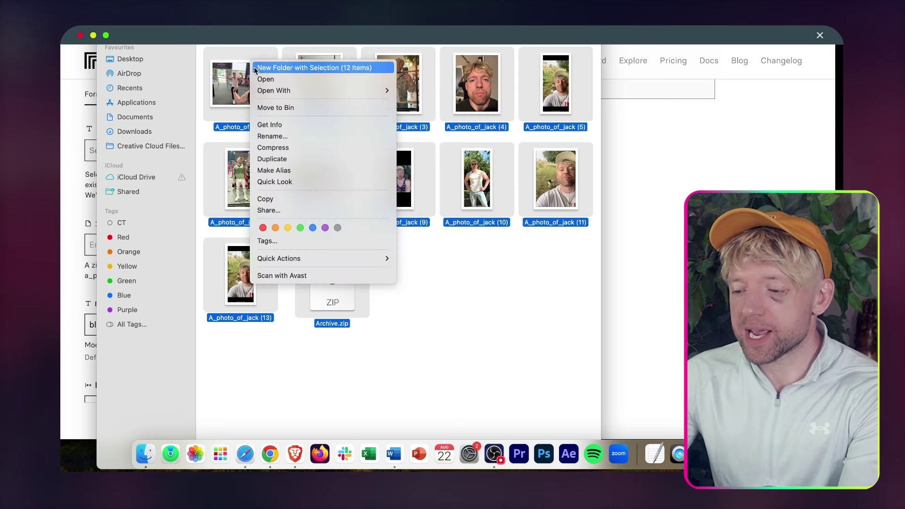
pyautogui.click(465, 287)
pyautogui.click(466, 287)
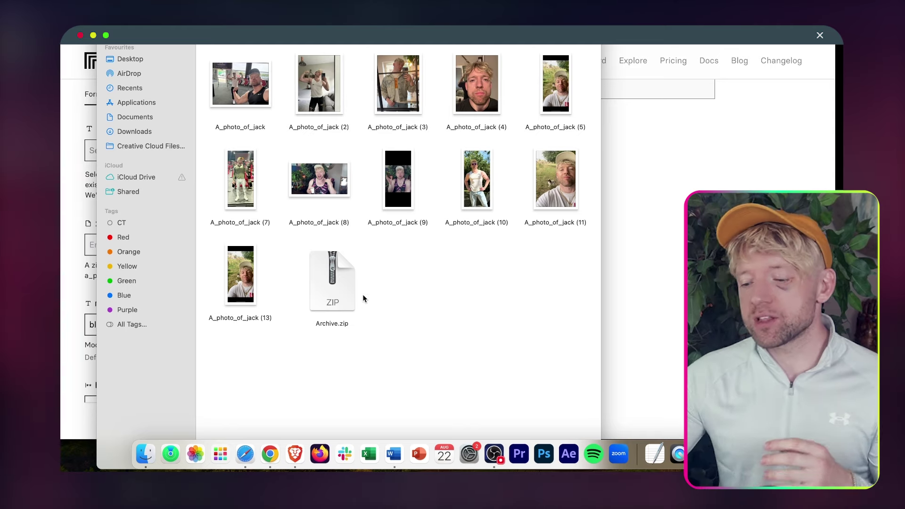
# - Drag Archive.zip from Finder onto the training form's images field
pyautogui.click(661, 261)
pyautogui.scroll(1, 348, 222)
pyautogui.scroll(-1, 349, 220)
pyautogui.click(330, 247)
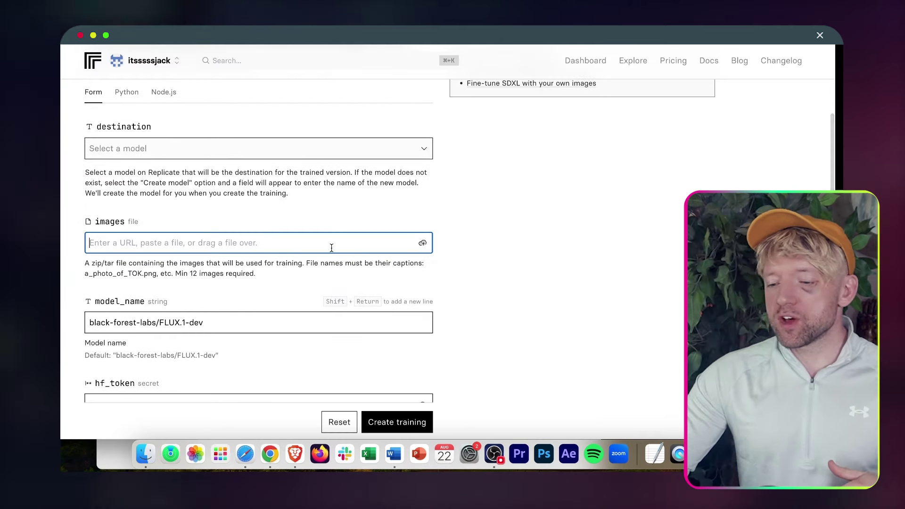
pyautogui.scroll(3, 553, 298)
pyautogui.scroll(-2, 552, 298)
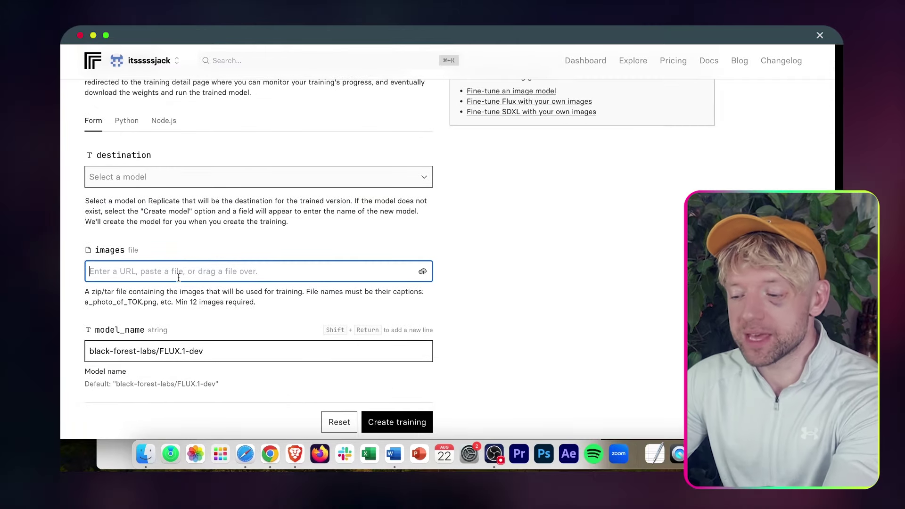
pyautogui.click(147, 467)
pyautogui.moveTo(330, 46); pyautogui.dragTo(641, 46)
pyautogui.moveTo(636, 271); pyautogui.dragTo(305, 278)
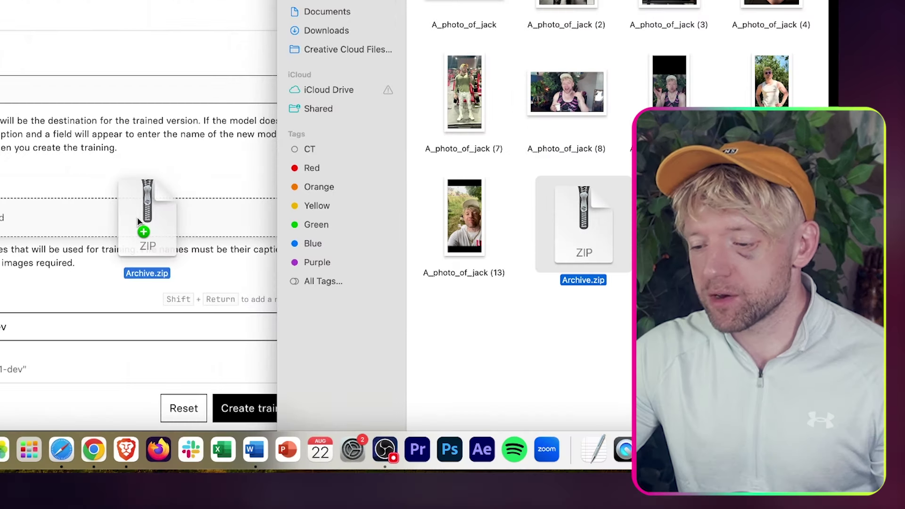
pyautogui.moveTo(139, 220); pyautogui.dragTo(137, 217)
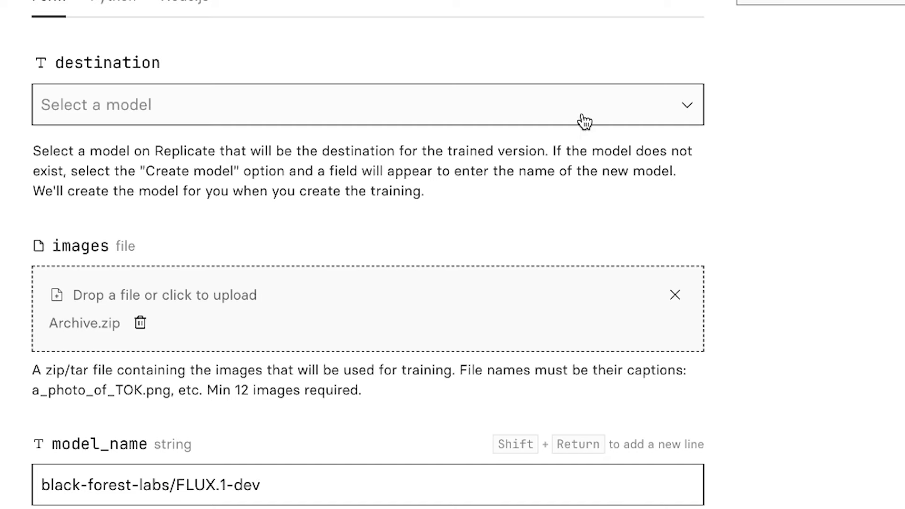
# - Set the destination to a new model named 'Princeeeee'
pyautogui.click(581, 105)
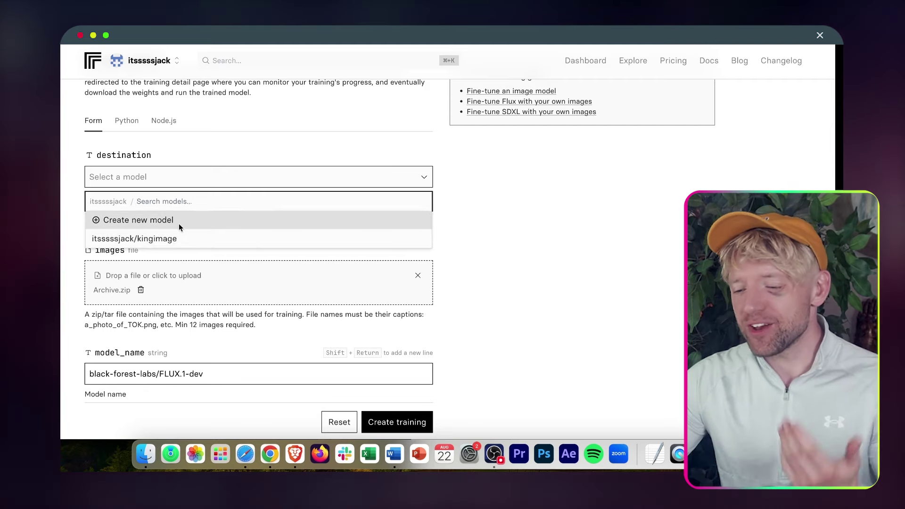
pyautogui.click(179, 228)
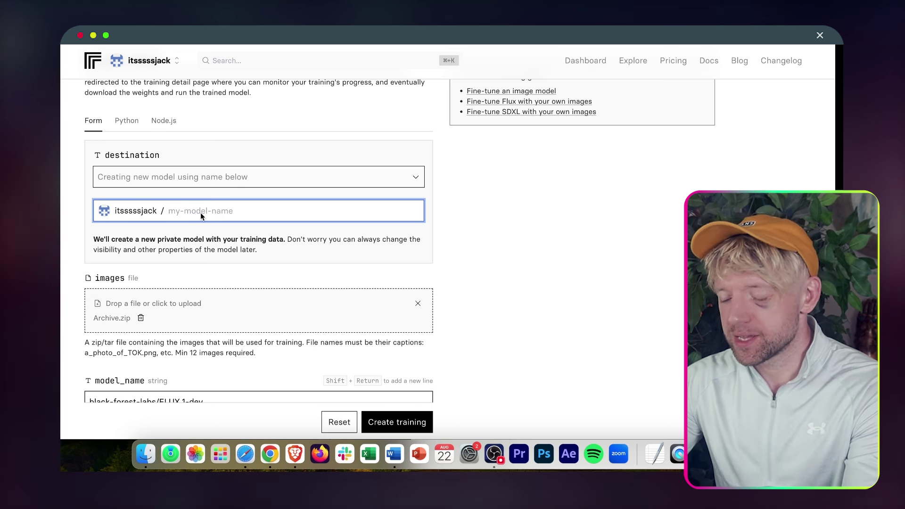
pyautogui.write('Princeeeee')
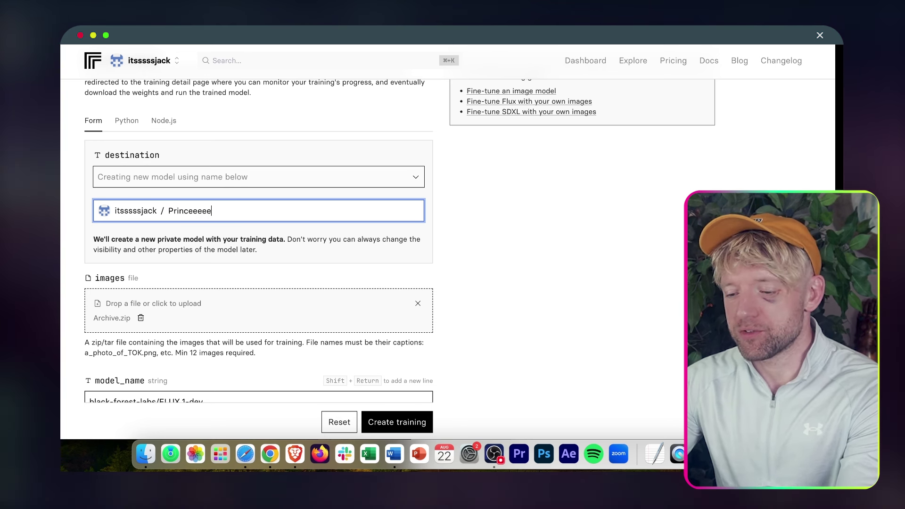
pyautogui.scroll(-5, 468, 241)
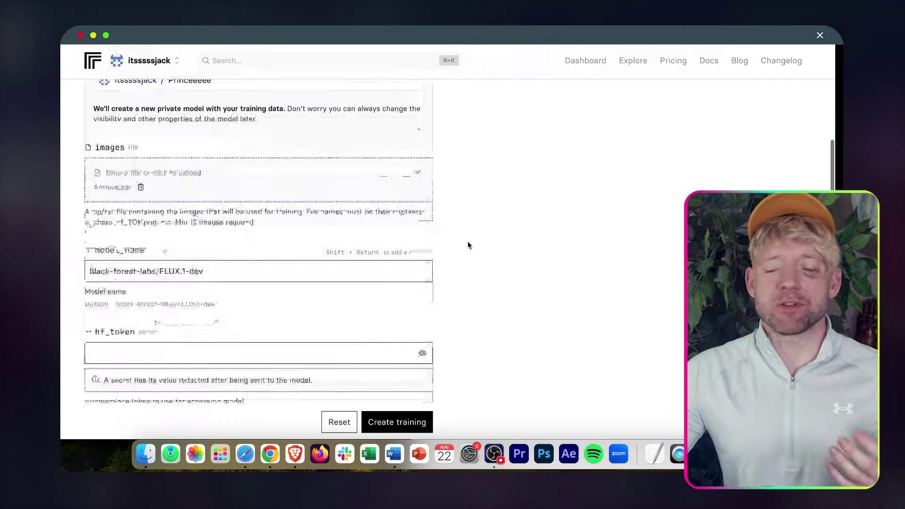
pyautogui.scroll(-4, 468, 245)
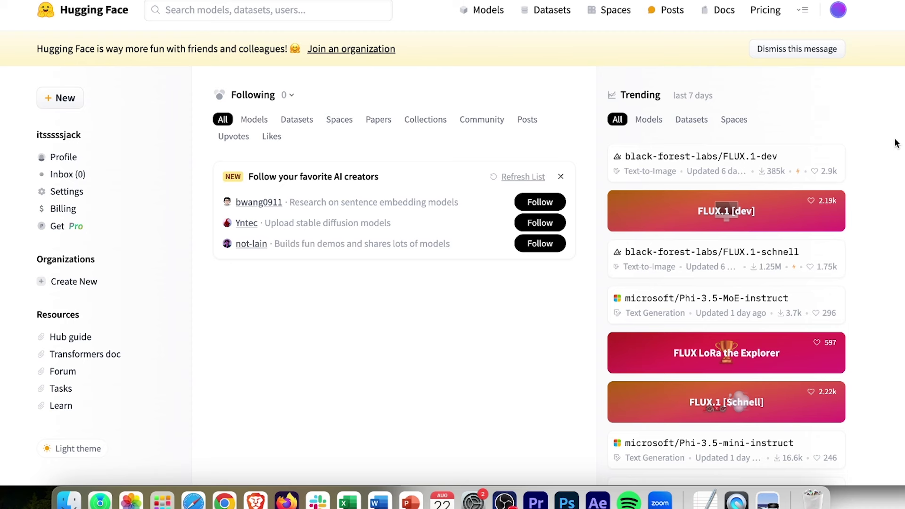
# - Go to Hugging Face Settings > Access Tokens and start a new token
pyautogui.click(837, 11)
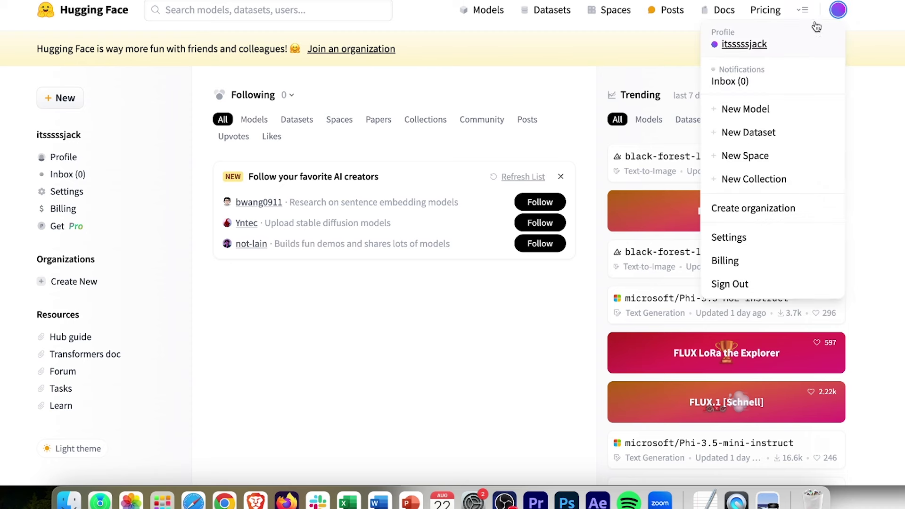
pyautogui.click(769, 242)
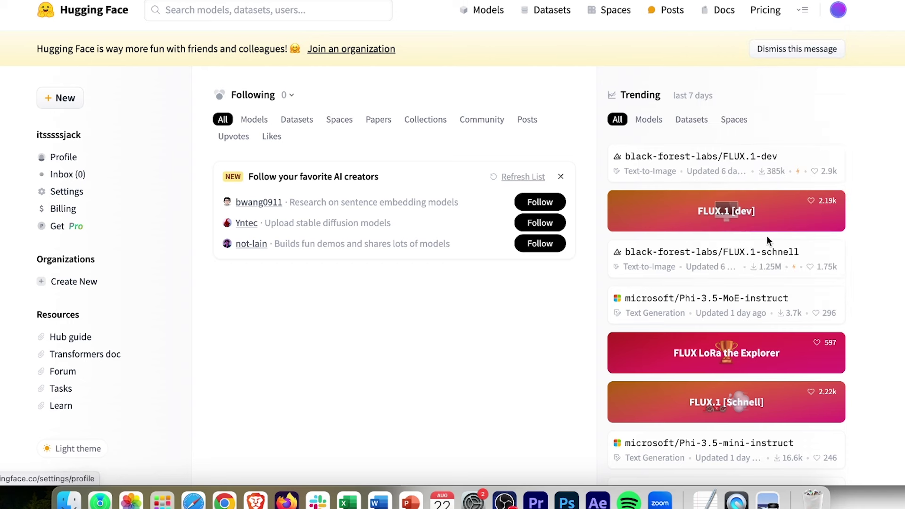
pyautogui.scroll(-5, 466, 169)
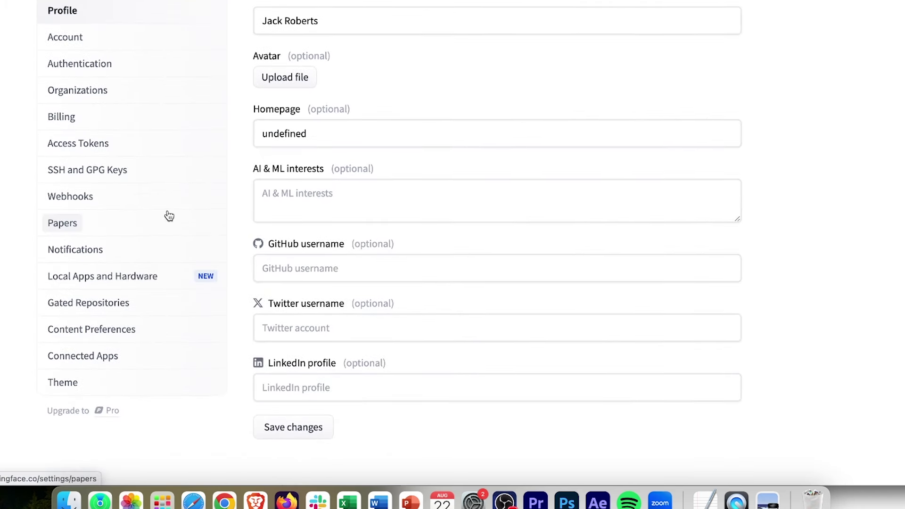
pyautogui.scroll(1, 169, 216)
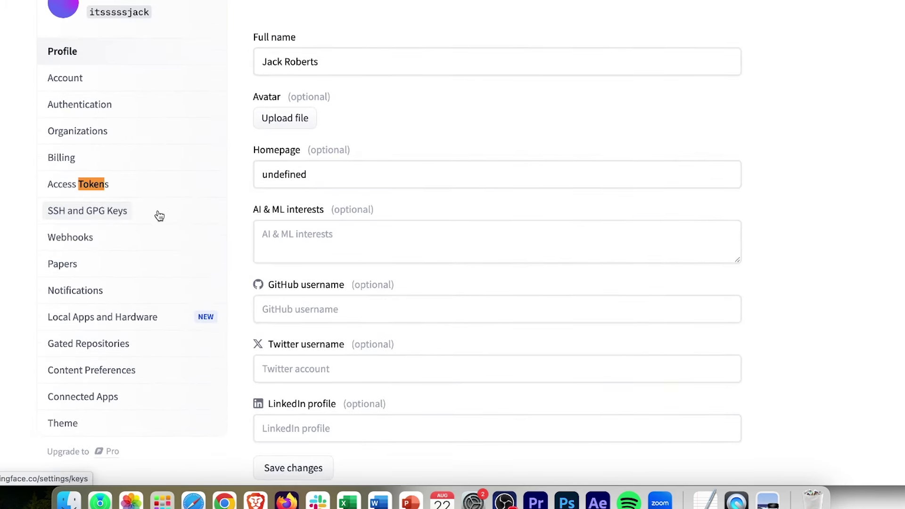
pyautogui.click(118, 191)
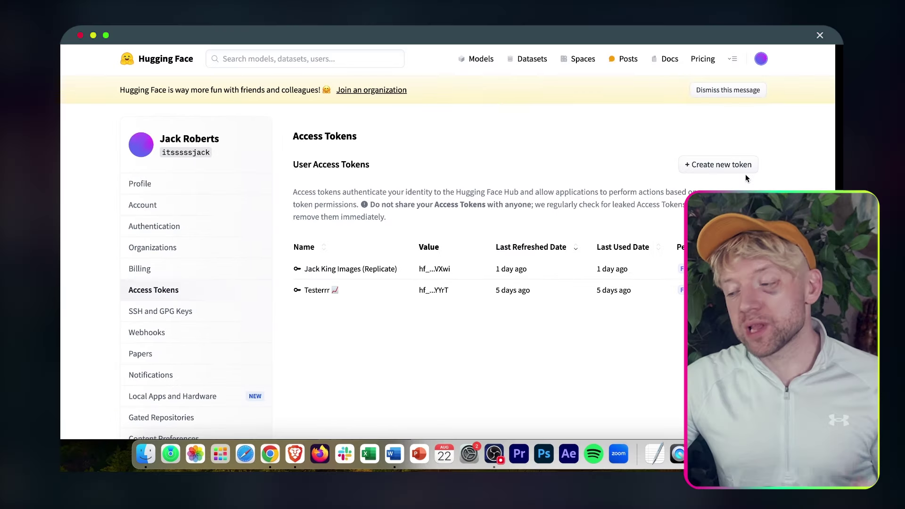
pyautogui.click(800, 141)
# - Tick the repository and collection permissions, name the token Princeeeee, create it and copy its value
pyautogui.scroll(-3, 591, 181)
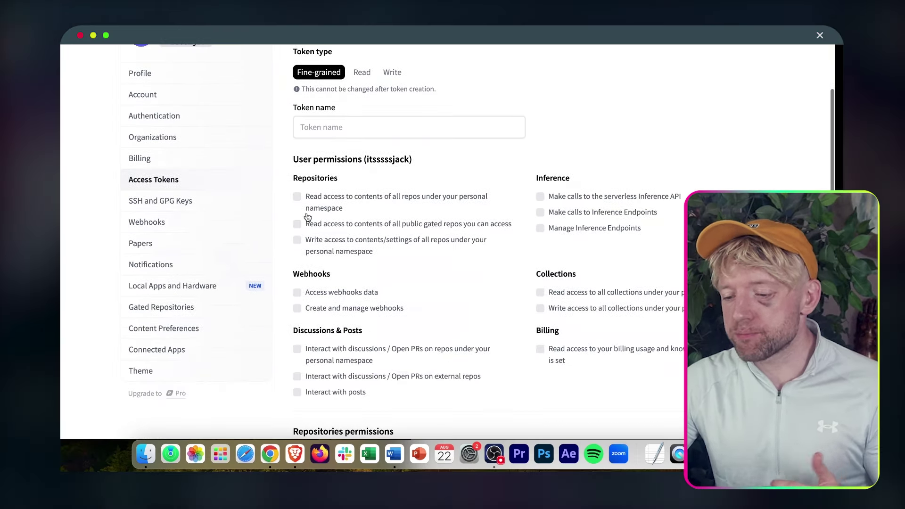
pyautogui.click(296, 196)
pyautogui.click(297, 223)
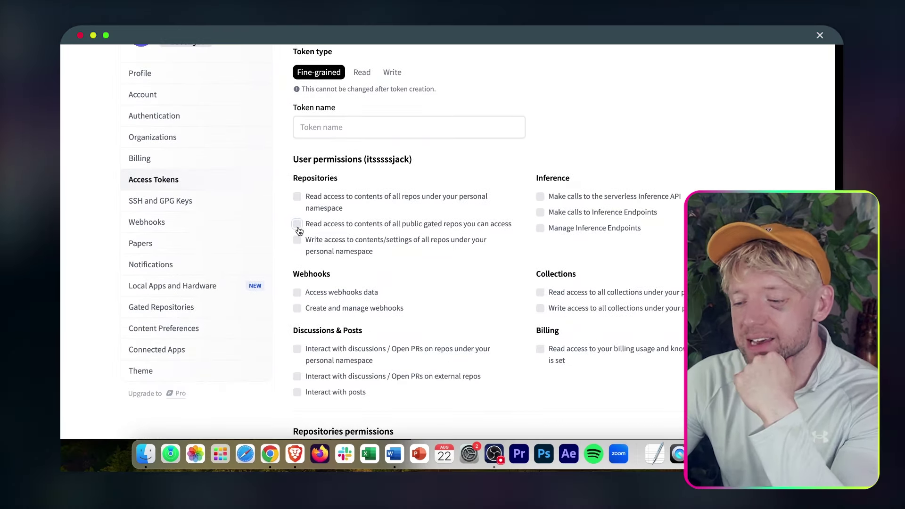
pyautogui.click(297, 239)
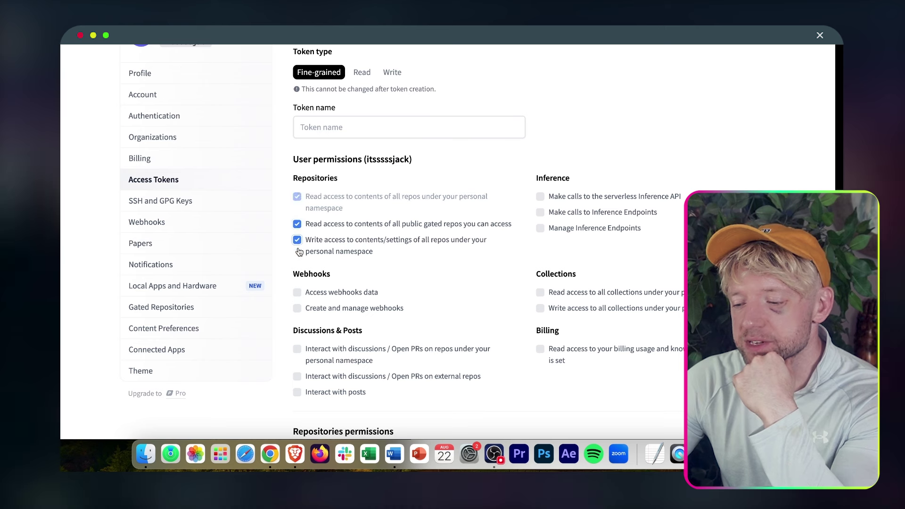
pyautogui.click(562, 293)
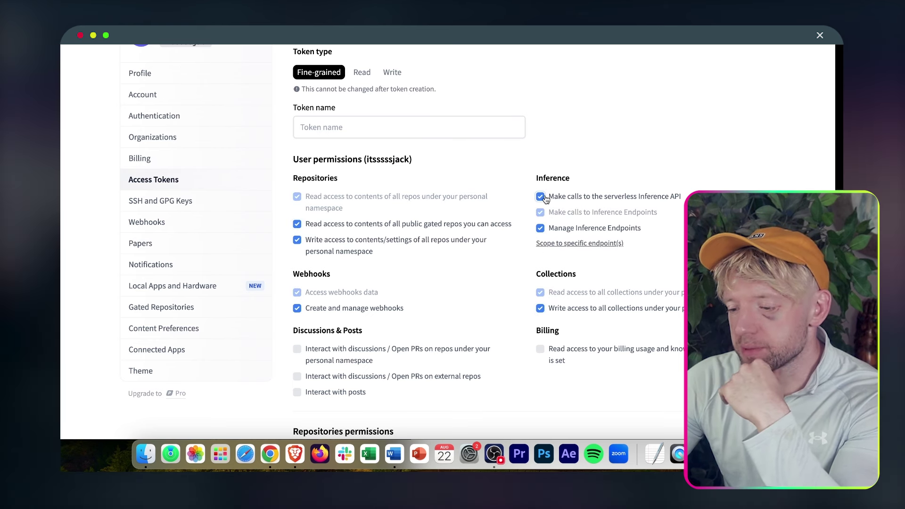
pyautogui.scroll(2, 467, 199)
pyautogui.click(421, 150)
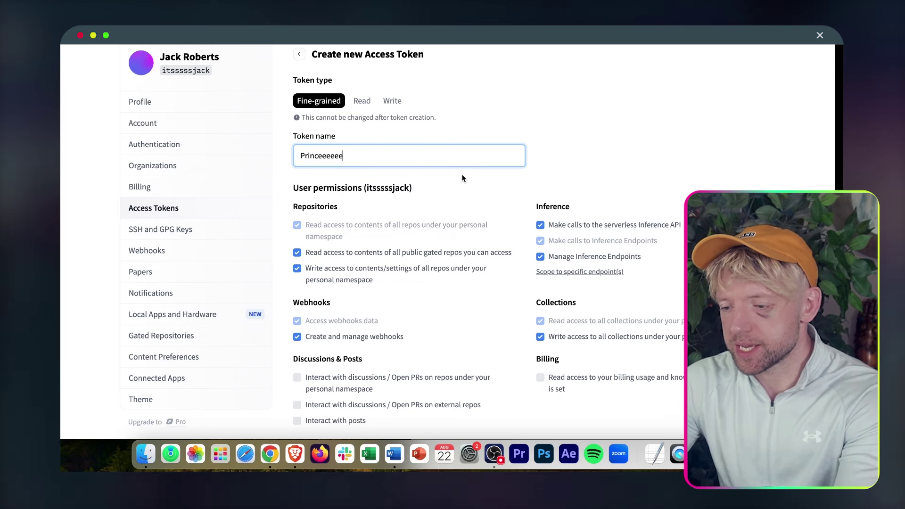
pyautogui.scroll(-15, 459, 176)
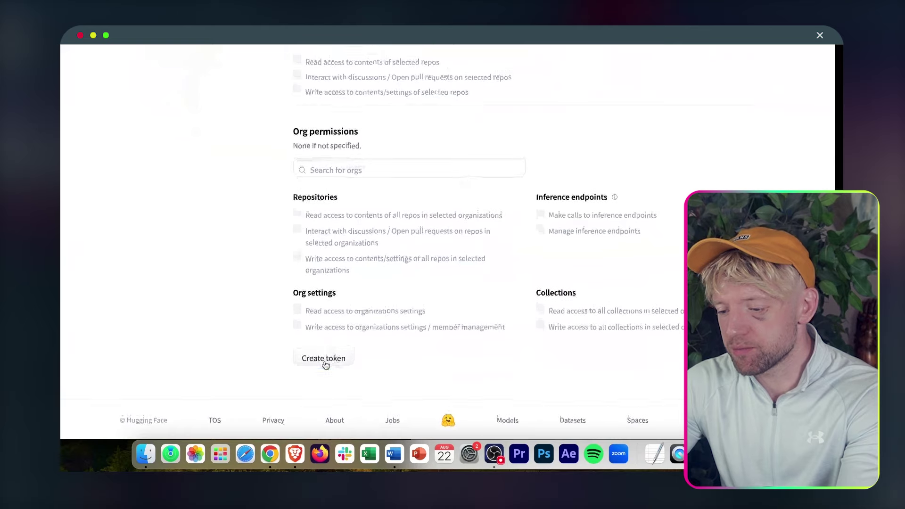
pyautogui.click(324, 359)
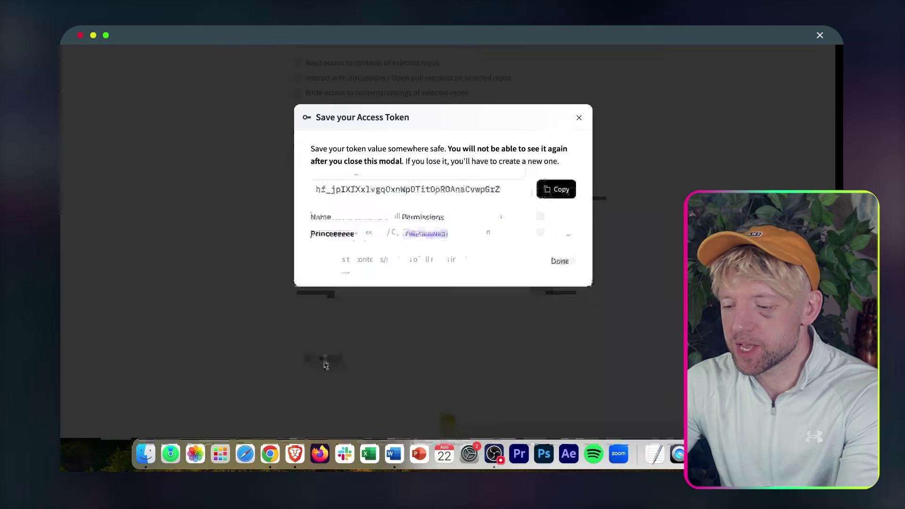
pyautogui.click(559, 195)
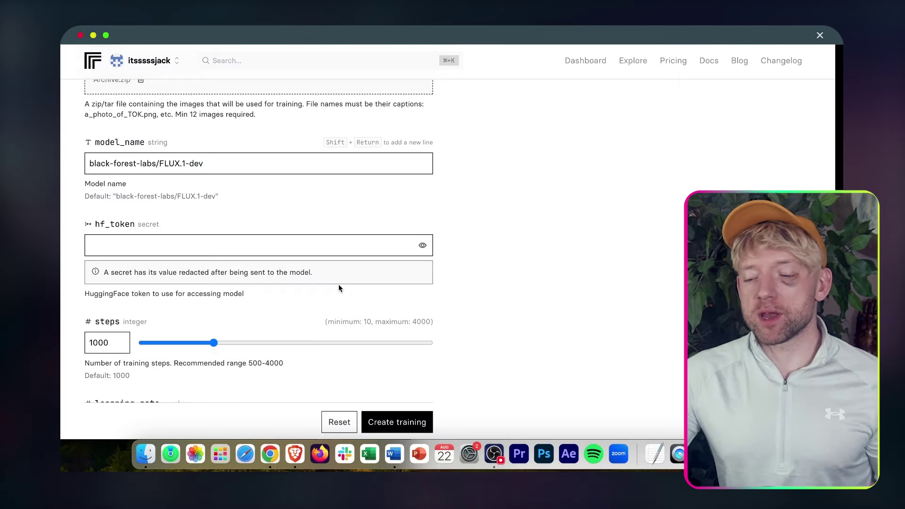
# - Paste the copied Hugging Face token into the hf_token field
pyautogui.click(307, 249)
pyautogui.press('super+v')
pyautogui.click(485, 250)
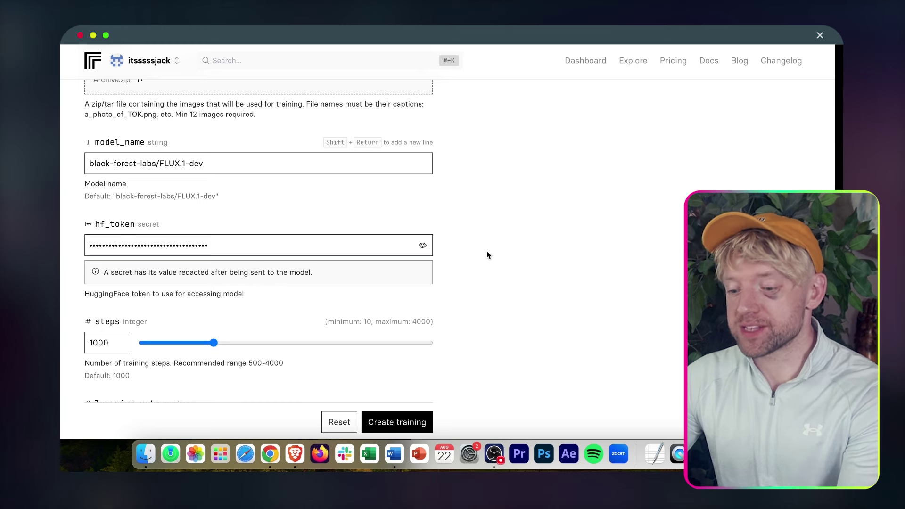
pyautogui.scroll(-5, 485, 251)
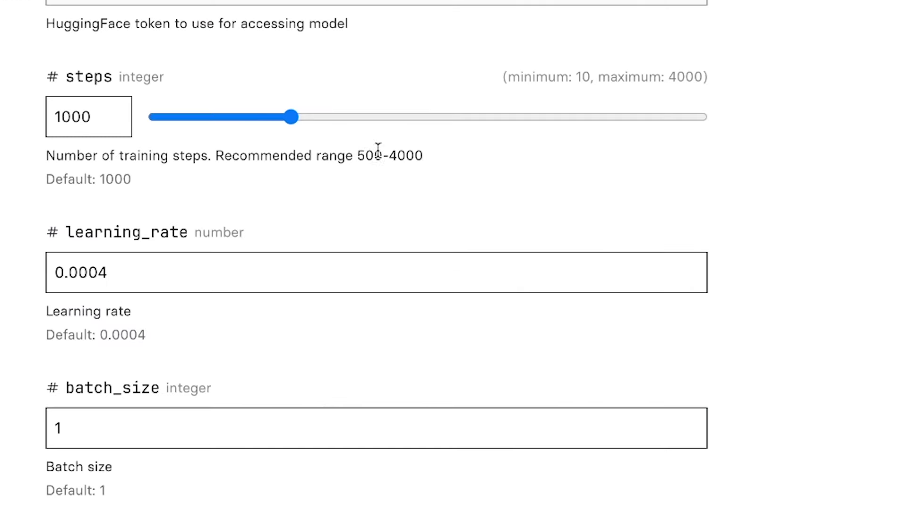
pyautogui.scroll(-8, 430, 280)
pyautogui.scroll(-4, 705, 311)
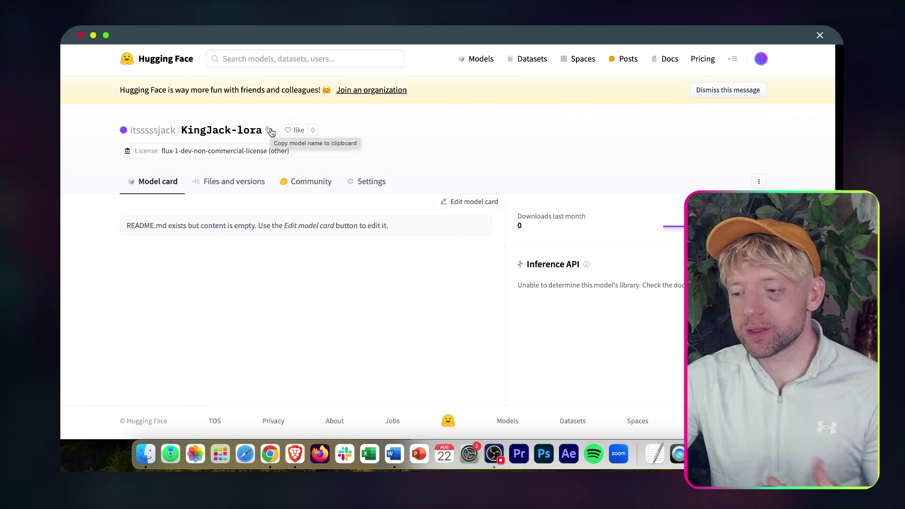
# - Paste the copied model name into repo_id and replace the old model name to point at princeeee-lora
pyautogui.click(270, 131)
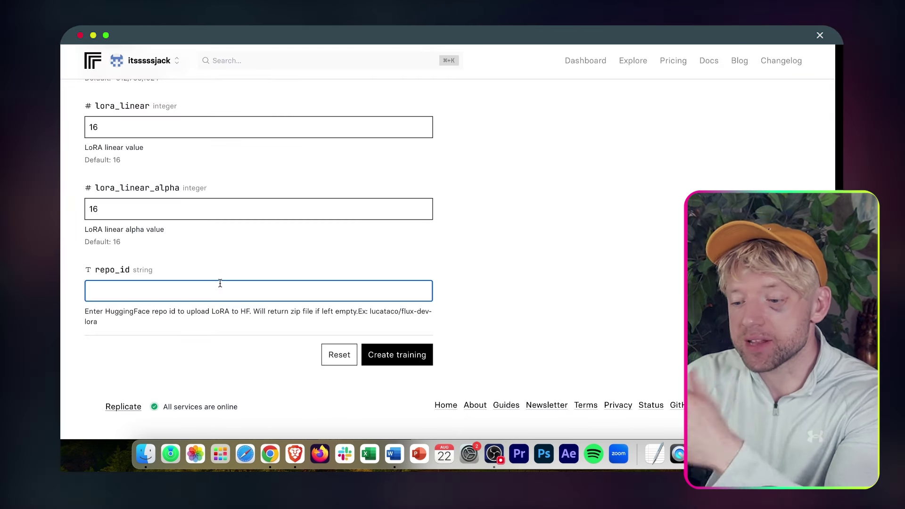
pyautogui.press('super+v')
pyautogui.moveTo(171, 290); pyautogui.dragTo(135, 291)
pyautogui.press('BackSpace')
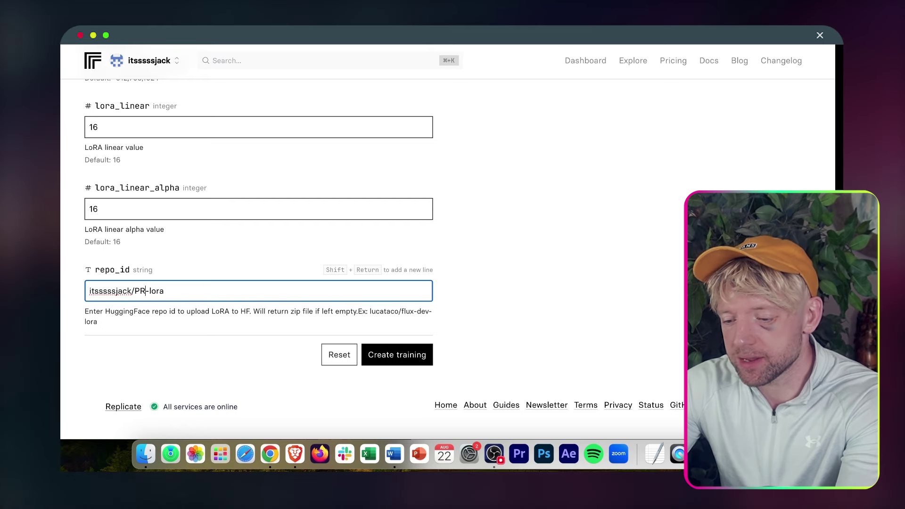
pyautogui.write('PR')
pyautogui.press('BackSpace')
pyautogui.press('BackSpace')
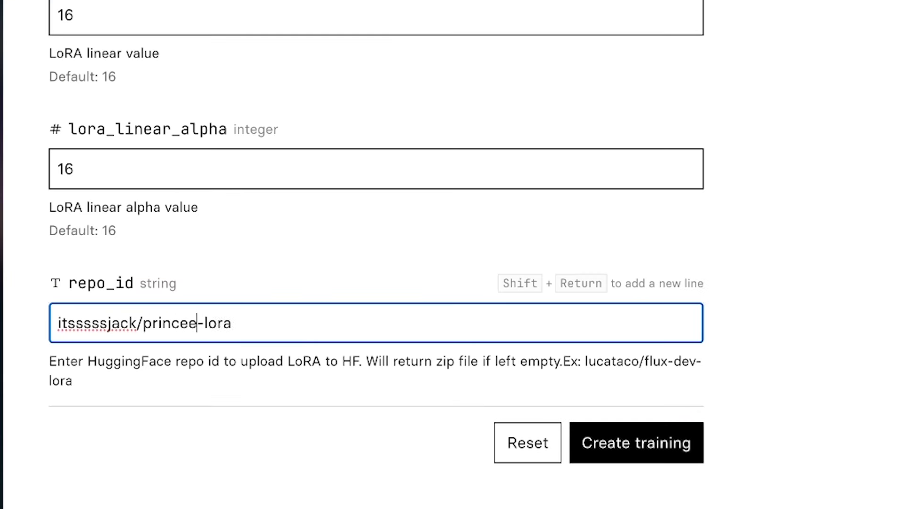
pyautogui.moveTo(137, 328); pyautogui.dragTo(51, 328)
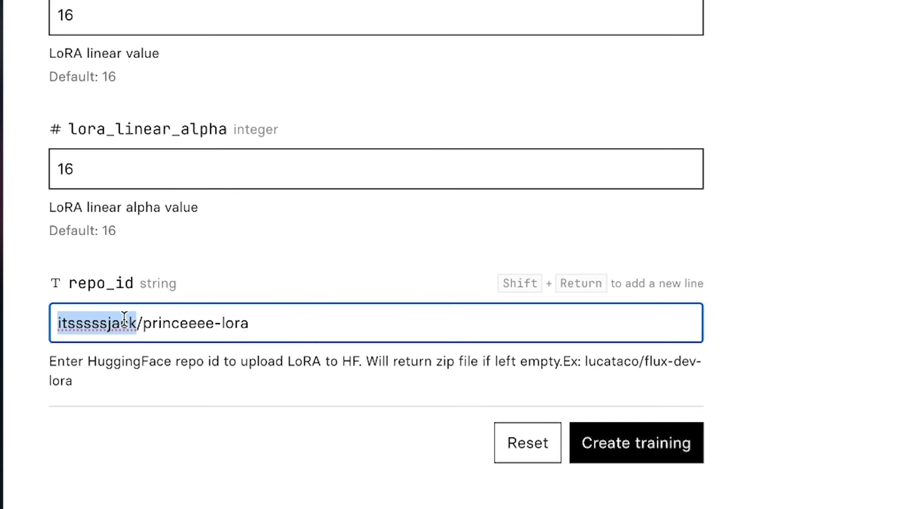
pyautogui.click(143, 323)
pyautogui.doubleClick(156, 323)
pyautogui.click(191, 323)
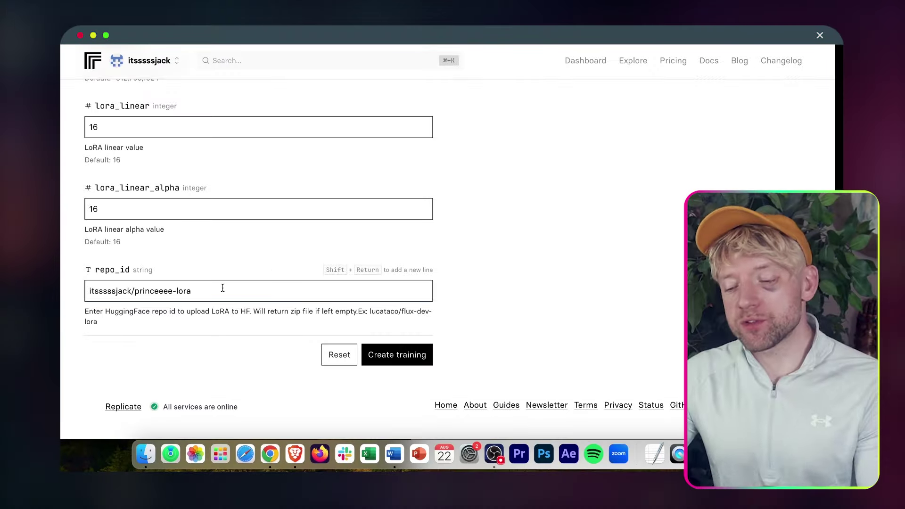
pyautogui.moveTo(222, 288); pyautogui.dragTo(146, 287)
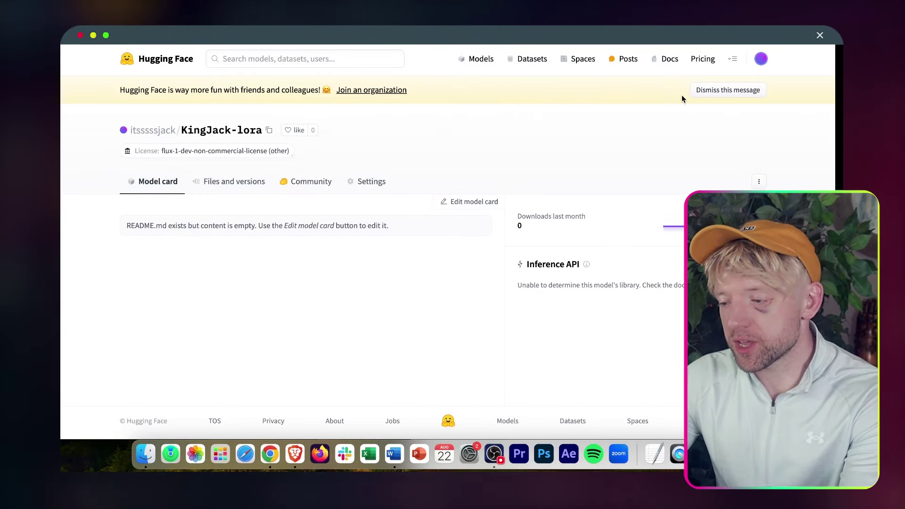
# - Create a new Hugging Face model repository named 'princeeee-lora', leaving the License unchanged
pyautogui.click(761, 58)
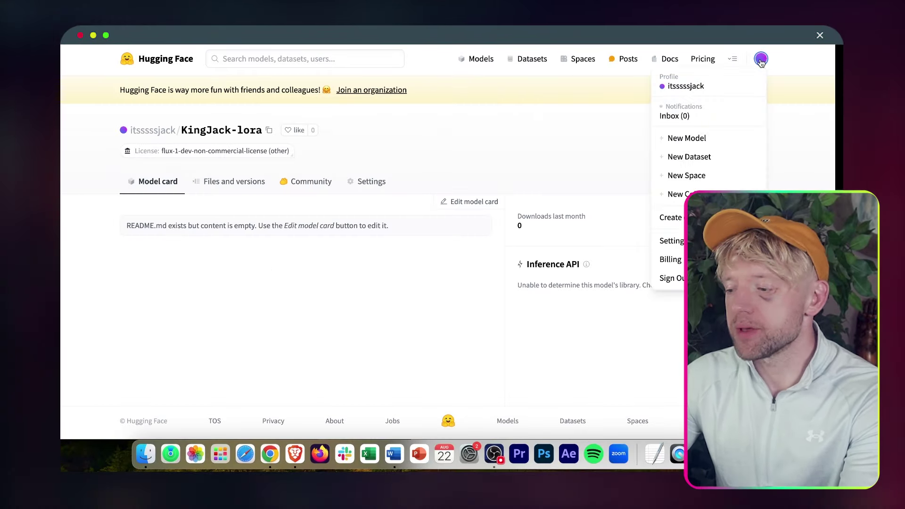
pyautogui.click(686, 138)
pyautogui.scroll(-1, 474, 249)
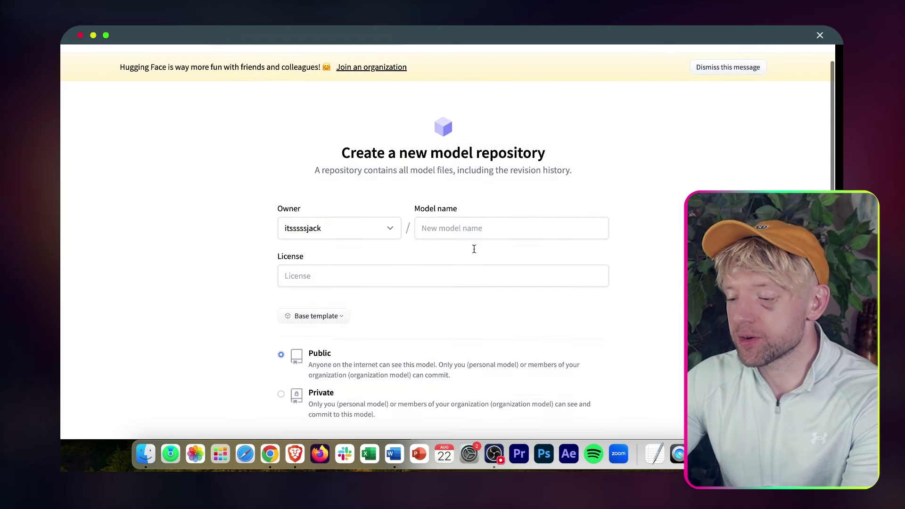
pyautogui.click(443, 229)
pyautogui.write('princeeee-lora')
pyautogui.scroll(-1, 448, 262)
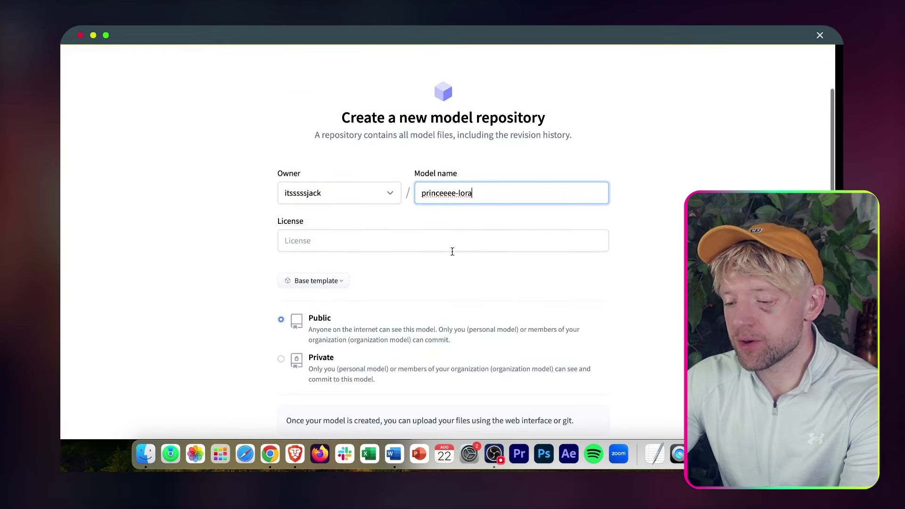
pyautogui.click(457, 240)
pyautogui.click(501, 266)
pyautogui.scroll(-2, 526, 291)
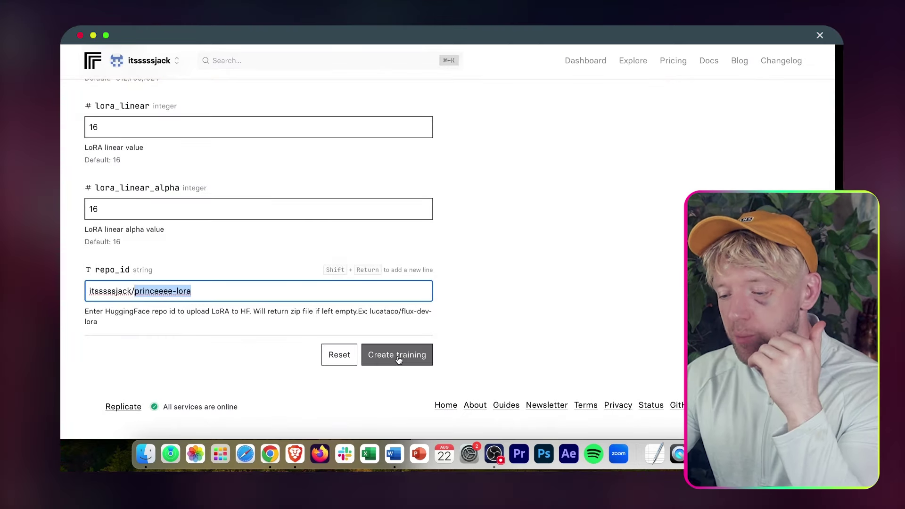
# - Submit the completed form with Create training and scroll up to watch the job start
pyautogui.click(399, 358)
pyautogui.scroll(15, 507, 276)
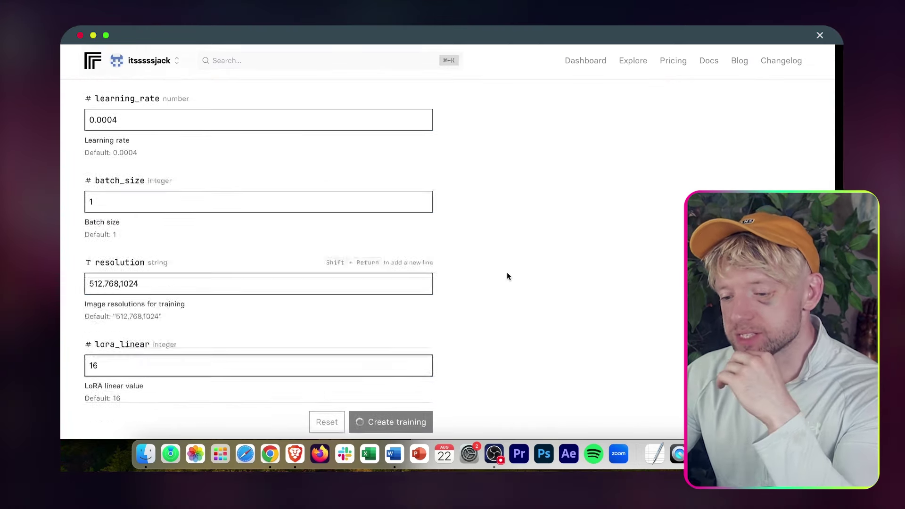
pyautogui.scroll(5, 507, 275)
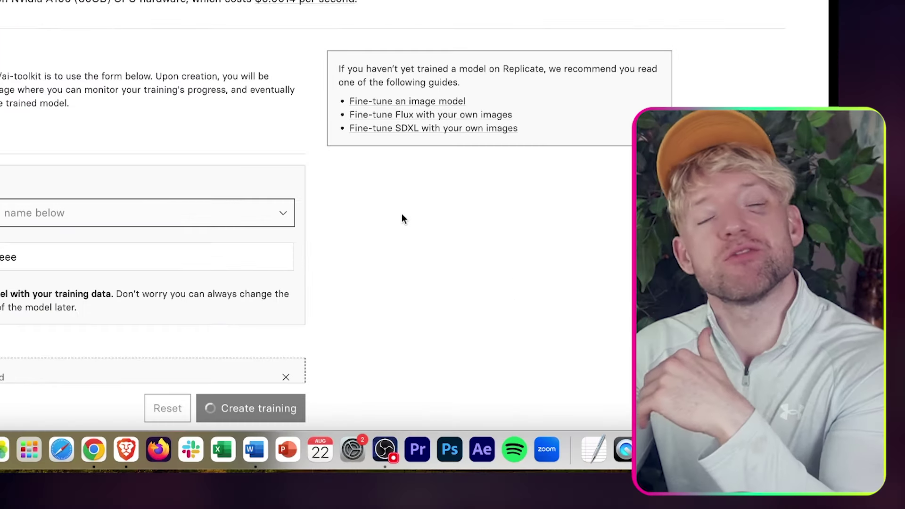
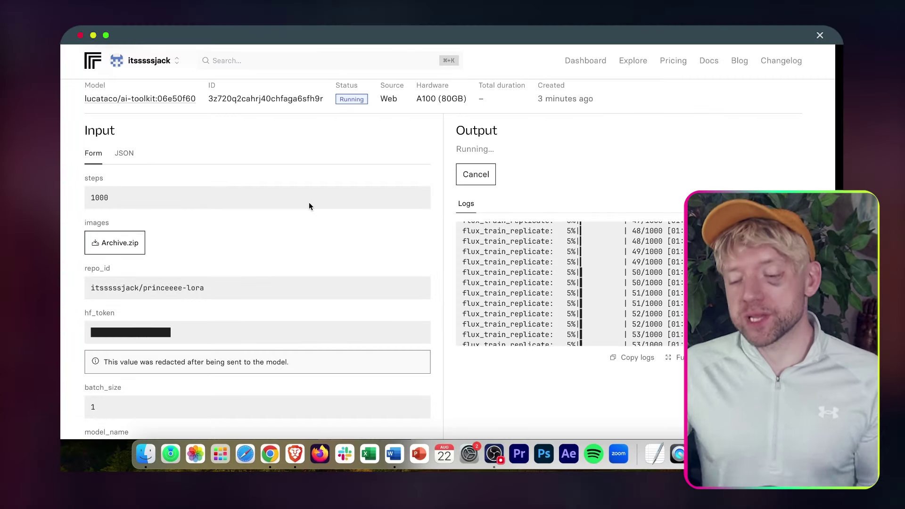
# - Scroll the creator's profile listing the flux-fine-tuner and flux-dev-multi-lora models
pyautogui.scroll(-2, 309, 204)
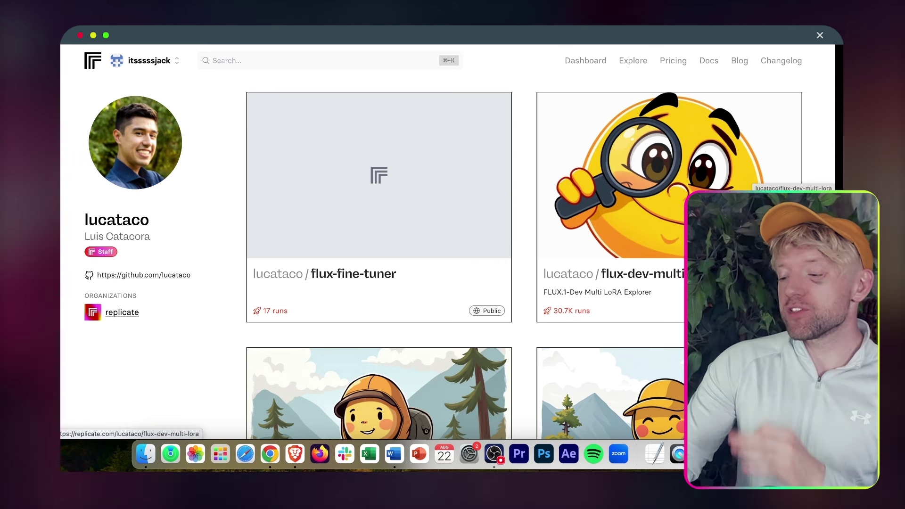
# - Open the flux-dev-multi-lora playground and set output quality to 100
pyautogui.click(749, 178)
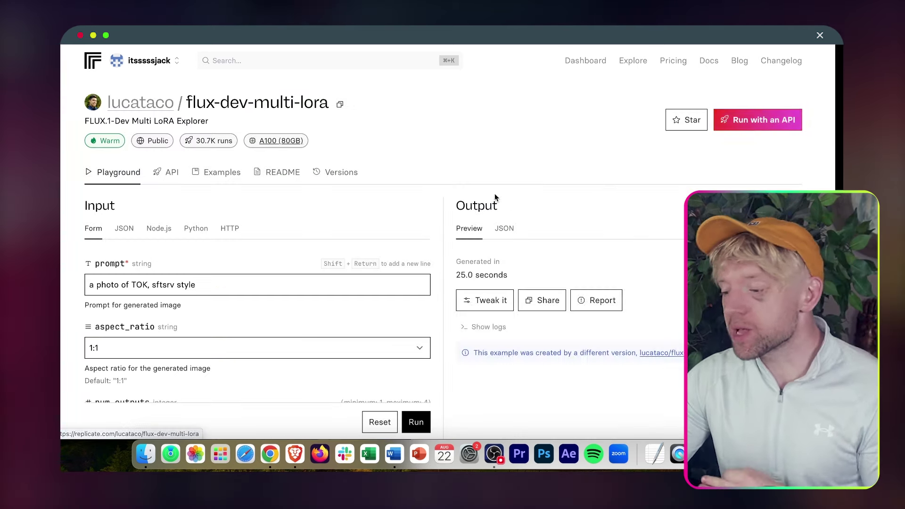
pyautogui.scroll(-5, 334, 233)
pyautogui.scroll(-1, 334, 234)
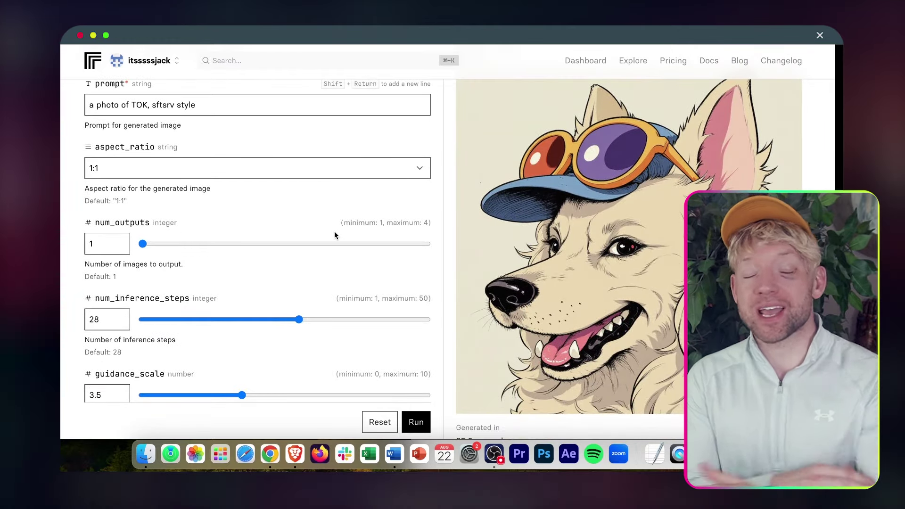
pyautogui.scroll(-10, 335, 234)
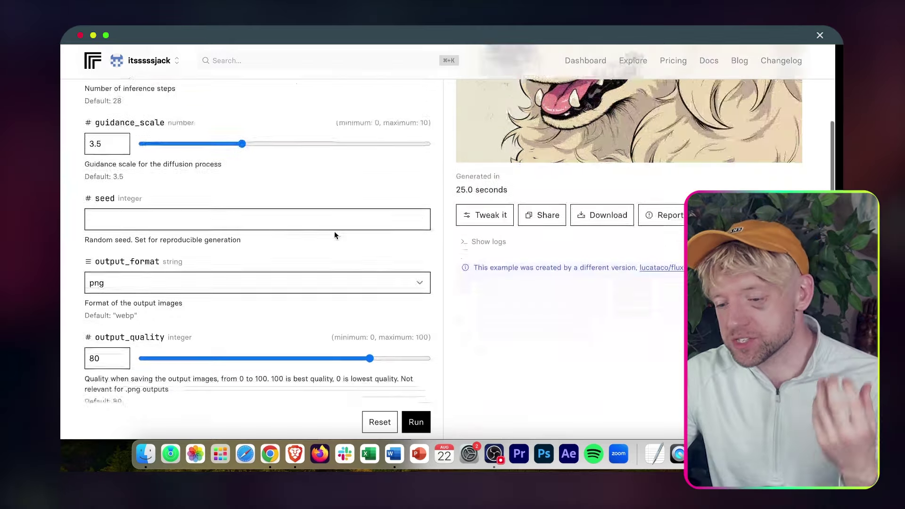
pyautogui.click(427, 203)
# - Replace both example hf_loras entries with the KingJack-lora weights
pyautogui.click(425, 312)
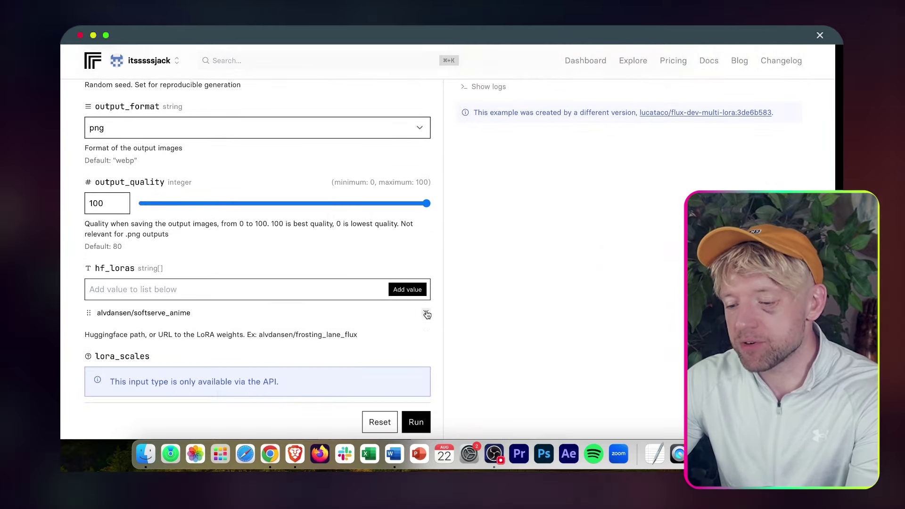
pyautogui.click(426, 312)
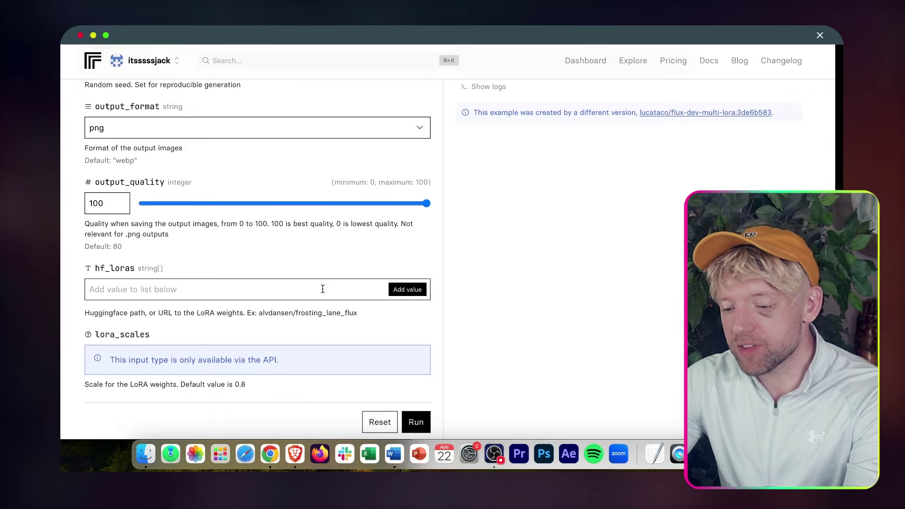
pyautogui.click(407, 289)
pyautogui.scroll(6, 407, 259)
pyautogui.scroll(10, 407, 264)
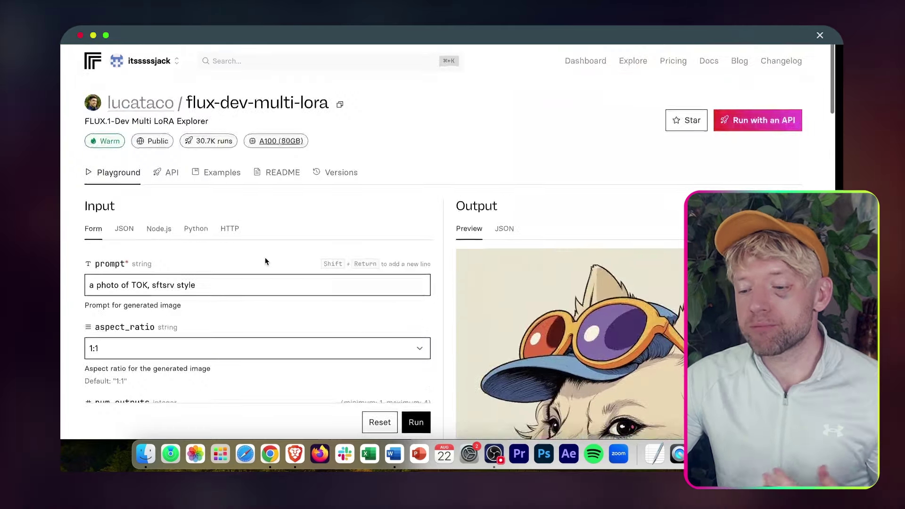
pyautogui.scroll(-3, 265, 259)
pyautogui.click(220, 253)
# - Run a 16:9, 2-output prediction of the user in a superman suit holding a 'free taco' sign
pyautogui.click(213, 266)
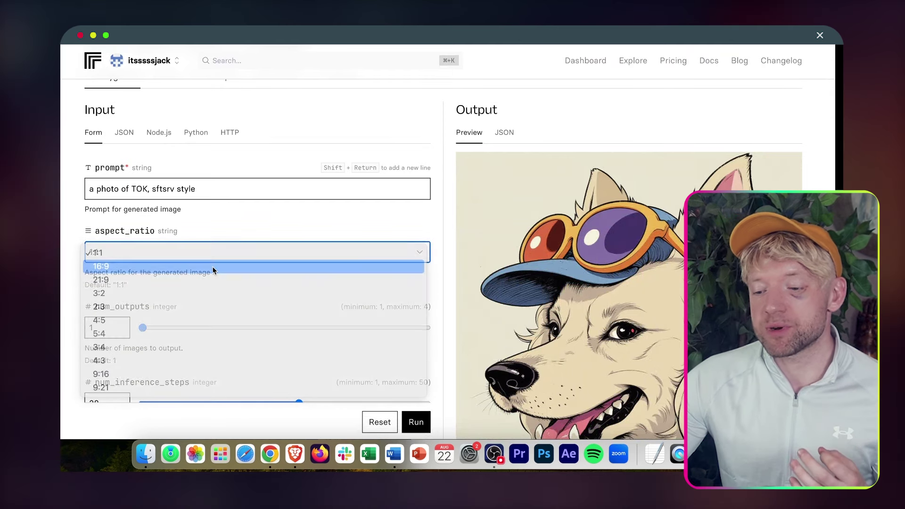
pyautogui.tripleClick(218, 189)
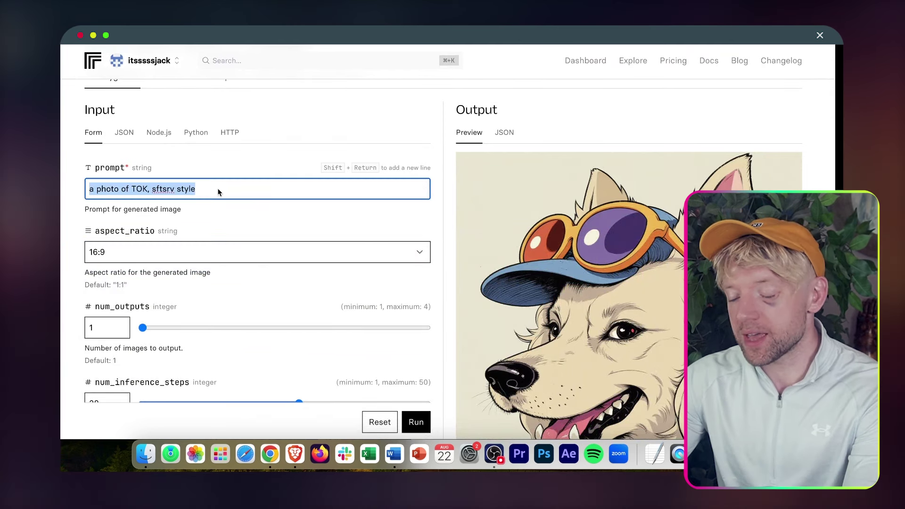
pyautogui.write('A phot')
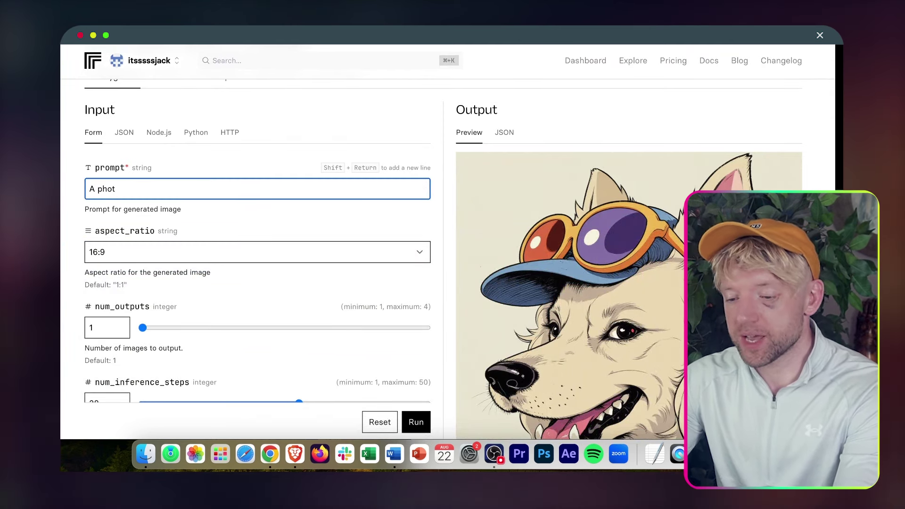
pyautogui.write(' of o of')
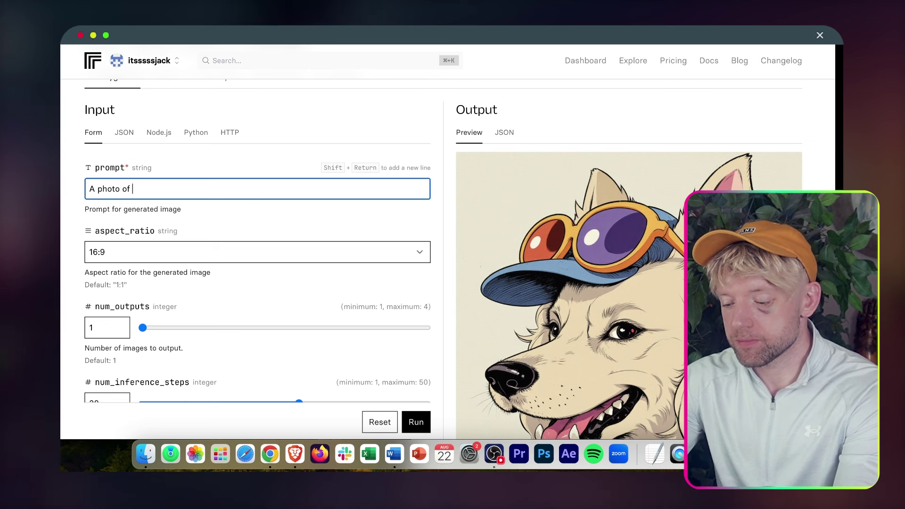
pyautogui.write(' Jack looking st')
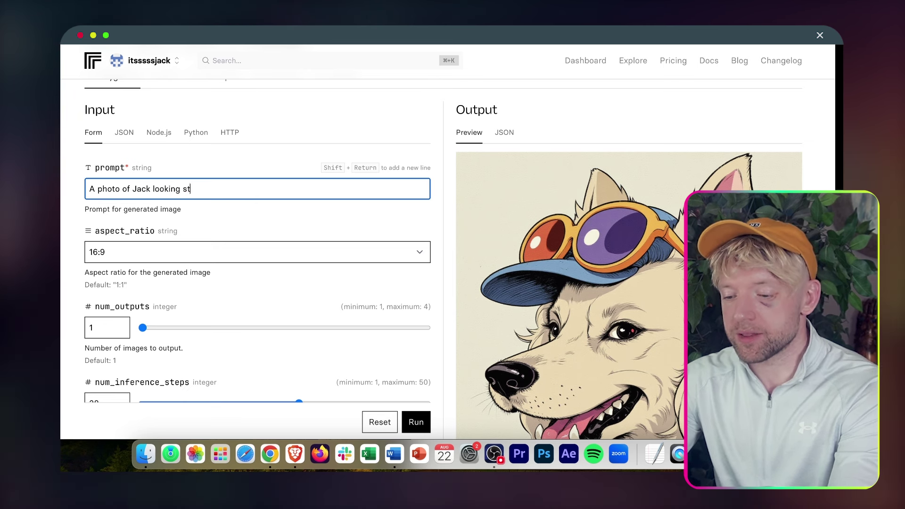
pyautogui.write('t the cam')
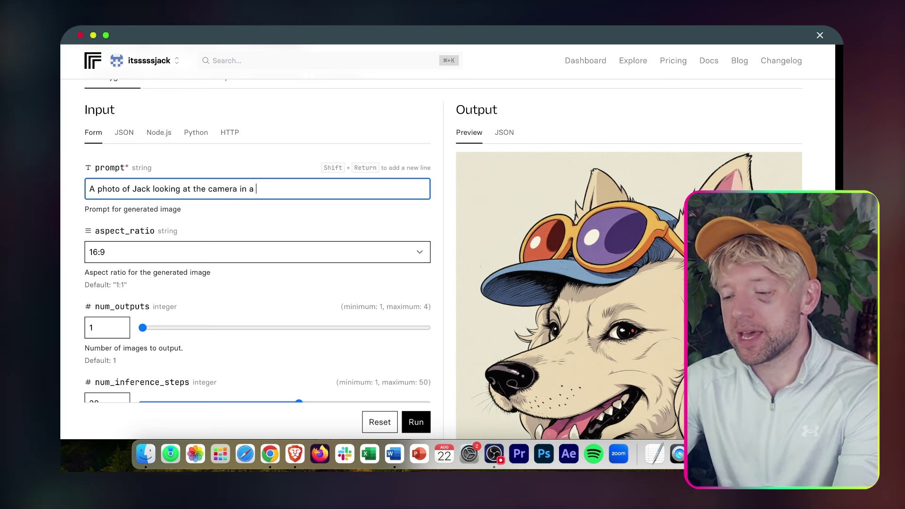
pyautogui.write('era in an iron')
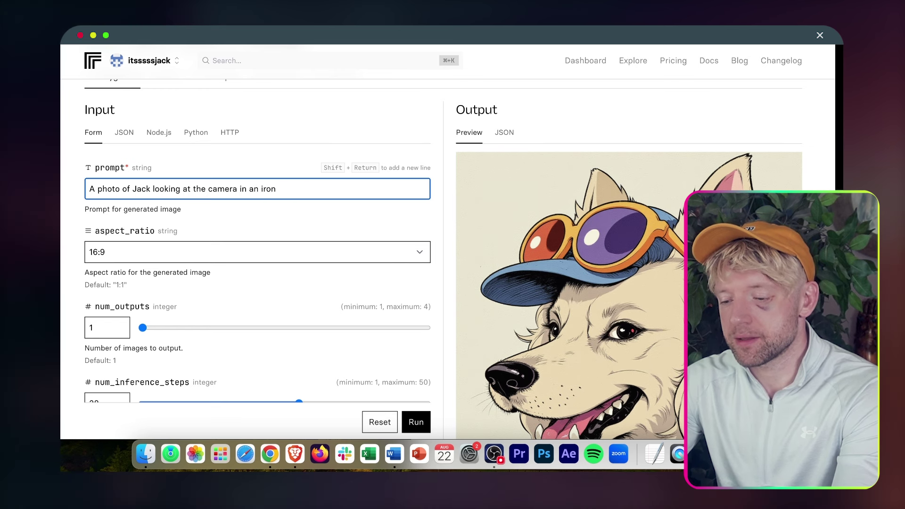
pyautogui.write('man suit with his he')
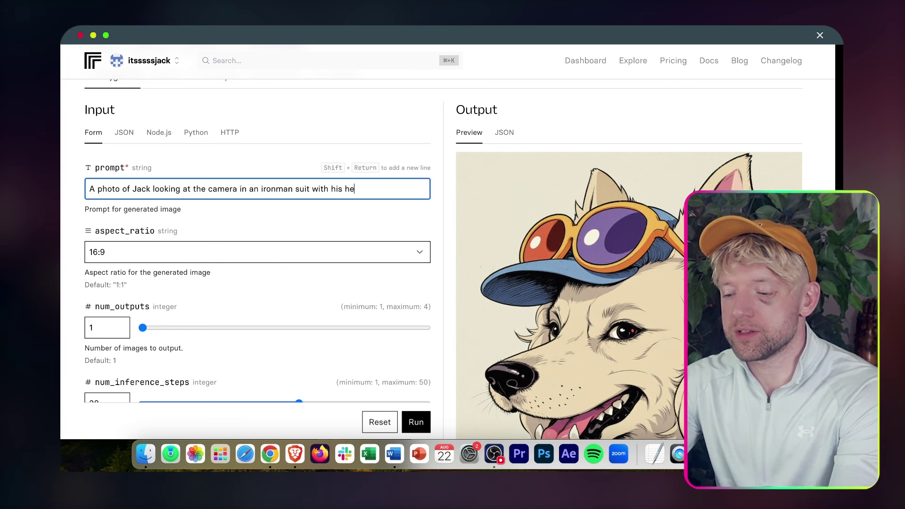
pyautogui.write('lemt off')
pyautogui.write('superman')
pyautogui.moveTo(341, 193); pyautogui.dragTo(320, 190)
pyautogui.write('holdi')
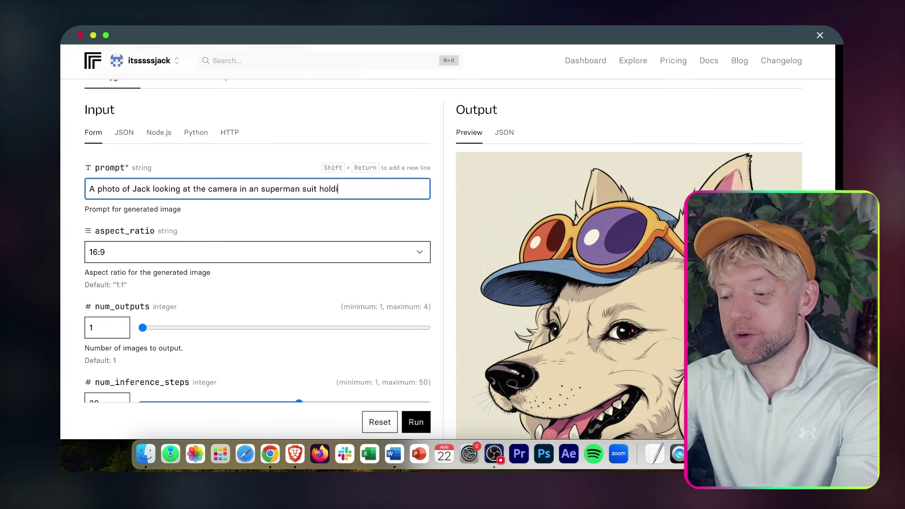
pyautogui.write('ng up a sign that says')
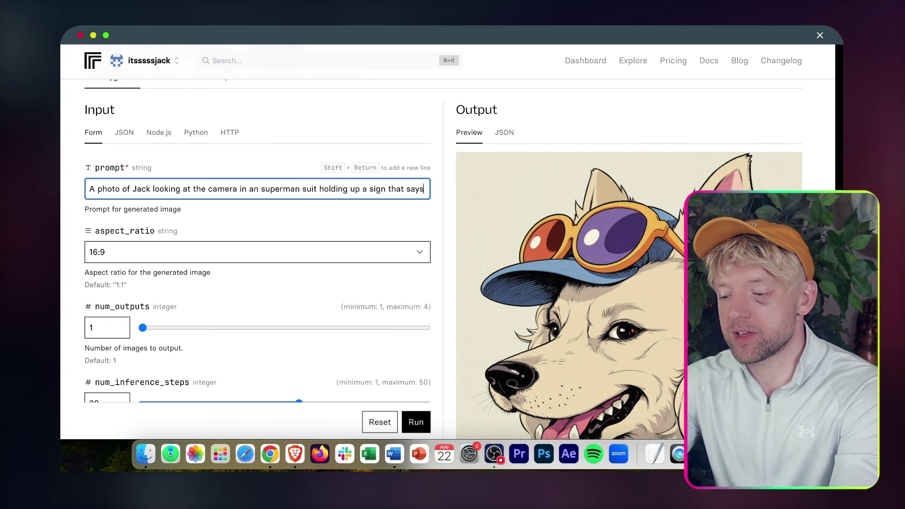
pyautogui.write(', free taco')
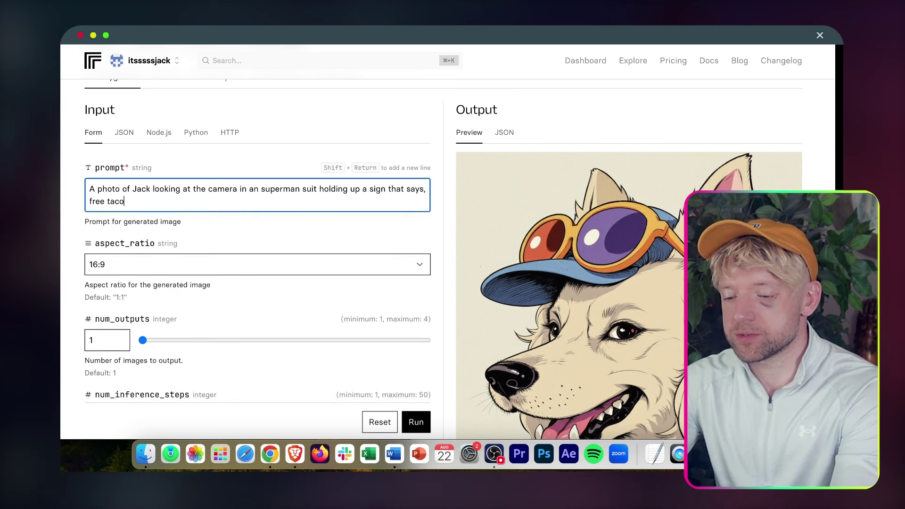
pyautogui.moveTo(143, 340); pyautogui.dragTo(221, 343)
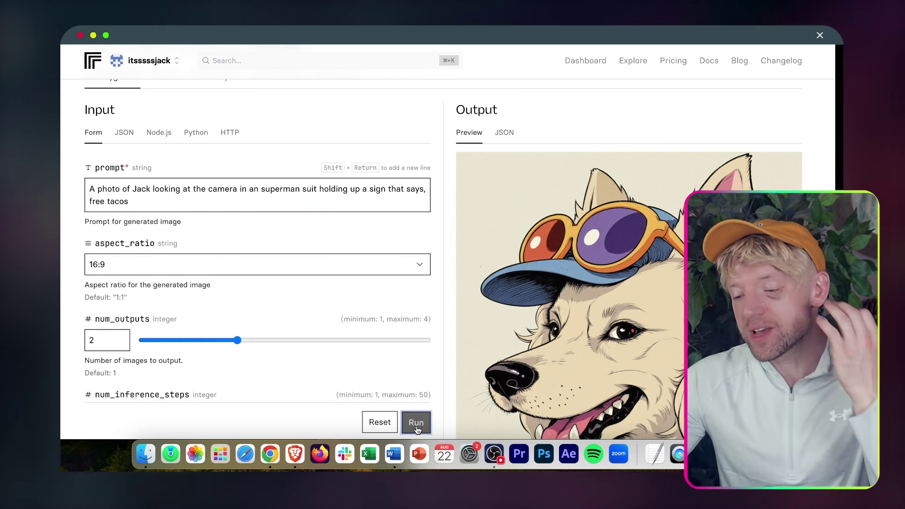
pyautogui.click(416, 423)
# - Follow the prediction's progress in the logs, then switch to a new blank Make scenario
pyautogui.scroll(-2, 520, 207)
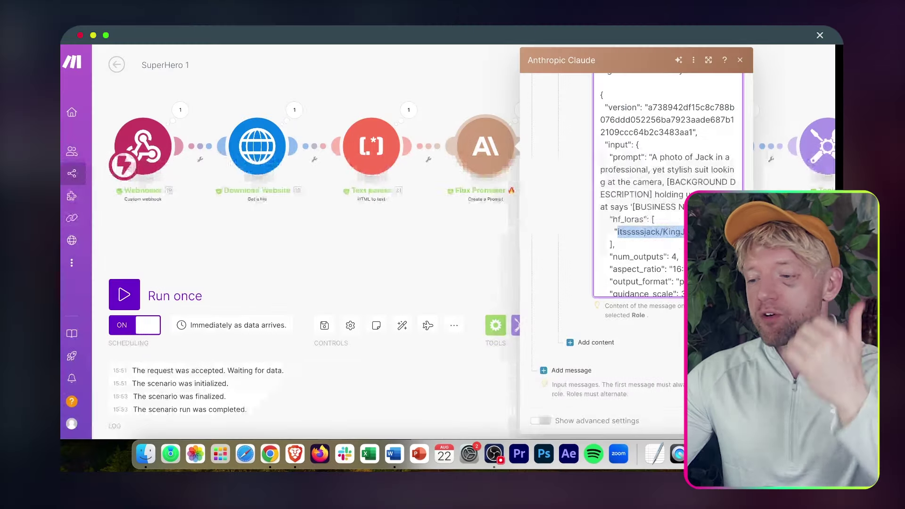
pyautogui.click(438, 49)
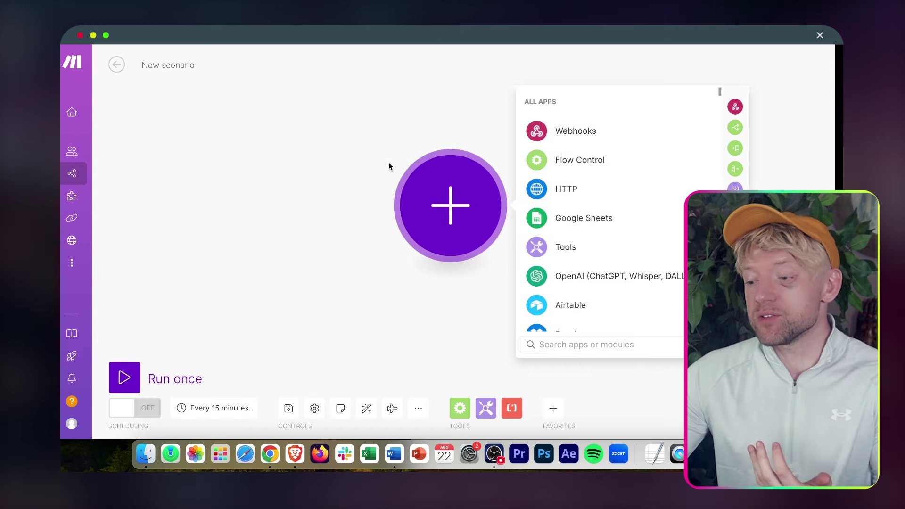
# - Import the SuperHero 1 .json blueprint, then select and delete its entire Webhooks-to-Airtable module chain
pyautogui.click(417, 409)
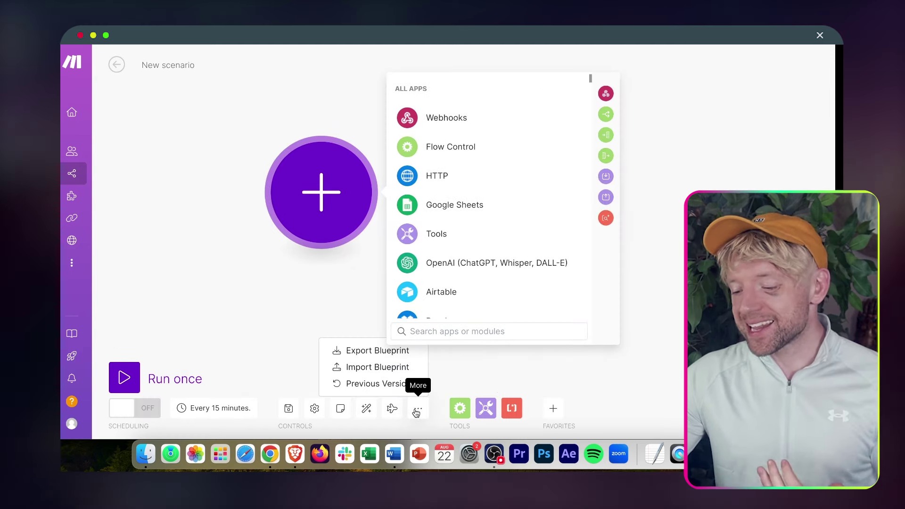
pyautogui.click(395, 368)
pyautogui.click(367, 245)
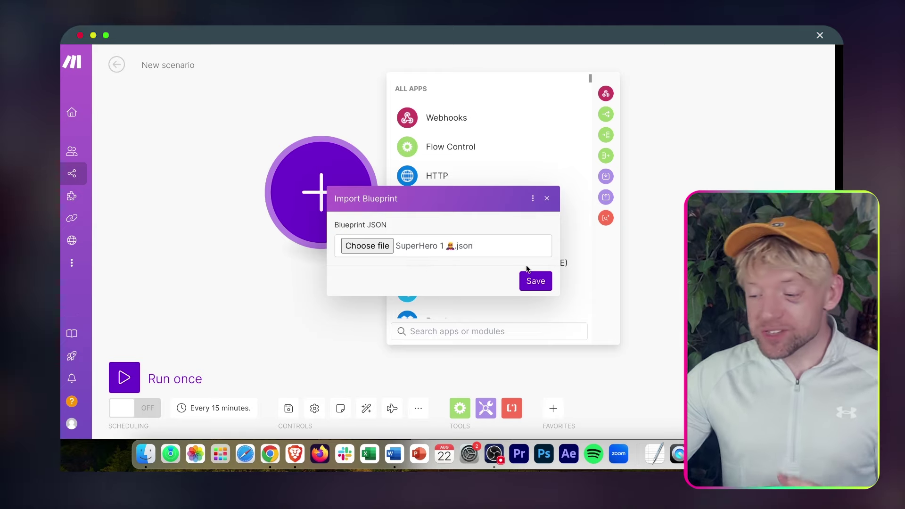
pyautogui.click(530, 283)
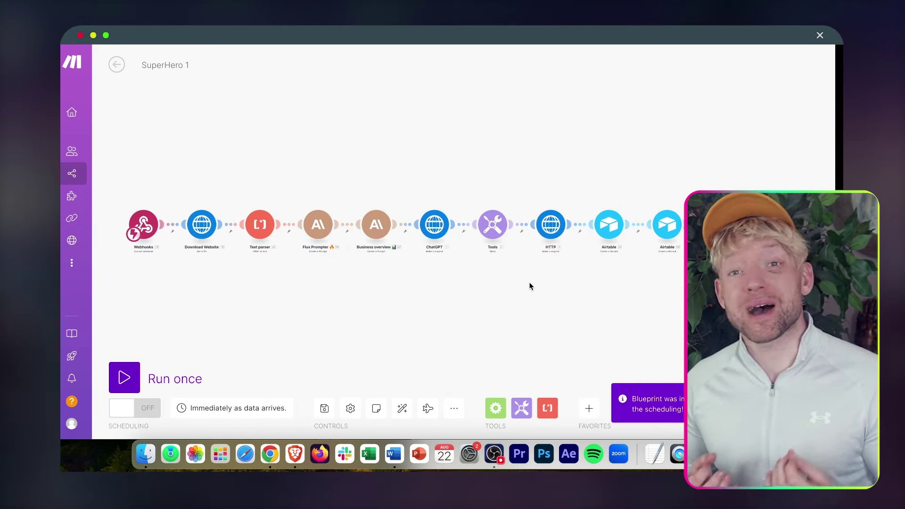
pyautogui.moveTo(788, 147); pyautogui.dragTo(132, 310)
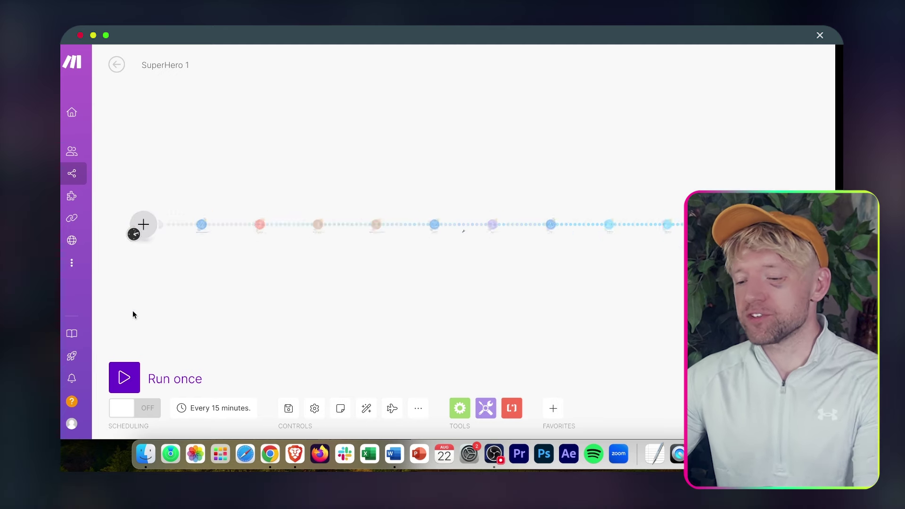
pyautogui.press('BackSpace')
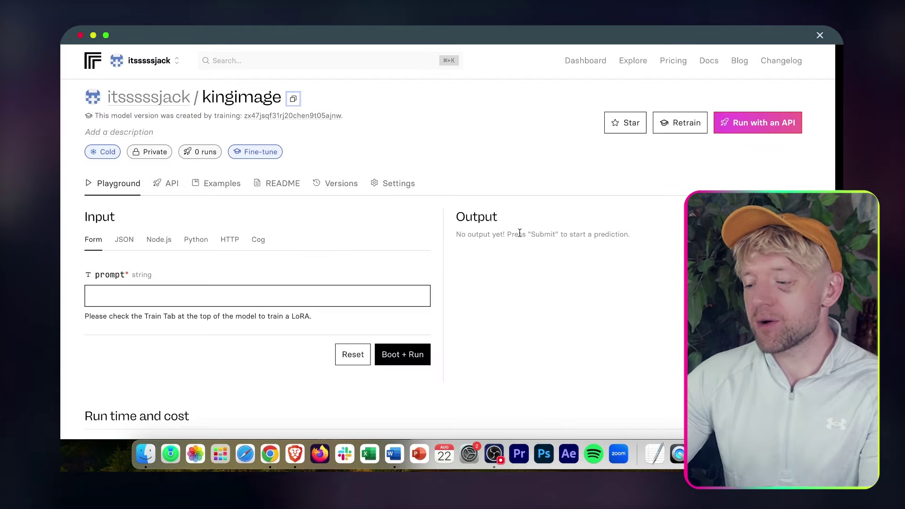
# - Scroll the fine-tuned model page, then select the accounting firm's contact e-mail on its website
pyautogui.scroll(-1, 520, 238)
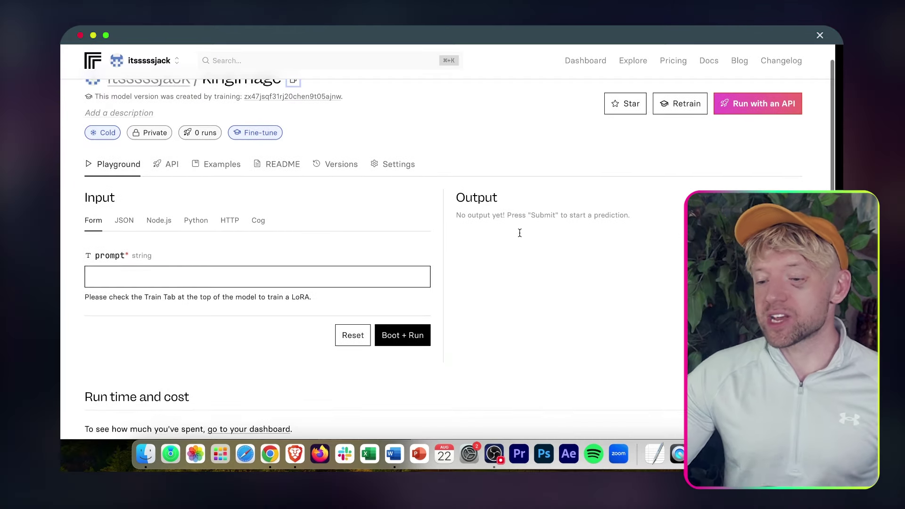
pyautogui.scroll(1, 521, 233)
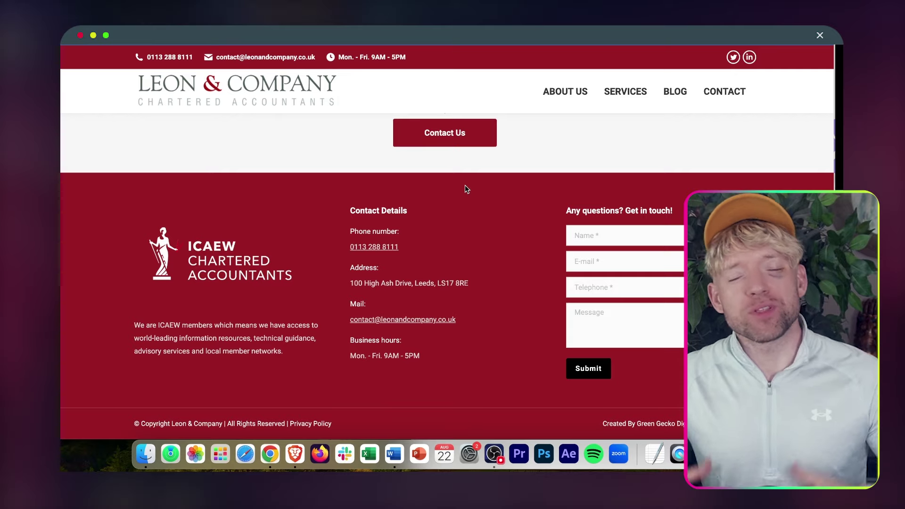
pyautogui.moveTo(470, 320); pyautogui.dragTo(349, 320)
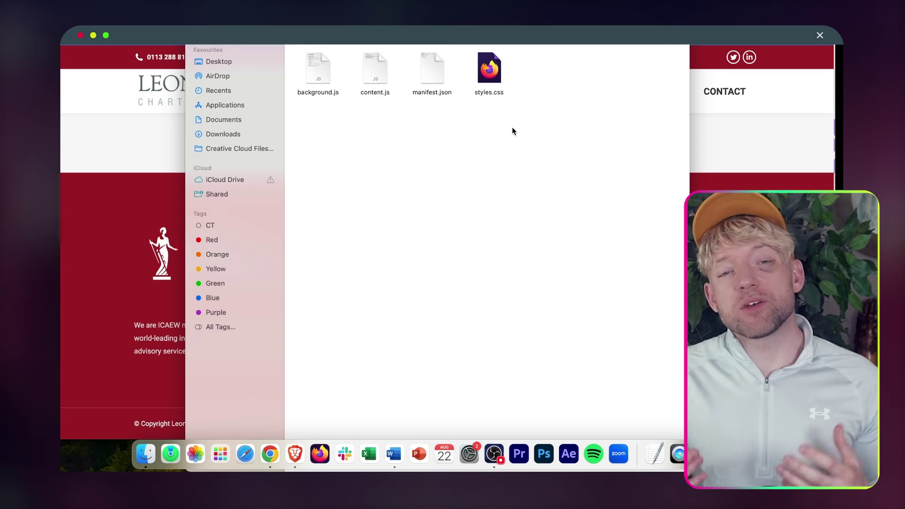
# - Open background.js in TextEdit and select the old webhook URL in its fetch call
pyautogui.rightClick(312, 78)
pyautogui.moveTo(329, 91)
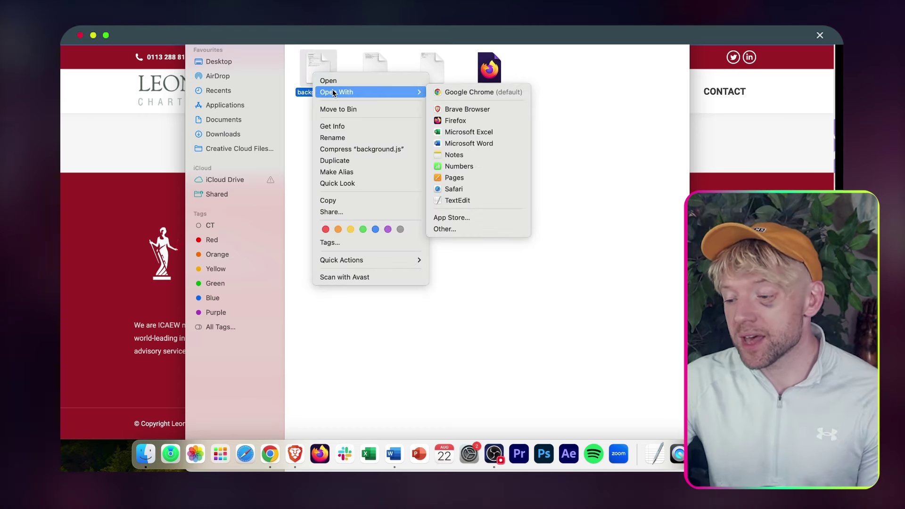
pyautogui.click(450, 199)
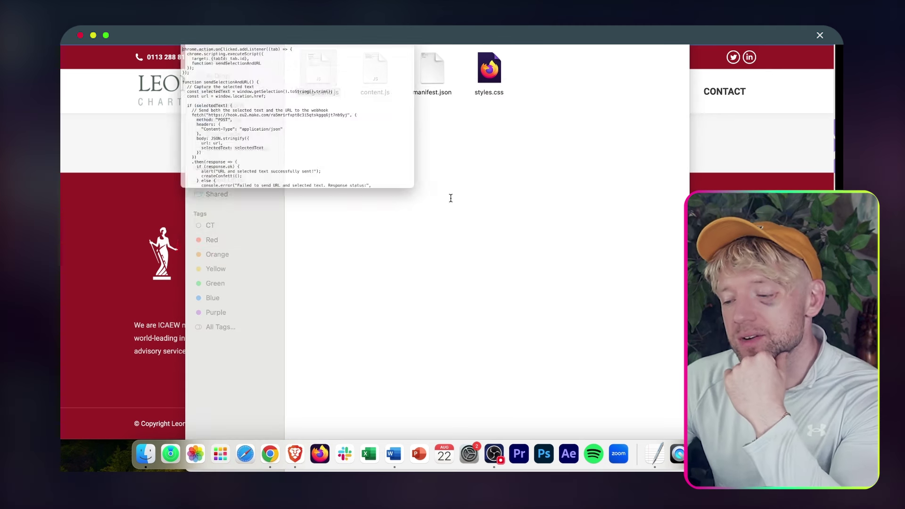
pyautogui.click(370, 117)
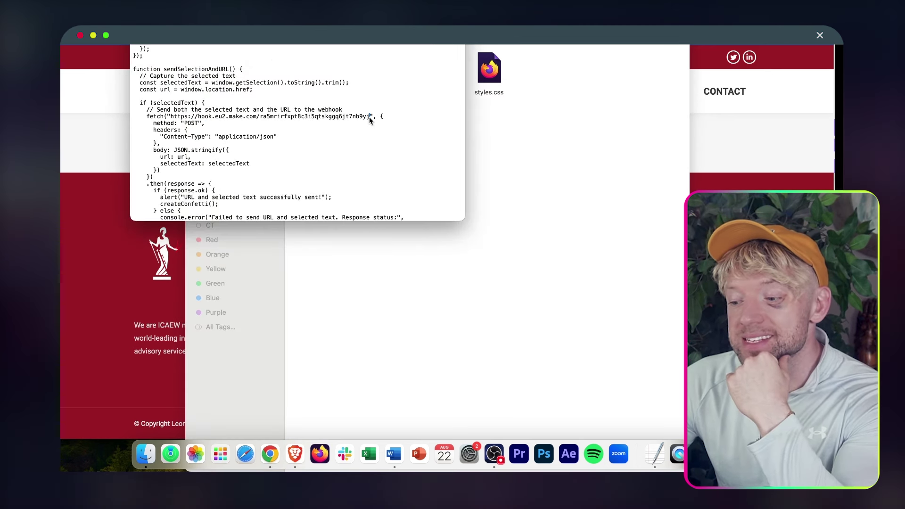
pyautogui.moveTo(226, 121); pyautogui.dragTo(177, 120)
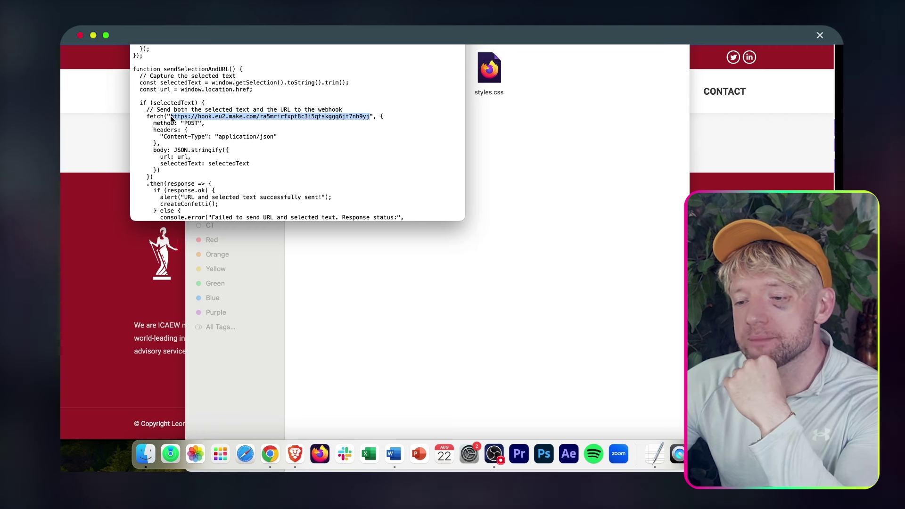
pyautogui.click(295, 453)
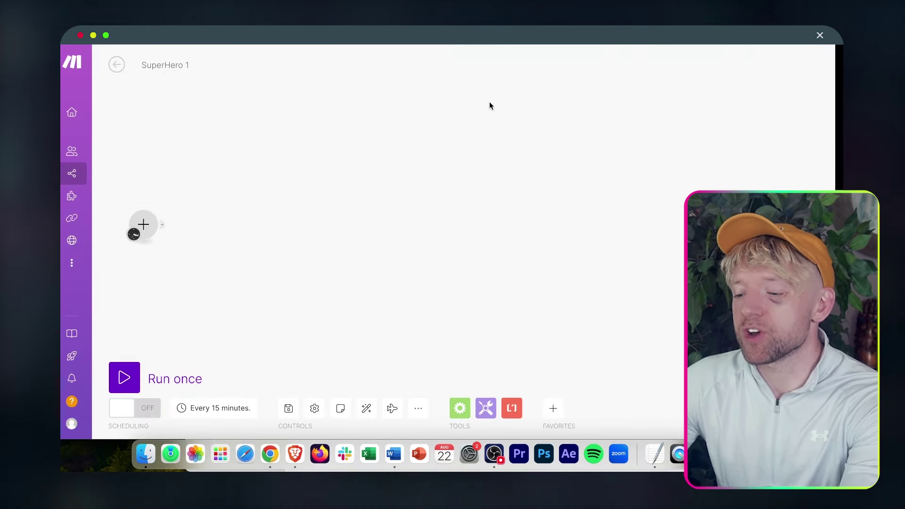
# - Rename the scenario 'SuperHero Build together' and append a superhero emoji
pyautogui.click(163, 65)
pyautogui.write('S')
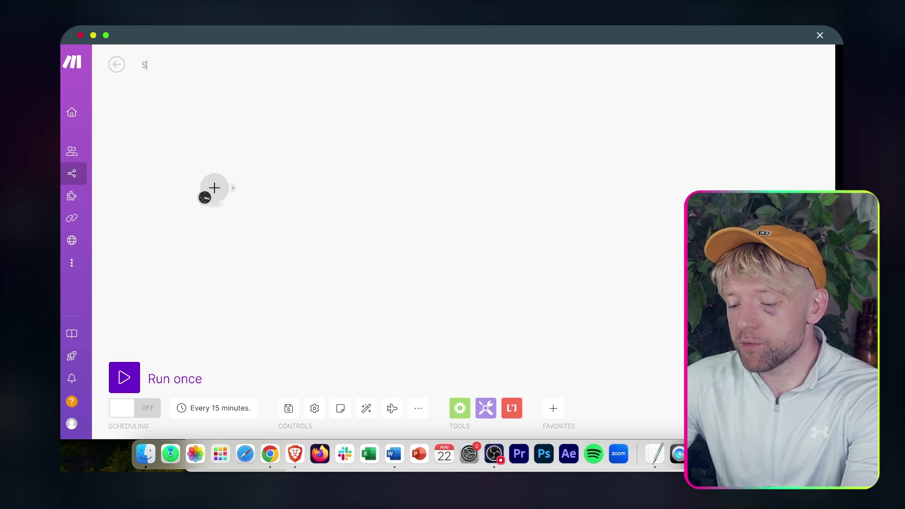
pyautogui.write('uperHero Build together')
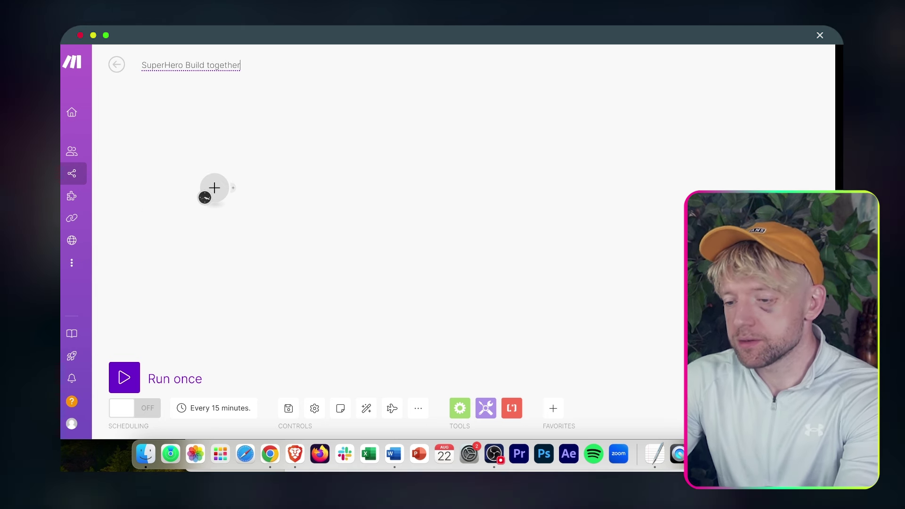
pyautogui.click(236, 115)
pyautogui.click(240, 65)
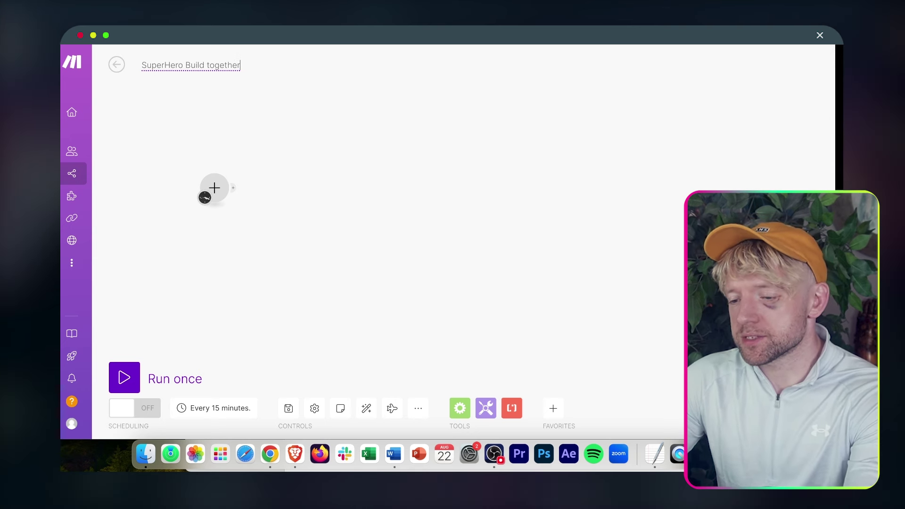
pyautogui.press('ctrl+super+space')
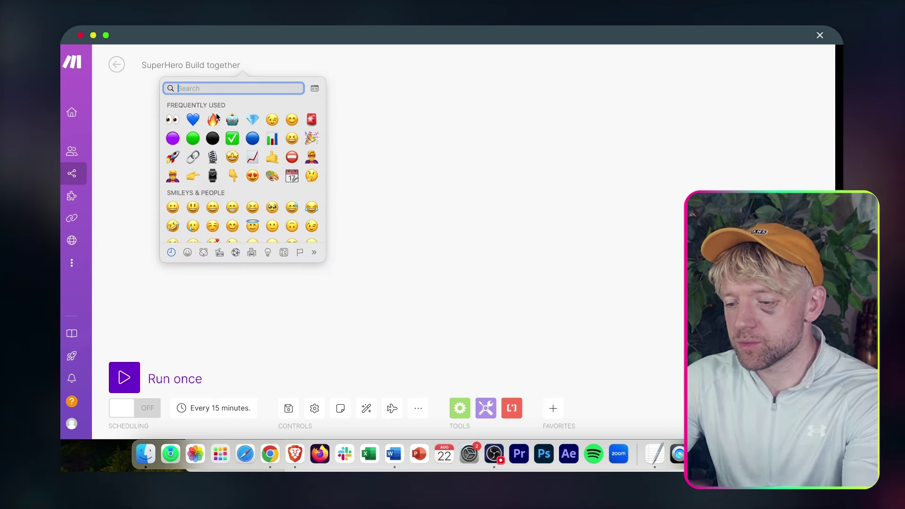
pyautogui.write('superh')
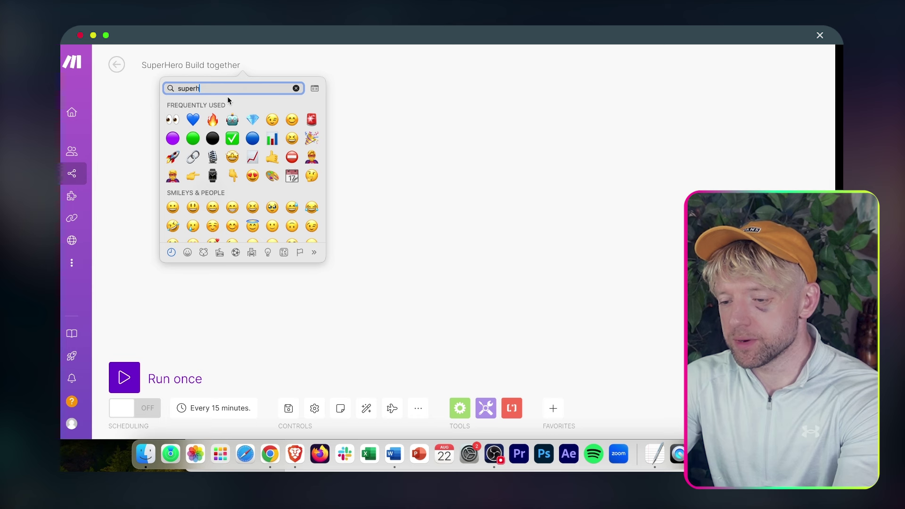
pyautogui.click(177, 113)
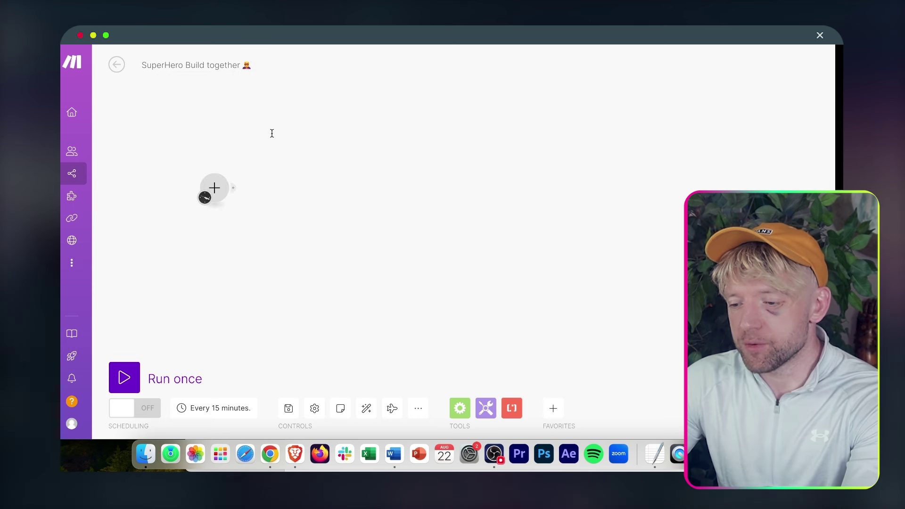
# - Auto-align the canvas, move the trigger module left, and open its app list
pyautogui.click(366, 408)
pyautogui.moveTo(470, 225); pyautogui.dragTo(257, 226)
pyautogui.click(256, 226)
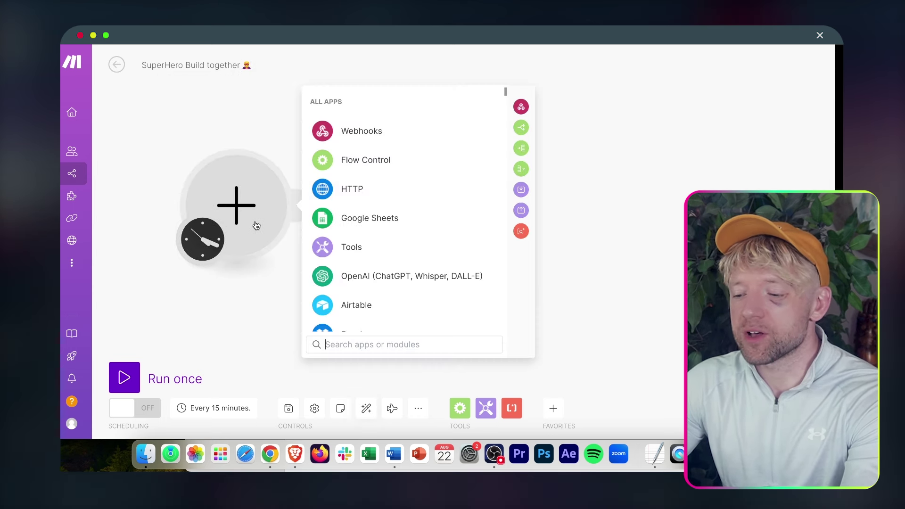
# - Make the trigger a Webhooks Custom webhook named 'super build together' and copy its address
pyautogui.click(363, 135)
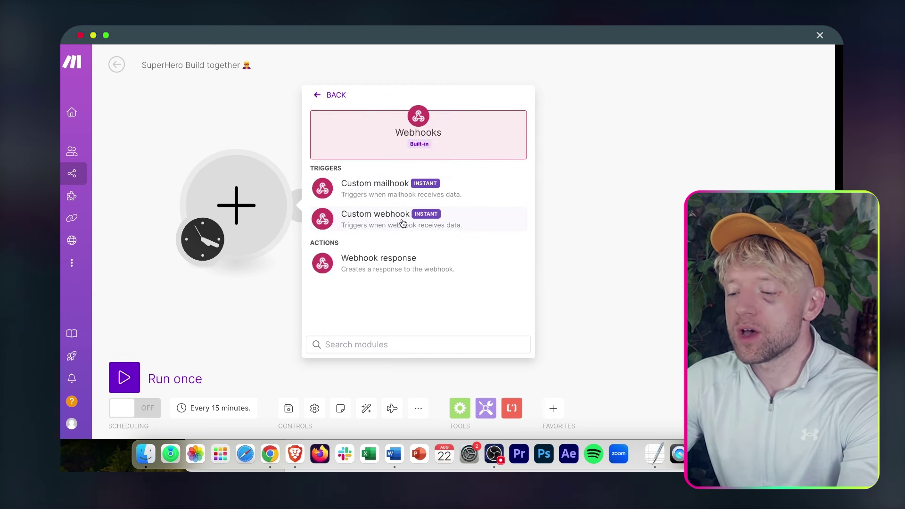
pyautogui.click(452, 225)
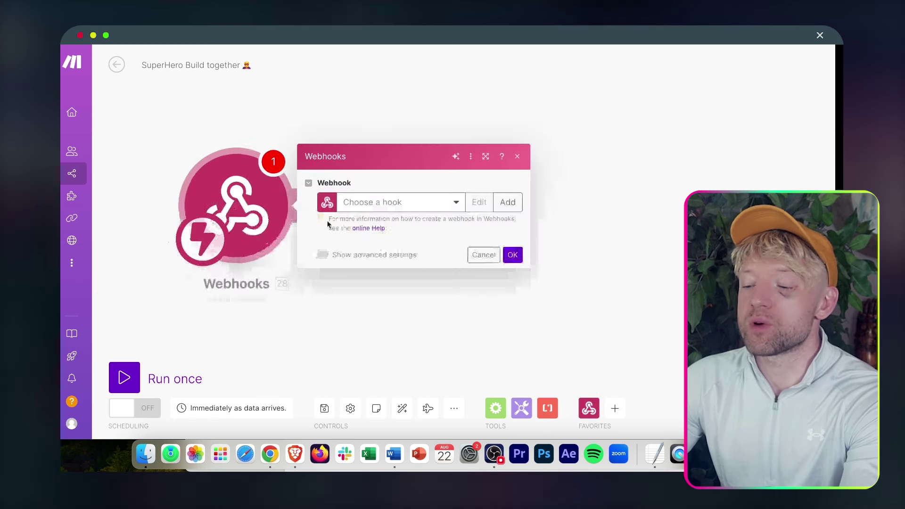
pyautogui.click(472, 182)
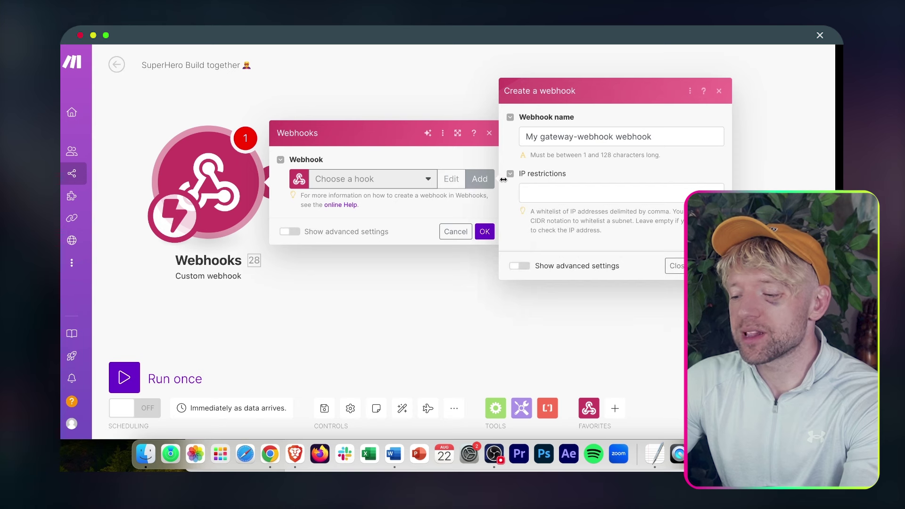
pyautogui.tripleClick(596, 136)
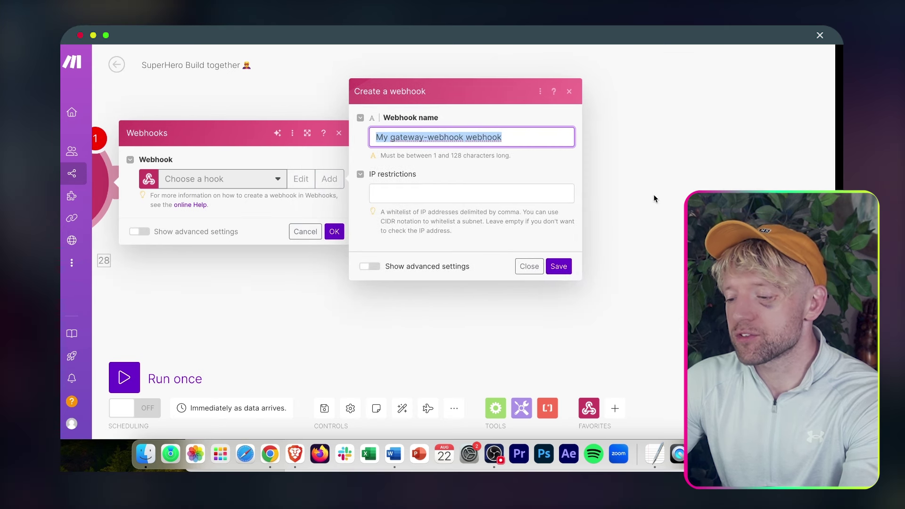
pyautogui.write('super build together')
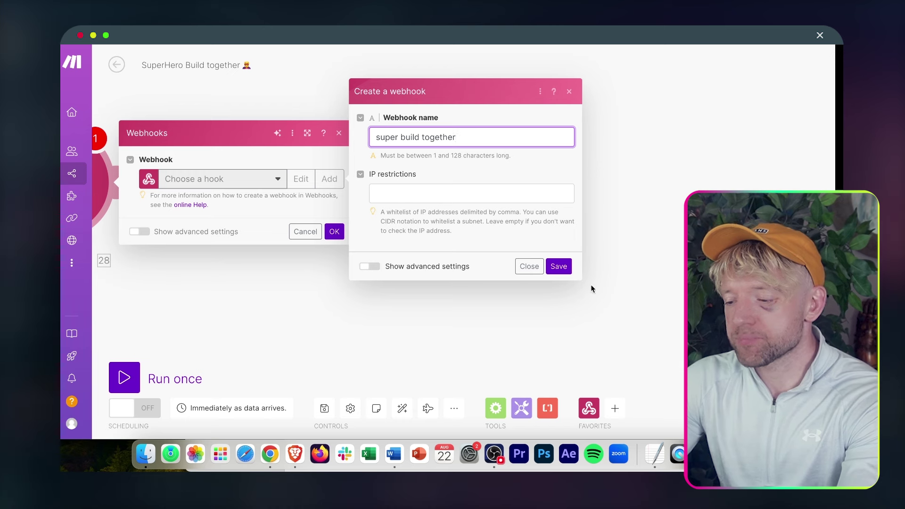
pyautogui.click(558, 266)
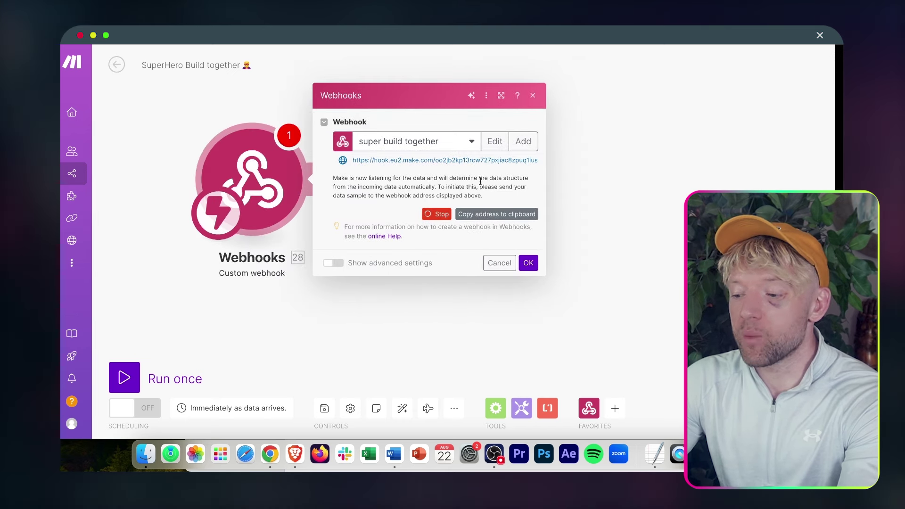
pyautogui.click(502, 215)
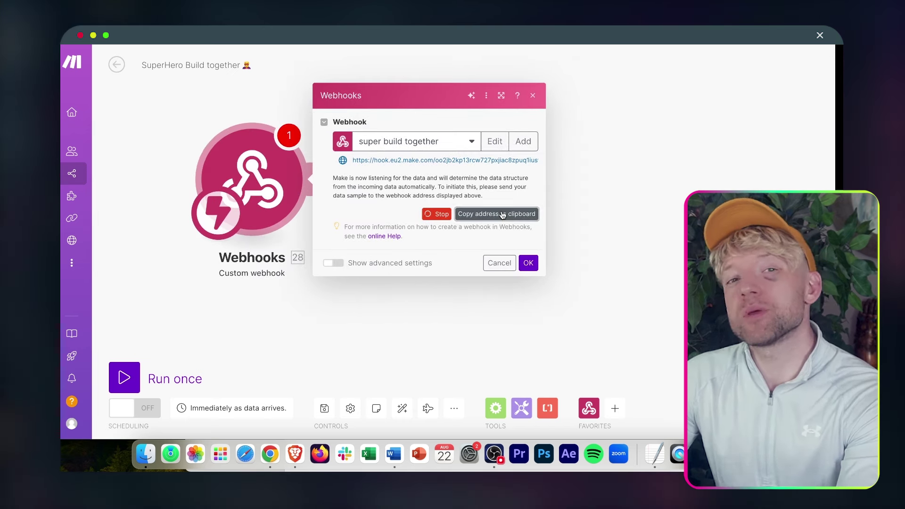
pyautogui.click(654, 455)
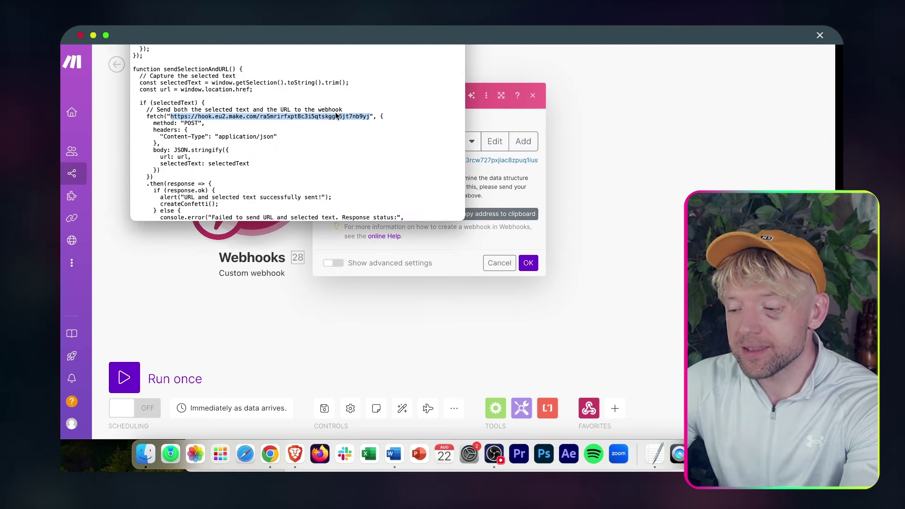
# - Paste the new webhook address into background.js's fetch call, save, and hide TextEdit
pyautogui.scroll(-5, 298, 146)
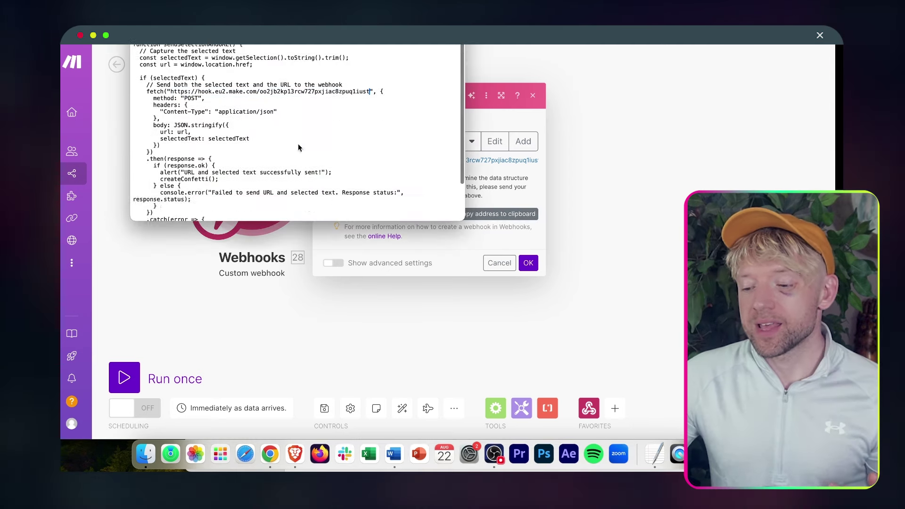
pyautogui.scroll(5, 299, 145)
pyautogui.click(124, 10)
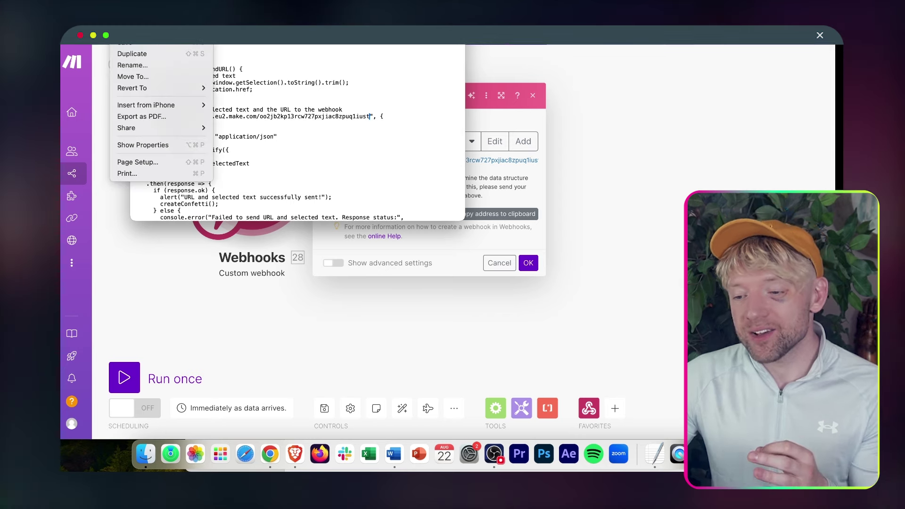
pyautogui.click(303, 82)
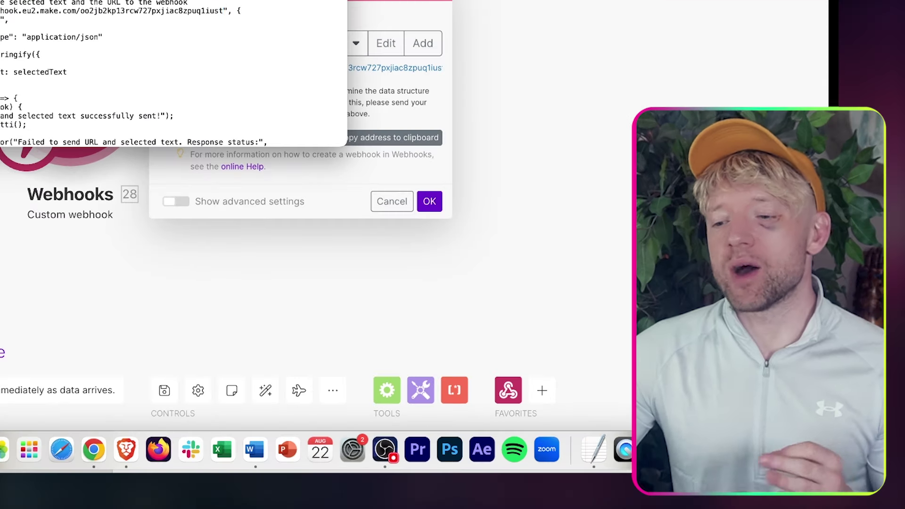
pyautogui.press('super+h')
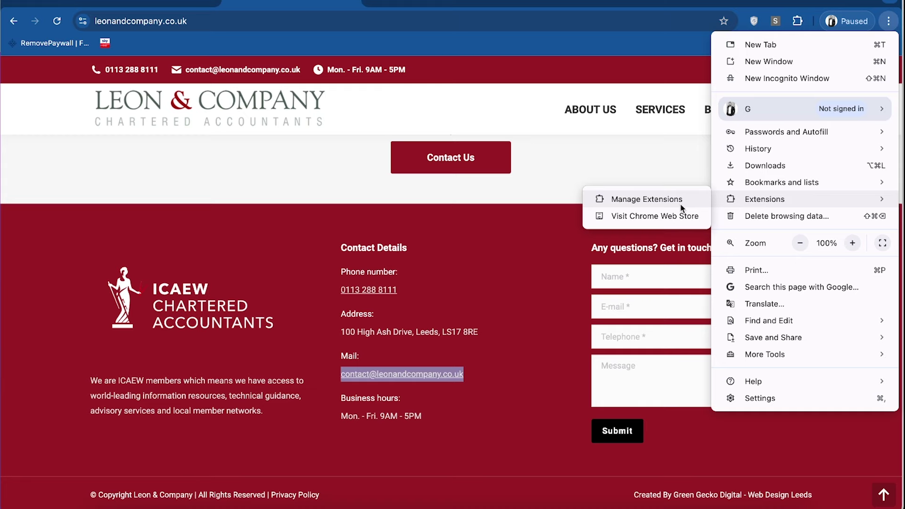
# - On the Chrome extensions page, turn developer mode off and back on
pyautogui.click(679, 203)
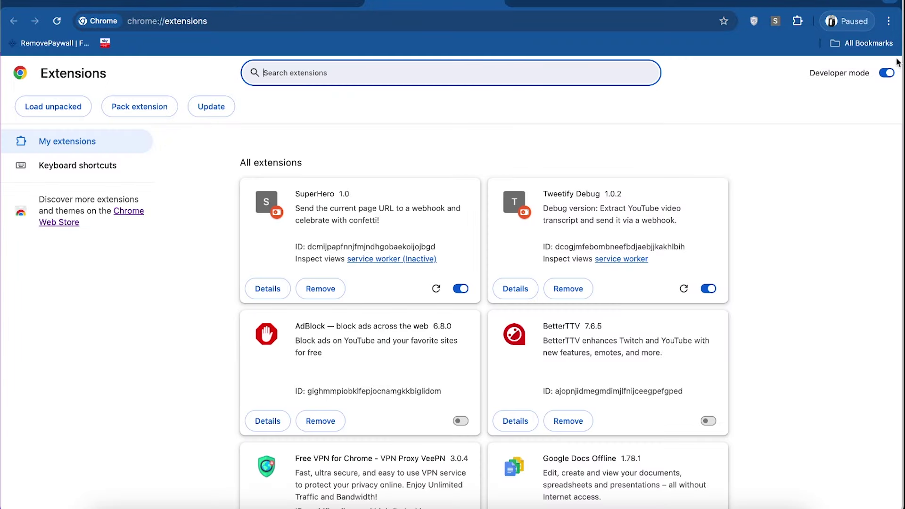
pyautogui.click(887, 73)
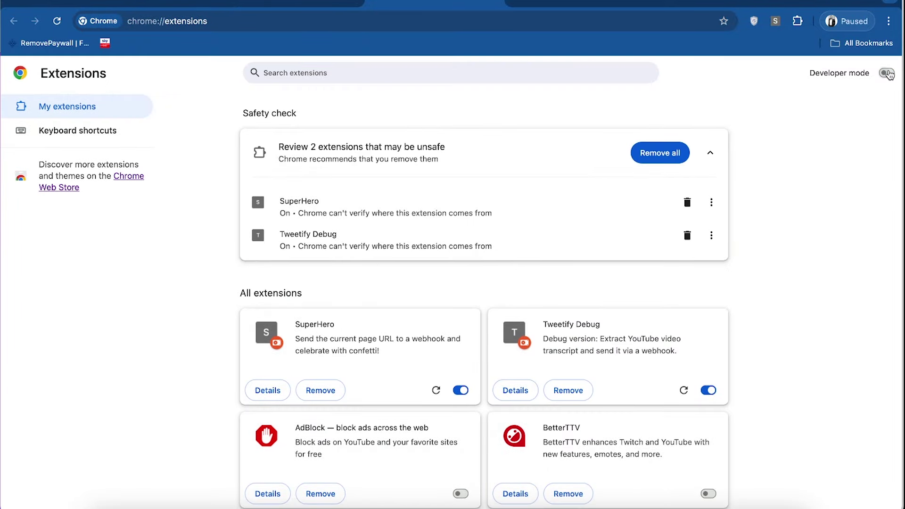
pyautogui.click(887, 73)
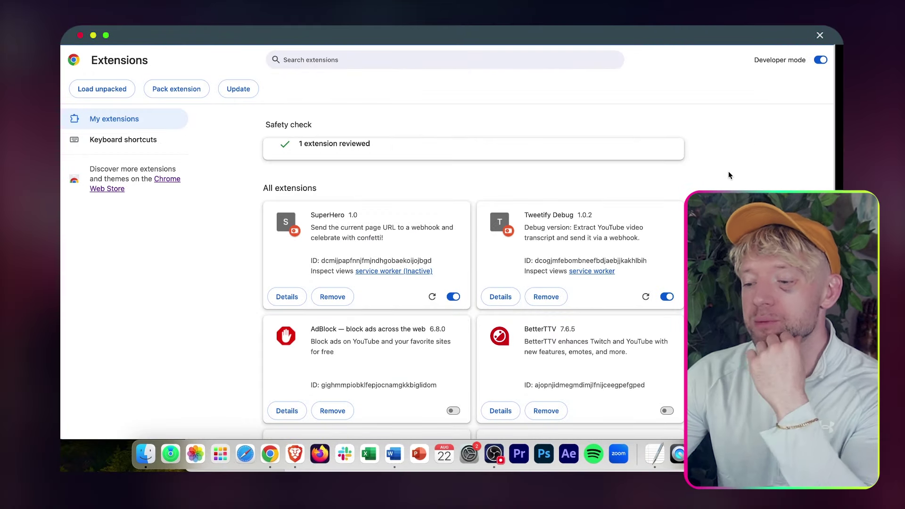
# - Remove the SuperHero extension, reload it unpacked from its folder, and view its details
pyautogui.click(333, 297)
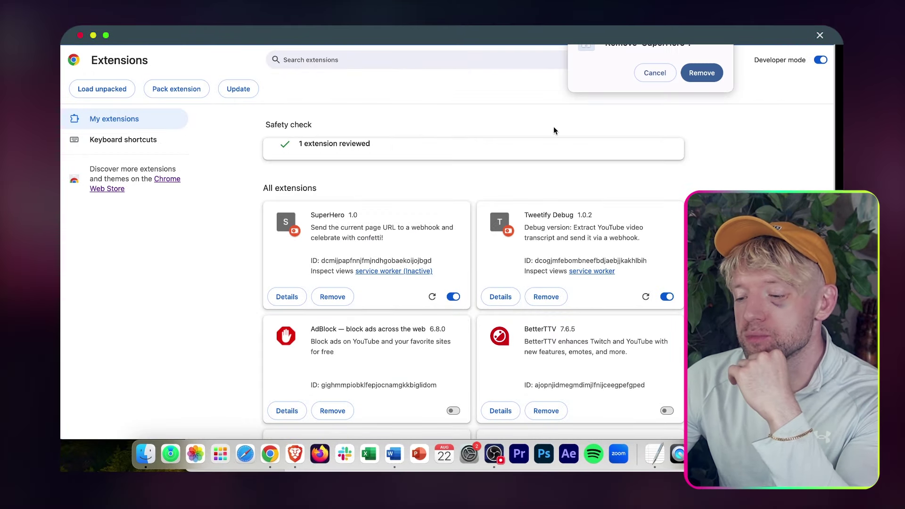
pyautogui.click(700, 72)
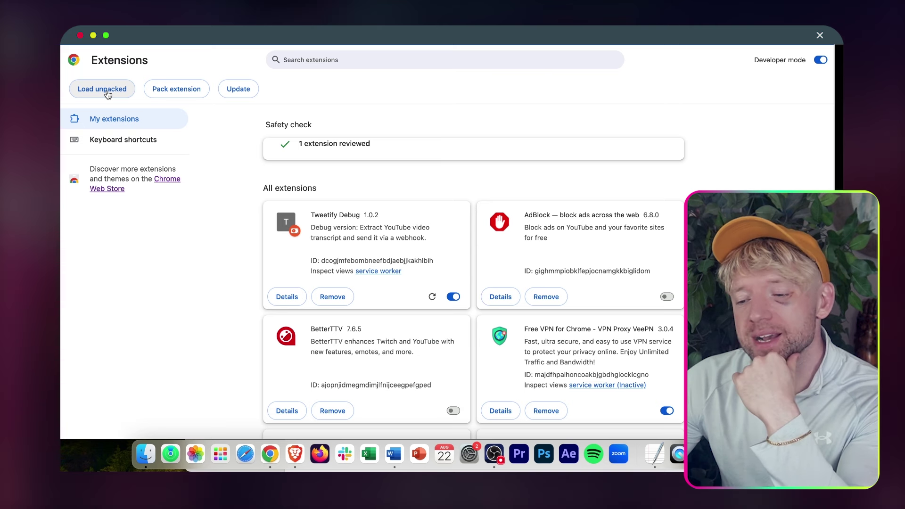
pyautogui.click(108, 93)
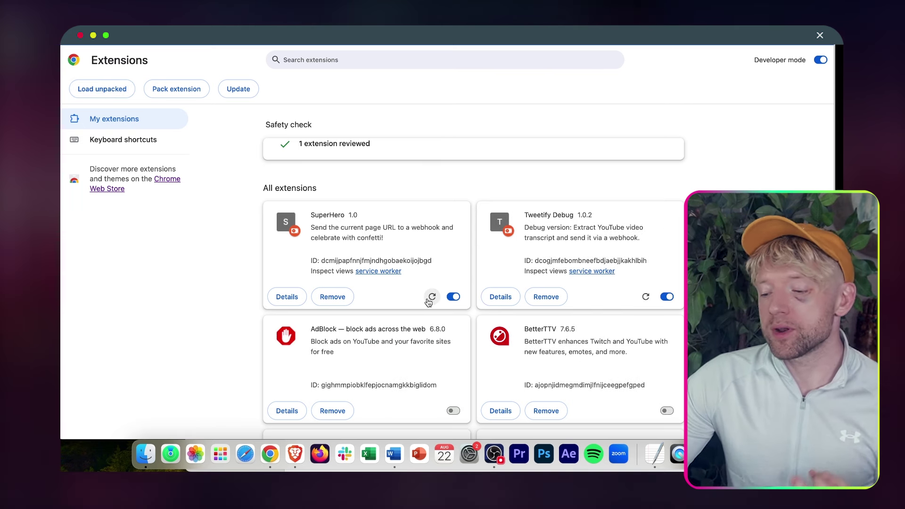
pyautogui.click(280, 297)
pyautogui.scroll(-5, 424, 250)
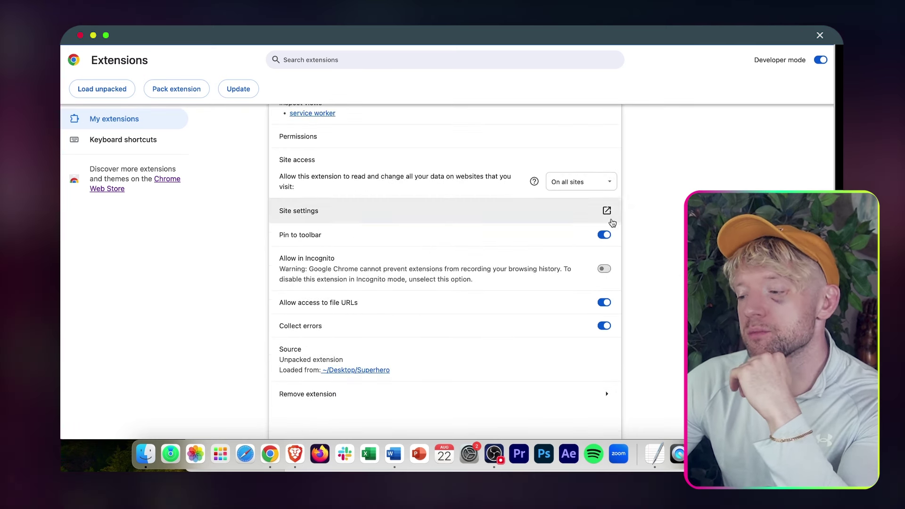
pyautogui.scroll(5, 612, 217)
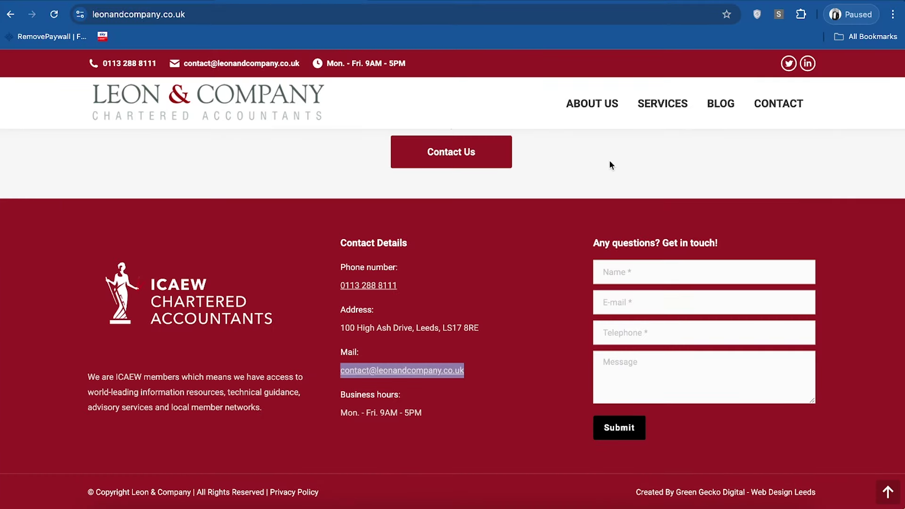
# - Send the Leon & Company page URL and selected email via SuperHero, then dismiss the alert
pyautogui.click(779, 15)
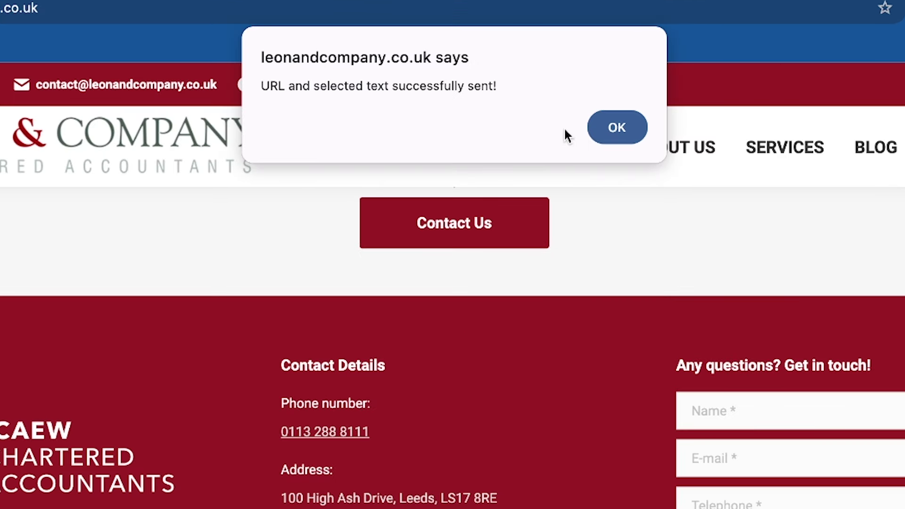
pyautogui.click(631, 134)
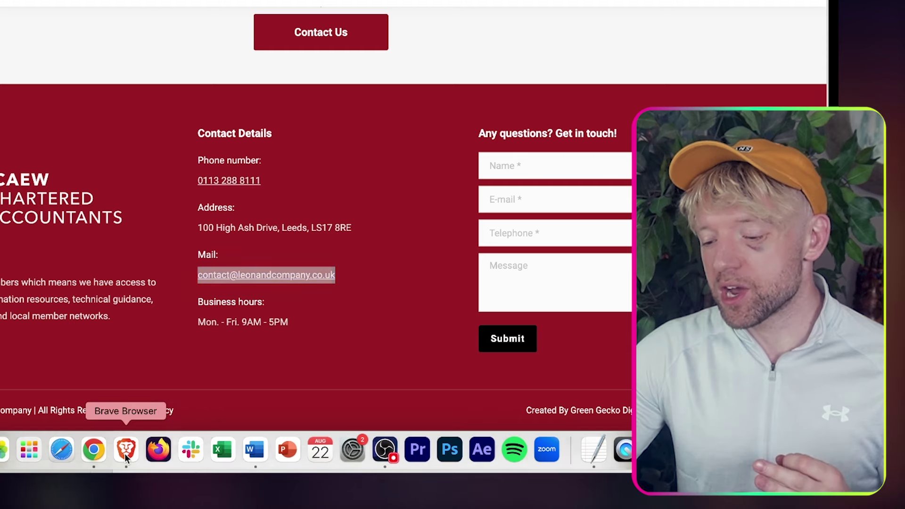
pyautogui.click(126, 449)
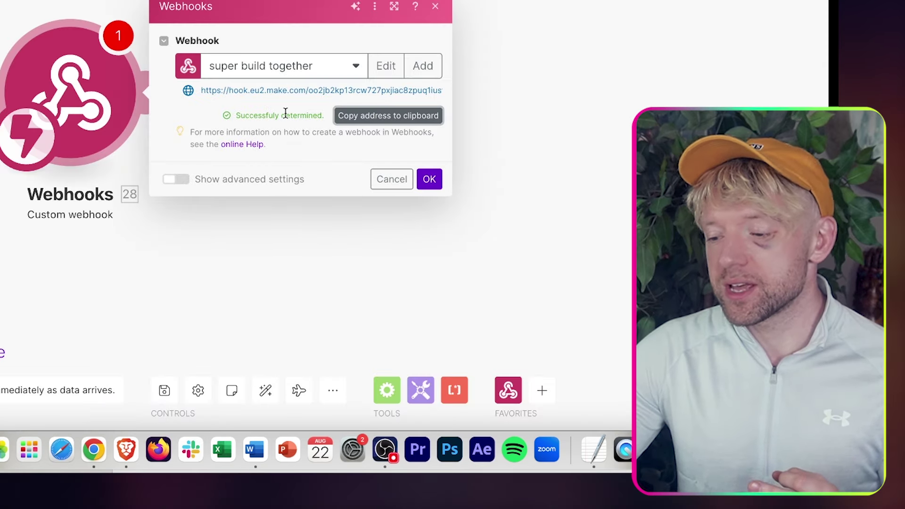
# - Re-send the Leon & Company page from SuperHero and confirm the webhook processed one bundle
pyautogui.moveTo(307, 115); pyautogui.dragTo(228, 115)
pyautogui.click(246, 111)
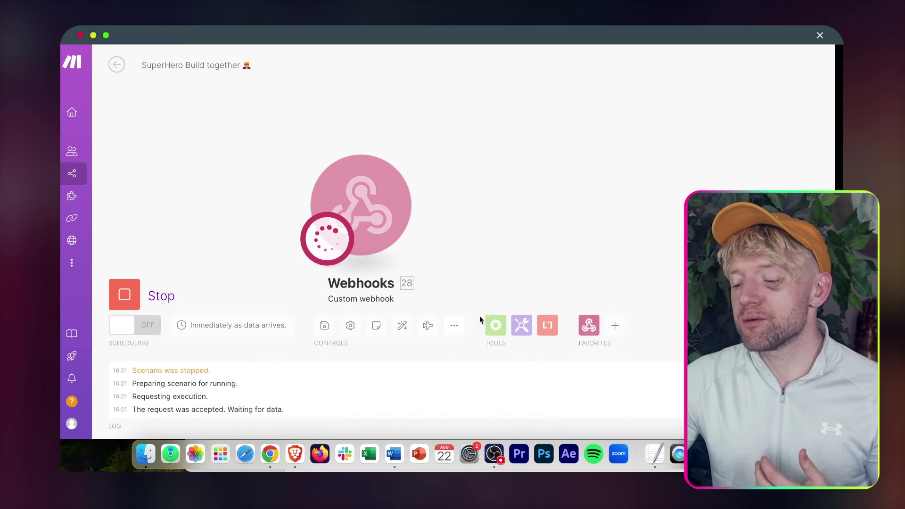
pyautogui.click(270, 453)
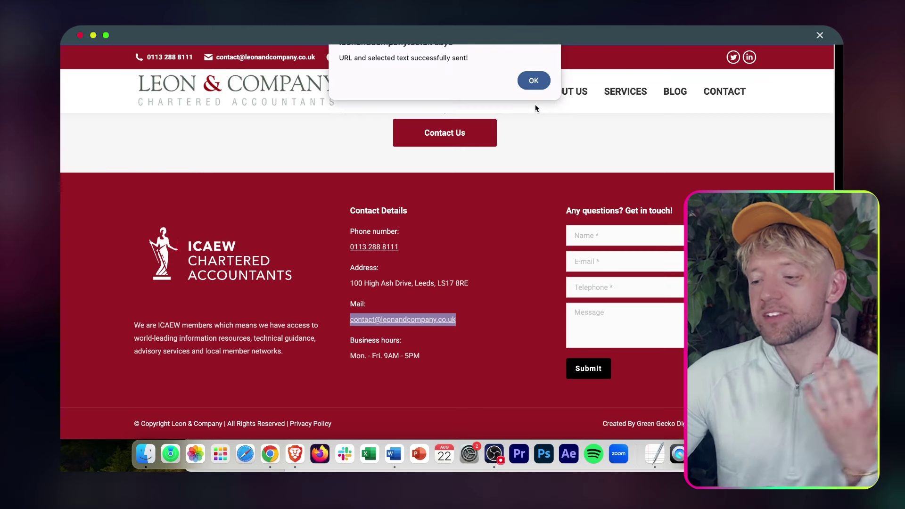
pyautogui.click(531, 81)
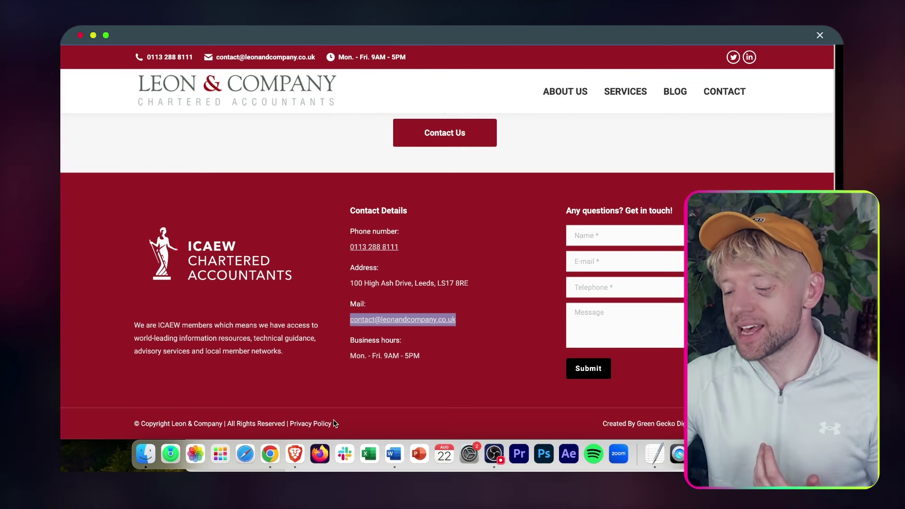
pyautogui.click(296, 456)
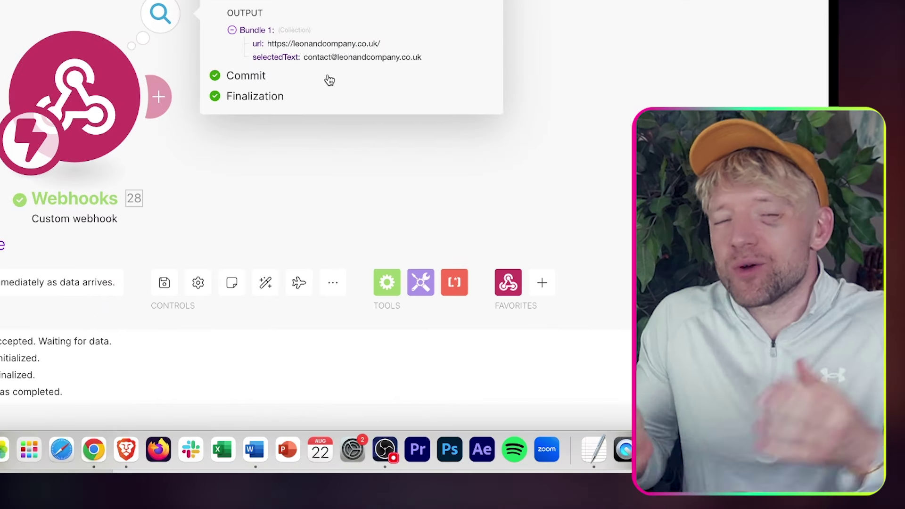
pyautogui.click(388, 135)
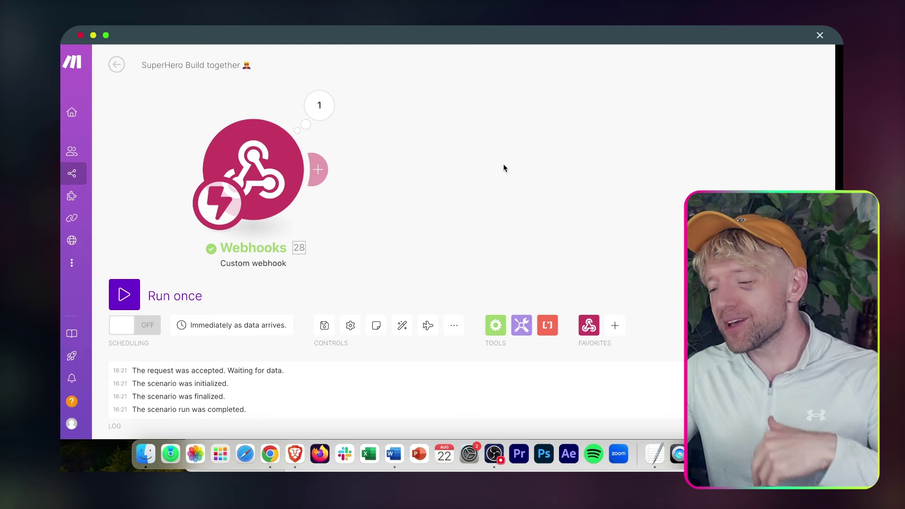
pyautogui.moveTo(533, 119); pyautogui.dragTo(536, 94)
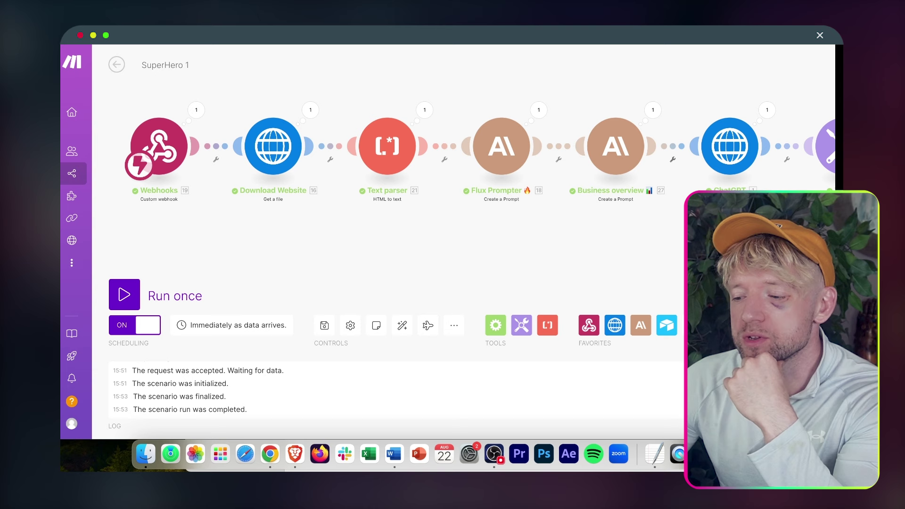
# - Rearrange the Download Website, Text parser and Flux Prompter modules on the SuperHero 1 canvas
pyautogui.moveTo(398, 80); pyautogui.dragTo(420, 81)
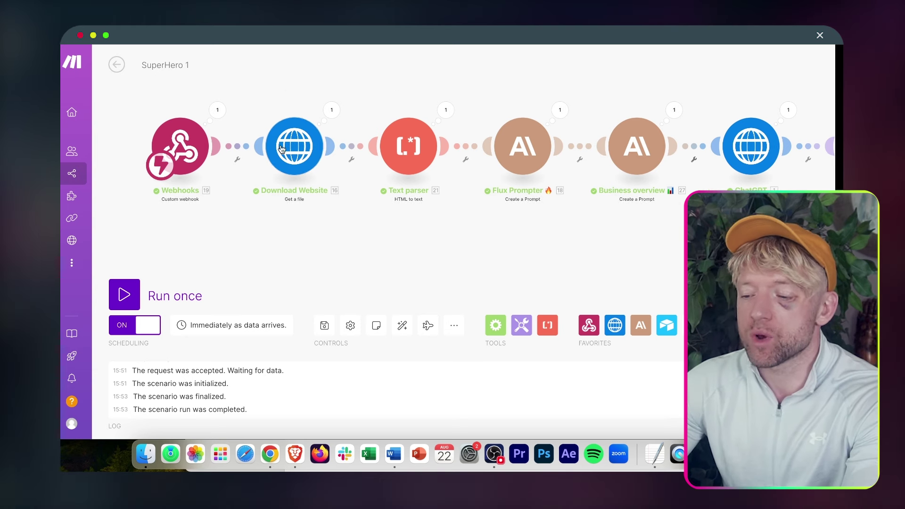
pyautogui.moveTo(298, 159); pyautogui.dragTo(296, 177)
pyautogui.moveTo(405, 149); pyautogui.dragTo(389, 164)
pyautogui.moveTo(528, 142); pyautogui.dragTo(515, 136)
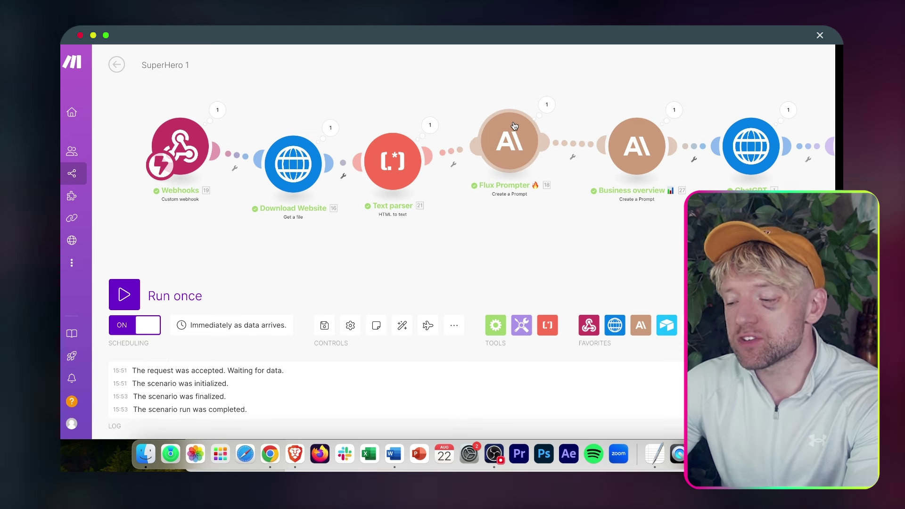
# - Select the entire prompt text in the Flux Prompter module, then close its settings
pyautogui.click(514, 144)
pyautogui.scroll(-5, 611, 265)
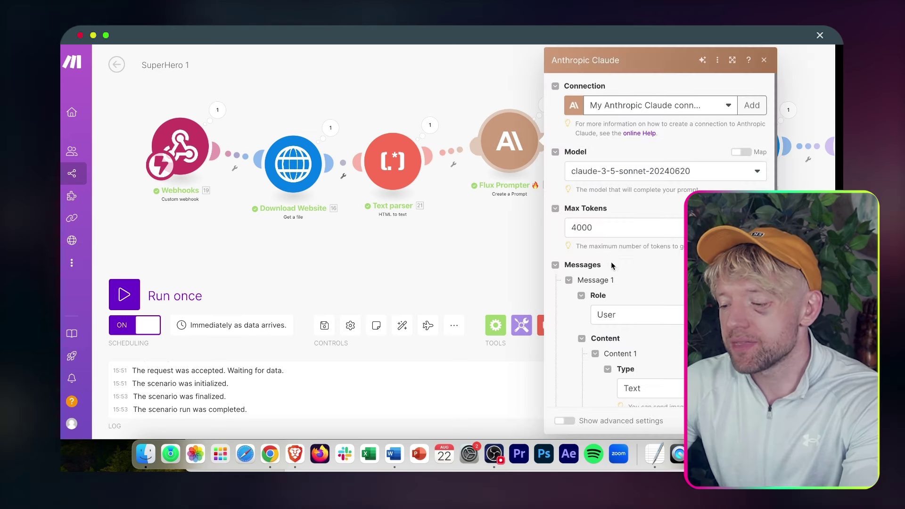
pyautogui.click(659, 266)
pyautogui.press('super+a')
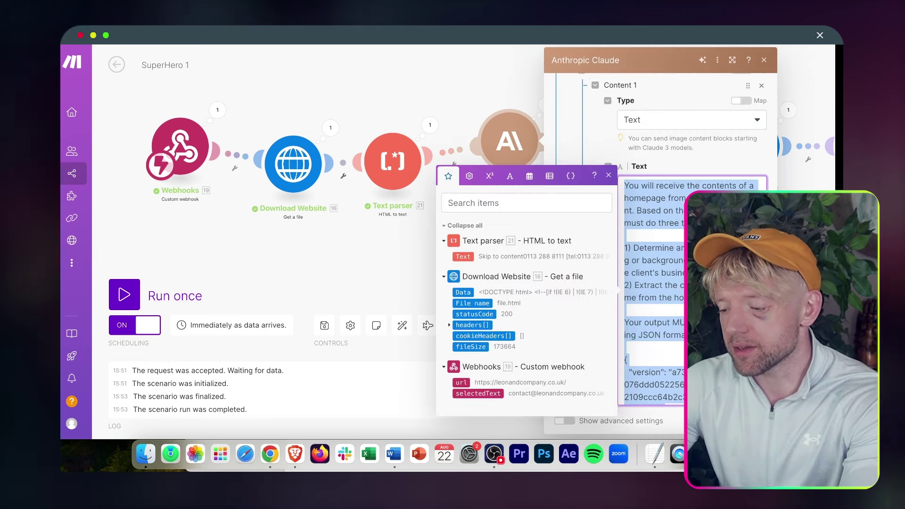
pyautogui.press('Escape')
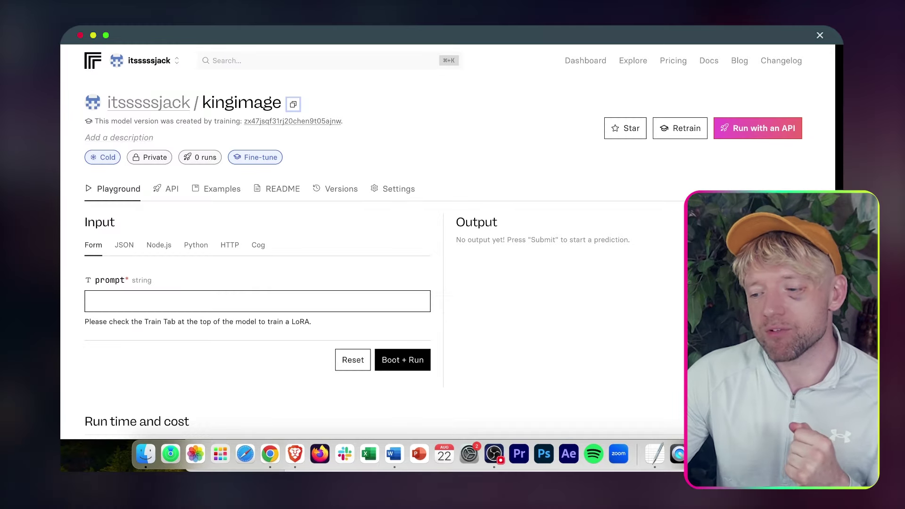
pyautogui.scroll(-3, 410, 339)
pyautogui.scroll(4, 410, 339)
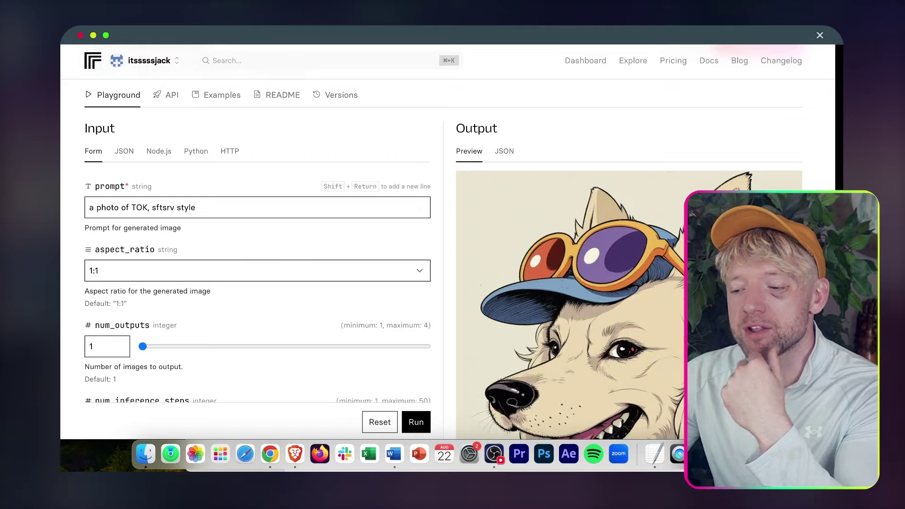
pyautogui.scroll(-4, 355, 270)
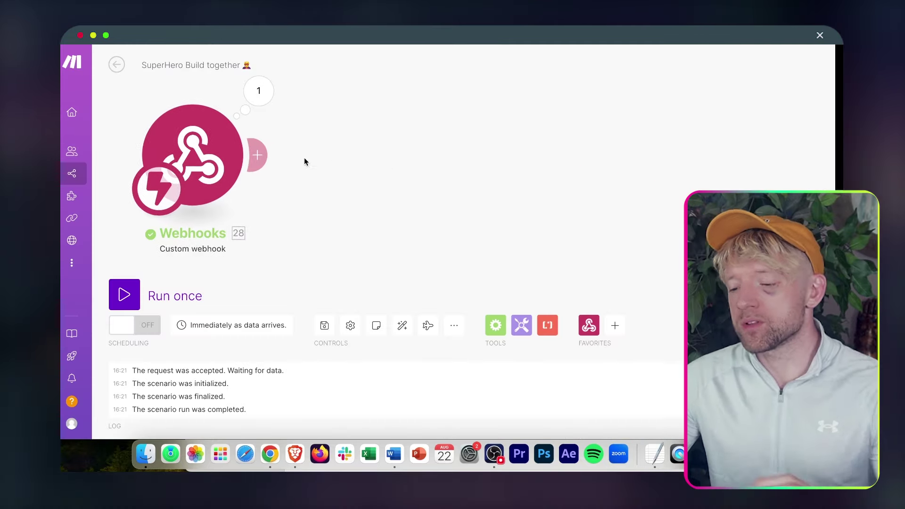
# - Add an HTTP 'Get a file' module with the webhook url as its URL
pyautogui.click(258, 156)
pyautogui.click(598, 256)
pyautogui.click(557, 192)
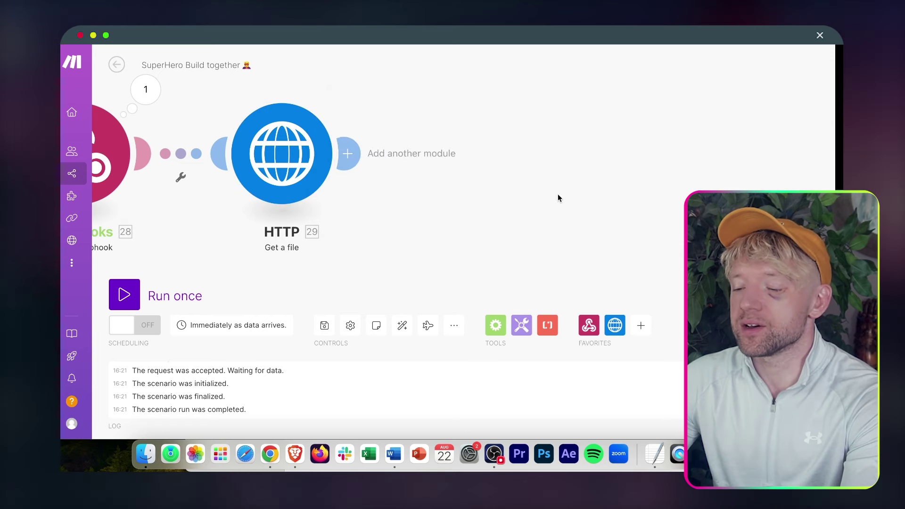
# - Add a Text parser 'HTML to text' module with the HTTP Data mapped into HTML
pyautogui.click(257, 155)
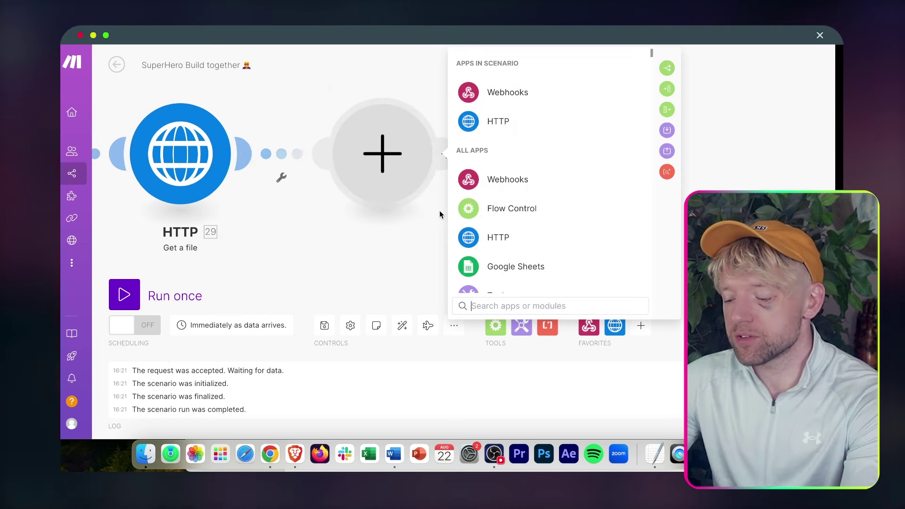
pyautogui.write('html to te')
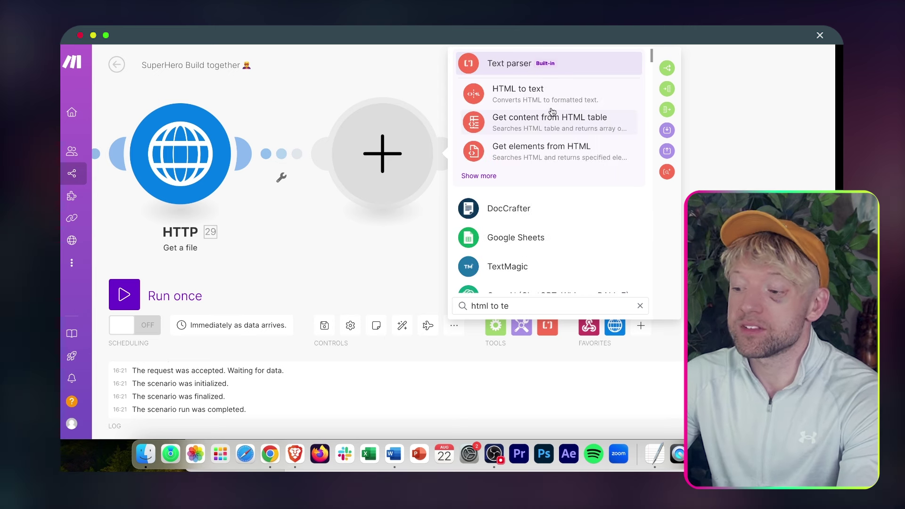
pyautogui.click(557, 91)
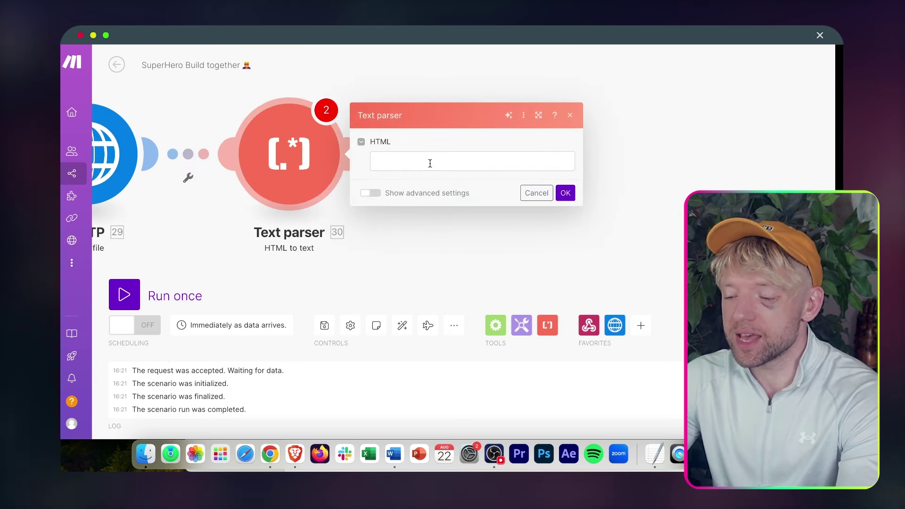
pyautogui.click(430, 161)
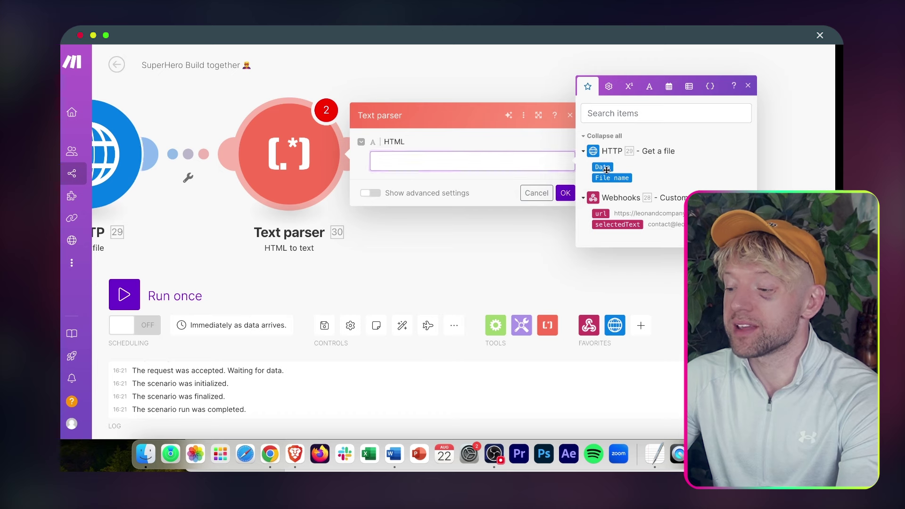
pyautogui.click(603, 166)
pyautogui.click(564, 192)
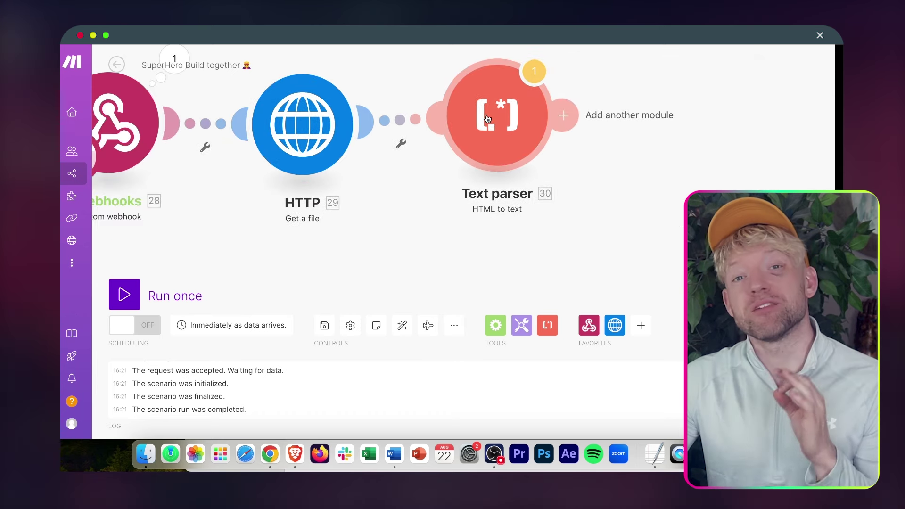
pyautogui.hscroll(5, 420, 233)
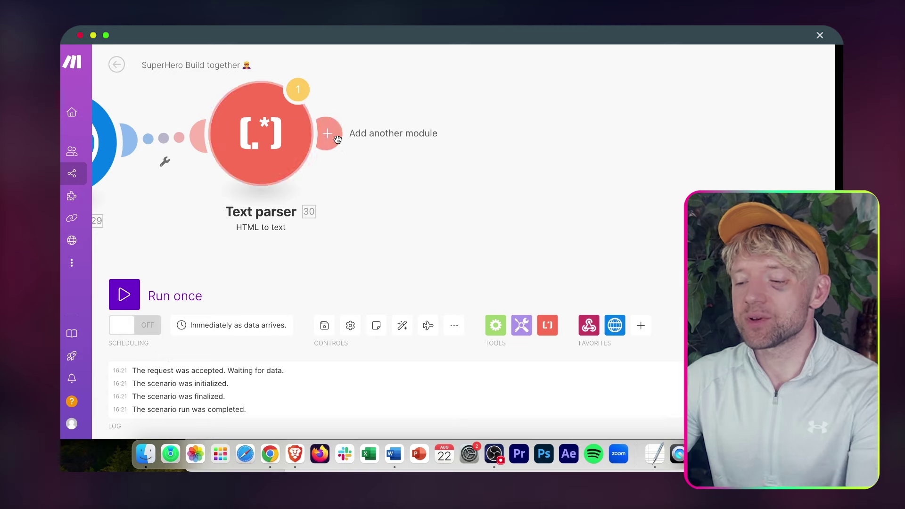
pyautogui.click(354, 116)
# - Add an Anthropic Claude 'Create a Prompt' module with Max Tokens 4000
pyautogui.write('claude')
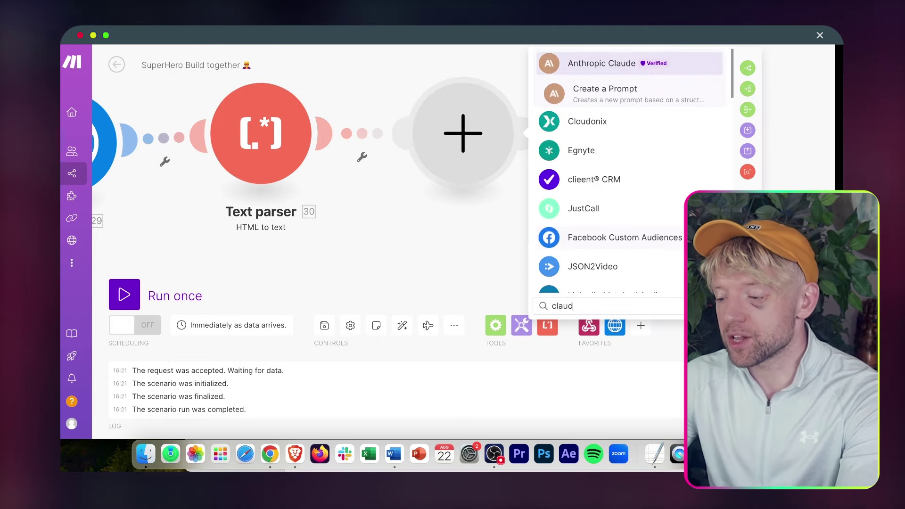
pyautogui.click(606, 89)
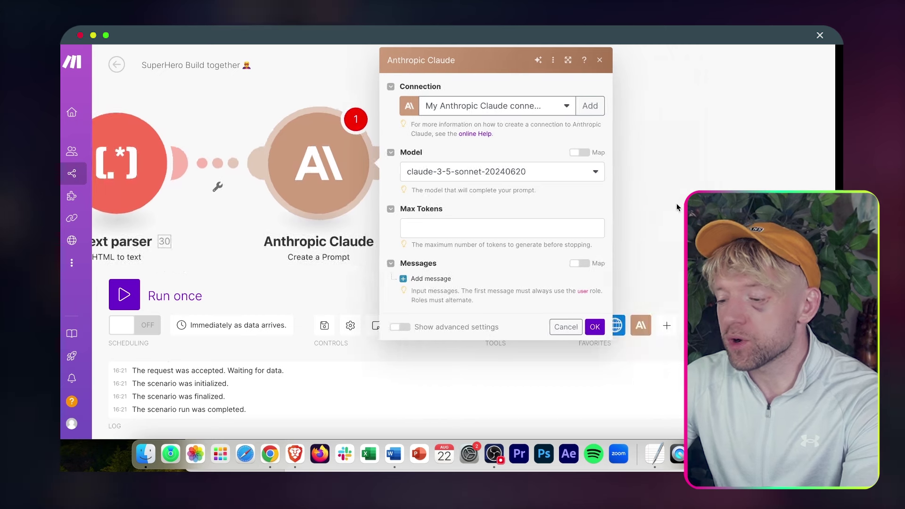
pyautogui.click(467, 227)
pyautogui.write('4000')
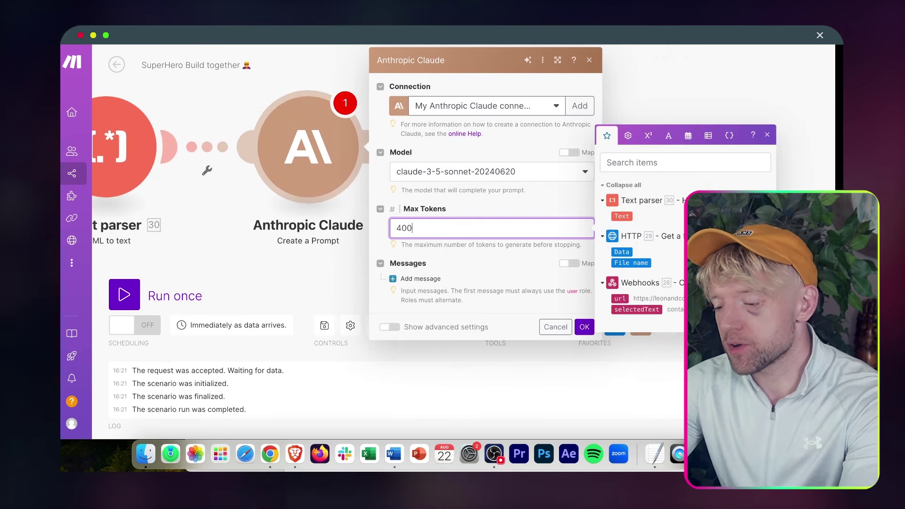
# - Add a User message with a Text content block containing the pasted prompt
pyautogui.click(431, 279)
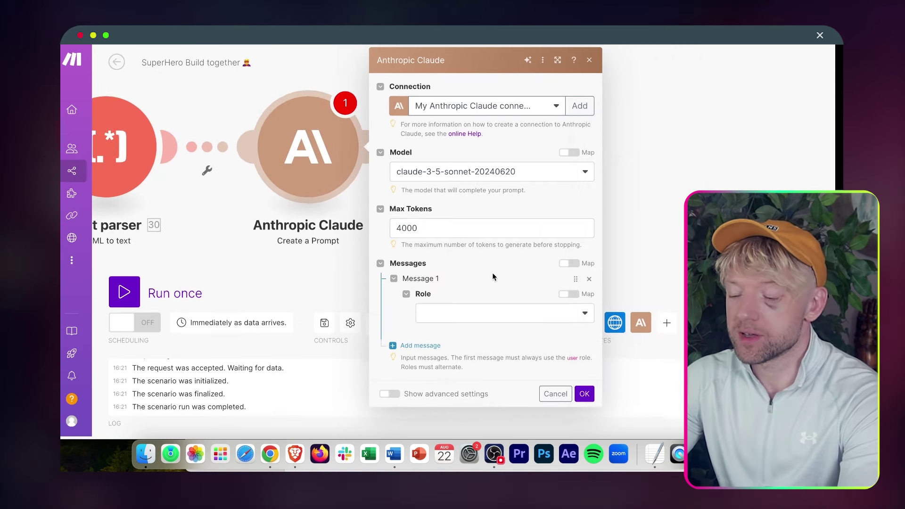
pyautogui.click(468, 313)
pyautogui.click(430, 311)
pyautogui.click(444, 353)
pyautogui.scroll(-2, 479, 343)
pyautogui.click(478, 326)
pyautogui.click(479, 324)
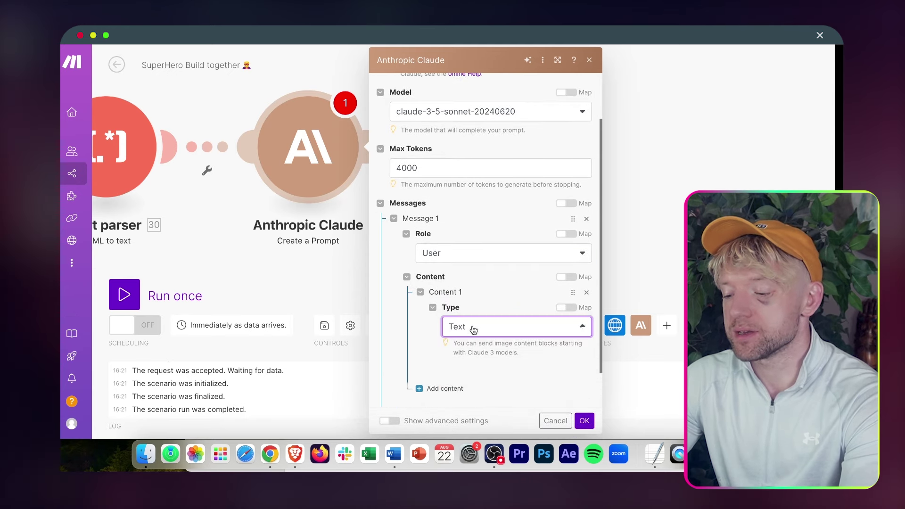
pyautogui.scroll(-4, 490, 302)
pyautogui.click(487, 293)
pyautogui.press('super+v')
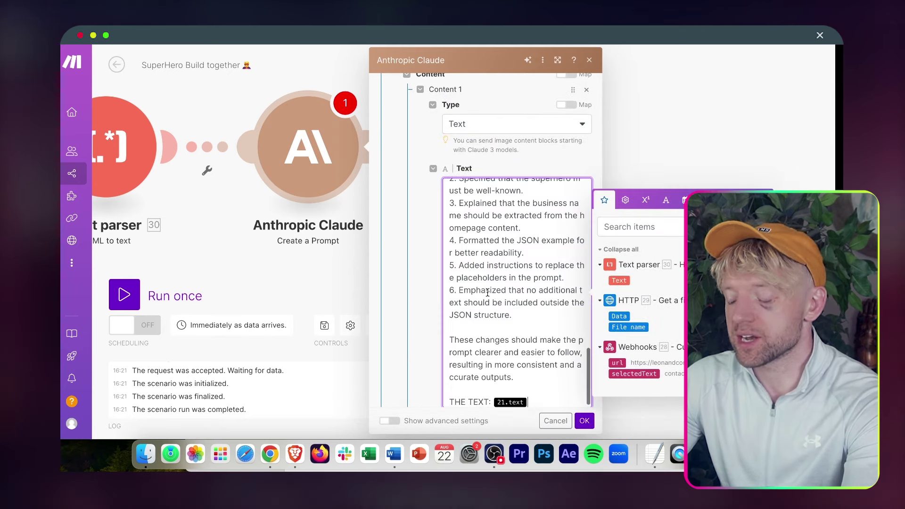
# - Review the pasted prompt's example JSON lines and the itssssjack/KingJack-lora model name
pyautogui.scroll(10, 412, 290)
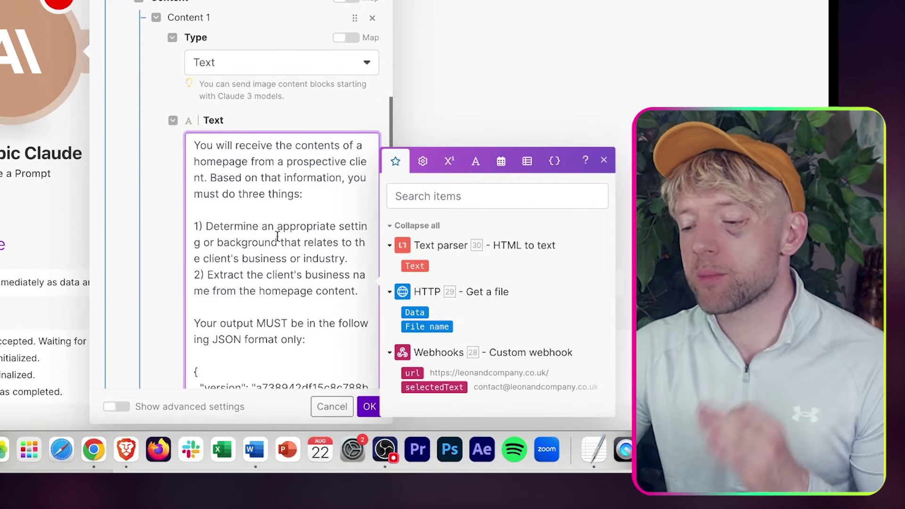
pyautogui.click(278, 238)
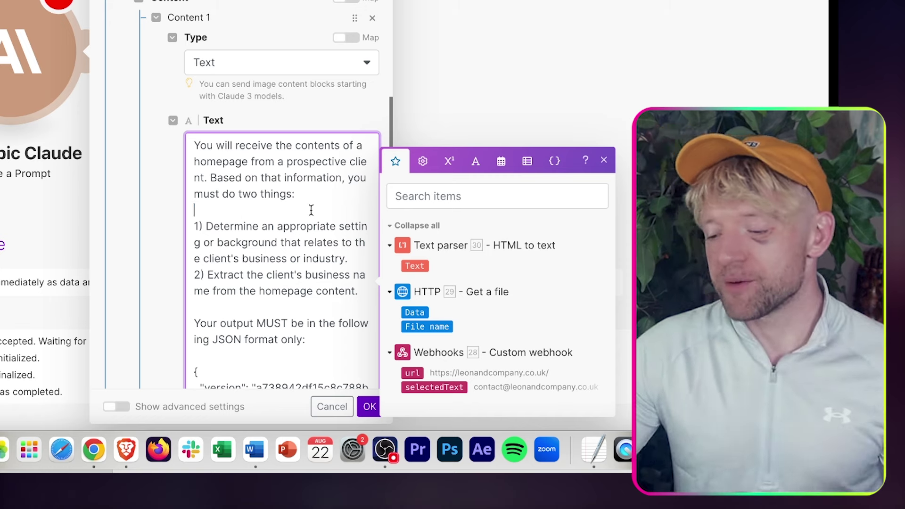
pyautogui.scroll(-5, 311, 210)
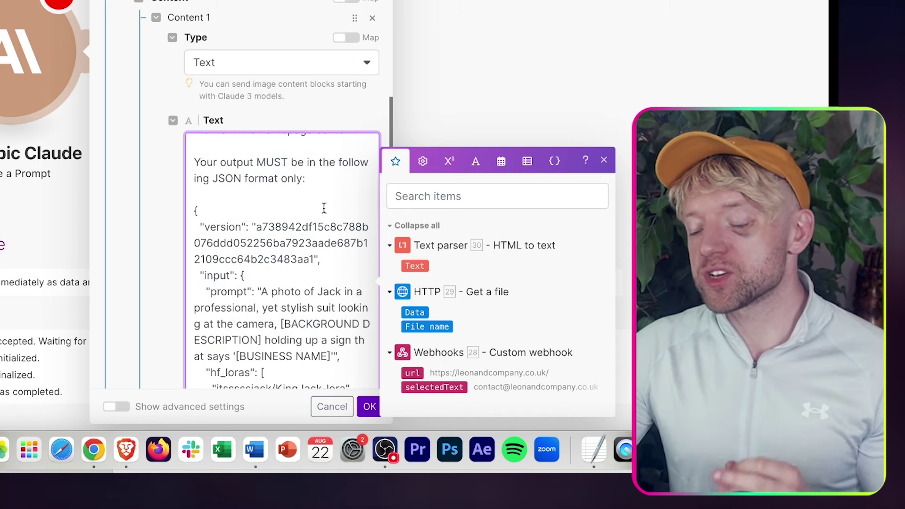
pyautogui.scroll(-2, 324, 208)
pyautogui.moveTo(221, 185); pyautogui.dragTo(278, 318)
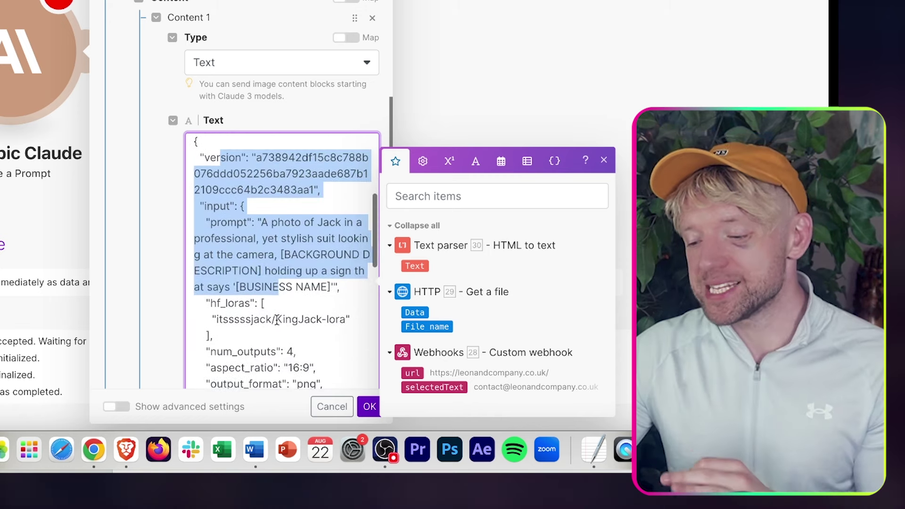
pyautogui.click(278, 316)
pyautogui.moveTo(216, 159); pyautogui.dragTo(265, 292)
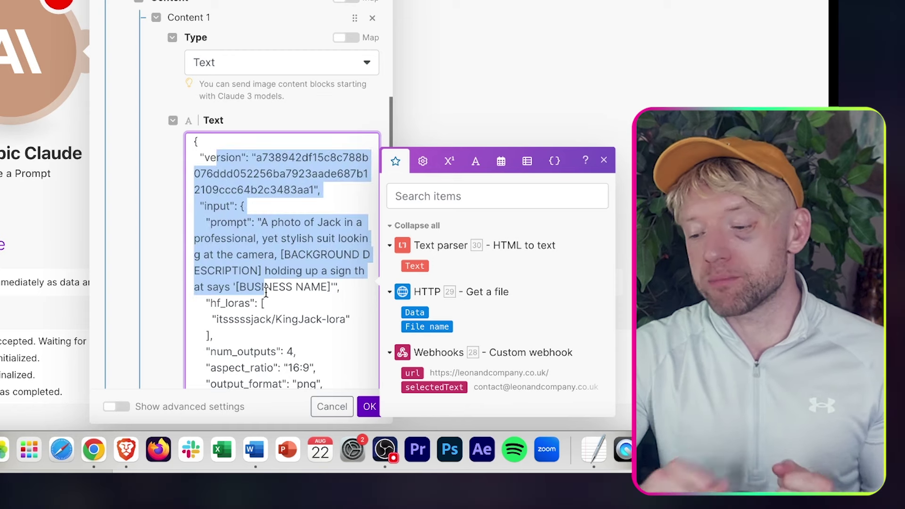
pyautogui.scroll(-2, 266, 292)
pyautogui.click(265, 292)
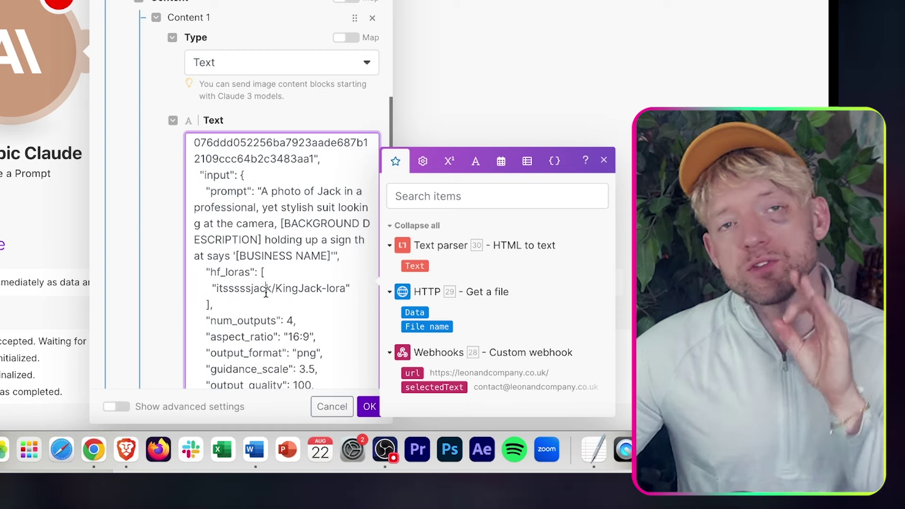
pyautogui.scroll(-2, 275, 271)
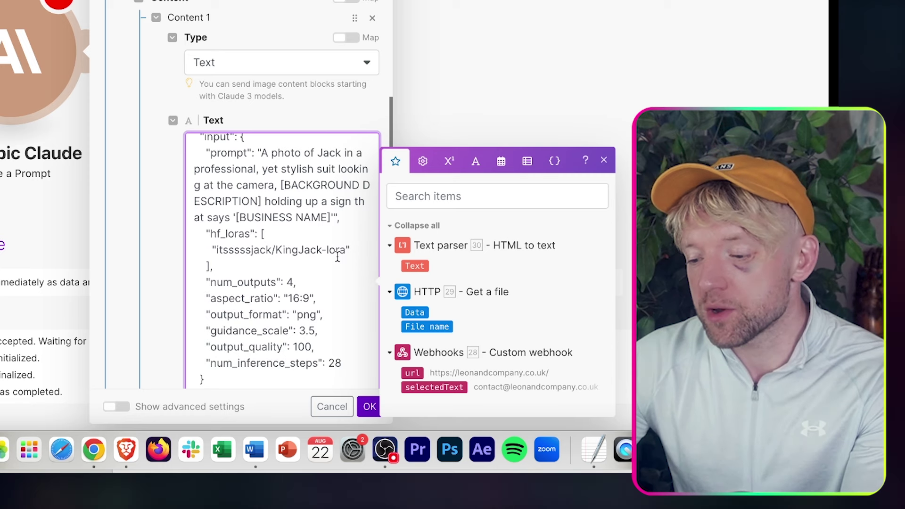
pyautogui.moveTo(260, 251); pyautogui.dragTo(214, 256)
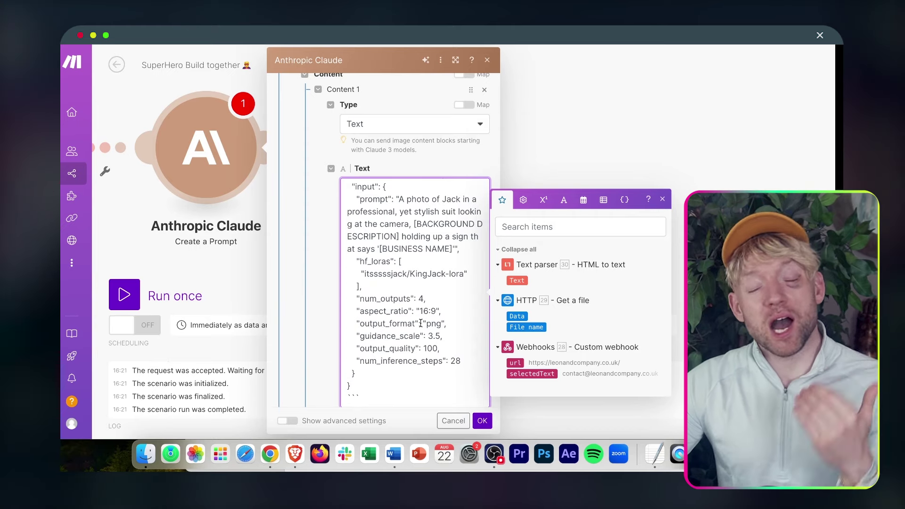
pyautogui.click(290, 321)
pyautogui.scroll(-2, 289, 322)
# - Delete the [SUPERHERO] placeholder after 'Replace' in the prompt
pyautogui.doubleClick(433, 293)
pyautogui.scroll(-3, 433, 324)
pyautogui.moveTo(433, 343); pyautogui.dragTo(379, 343)
pyautogui.press('BackSpace')
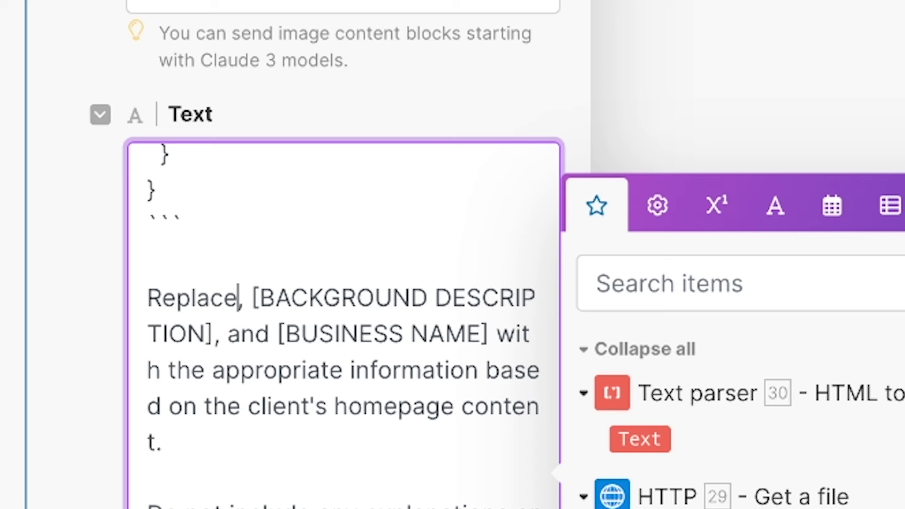
pyautogui.scroll(-2, 413, 408)
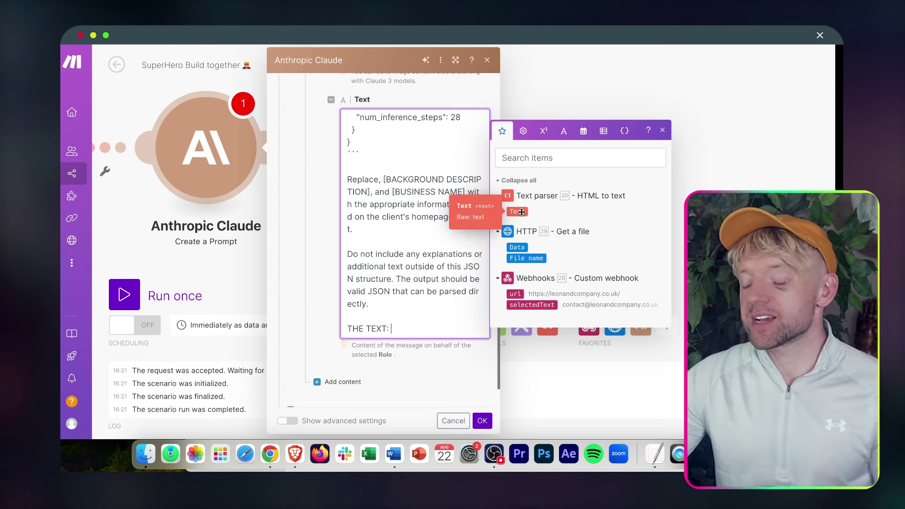
# - End the Claude prompt with the Text parser's Text, save it, and auto-align the modules
pyautogui.click(521, 212)
pyautogui.click(483, 420)
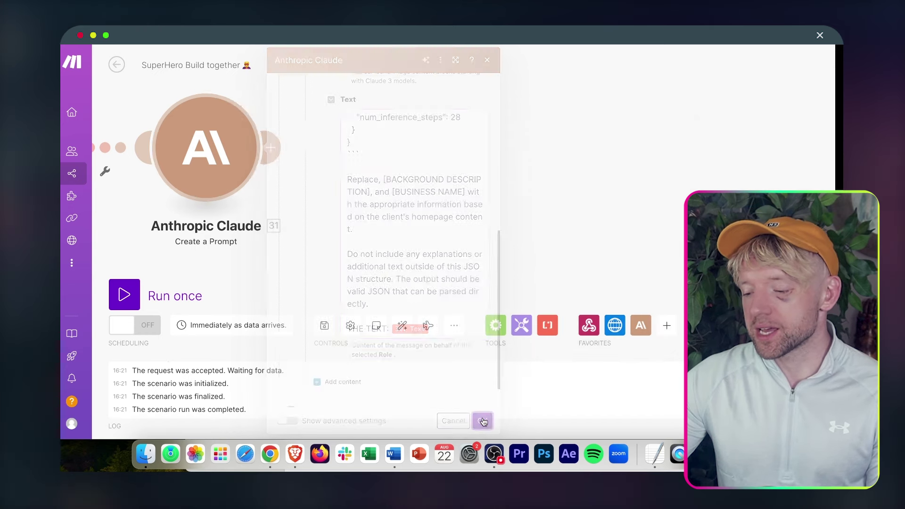
pyautogui.click(402, 325)
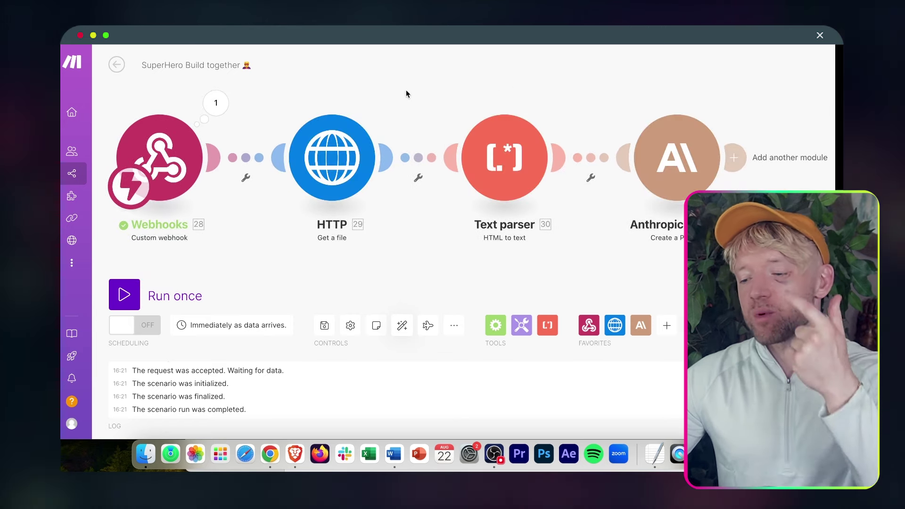
pyautogui.moveTo(406, 93); pyautogui.dragTo(312, 93)
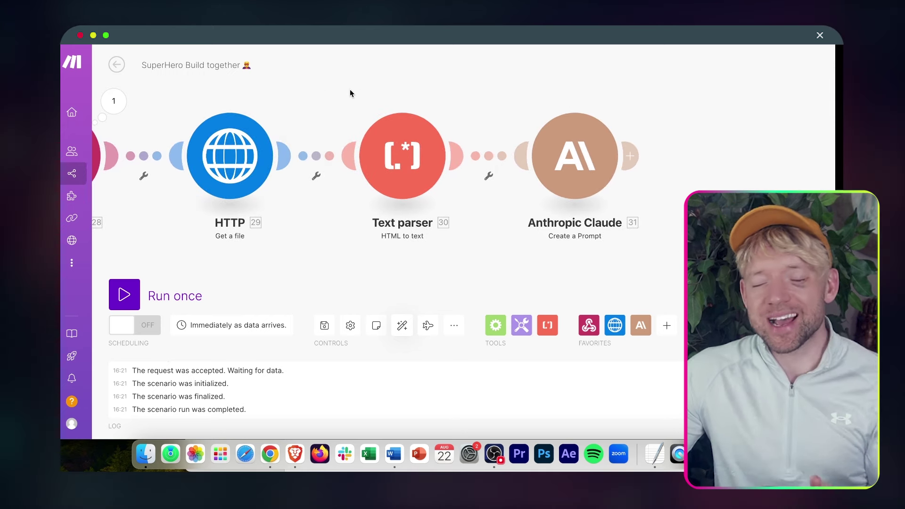
pyautogui.hscroll(5, 387, 81)
pyautogui.scroll(-2, 521, 185)
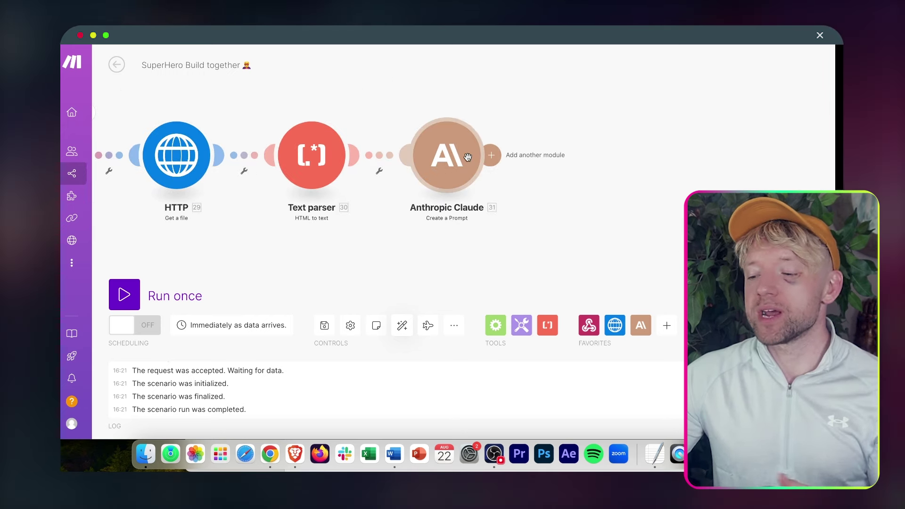
# - Rename the Anthropic Claude module to 'Flux Prompt' followed by the 🔥 emoji
pyautogui.rightClick(454, 160)
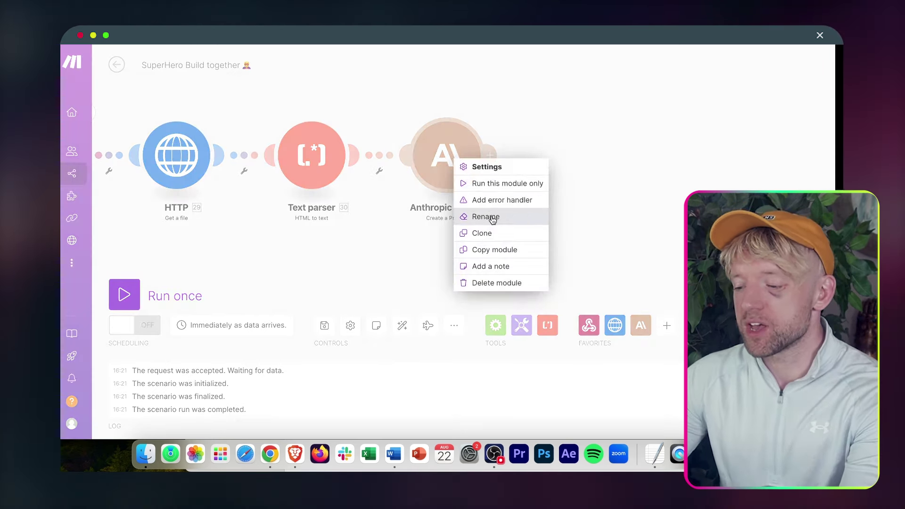
pyautogui.click(486, 216)
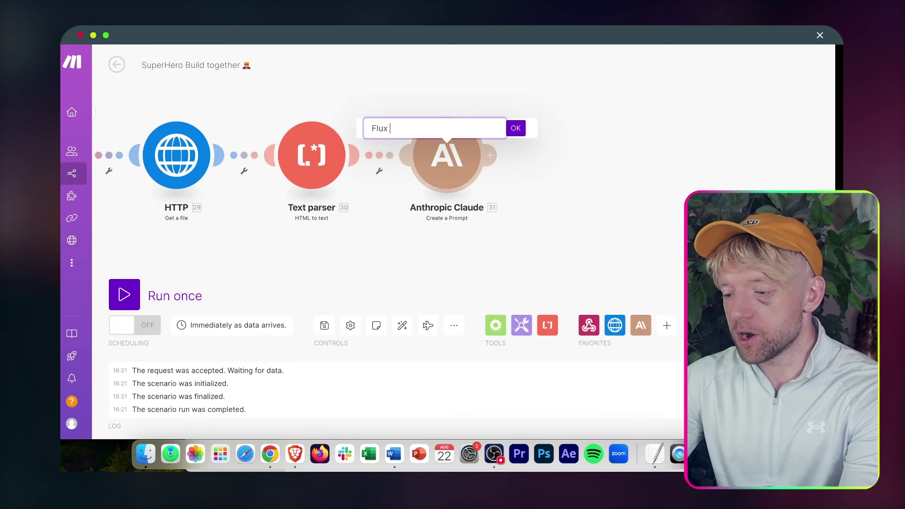
pyautogui.write('Flux Prompt')
pyautogui.press('ctrl+super+space')
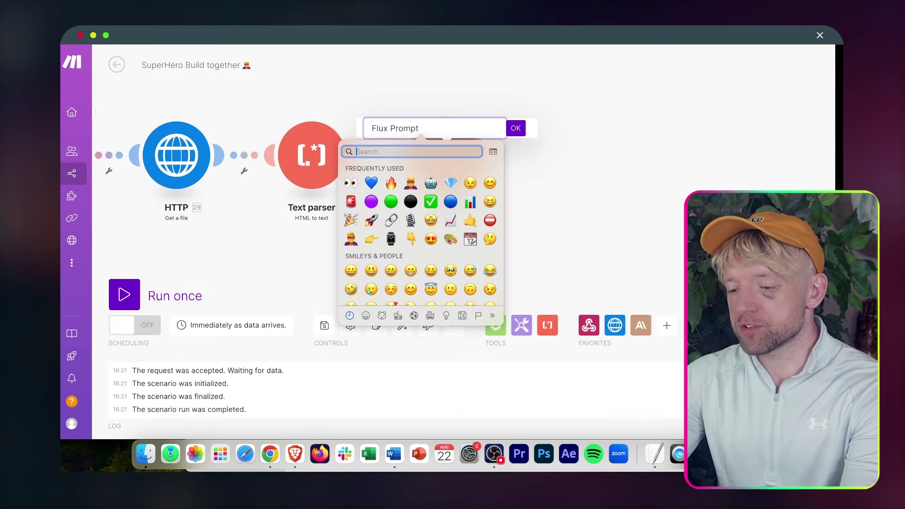
pyautogui.click(499, 136)
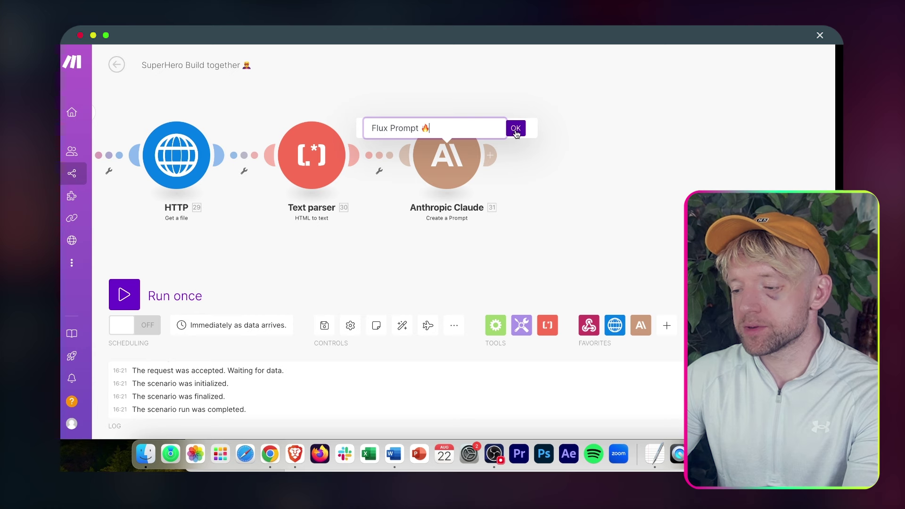
pyautogui.click(515, 132)
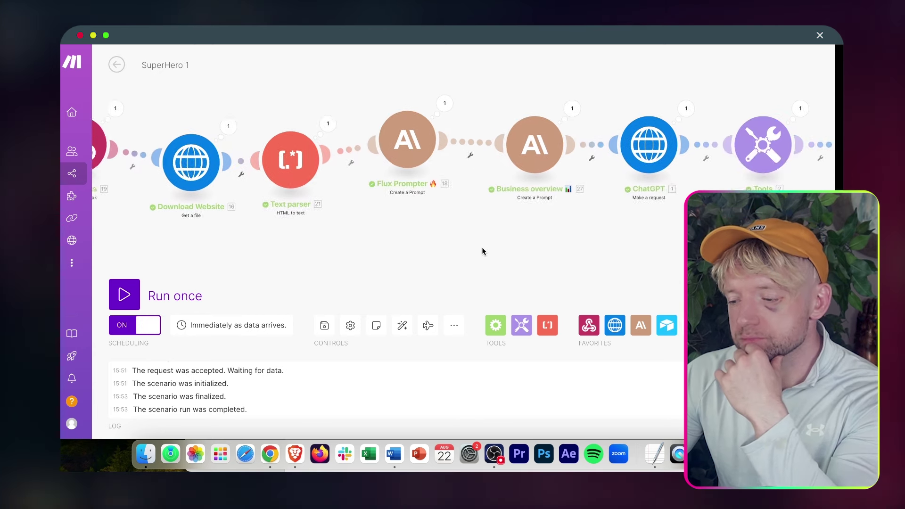
pyautogui.hscroll(10, 482, 251)
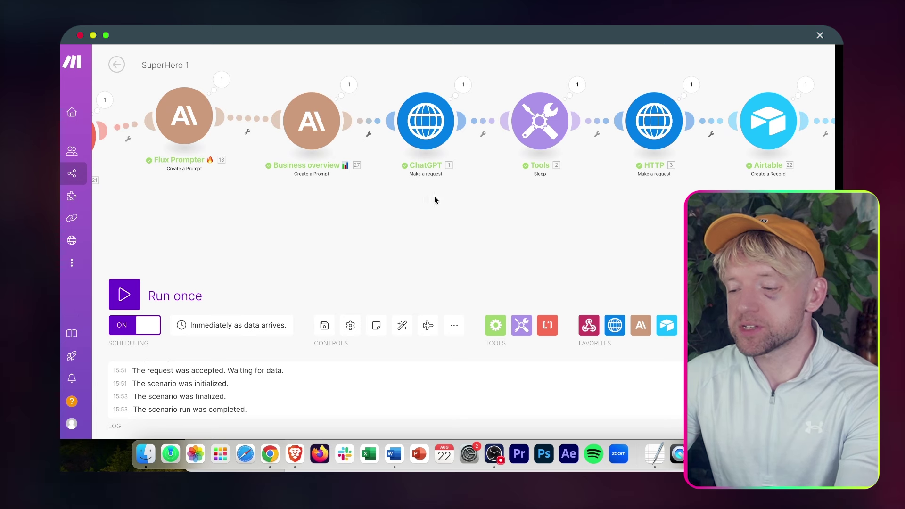
# - Paste the Business overview and ChatGPT modules and line them up after Flux Prompt
pyautogui.moveTo(455, 206); pyautogui.dragTo(286, 100)
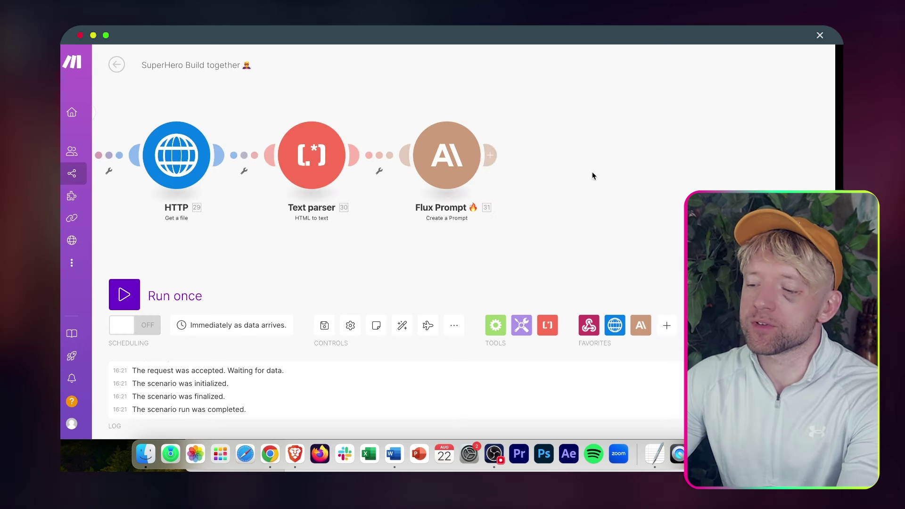
pyautogui.moveTo(592, 176); pyautogui.dragTo(485, 146)
pyautogui.press('super+v')
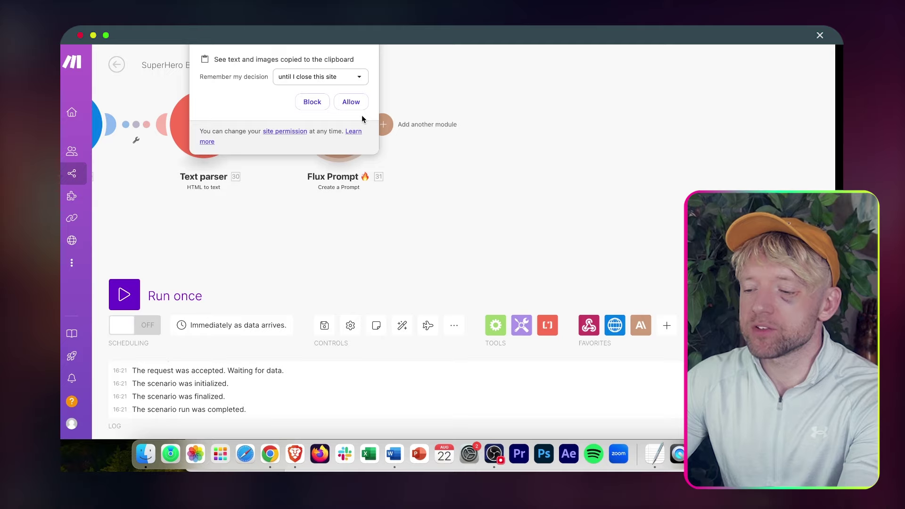
pyautogui.click(356, 103)
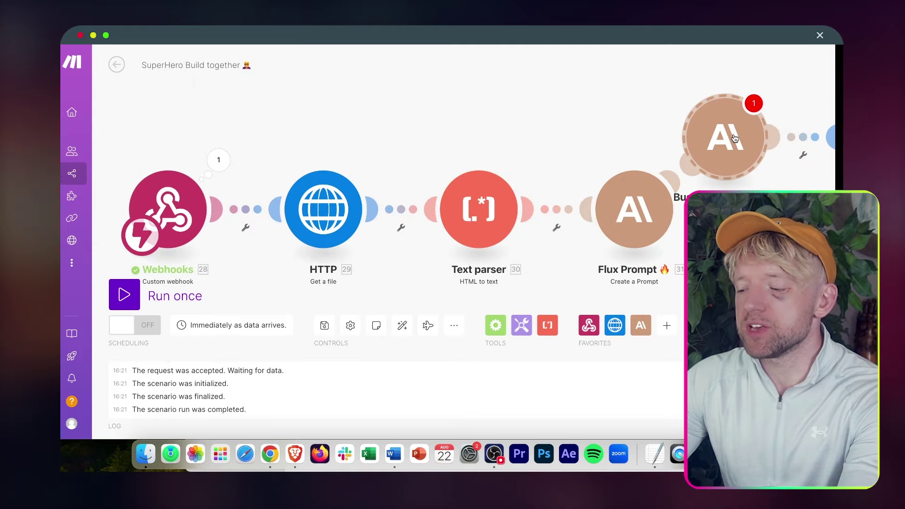
pyautogui.hscroll(10, 578, 250)
pyautogui.moveTo(368, 80); pyautogui.dragTo(508, 137)
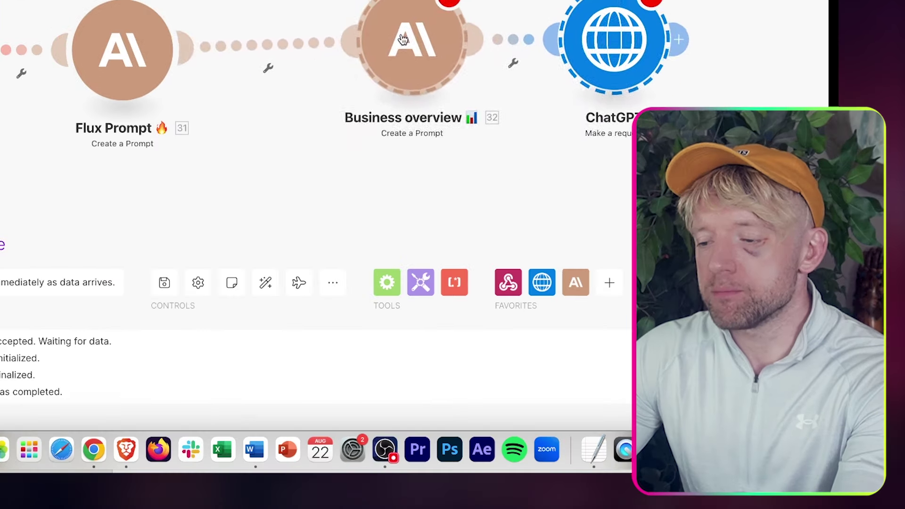
pyautogui.moveTo(402, 39); pyautogui.dragTo(396, 44)
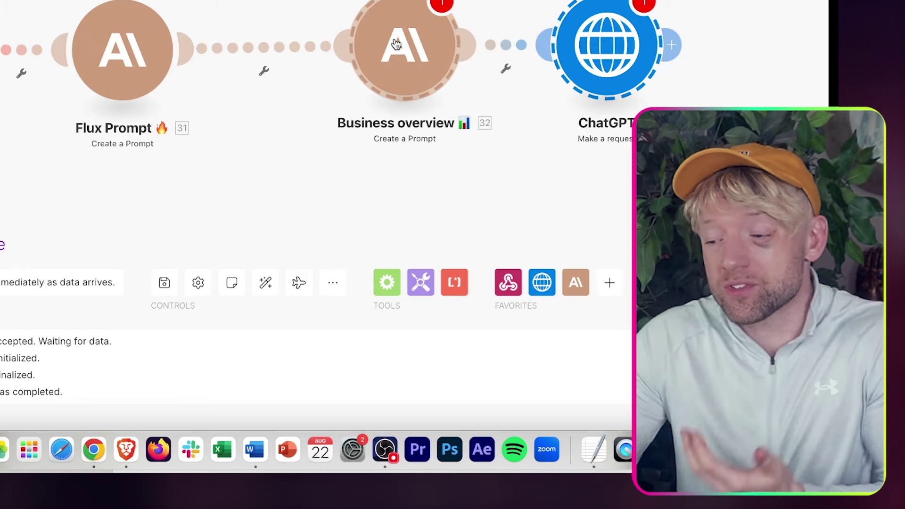
pyautogui.moveTo(395, 44); pyautogui.dragTo(334, 50)
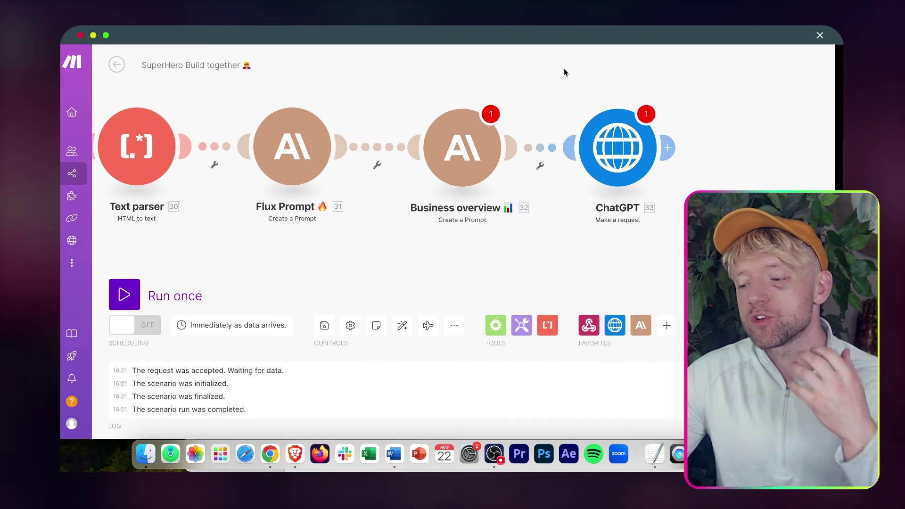
pyautogui.moveTo(563, 69); pyautogui.dragTo(463, 79)
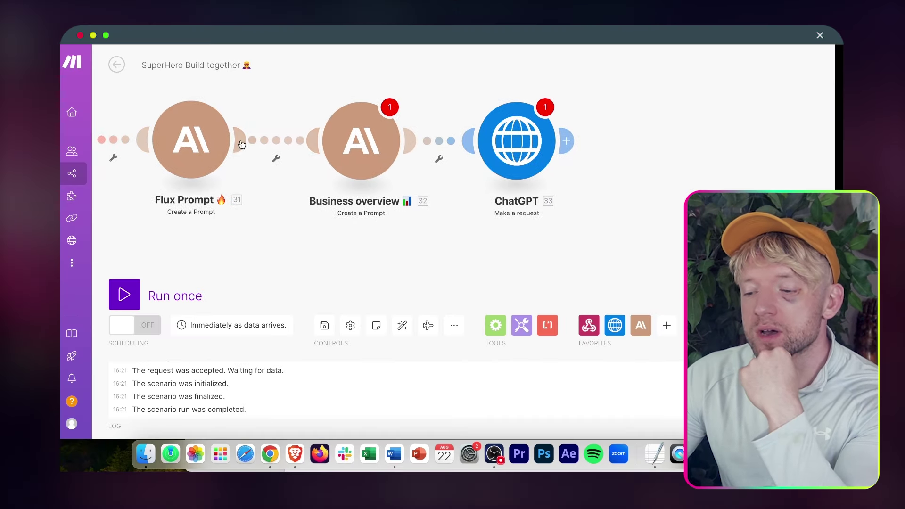
# - Replace 21.text with the Text parser's 30. Text in Business overview's prompt and save
pyautogui.click(323, 148)
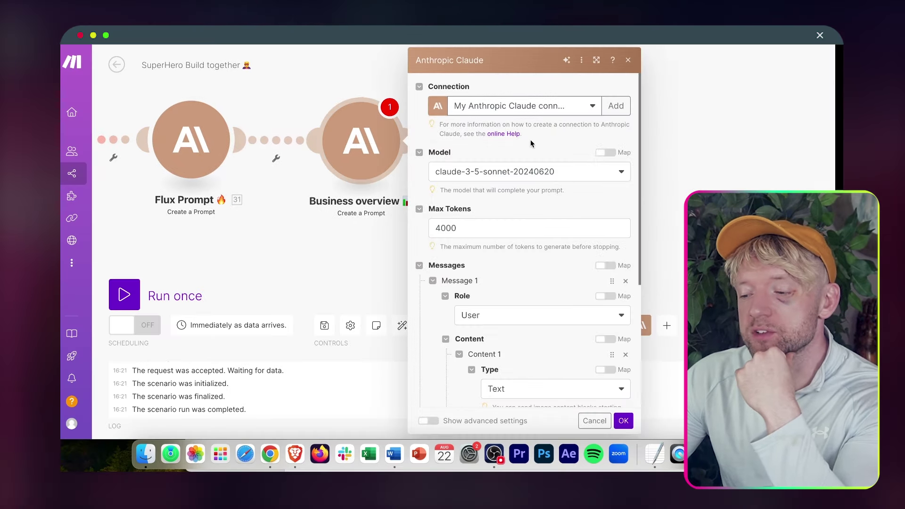
pyautogui.scroll(-3, 587, 207)
pyautogui.scroll(2, 586, 207)
pyautogui.scroll(-5, 587, 206)
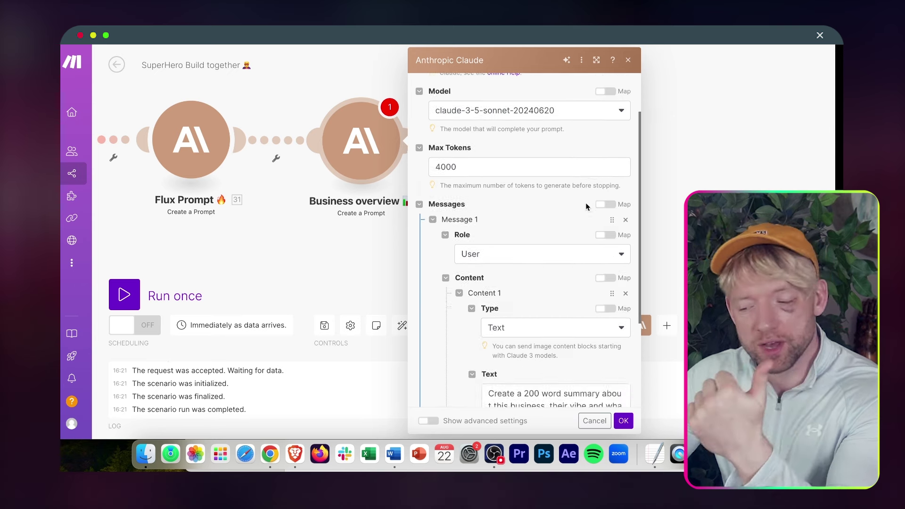
pyautogui.scroll(-2, 587, 207)
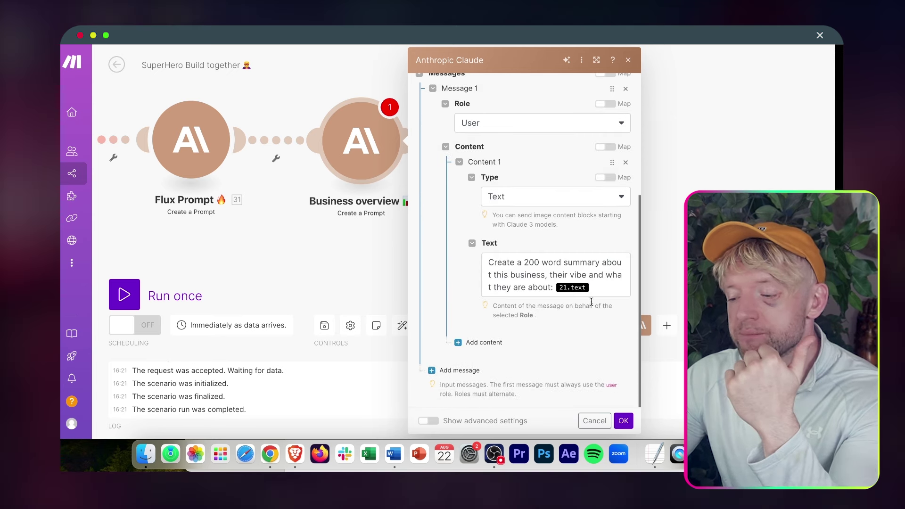
pyautogui.hscroll(5, 594, 278)
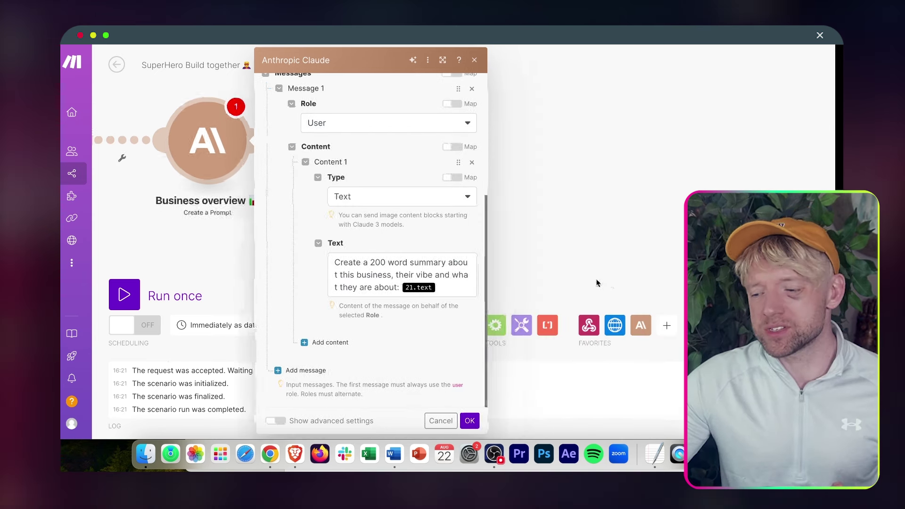
pyautogui.click(443, 286)
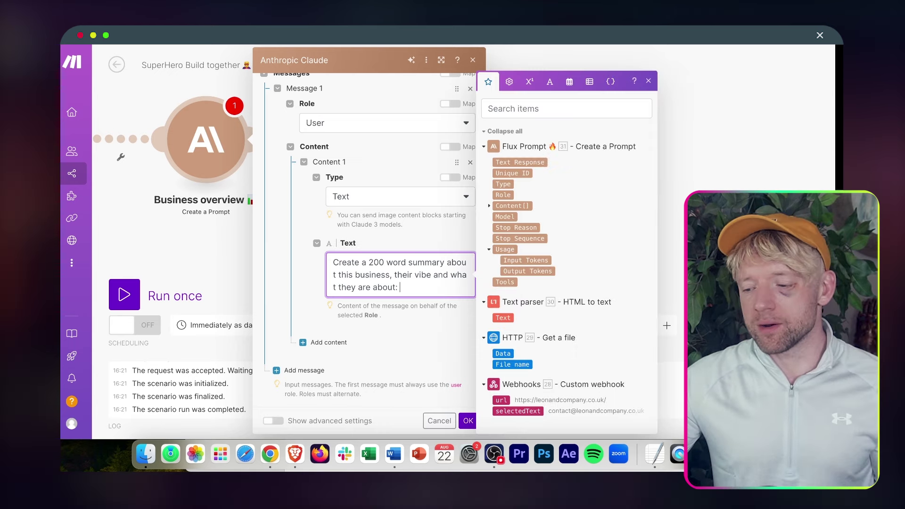
pyautogui.click(502, 318)
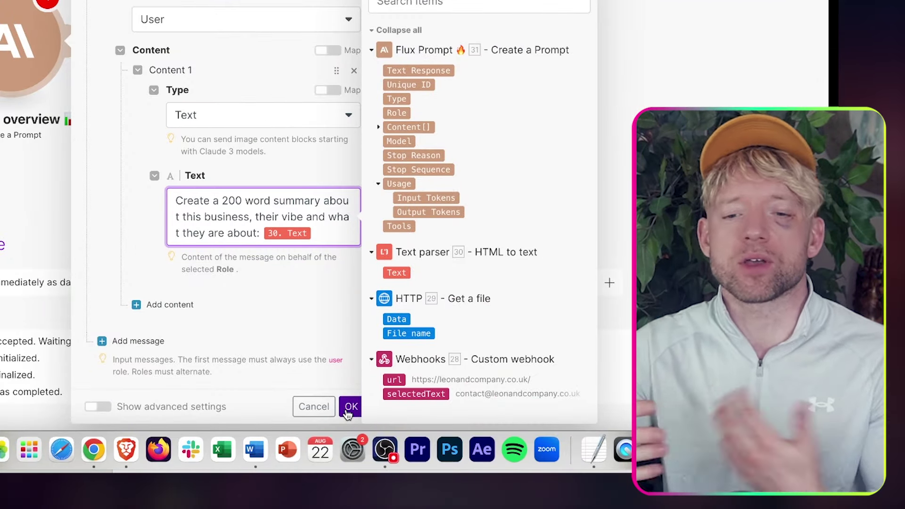
pyautogui.click(348, 413)
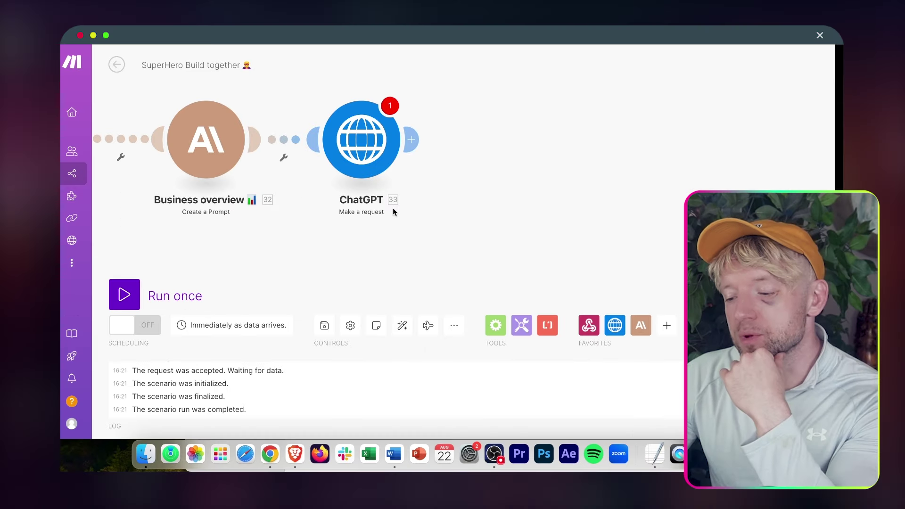
# - Move the ChatGPT module aside and remove its link from Business overview
pyautogui.click(283, 157)
pyautogui.click(307, 174)
pyautogui.moveTo(357, 149); pyautogui.dragTo(524, 148)
pyautogui.click(524, 149)
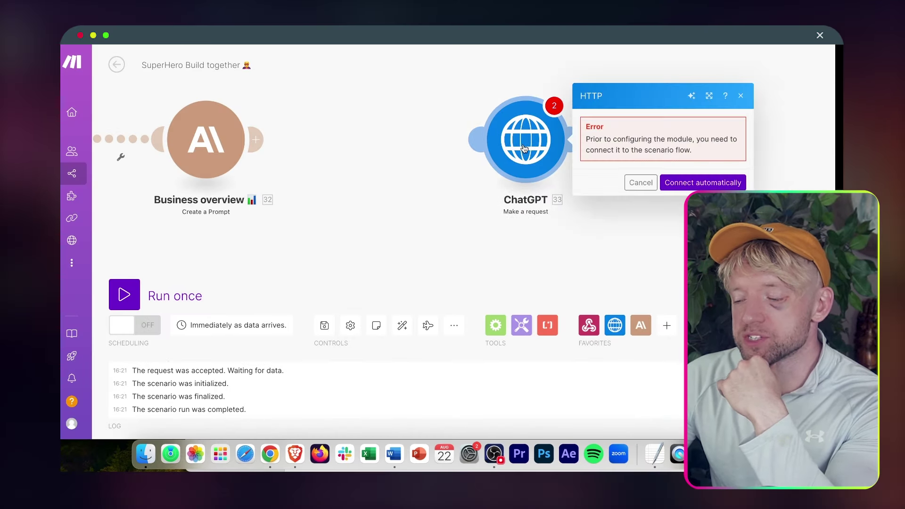
pyautogui.click(596, 183)
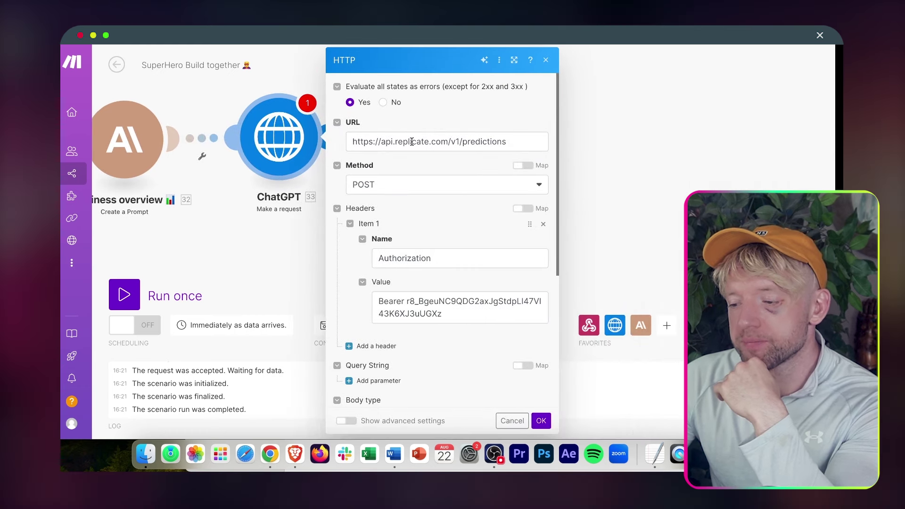
pyautogui.moveTo(295, 152); pyautogui.dragTo(484, 141)
pyautogui.click(299, 149)
pyautogui.click(331, 160)
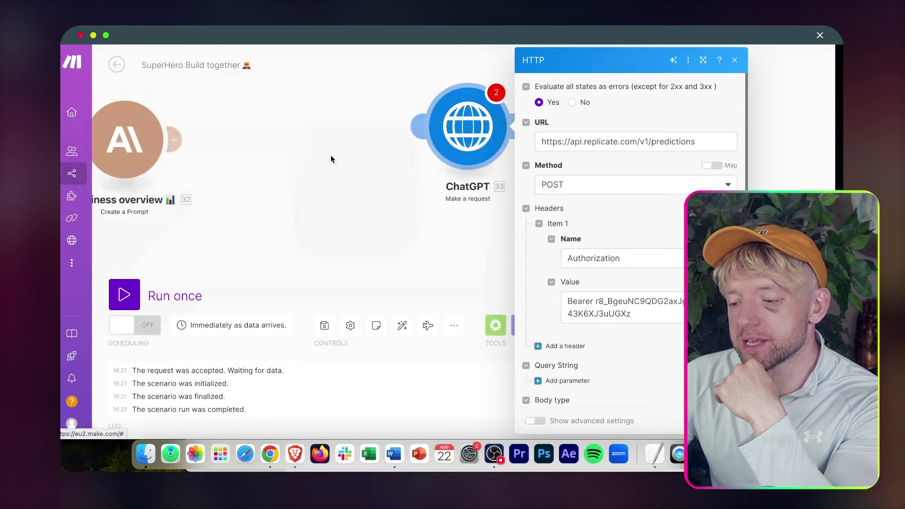
pyautogui.click(332, 159)
# - Add an HTTP 'Make a request' module after Business overview
pyautogui.click(174, 139)
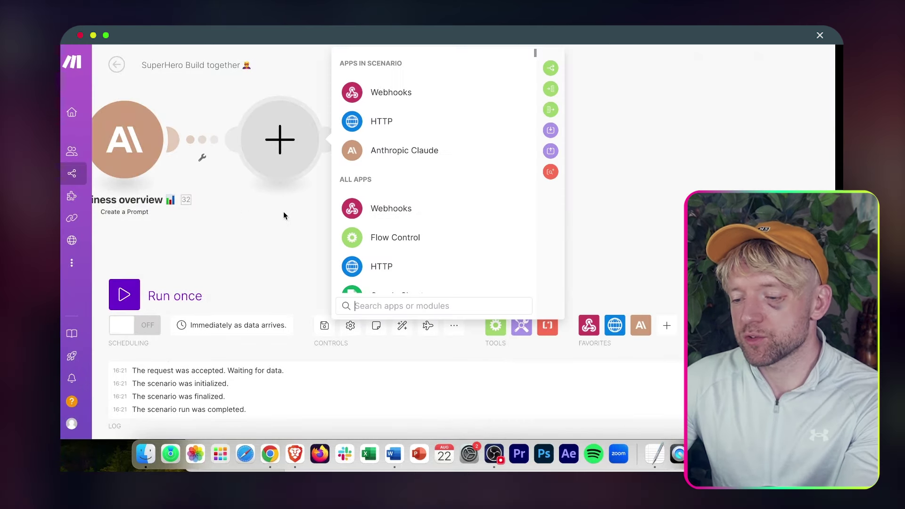
pyautogui.click(382, 121)
pyautogui.scroll(-2, 455, 197)
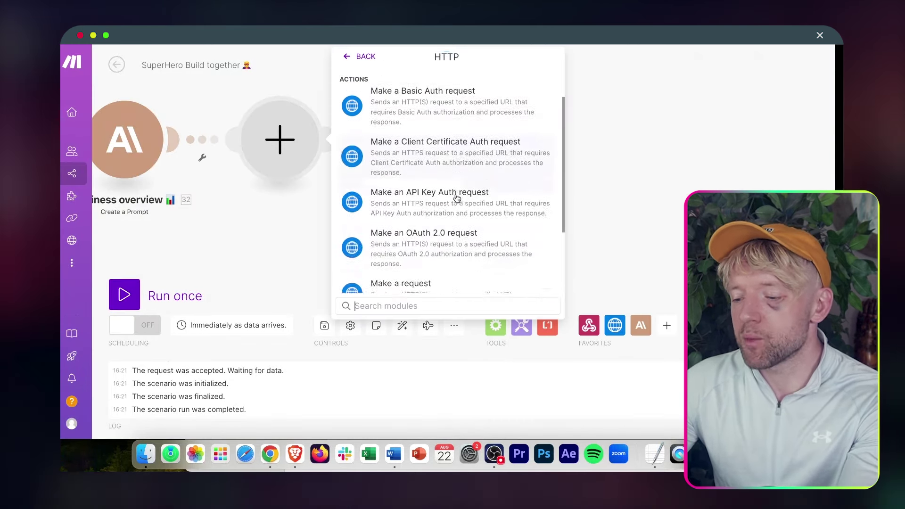
pyautogui.scroll(-1, 456, 197)
pyautogui.click(426, 254)
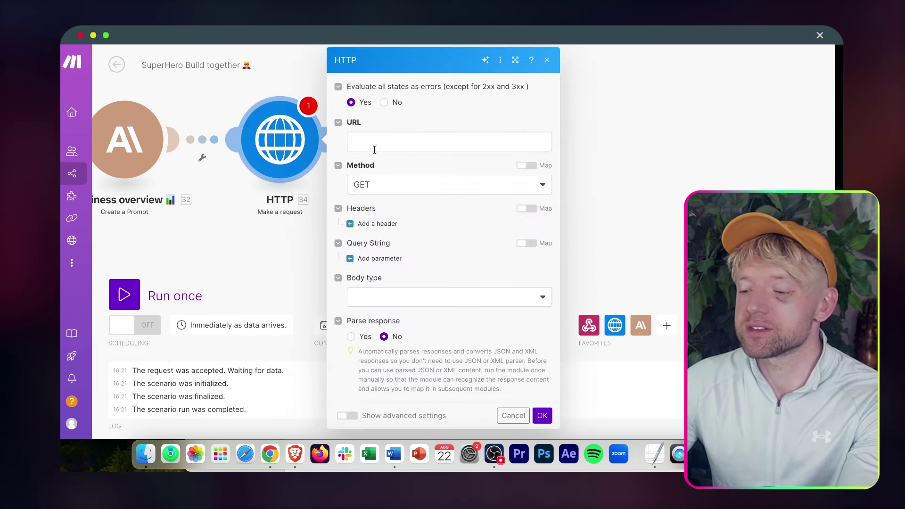
# - Delete the old ChatGPT module from the scenario
pyautogui.click(595, 141)
pyautogui.click(496, 132)
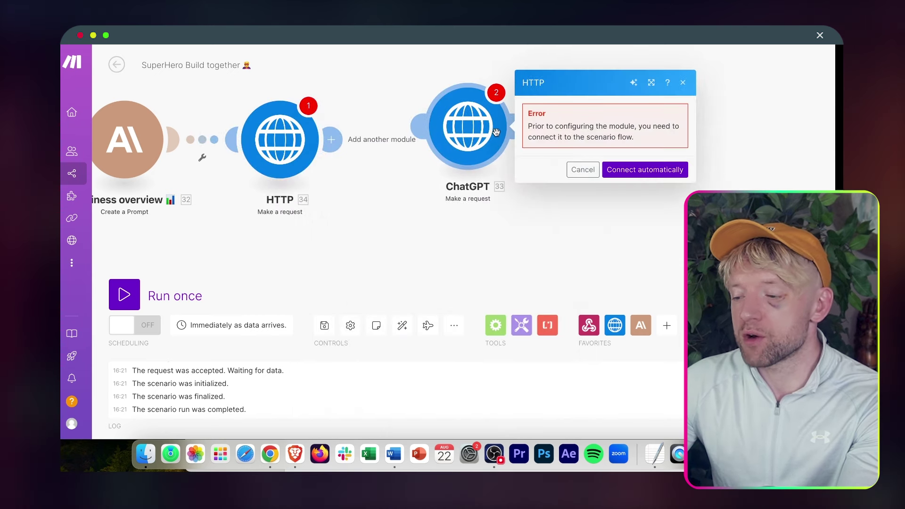
pyautogui.click(582, 169)
pyautogui.rightClick(485, 161)
pyautogui.click(519, 255)
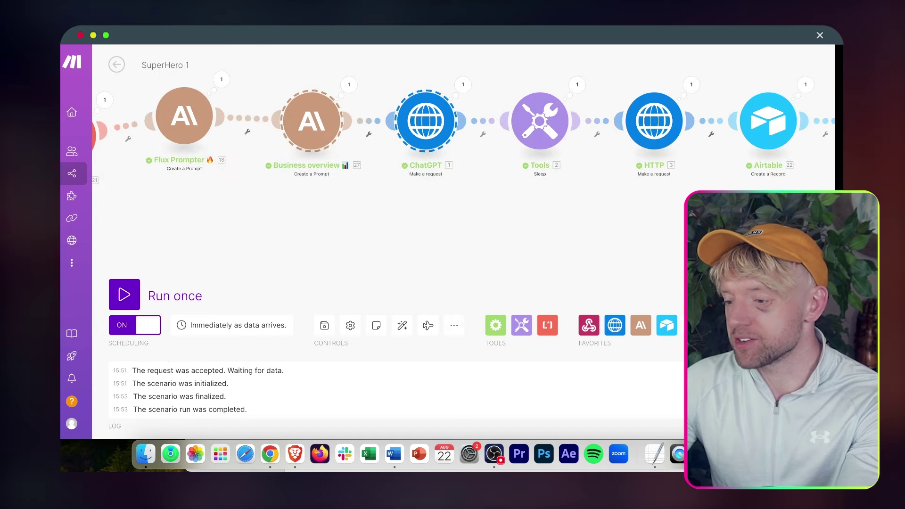
pyautogui.click(436, 141)
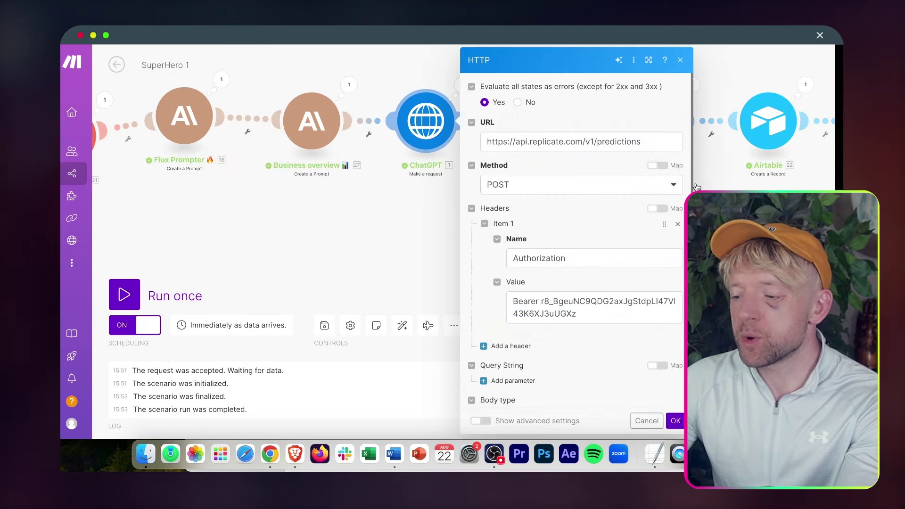
pyautogui.tripleClick(446, 146)
pyautogui.press('cmd+c')
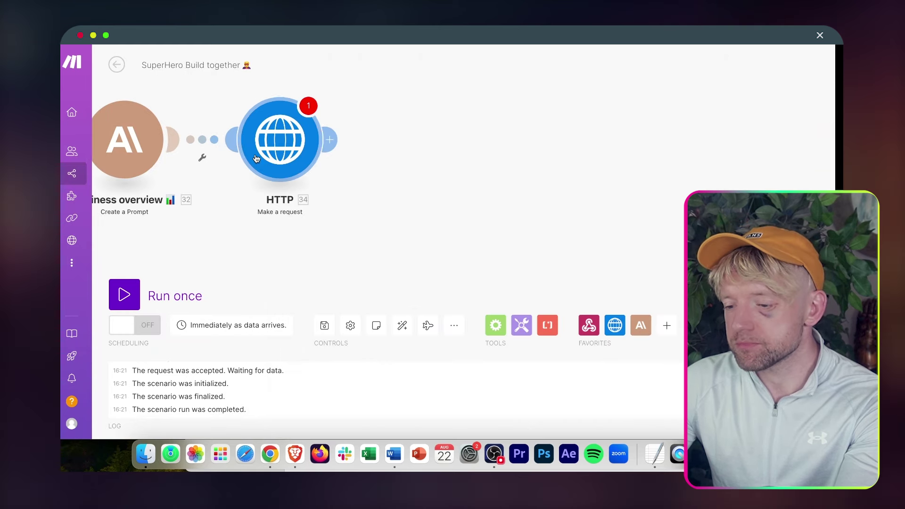
pyautogui.click(273, 141)
pyautogui.click(393, 134)
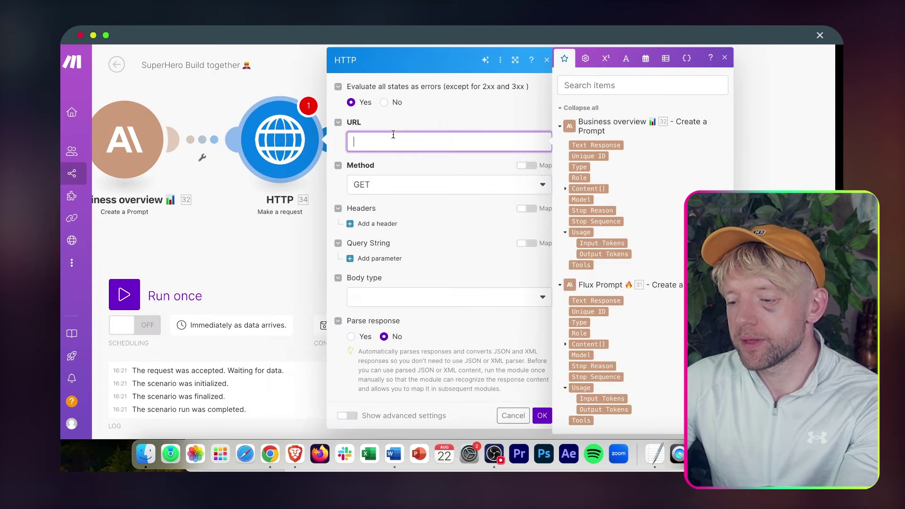
pyautogui.press('cmd+v')
pyautogui.click(454, 184)
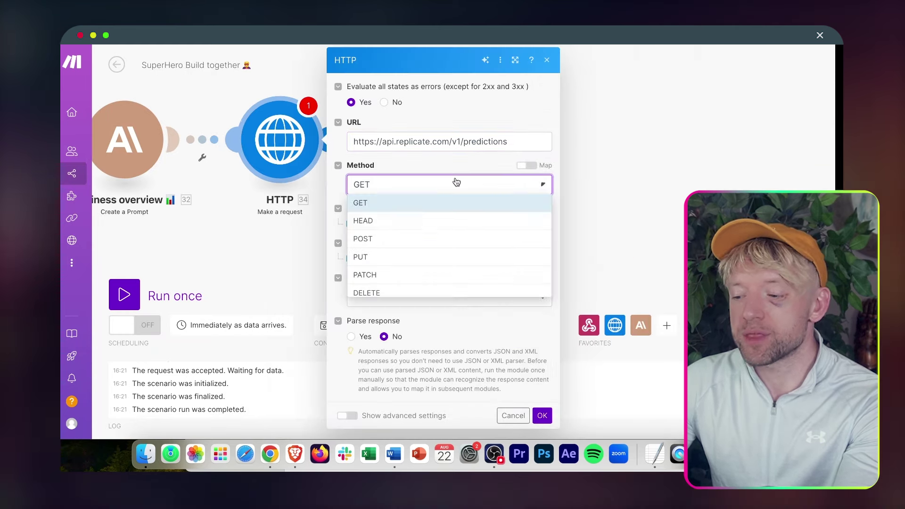
pyautogui.click(421, 237)
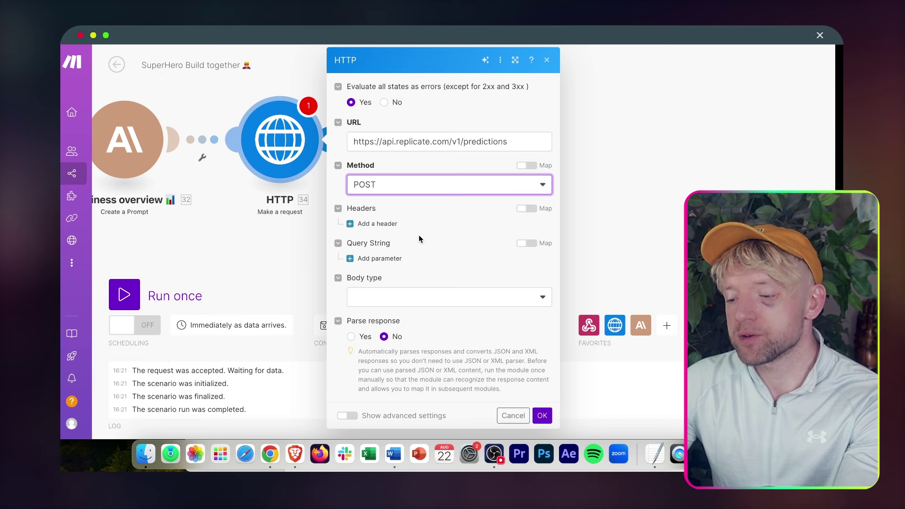
pyautogui.click(351, 224)
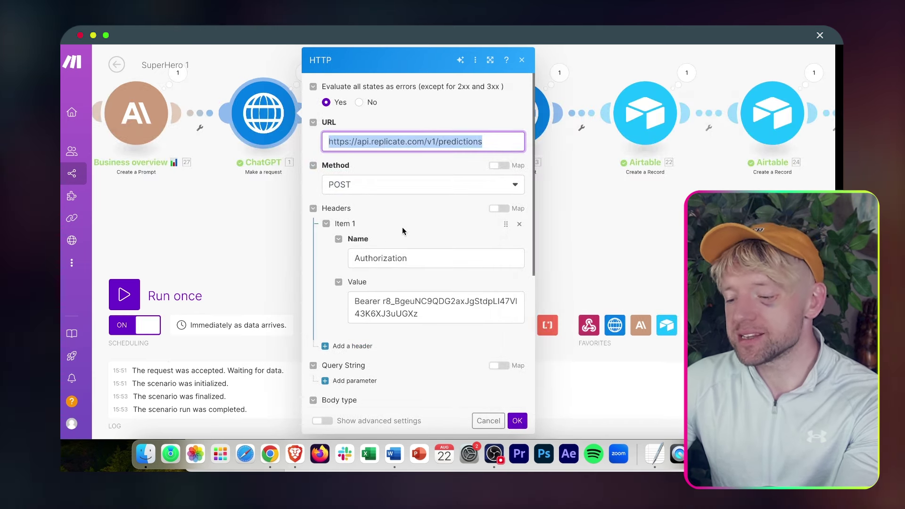
# - Name the new header Authorization and paste the Bearer API token as its value
pyautogui.scroll(-1, 414, 221)
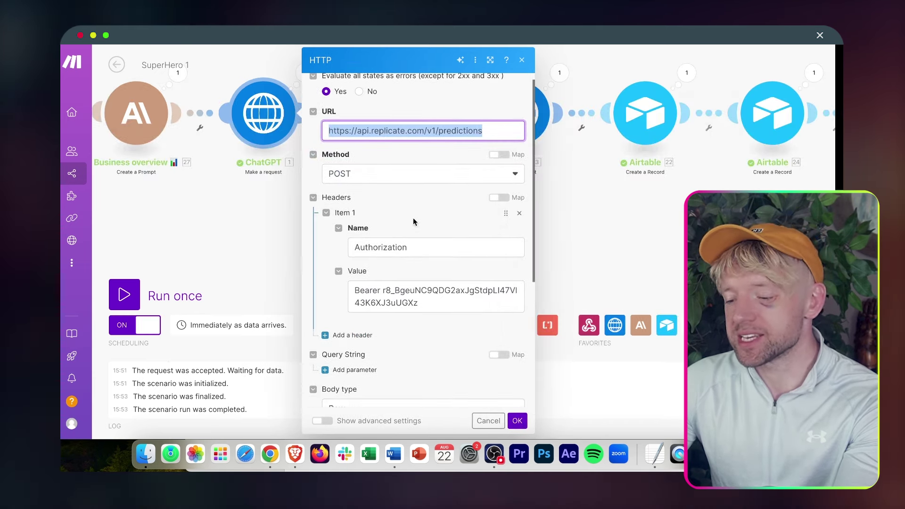
pyautogui.doubleClick(403, 249)
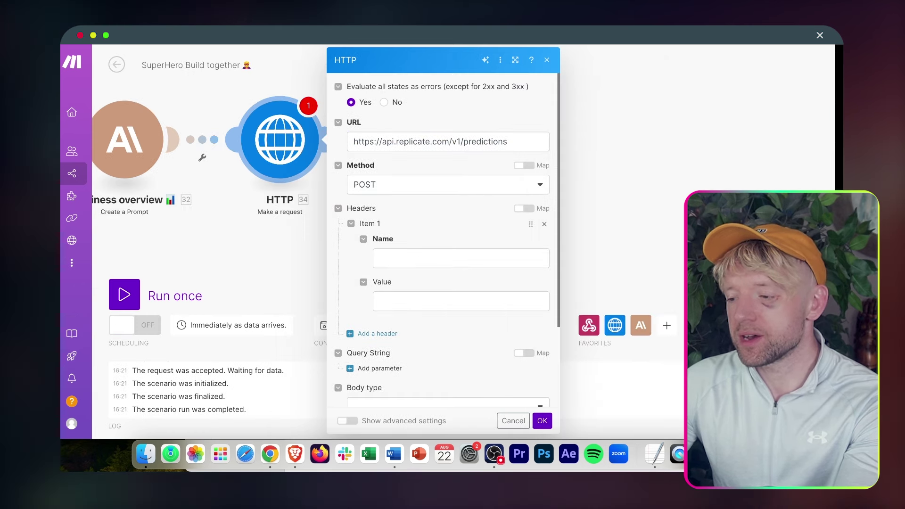
pyautogui.click(404, 258)
pyautogui.write('Authorization')
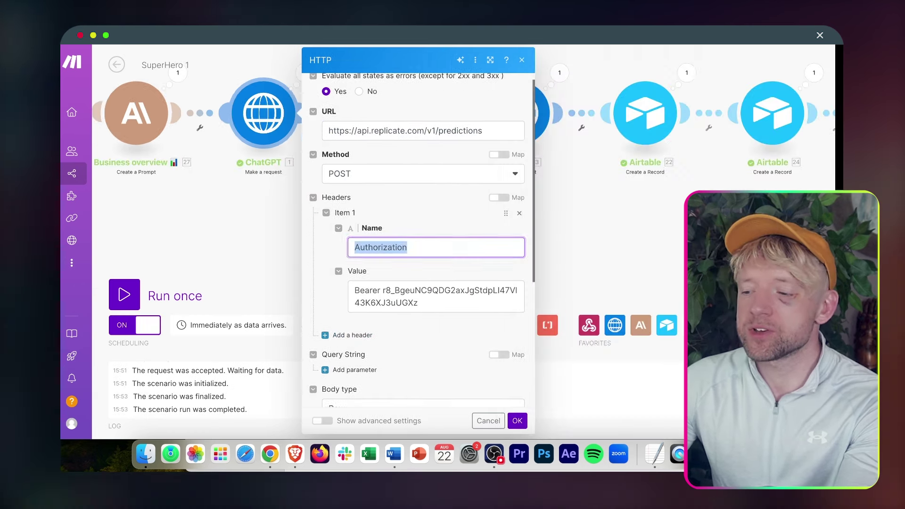
pyautogui.moveTo(442, 313); pyautogui.dragTo(424, 306)
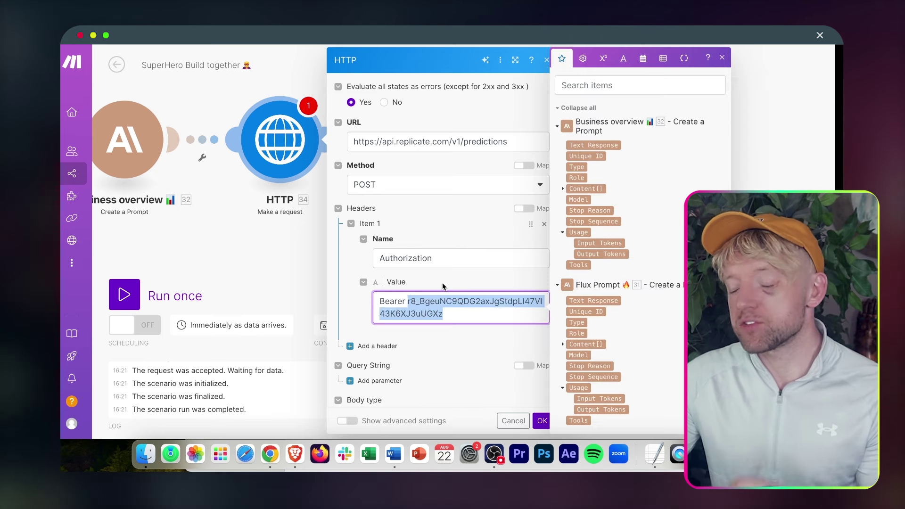
pyautogui.press('BackSpace')
pyautogui.press('super+v')
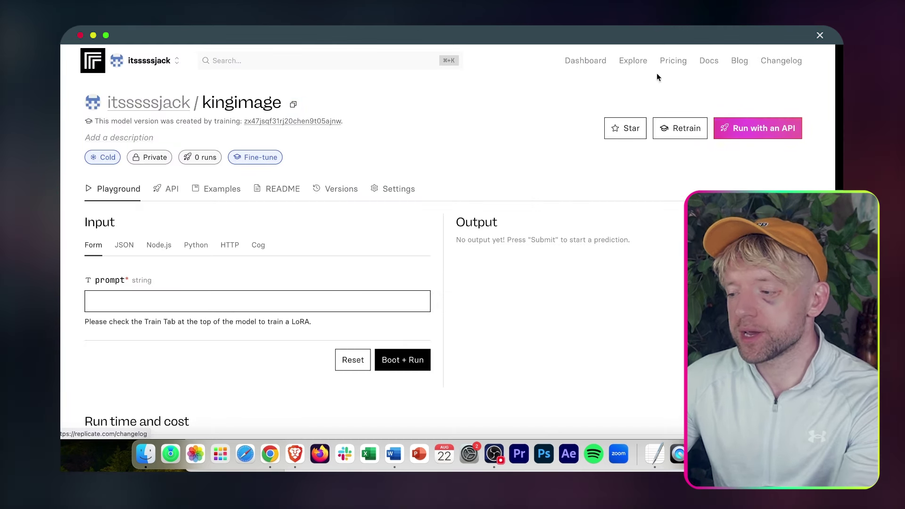
# - Create a Replicate API token named Super Build on the account's API tokens page
pyautogui.click(585, 60)
pyautogui.click(175, 62)
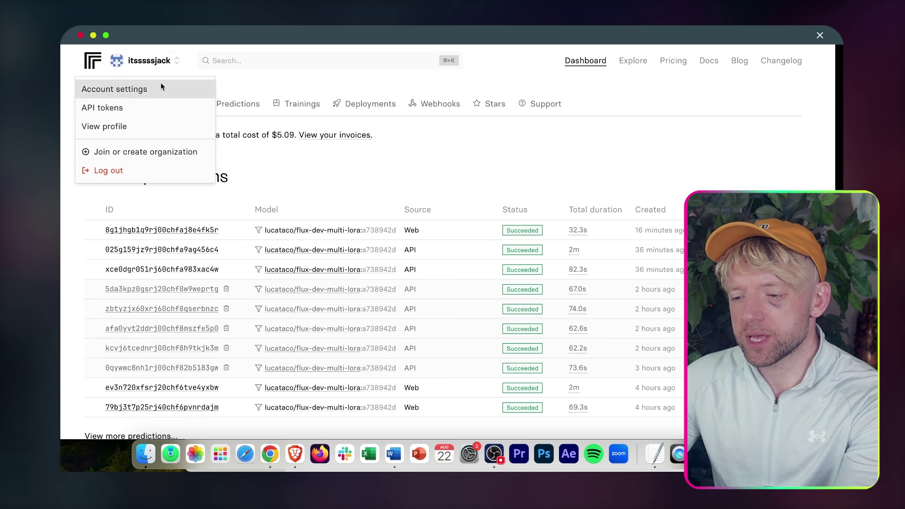
pyautogui.click(131, 107)
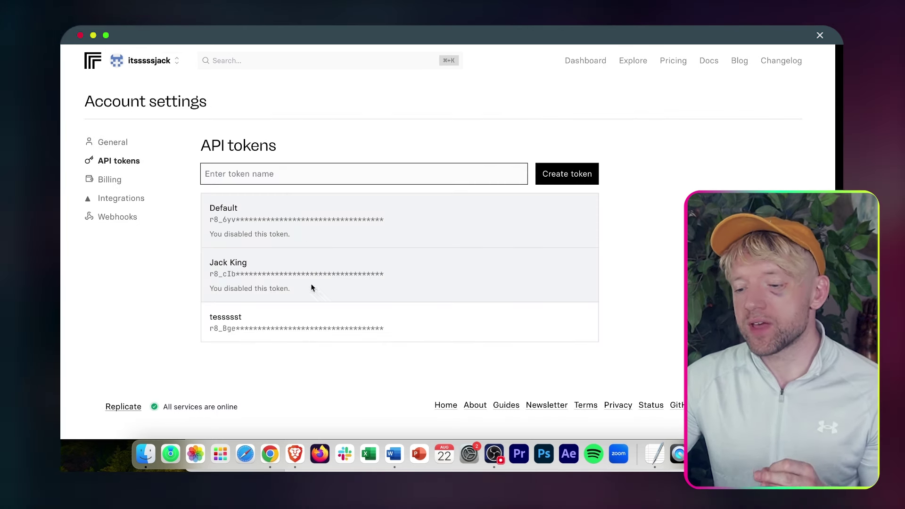
pyautogui.click(567, 173)
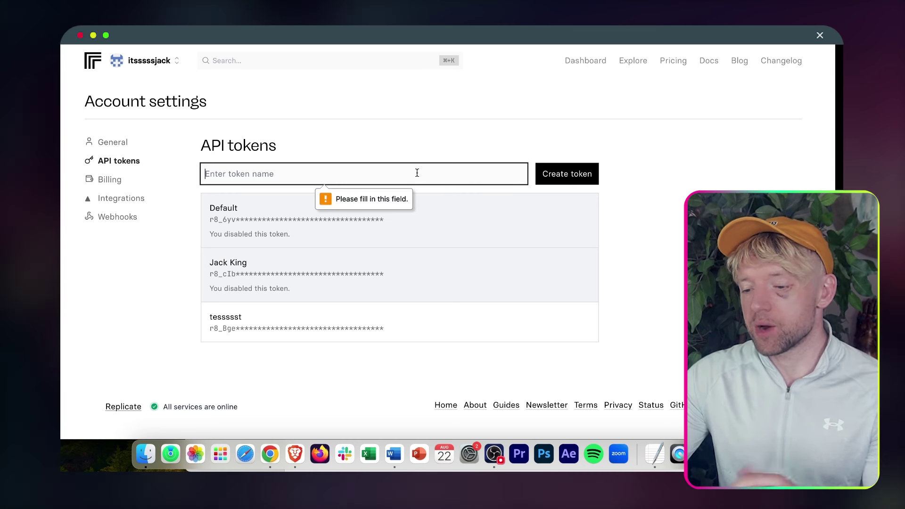
pyautogui.write('Bing')
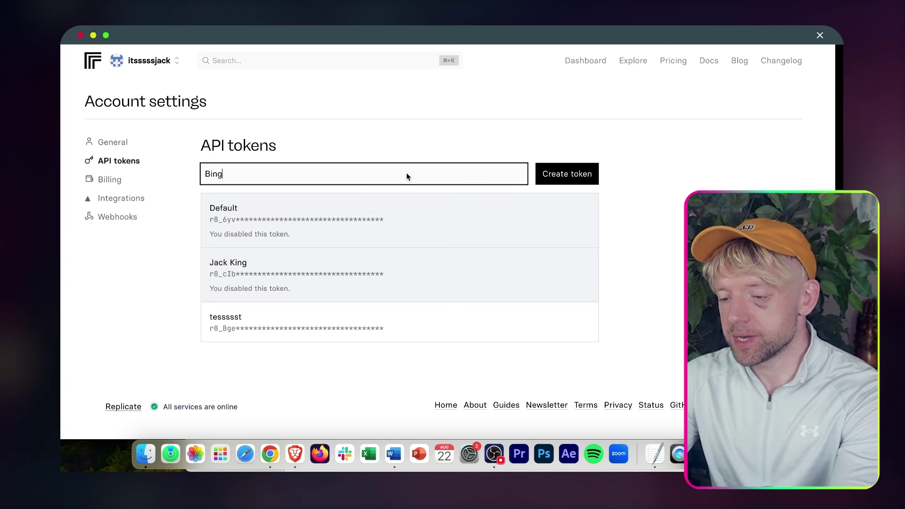
pyautogui.press('BackSpace')
pyautogui.press('BackSpace')
pyautogui.write('Super Build')
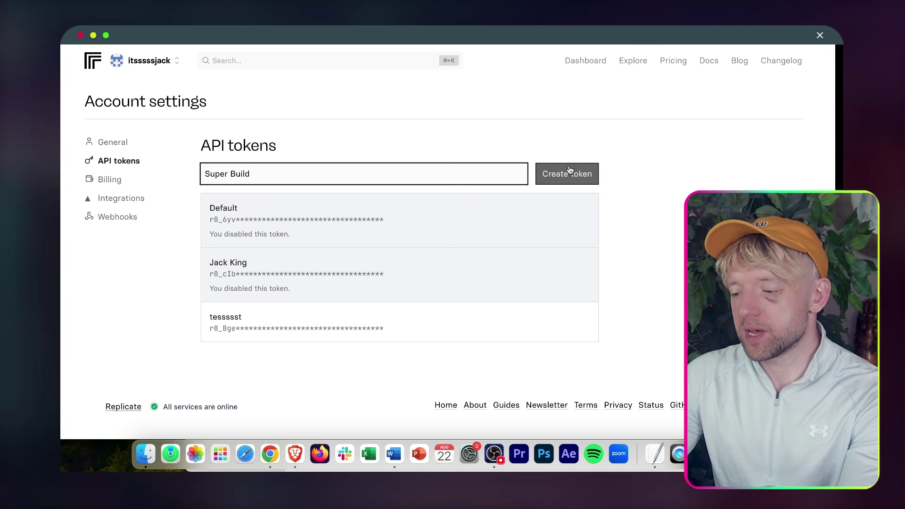
pyautogui.click(572, 174)
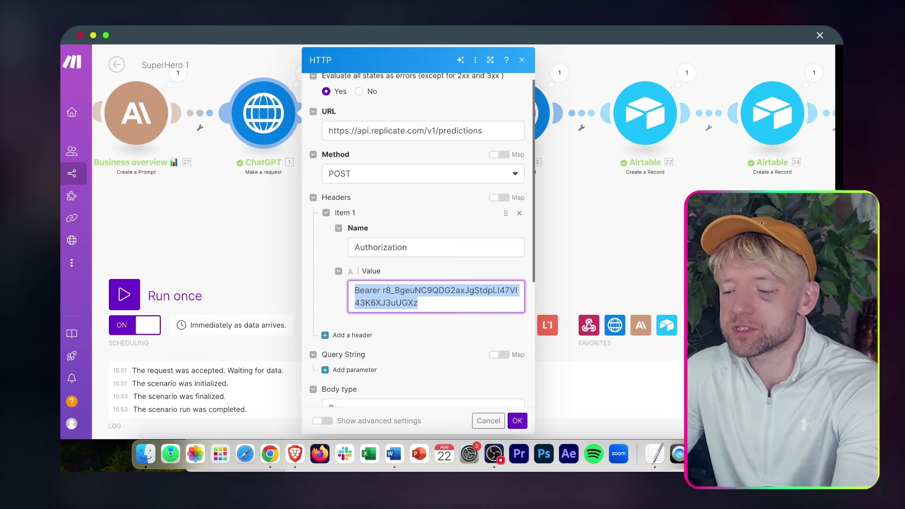
# - Replace the old token after Bearer in the Authorization header with the new Super Build token
pyautogui.click(440, 300)
pyautogui.moveTo(418, 302); pyautogui.dragTo(385, 290)
pyautogui.press('BackSpace')
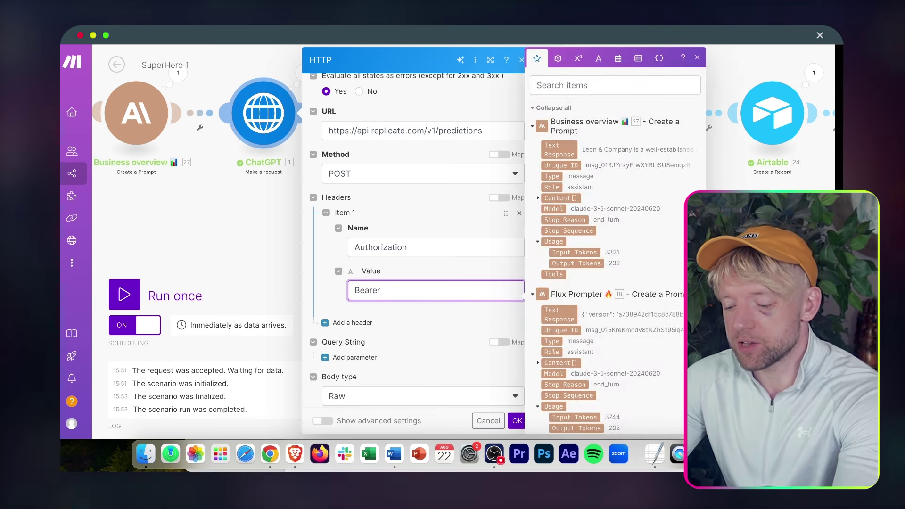
pyautogui.press('super+v')
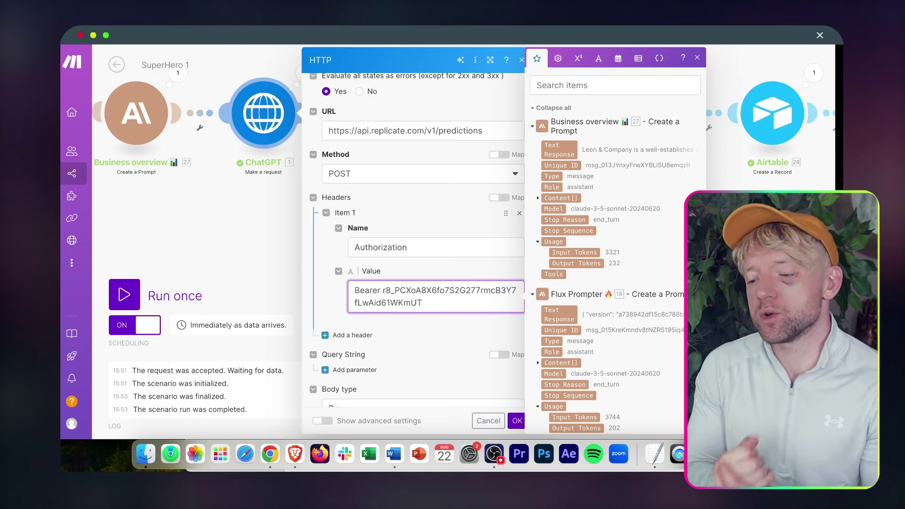
pyautogui.scroll(-5, 433, 332)
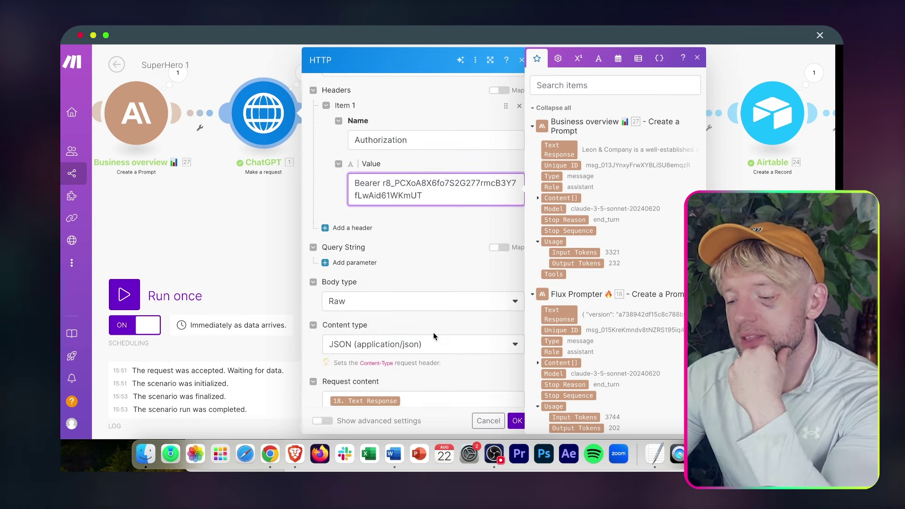
pyautogui.scroll(-1, 433, 332)
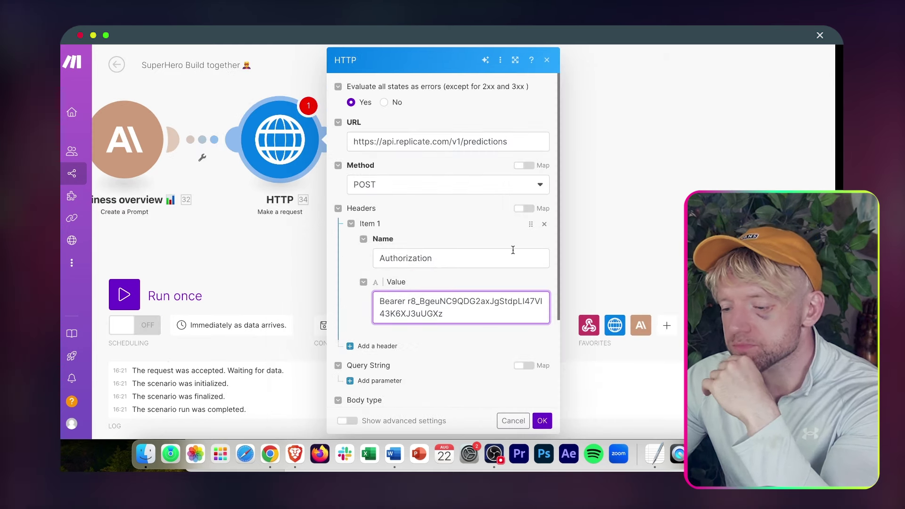
pyautogui.moveTo(476, 313); pyautogui.dragTo(408, 301)
pyautogui.press('BackSpace')
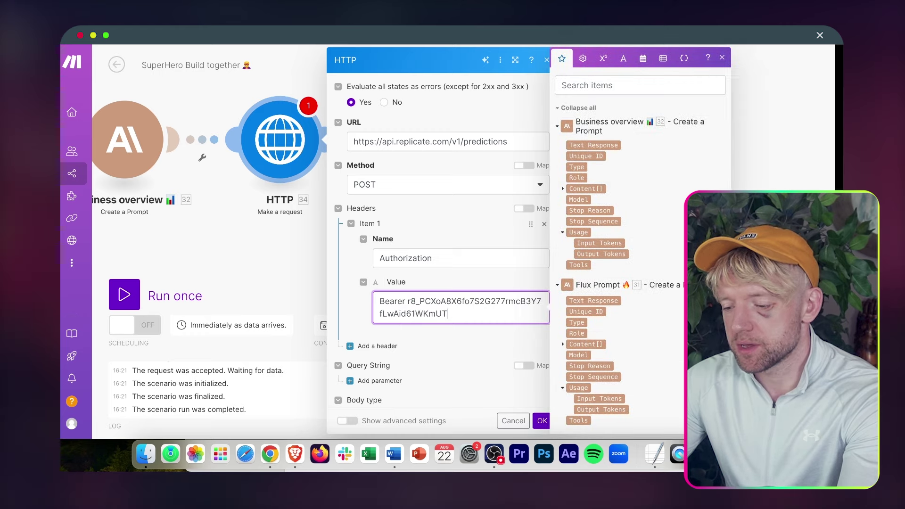
pyautogui.press('super+v')
pyautogui.scroll(-5, 503, 351)
# - Set the request body type to Raw with a JSON content type
pyautogui.click(452, 303)
pyautogui.click(403, 317)
pyautogui.scroll(-1, 477, 300)
pyautogui.scroll(-1, 478, 299)
pyautogui.click(460, 308)
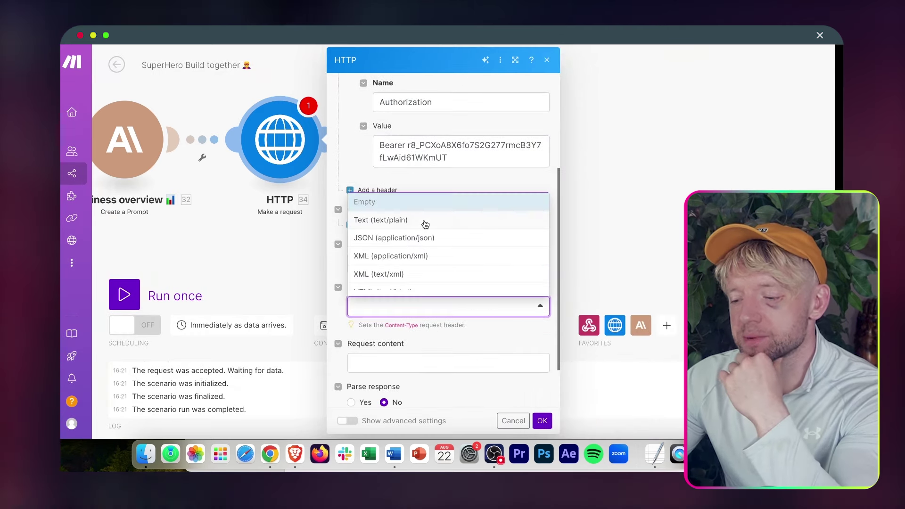
pyautogui.click(420, 236)
pyautogui.scroll(-3, 438, 328)
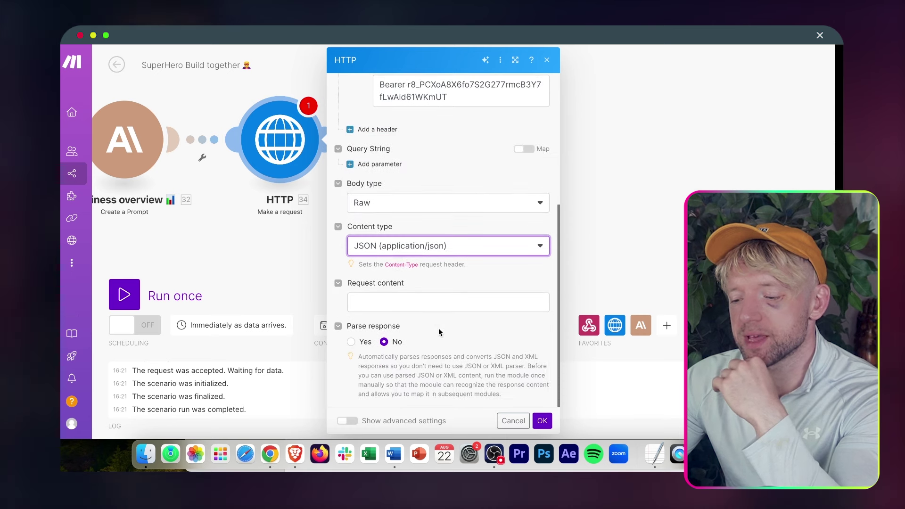
# - Map Flux Prompt's 31. Text Response into the request content, enable response parsing, and save
pyautogui.click(453, 302)
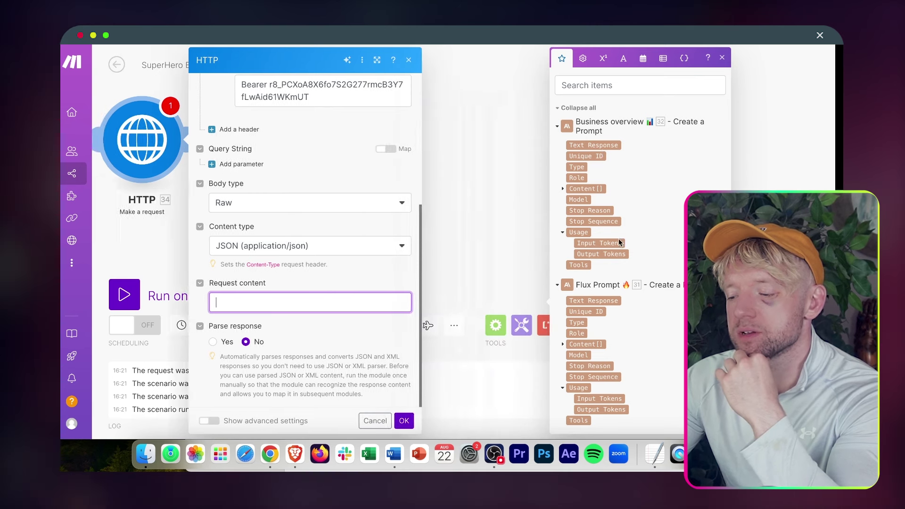
pyautogui.click(121, 429)
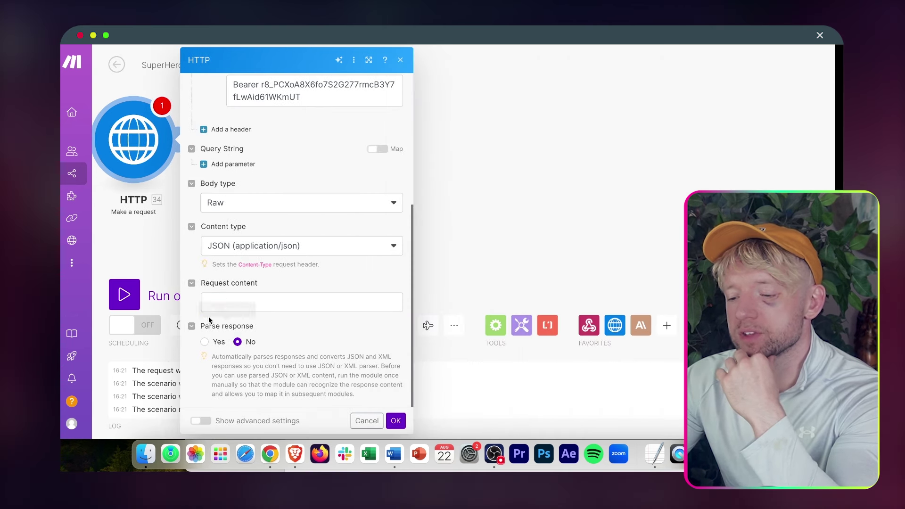
pyautogui.click(236, 295)
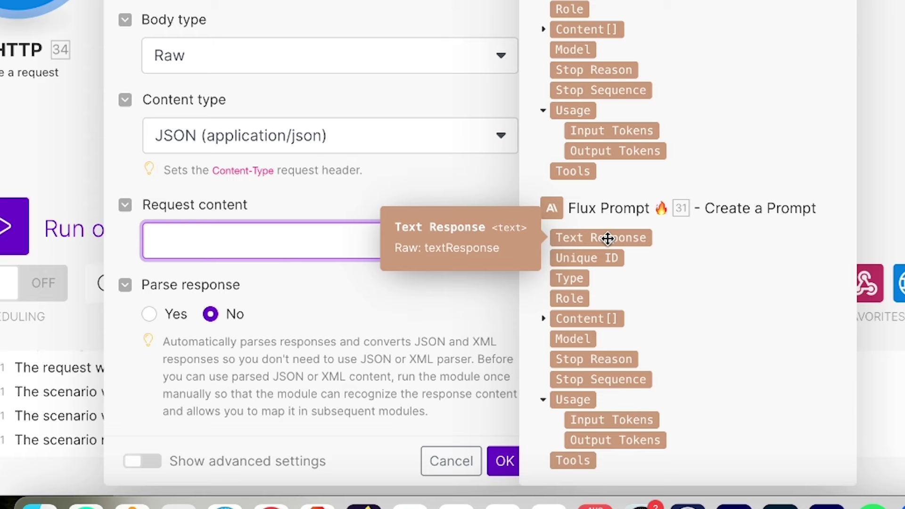
pyautogui.click(454, 299)
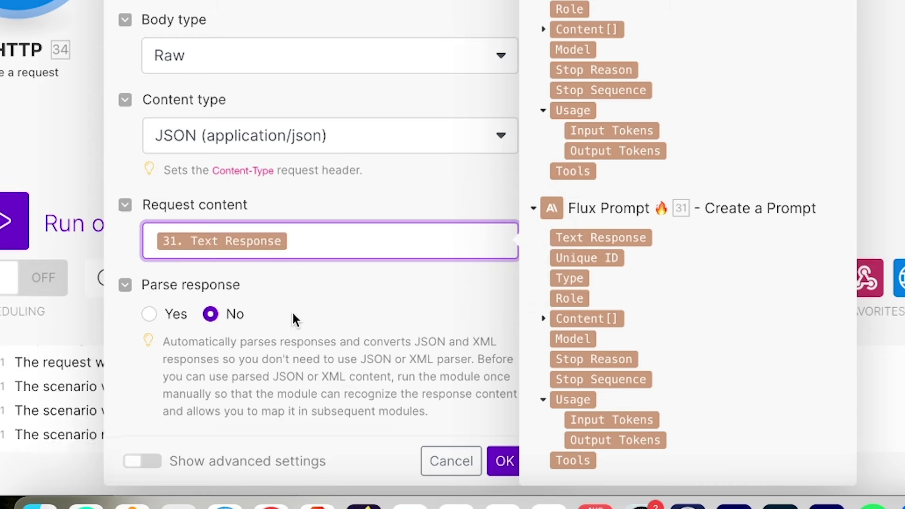
pyautogui.click(149, 315)
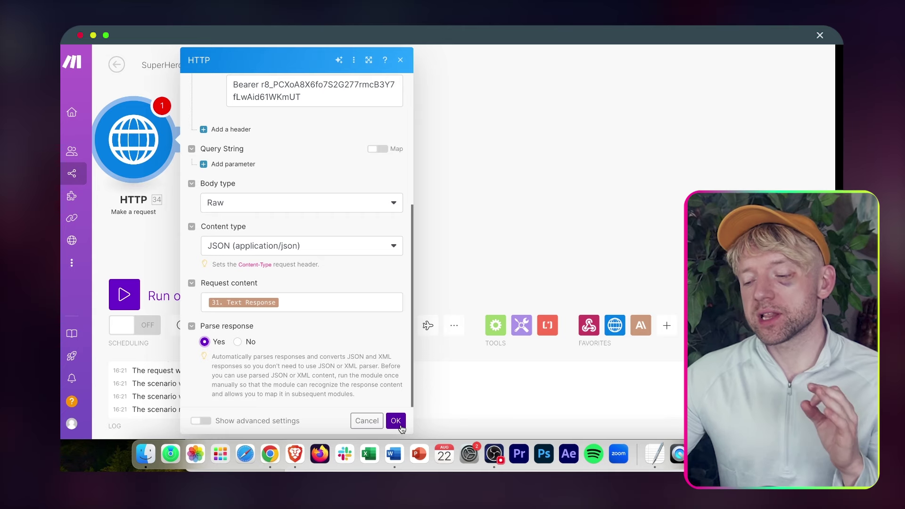
pyautogui.click(504, 461)
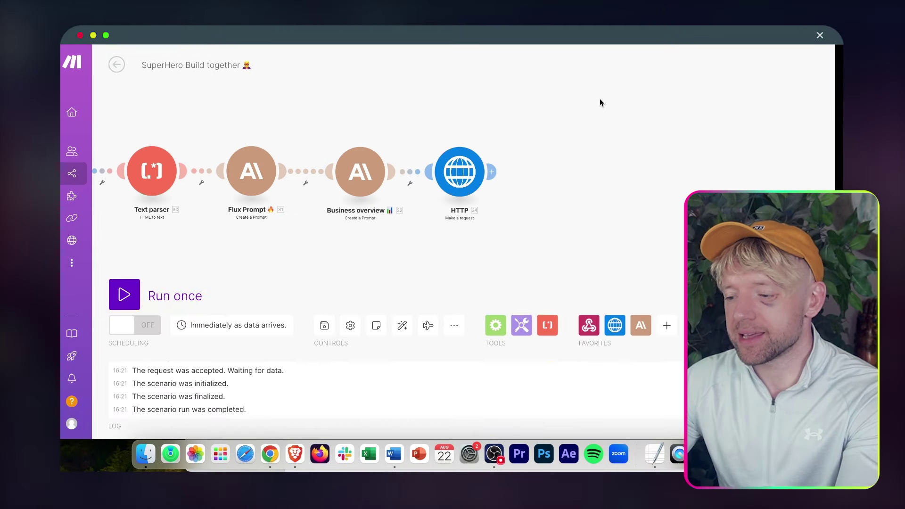
# - Add a Tools Sleep module after the HTTP request with a 120-second delay
pyautogui.moveTo(599, 101); pyautogui.dragTo(415, 114)
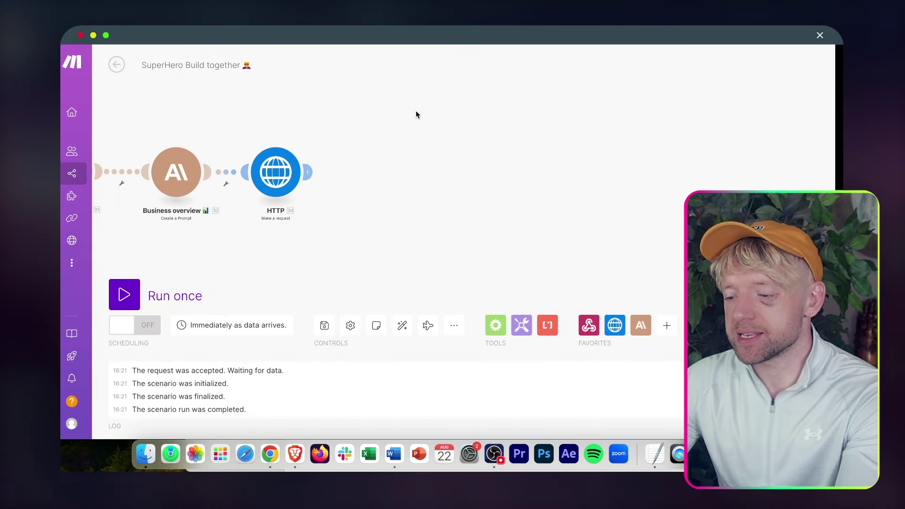
pyautogui.click(314, 178)
pyautogui.write('slee')
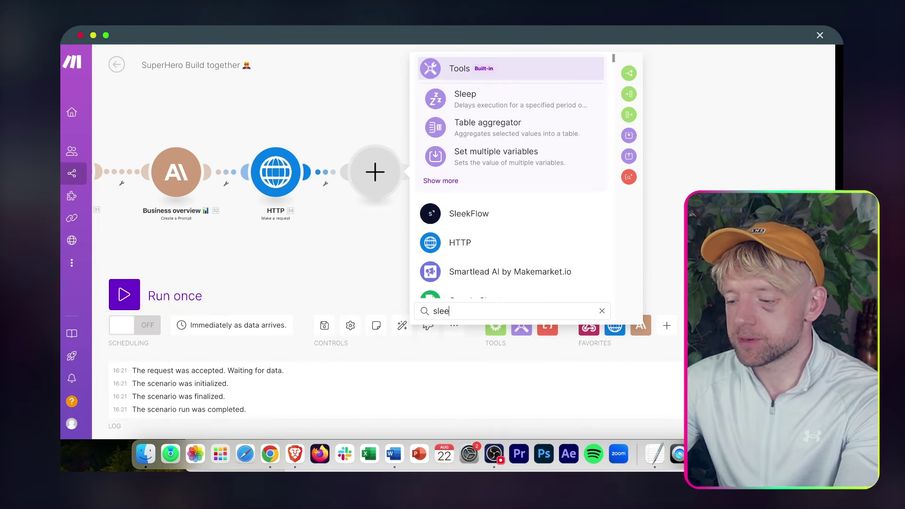
pyautogui.click(543, 103)
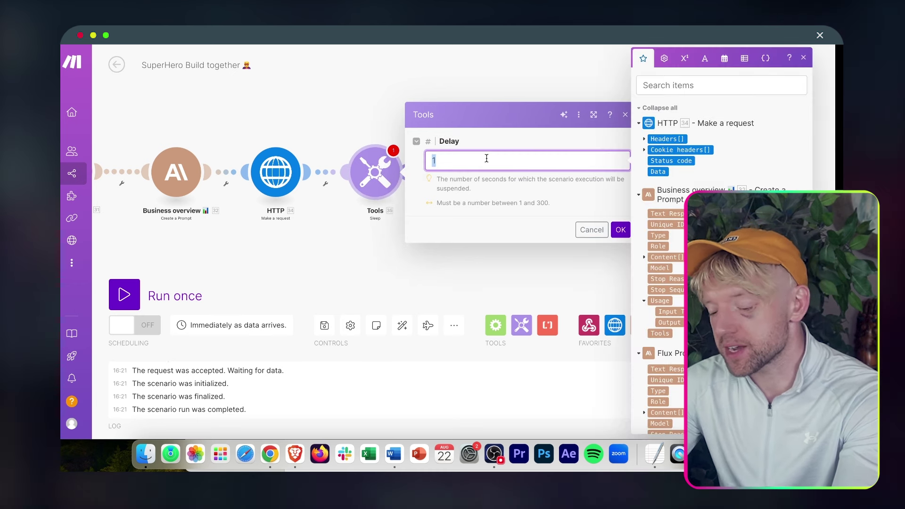
pyautogui.write('120')
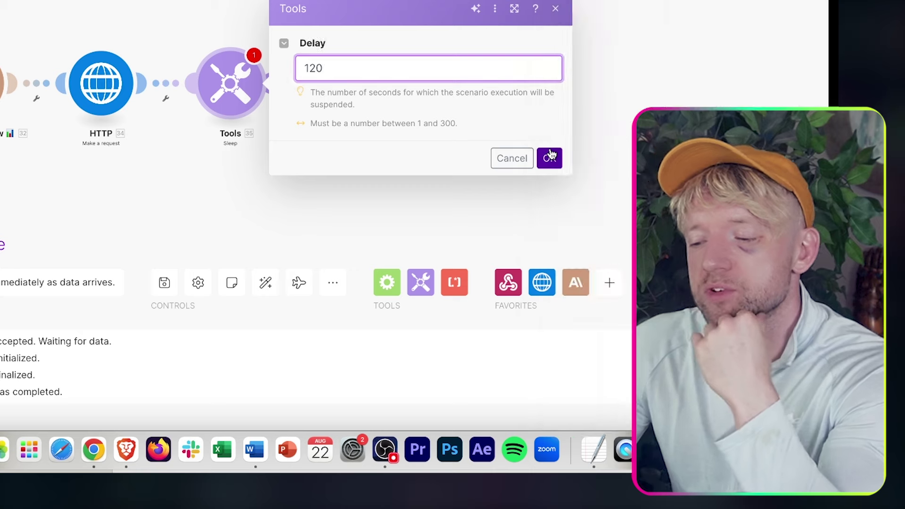
pyautogui.click(621, 230)
pyautogui.hscroll(5, 323, 137)
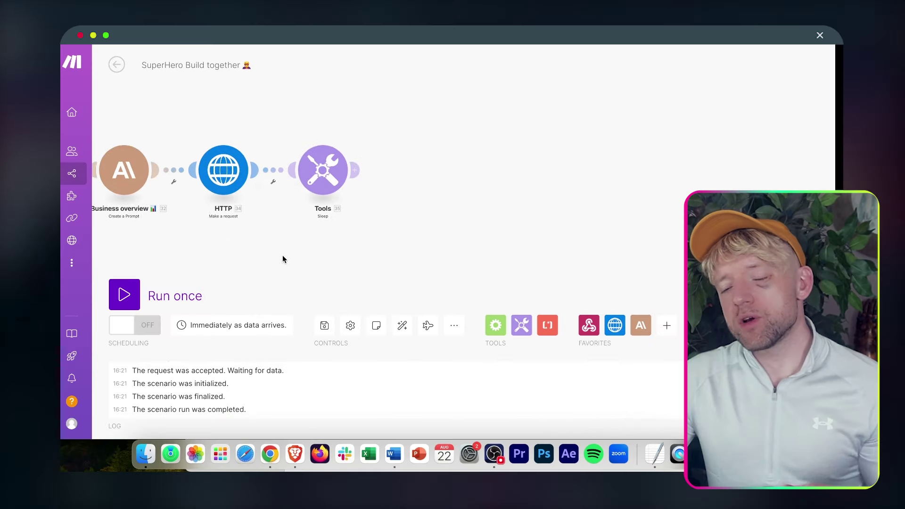
pyautogui.moveTo(109, 196); pyautogui.dragTo(395, 191)
pyautogui.moveTo(500, 255); pyautogui.dragTo(665, 250)
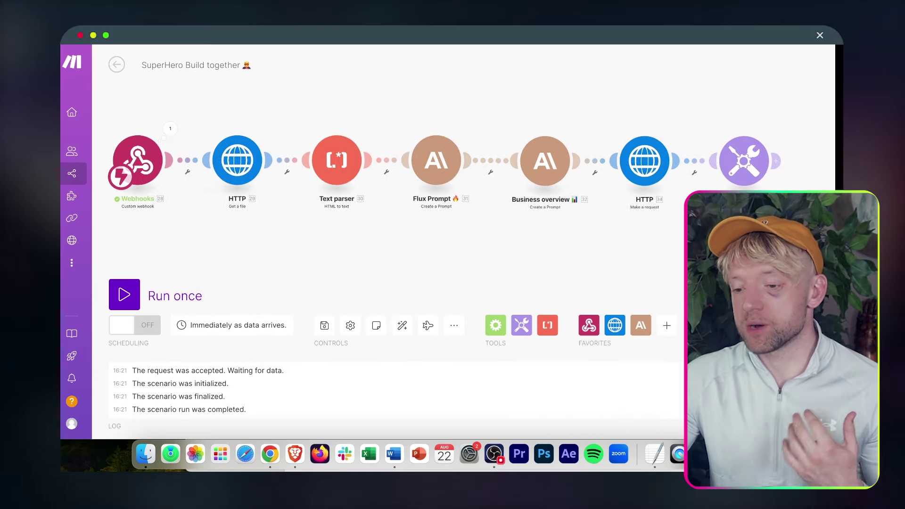
# - Run the scenario once, triggering it by sending the Leon & Company page from Chrome
pyautogui.click(124, 295)
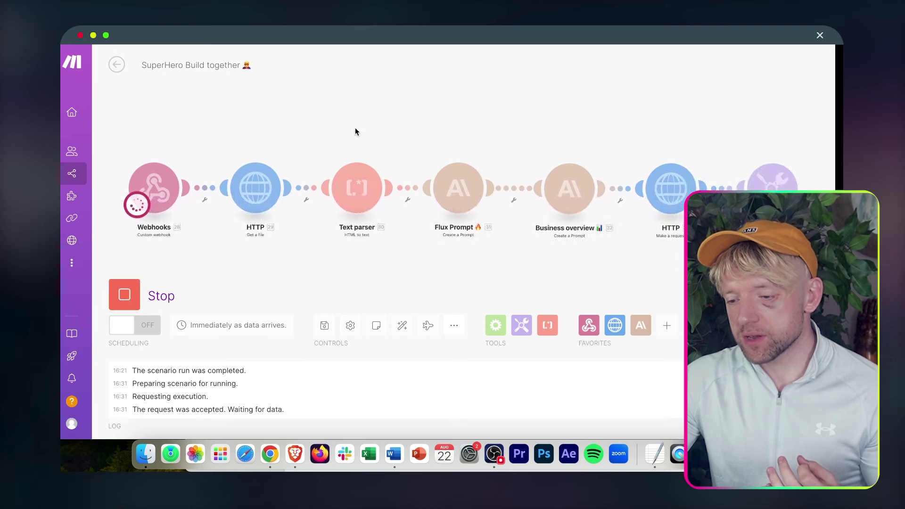
pyautogui.click(270, 453)
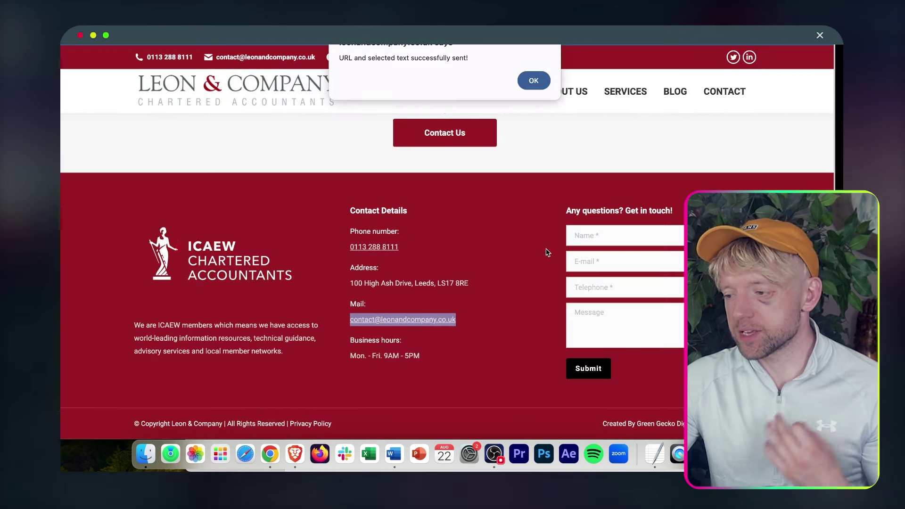
pyautogui.click(534, 81)
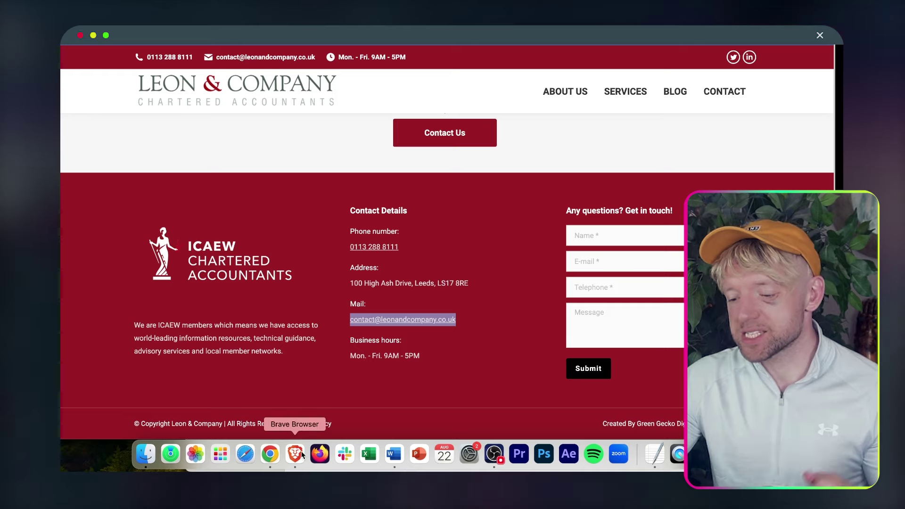
pyautogui.click(292, 464)
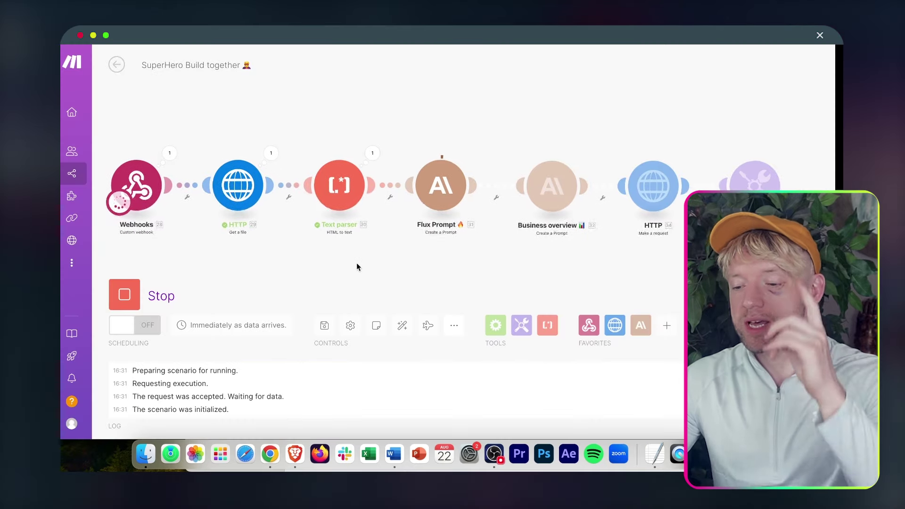
pyautogui.moveTo(355, 266); pyautogui.dragTo(240, 234)
pyautogui.moveTo(418, 204); pyautogui.dragTo(344, 208)
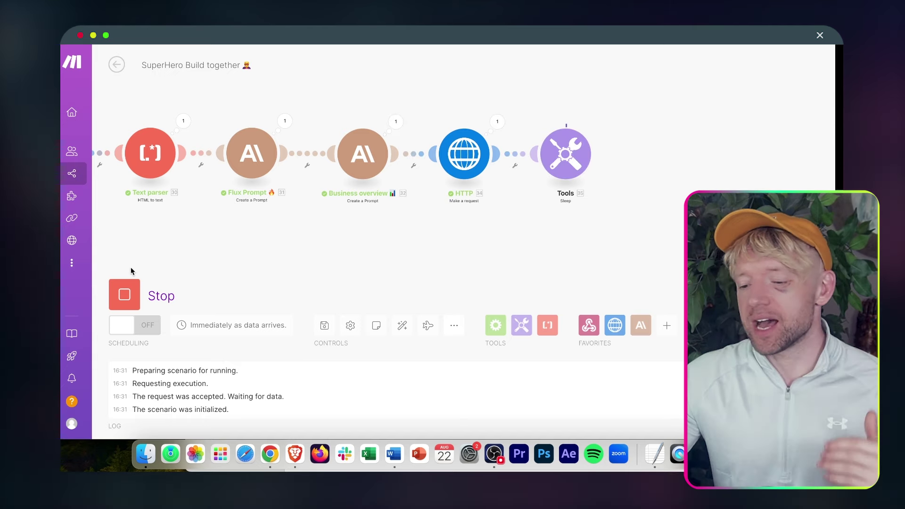
# - Halt the running scenario with Stop and then Force stop
pyautogui.click(130, 294)
pyautogui.click(130, 297)
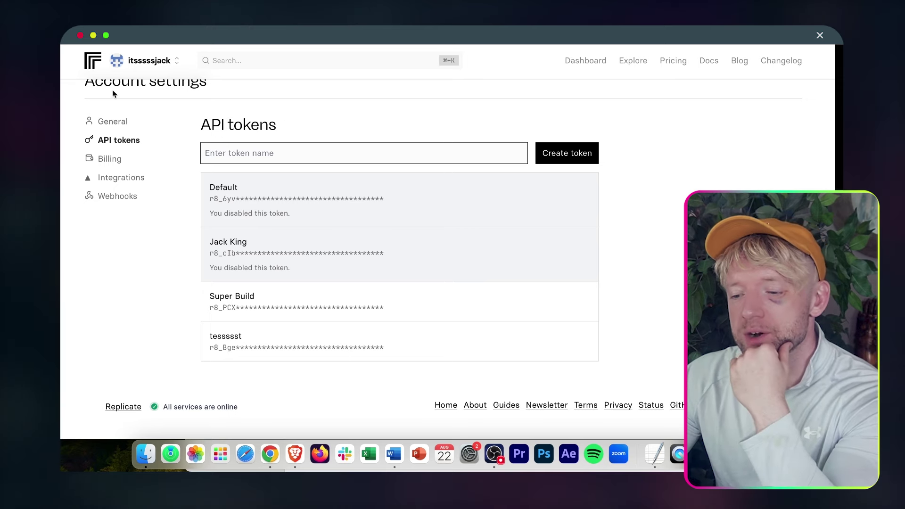
pyautogui.scroll(1, 117, 162)
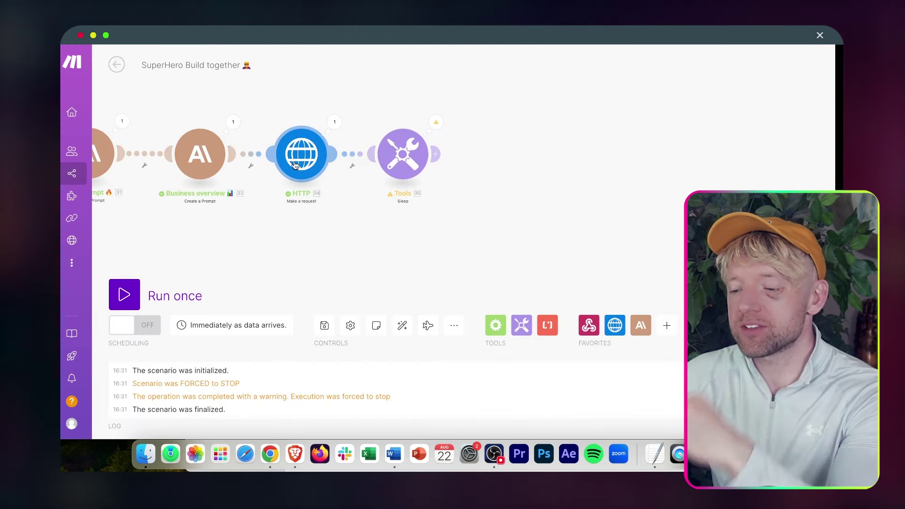
# - Clone the HTTP module and attach the copy after the Sleep step
pyautogui.rightClick(293, 163)
pyautogui.click(329, 238)
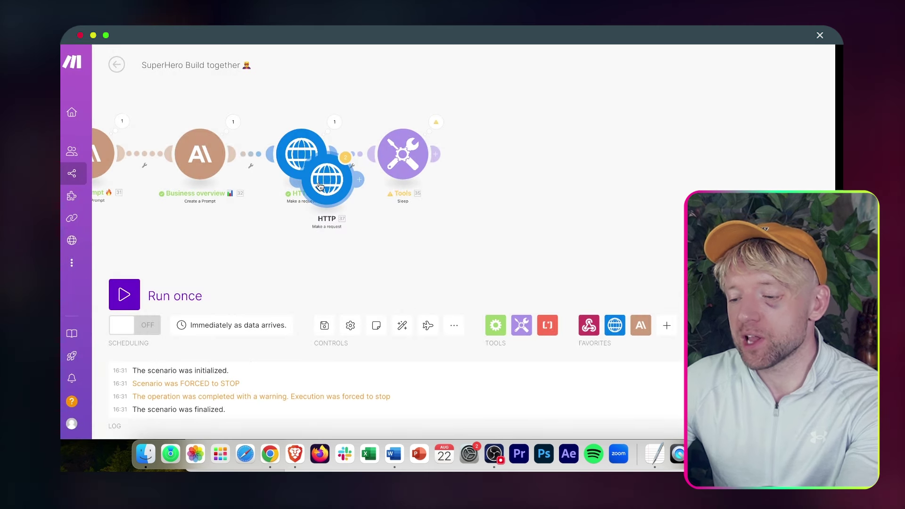
pyautogui.moveTo(376, 264); pyautogui.dragTo(491, 160)
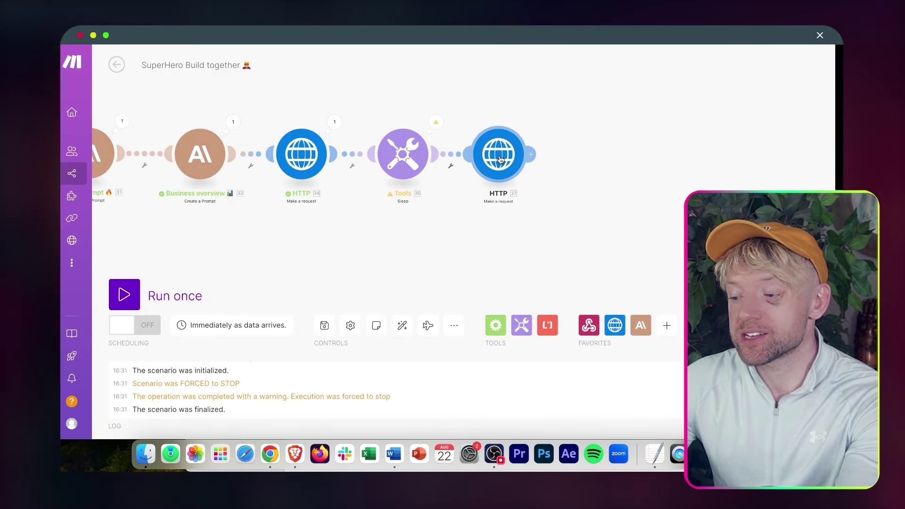
pyautogui.click(500, 160)
# - Map 34. data.urls.get into the clone's URL and clear its request content
pyautogui.moveTo(506, 142); pyautogui.dragTo(349, 141)
pyautogui.press('BackSpace')
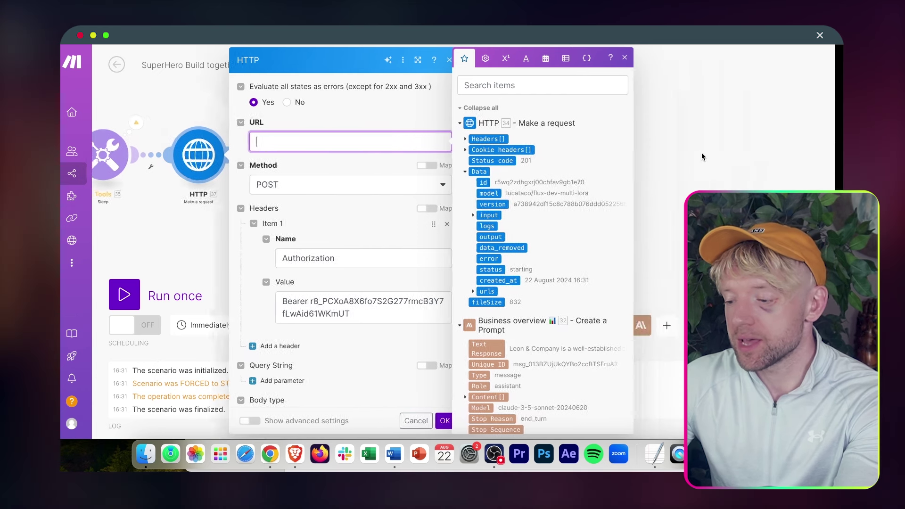
pyautogui.click(458, 292)
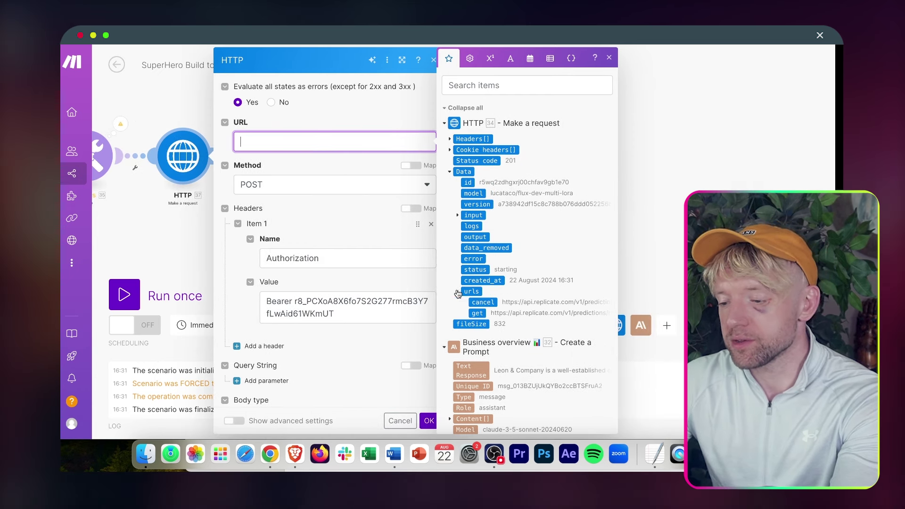
pyautogui.click(475, 313)
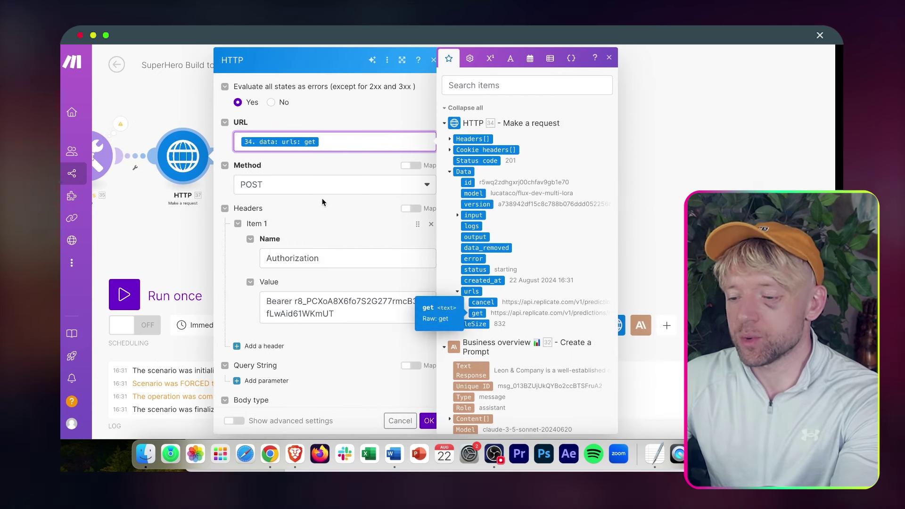
pyautogui.scroll(-5, 322, 228)
pyautogui.click(328, 303)
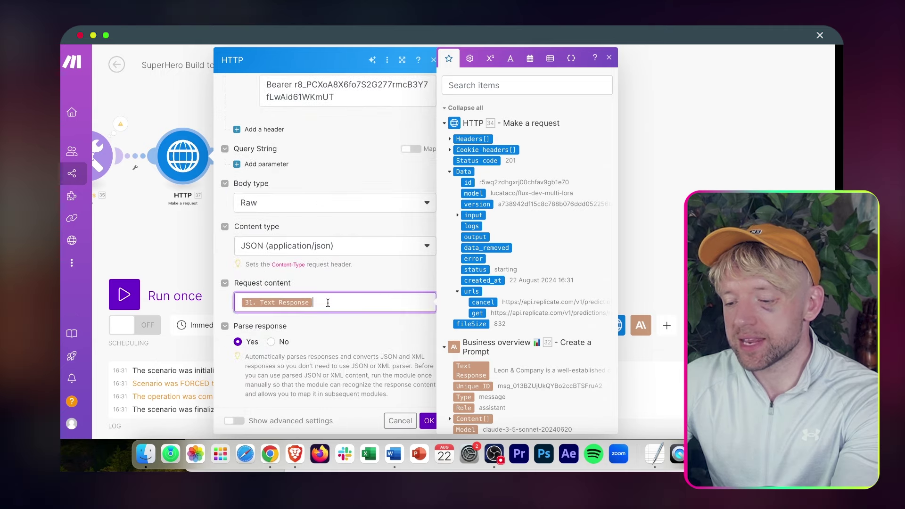
pyautogui.press('BackSpace')
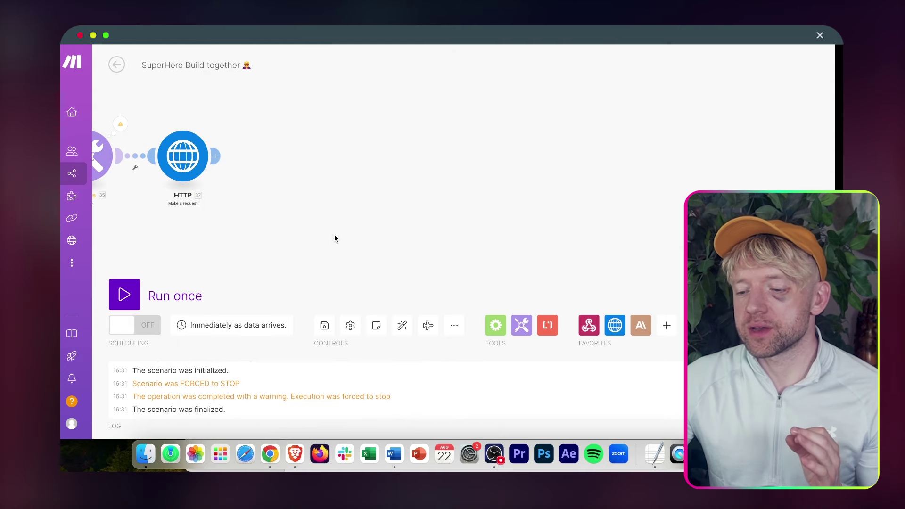
# - Copy the get URL from the first HTTP request's last-run output
pyautogui.moveTo(318, 211); pyautogui.dragTo(556, 220)
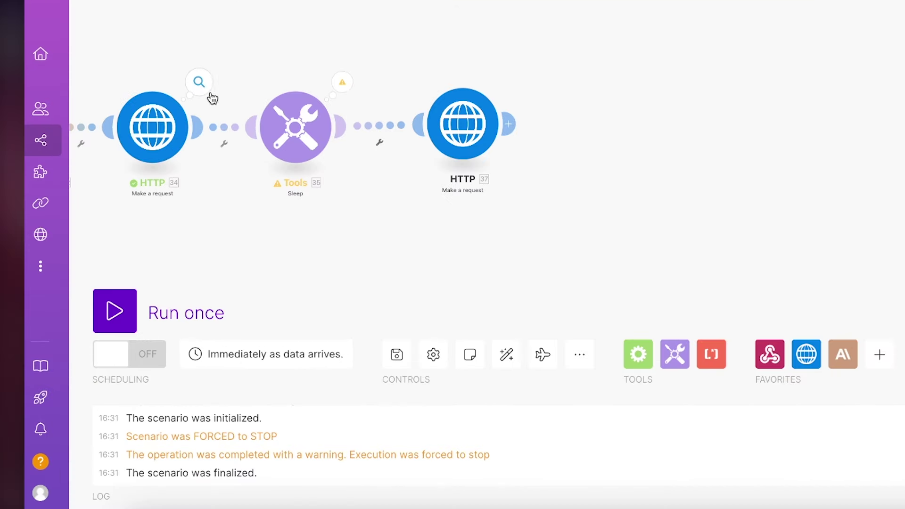
pyautogui.click(206, 85)
pyautogui.scroll(-1, 364, 355)
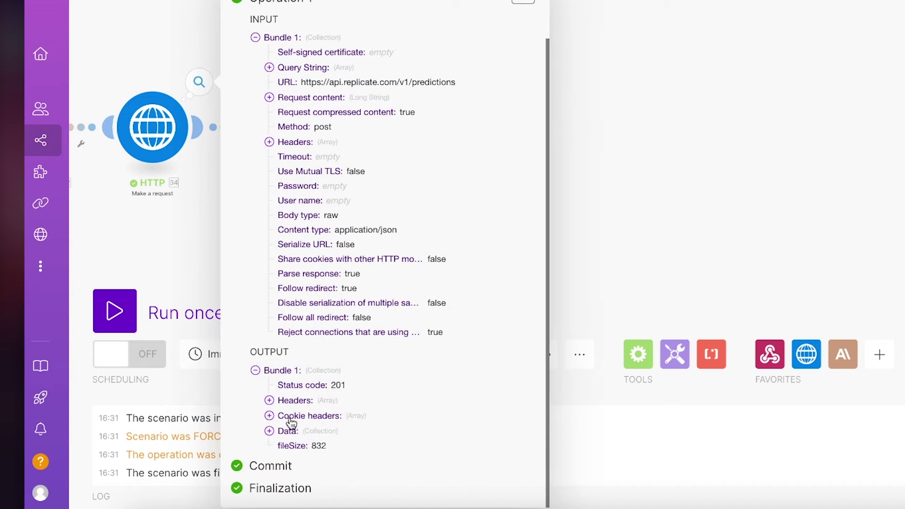
pyautogui.click(269, 432)
pyautogui.scroll(-4, 354, 434)
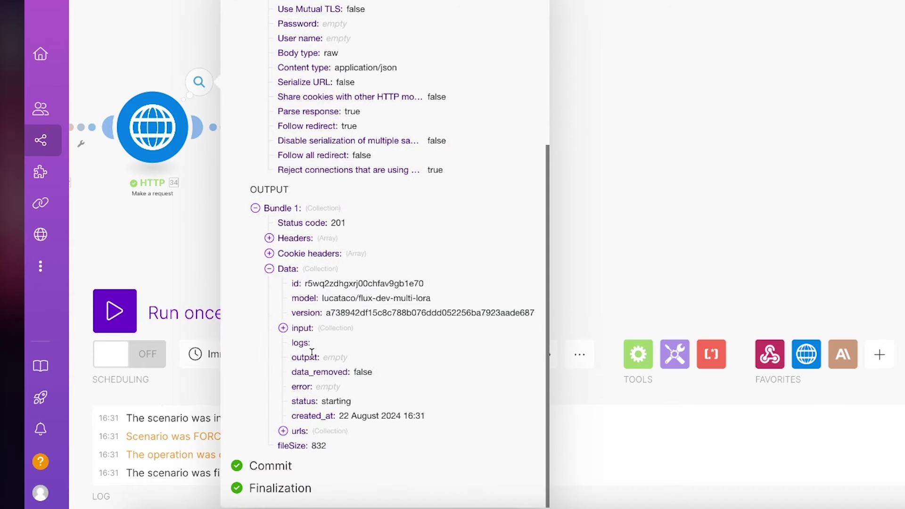
pyautogui.click(283, 430)
pyautogui.scroll(-1, 403, 398)
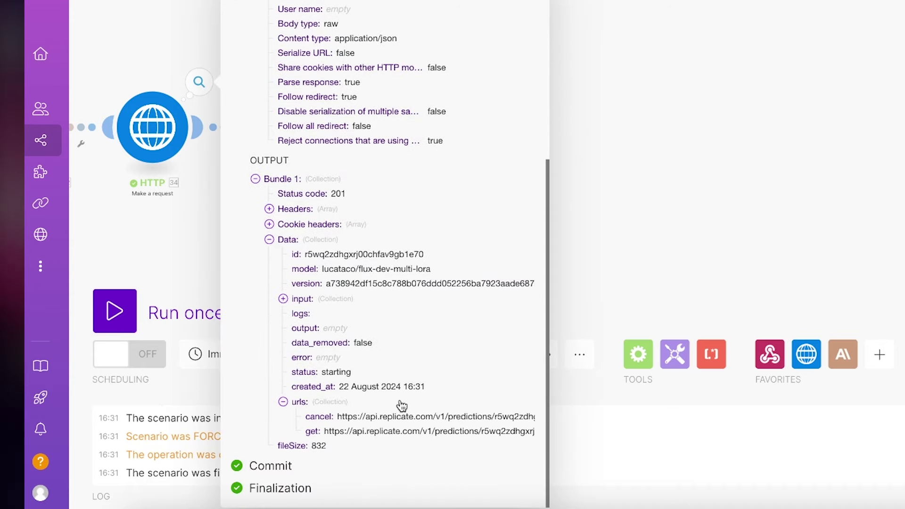
pyautogui.tripleClick(395, 430)
pyautogui.press('super+c')
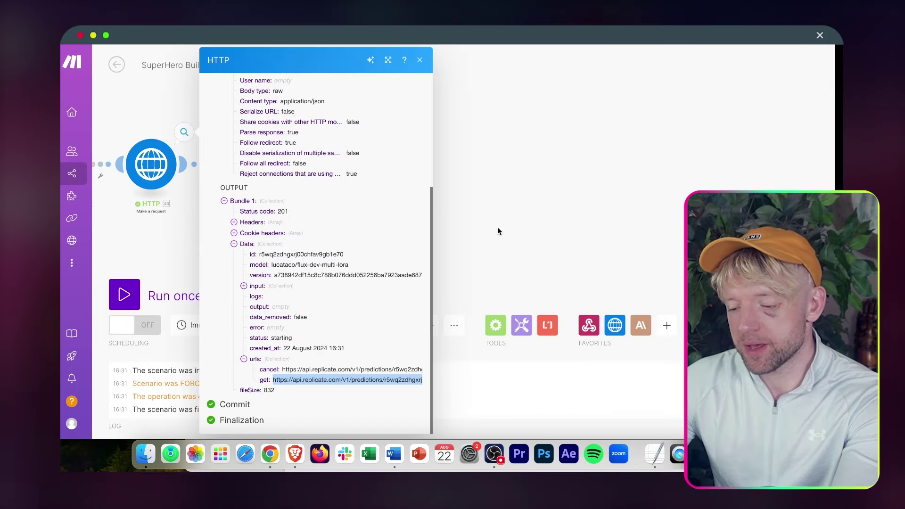
pyautogui.press('Escape')
# - Test-run only the new HTTP module using the copied prediction get URL
pyautogui.moveTo(507, 200); pyautogui.dragTo(406, 201)
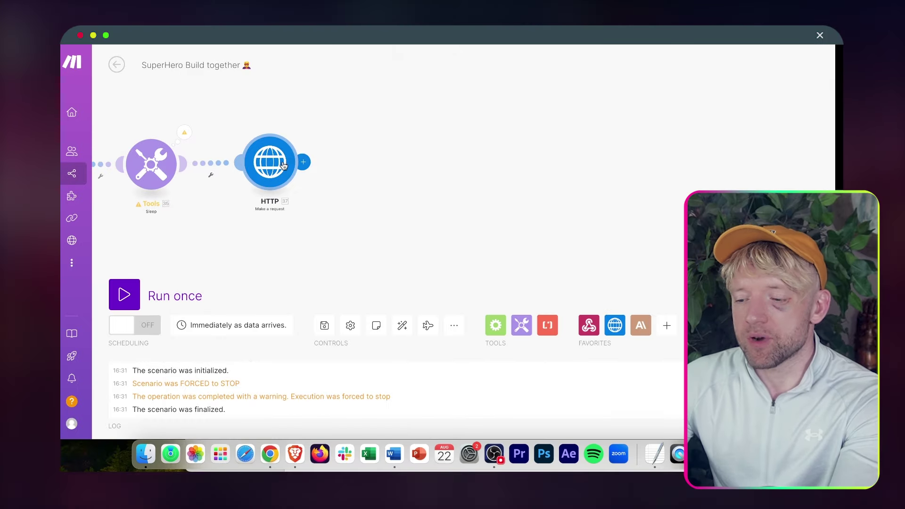
pyautogui.rightClick(271, 161)
pyautogui.click(308, 191)
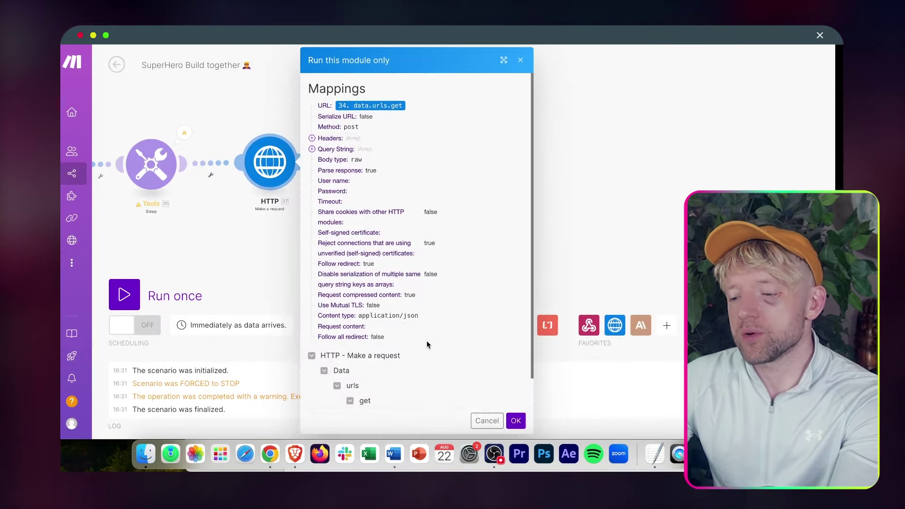
pyautogui.click(465, 382)
pyautogui.press('super+v')
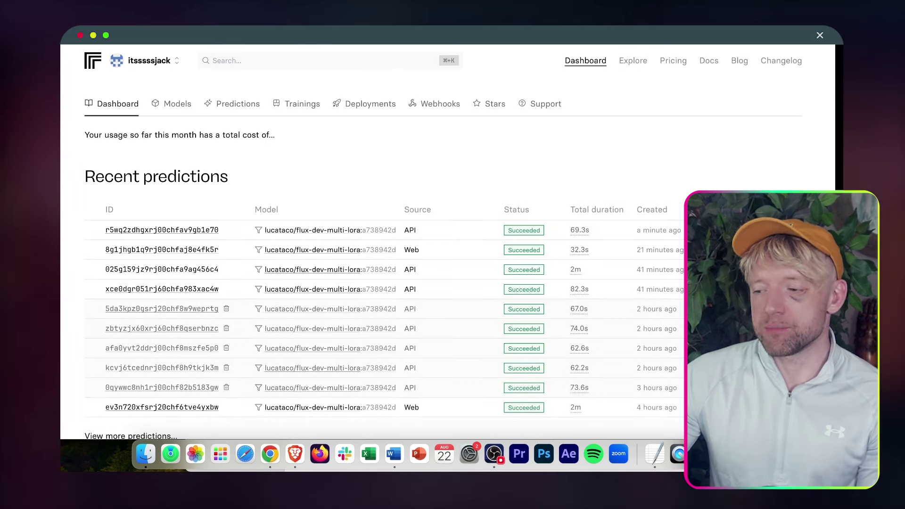
# - Open the latest prediction and review its inputs and the Leon & Company sign images
pyautogui.click(184, 231)
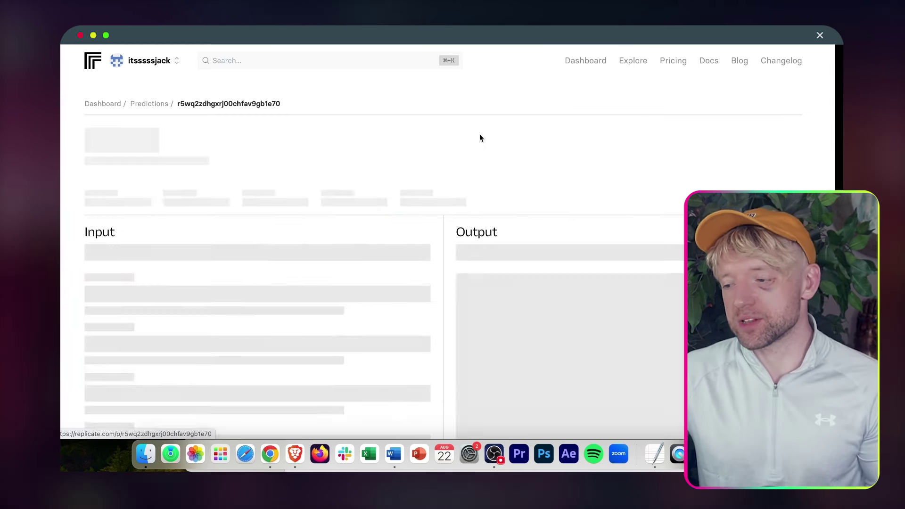
pyautogui.scroll(-5, 479, 133)
pyautogui.scroll(1, 573, 188)
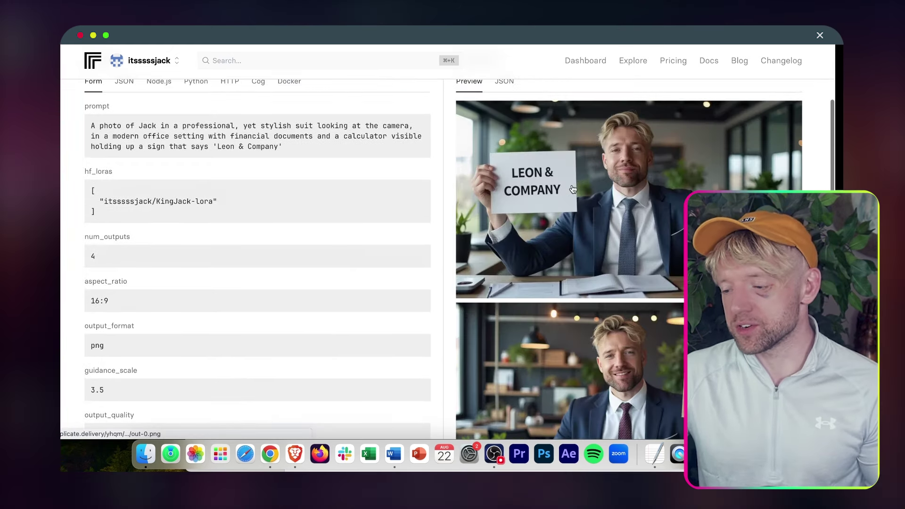
pyautogui.scroll(-5, 650, 221)
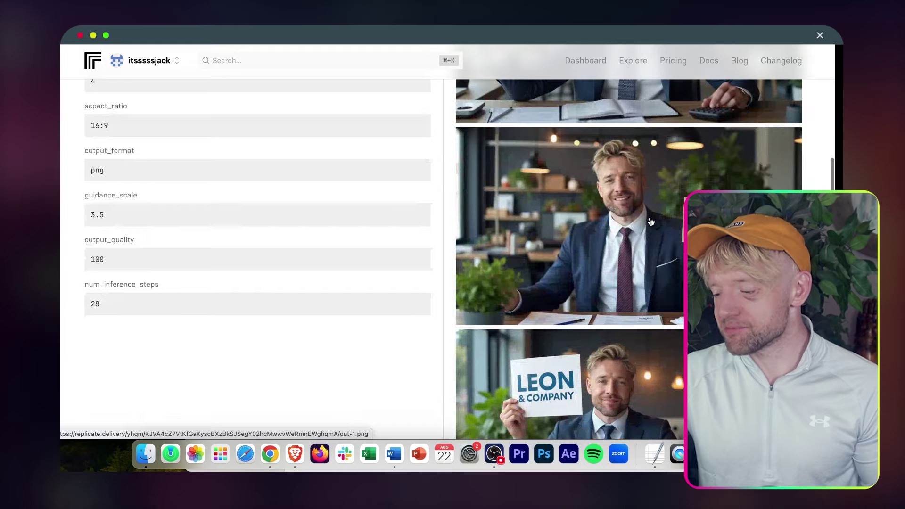
pyautogui.scroll(-4, 651, 221)
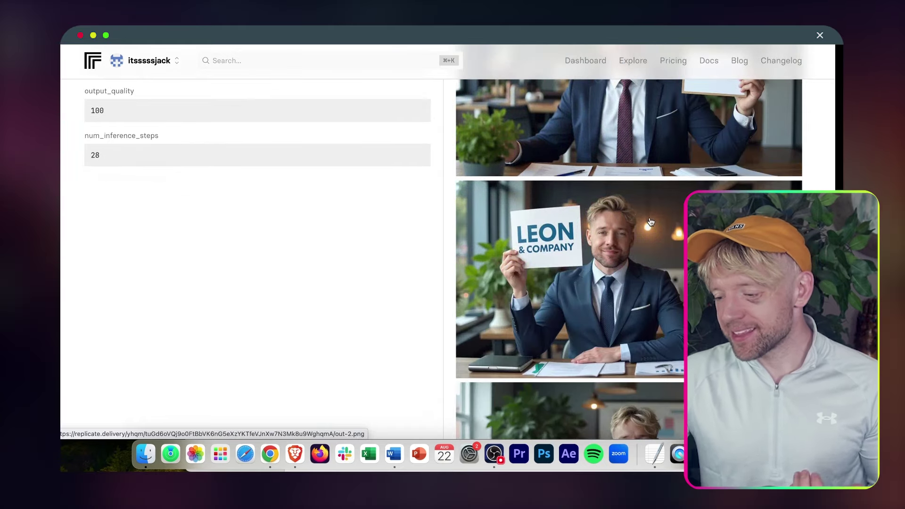
pyautogui.scroll(-4, 650, 221)
pyautogui.scroll(-1, 651, 222)
pyautogui.scroll(10, 650, 221)
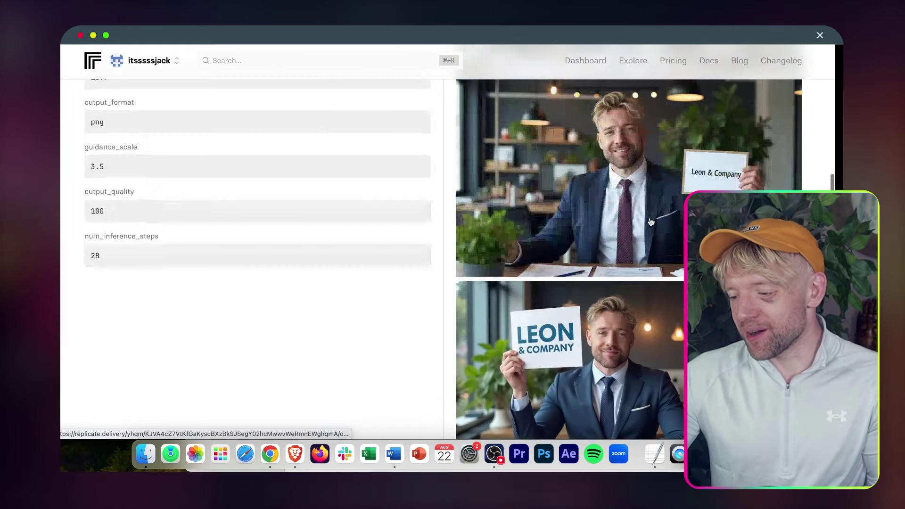
pyautogui.scroll(-10, 650, 222)
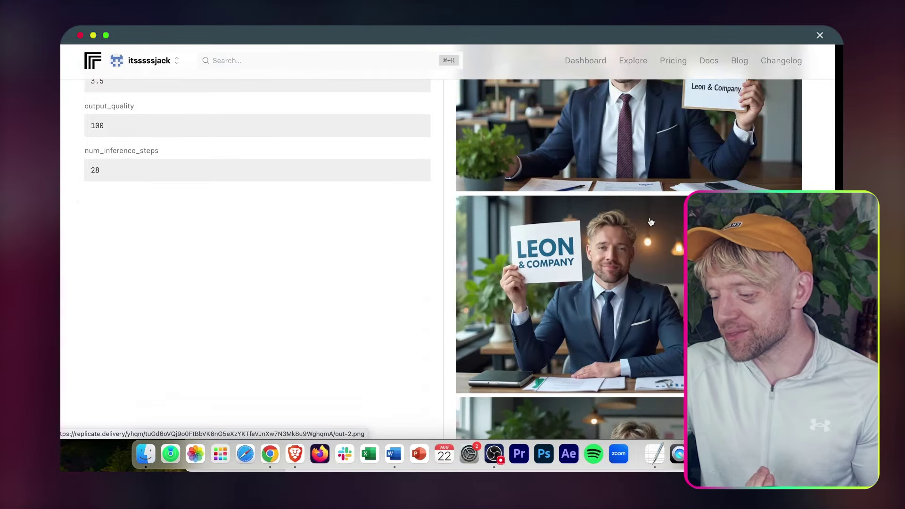
pyautogui.scroll(-1, 651, 221)
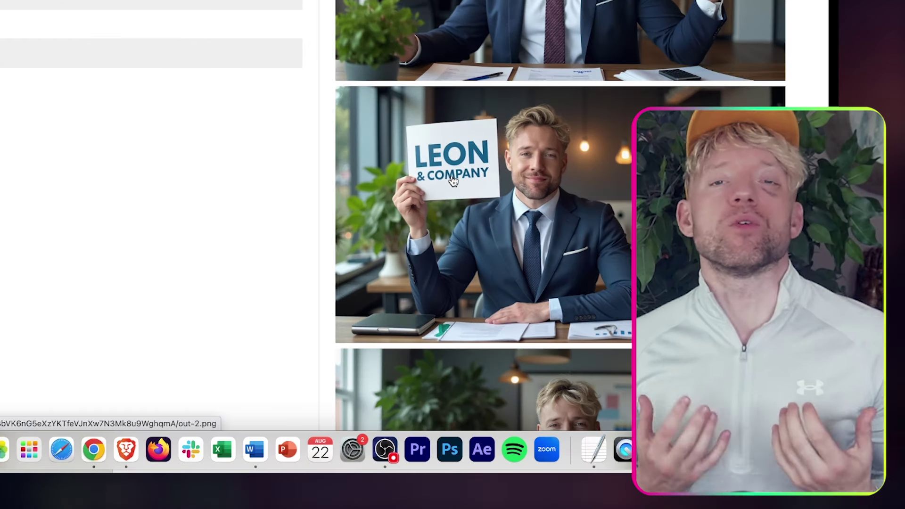
pyautogui.scroll(5, 452, 180)
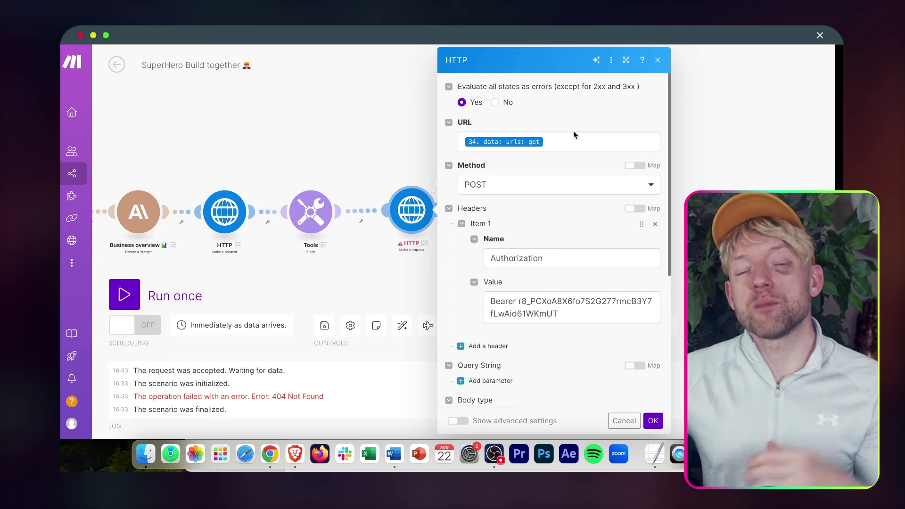
# - Switch the new HTTP module's request method to GET and save it
pyautogui.click(529, 184)
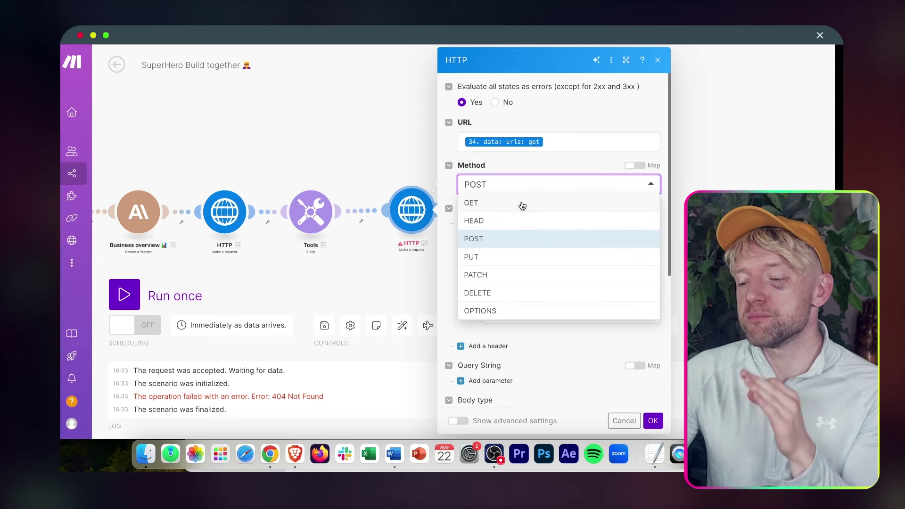
pyautogui.click(521, 204)
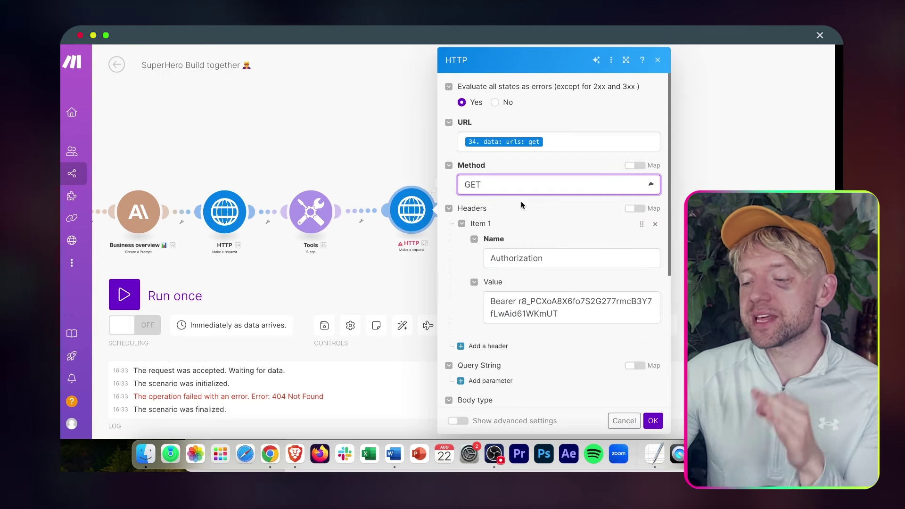
pyautogui.click(653, 421)
# - Run only this module with the pasted prediction get URL and expand its four output image URLs
pyautogui.rightClick(395, 213)
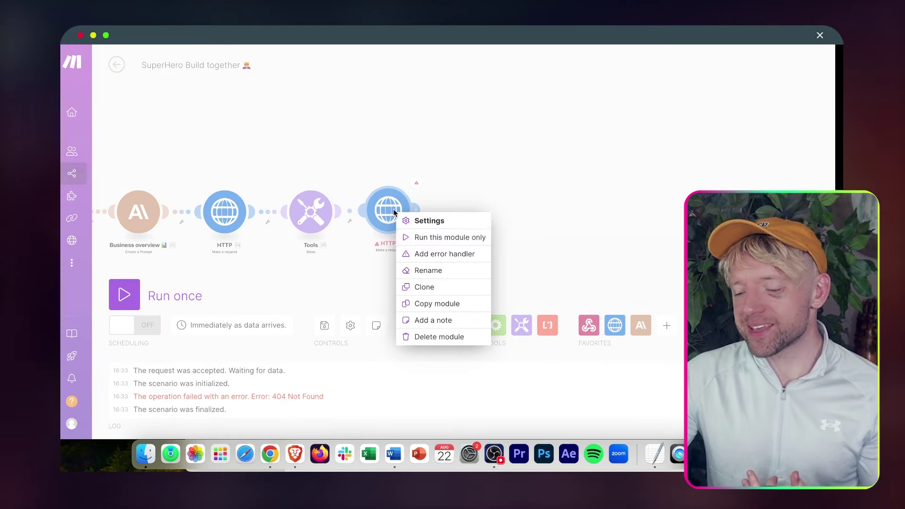
pyautogui.click(415, 237)
pyautogui.scroll(-2, 545, 404)
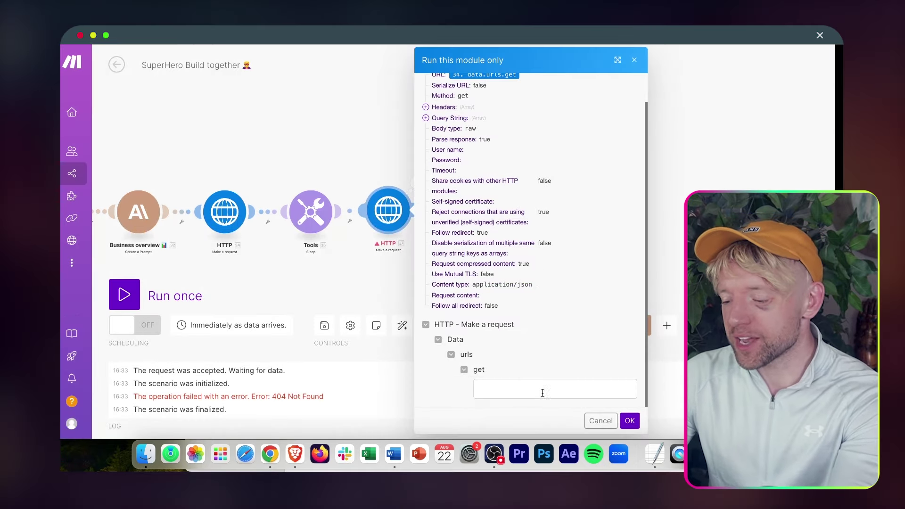
pyautogui.click(542, 385)
pyautogui.write('https://api.replicate.com/v1/predictions/r5wq2zdhgxrj00chfav9gb1e70')
pyautogui.click(630, 421)
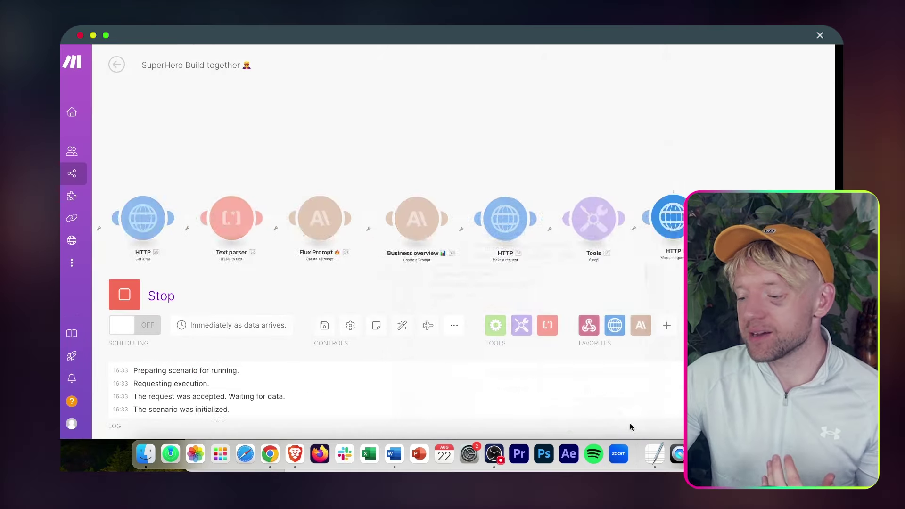
pyautogui.scroll(-5, 562, 247)
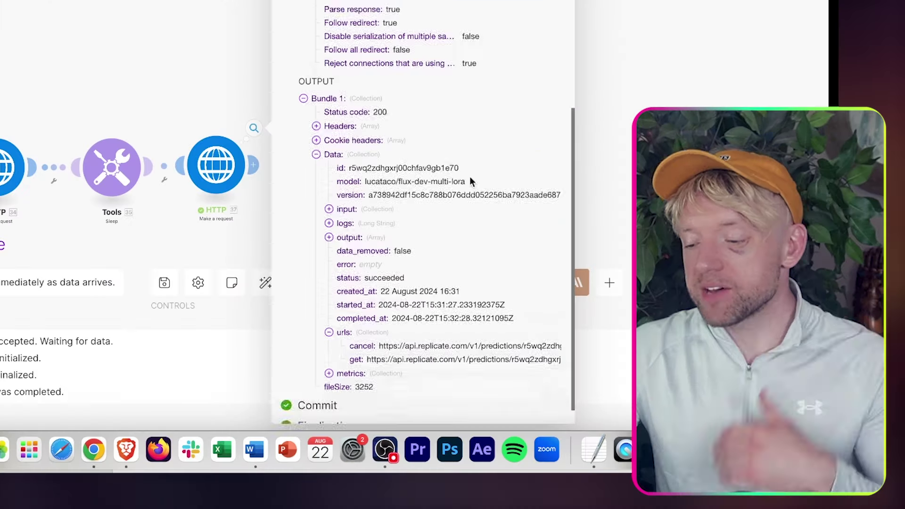
pyautogui.scroll(-1, 471, 181)
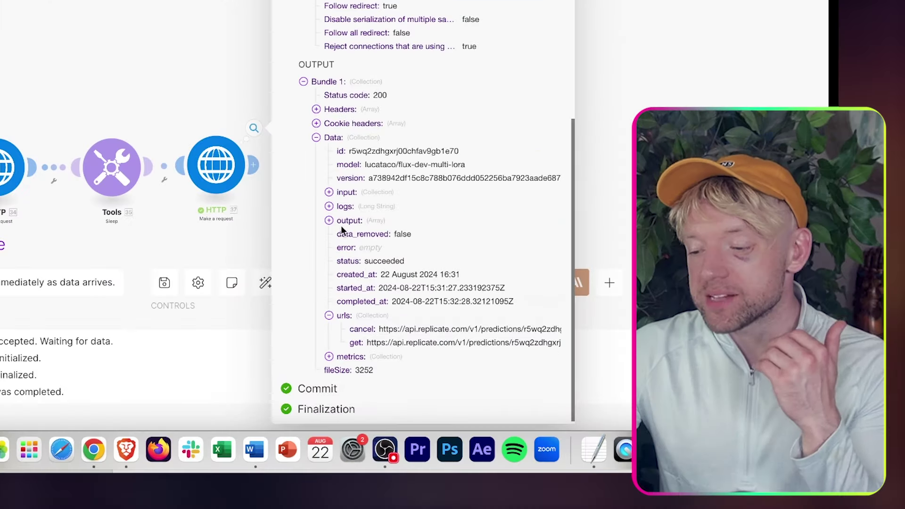
pyautogui.click(328, 221)
pyautogui.scroll(-3, 426, 241)
pyautogui.moveTo(385, 265); pyautogui.dragTo(353, 255)
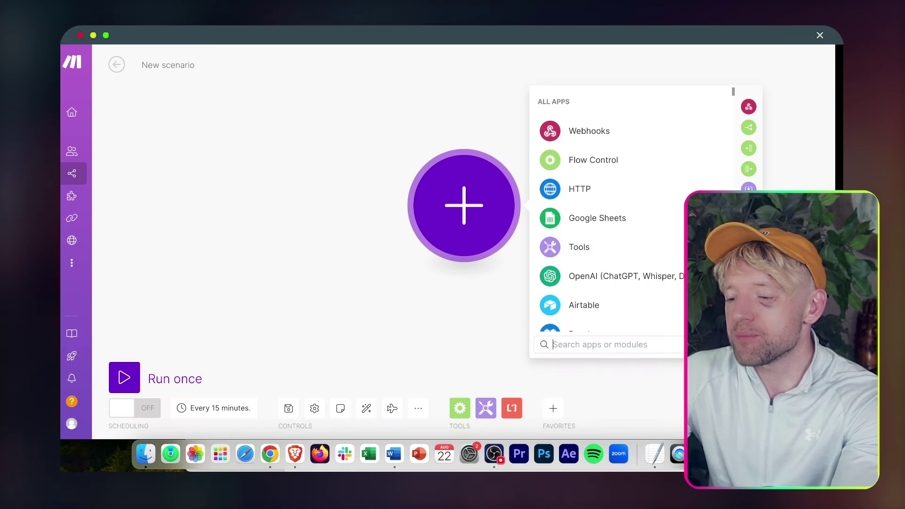
# - Duplicate the Make.com browser tab and load Airtable's home page in the new tab
pyautogui.rightClick(644, 43)
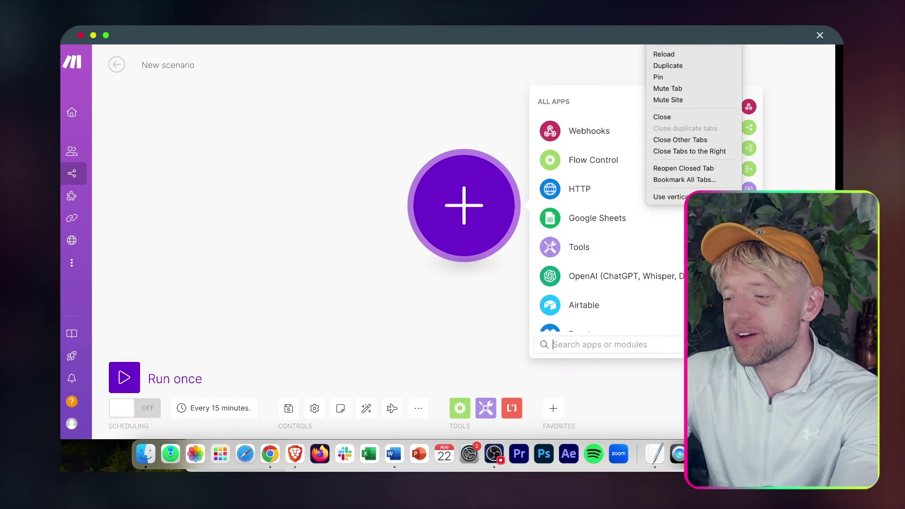
pyautogui.click(665, 62)
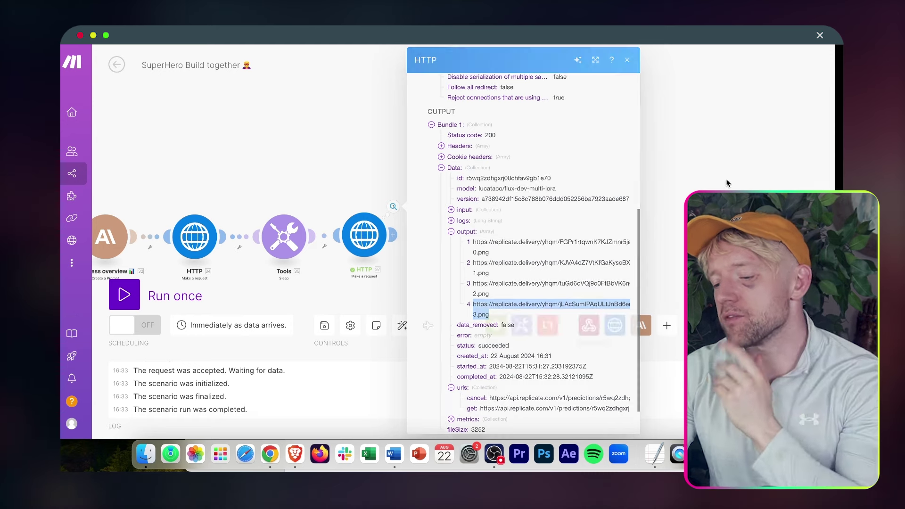
pyautogui.click(726, 183)
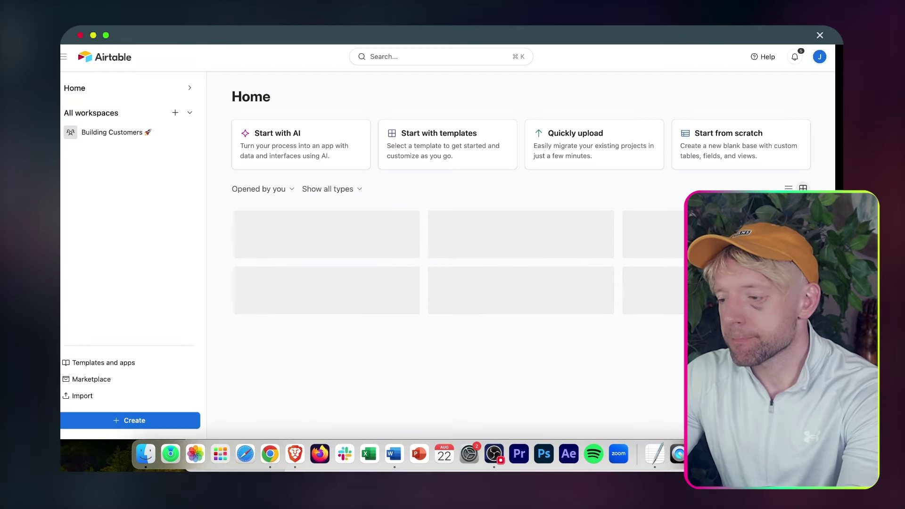
# - Create a blank Airtable base from scratch and name it 'SuperHero build'
pyautogui.click(121, 424)
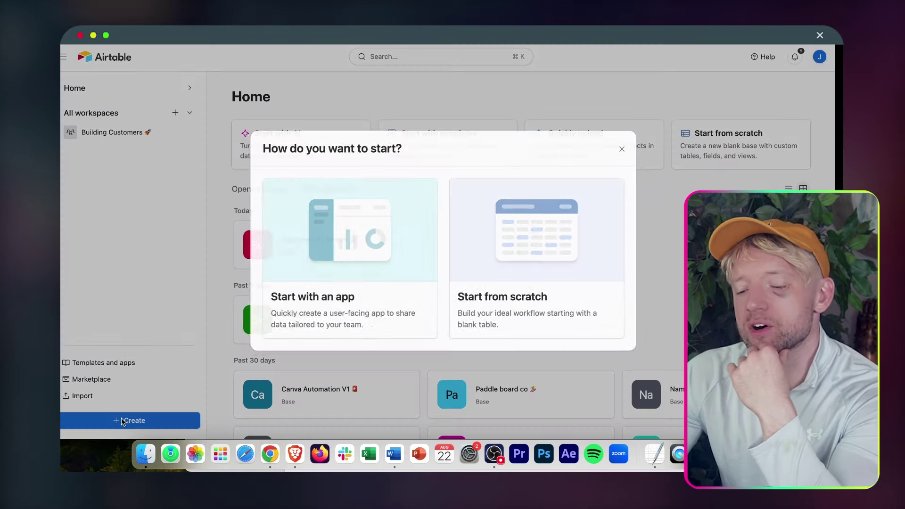
pyautogui.click(511, 230)
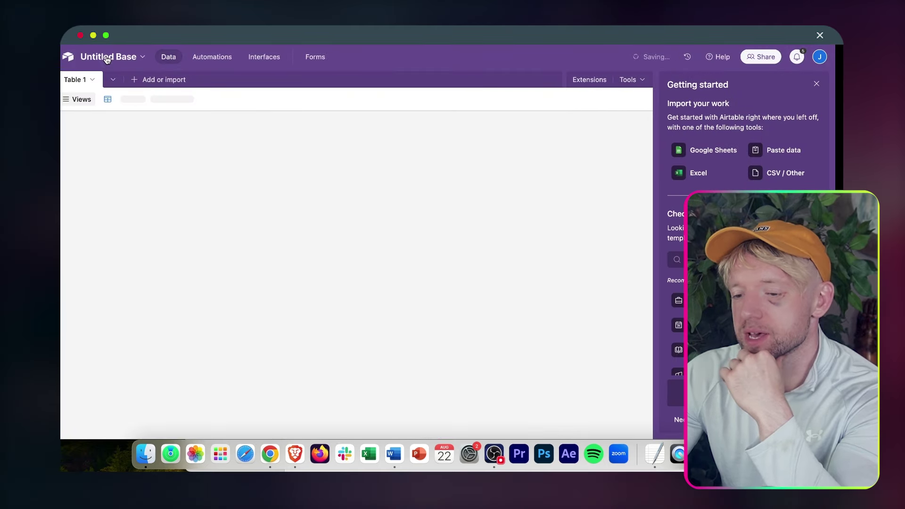
pyautogui.click(107, 57)
pyautogui.write('Supr')
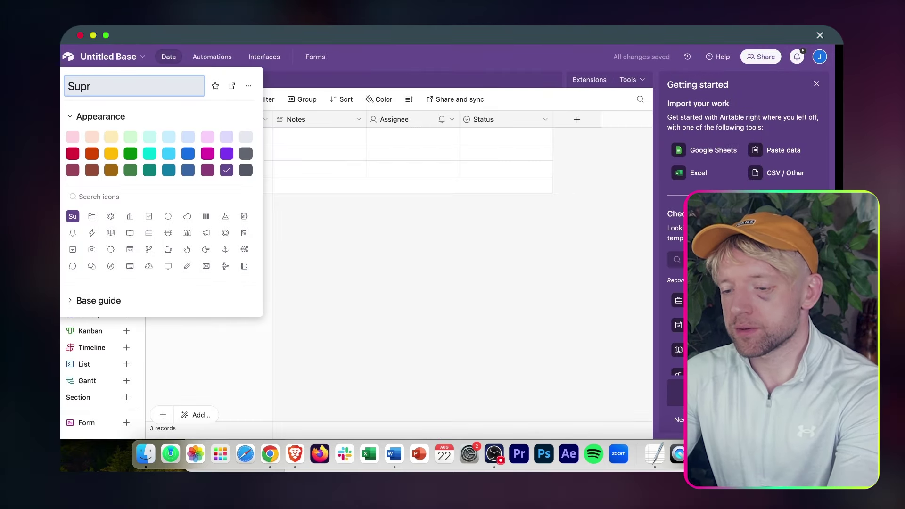
pyautogui.press('BackSpace')
pyautogui.write('err')
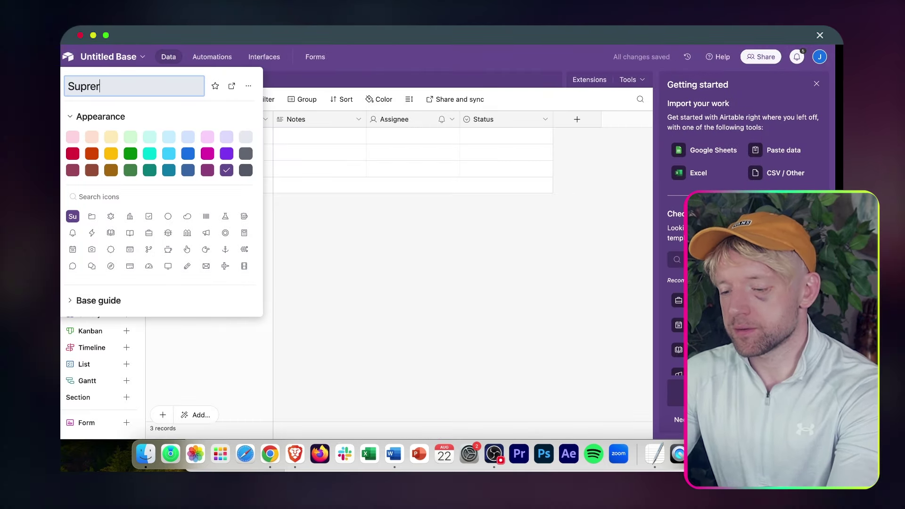
pyautogui.press('BackSpace')
pyautogui.write('e')
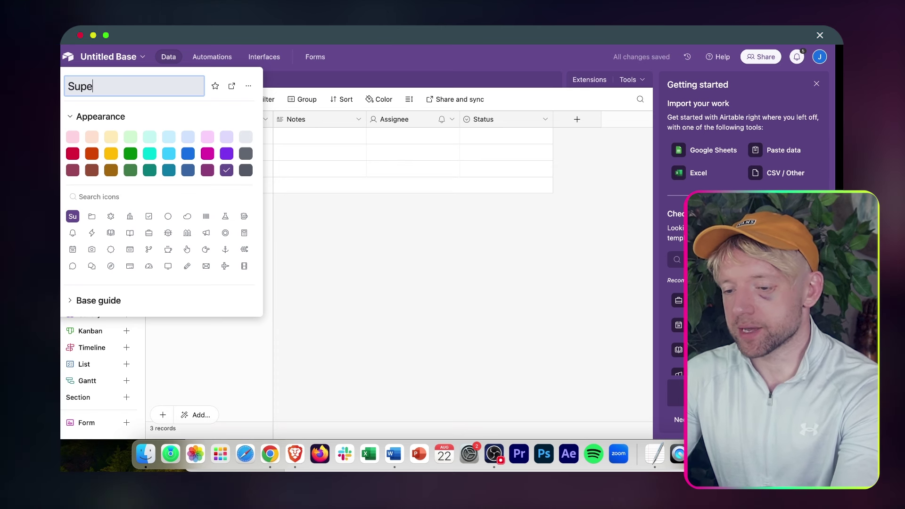
pyautogui.write('rHero build together')
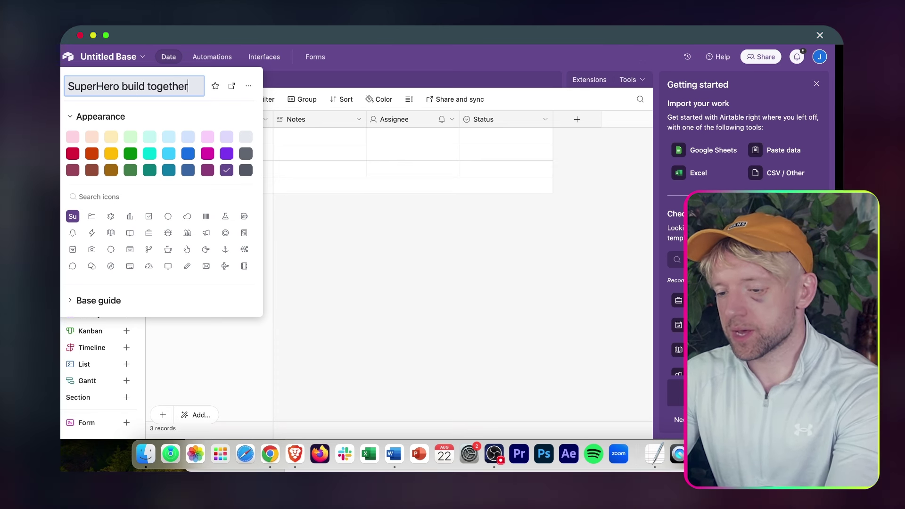
# - Colour the base yellow and add a superhero emoji to its name
pyautogui.click(111, 153)
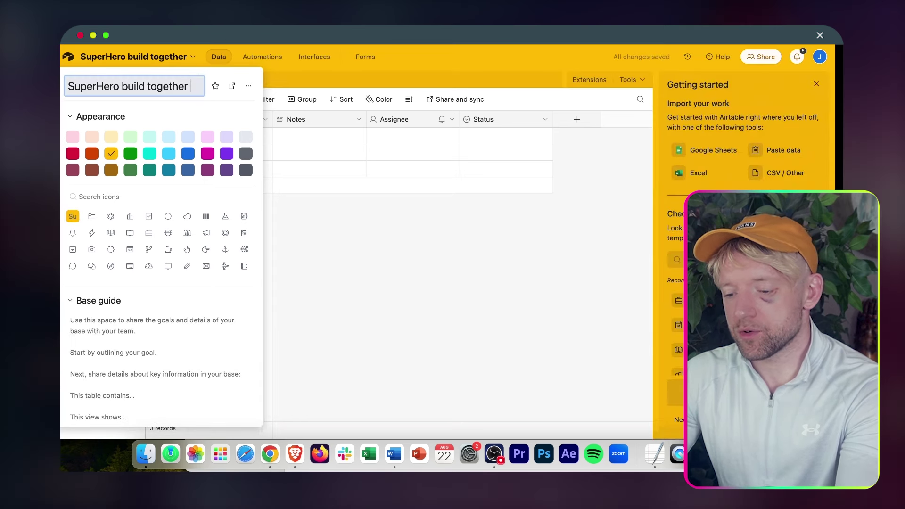
pyautogui.press('ctrl+super+space')
pyautogui.click(181, 147)
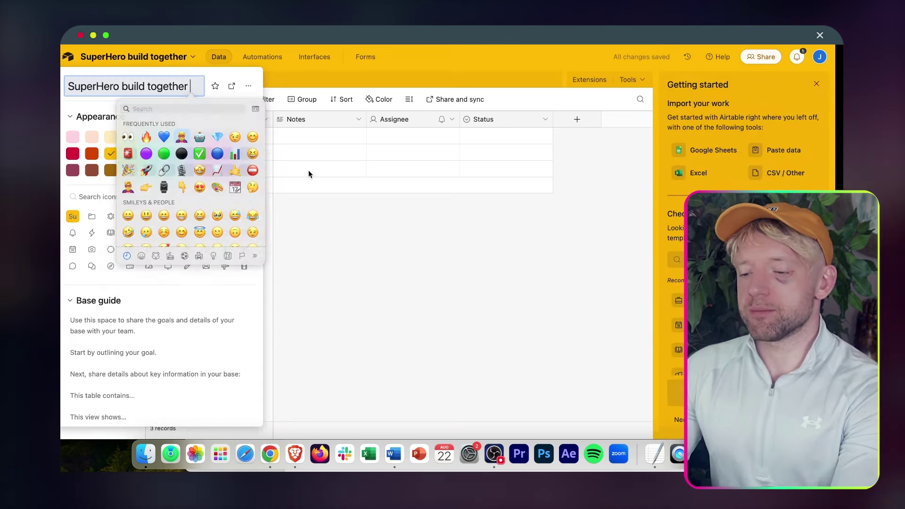
pyautogui.click(330, 242)
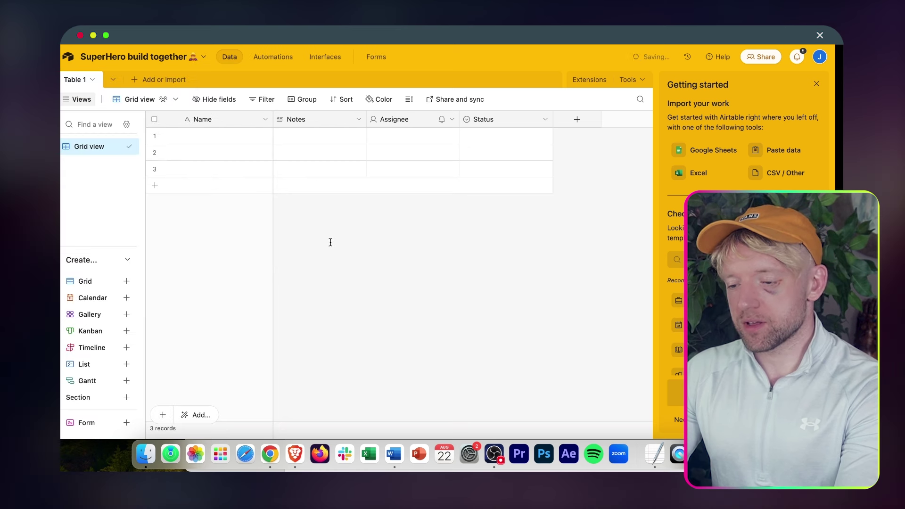
# - Rename the primary Name field to 'URL' with the link emoji
pyautogui.doubleClick(228, 121)
pyautogui.write('URL')
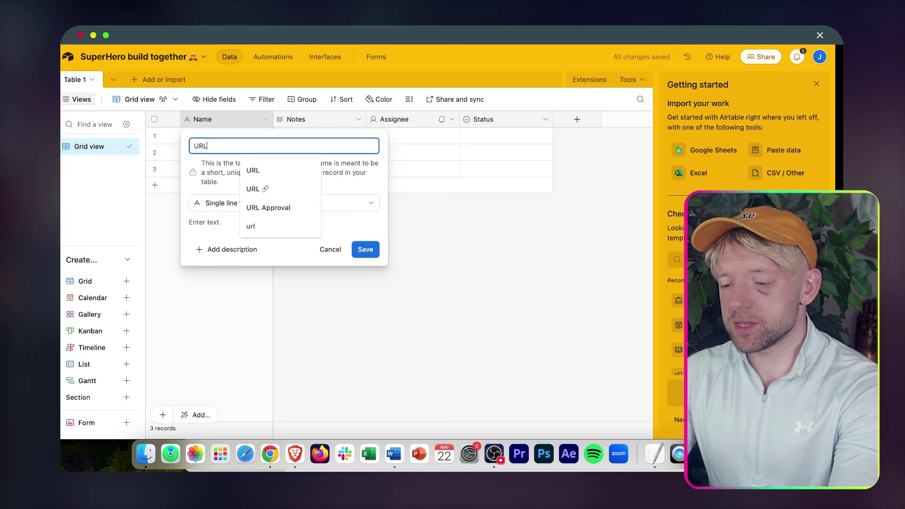
pyautogui.click(262, 188)
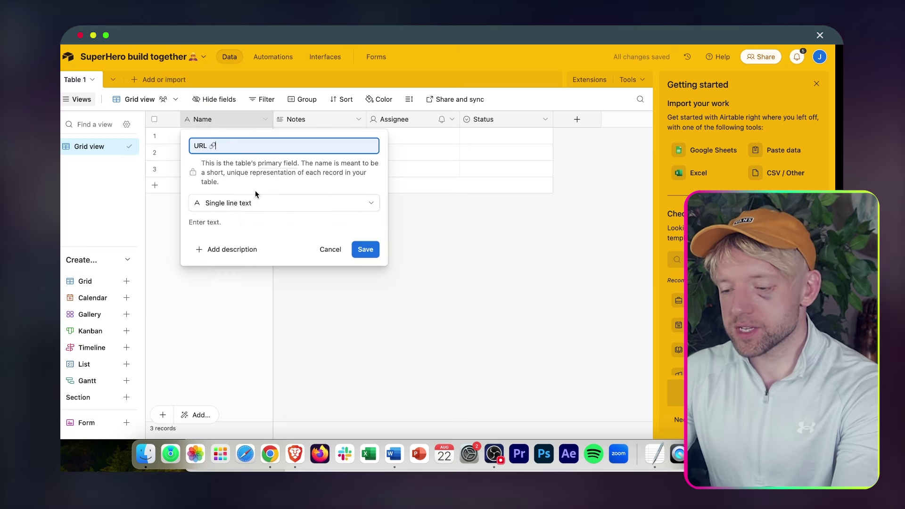
pyautogui.click(366, 250)
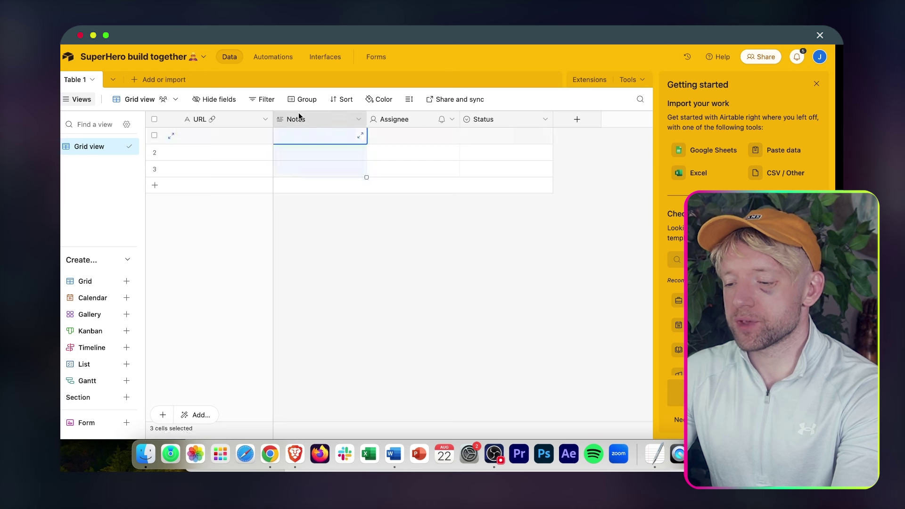
# - Rename the Notes field to 'Business Description'
pyautogui.doubleClick(302, 119)
pyautogui.write('busi')
pyautogui.press('Down')
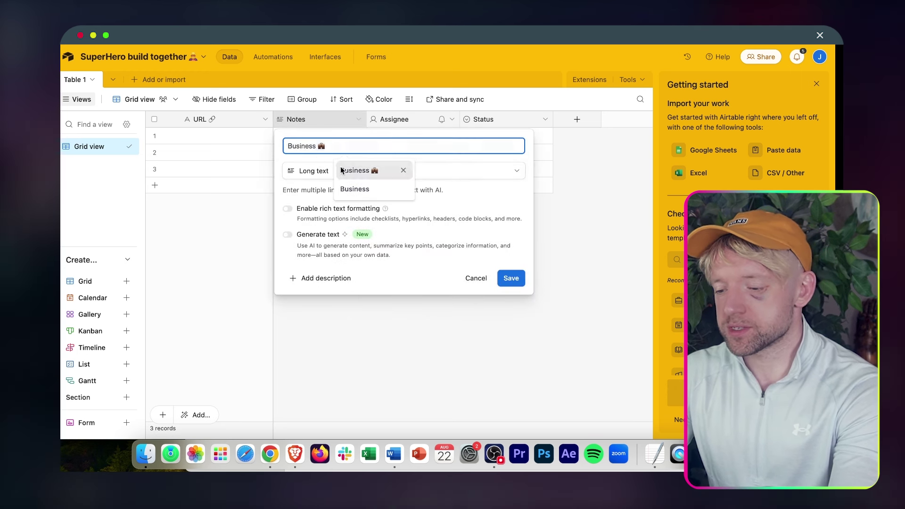
pyautogui.press('Return')
pyautogui.click(318, 146)
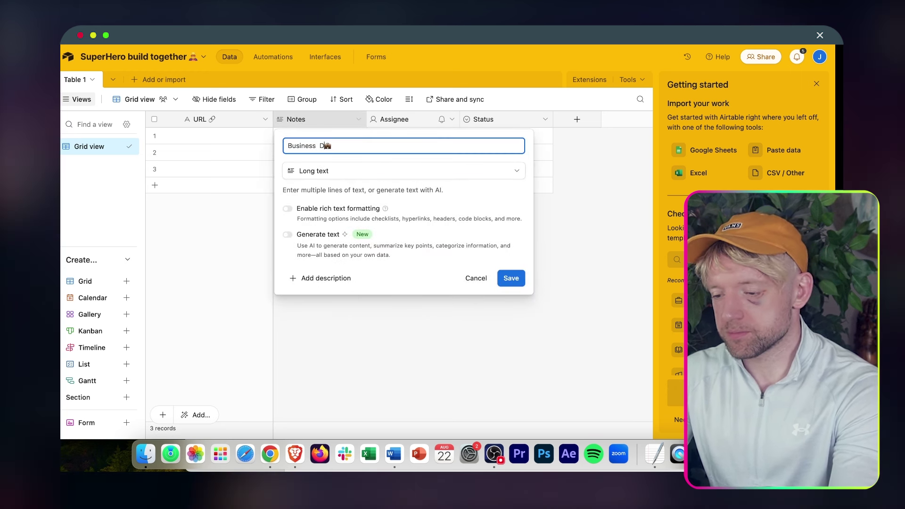
pyautogui.write('Desription')
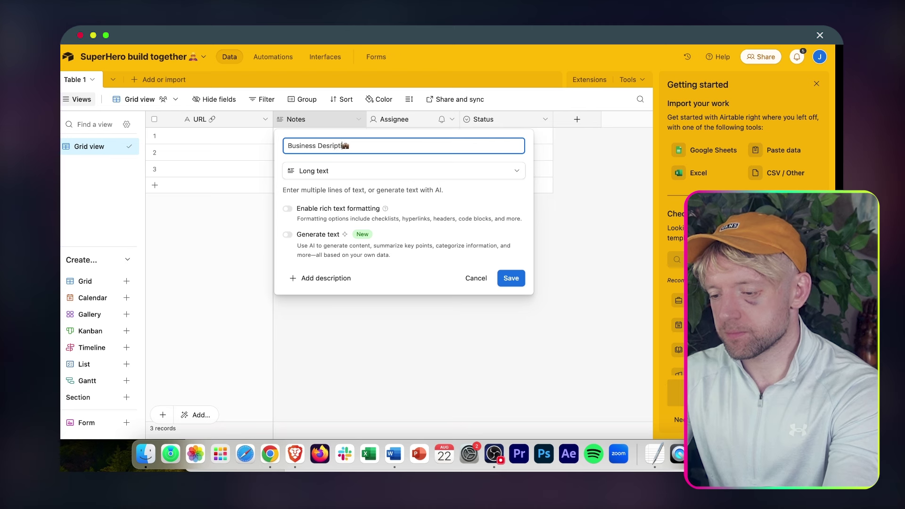
pyautogui.click(512, 279)
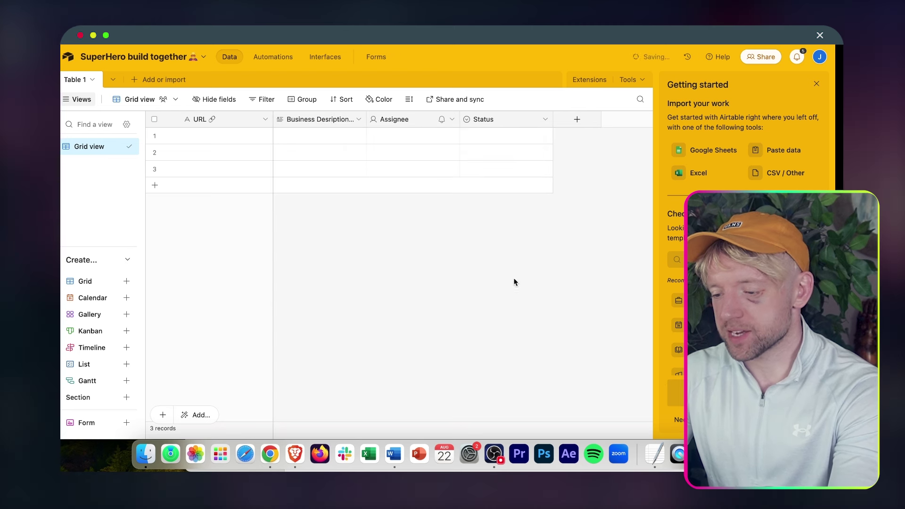
# - Insert a single line text 'Email' field right of Business Description
pyautogui.rightClick(323, 124)
pyautogui.click(346, 204)
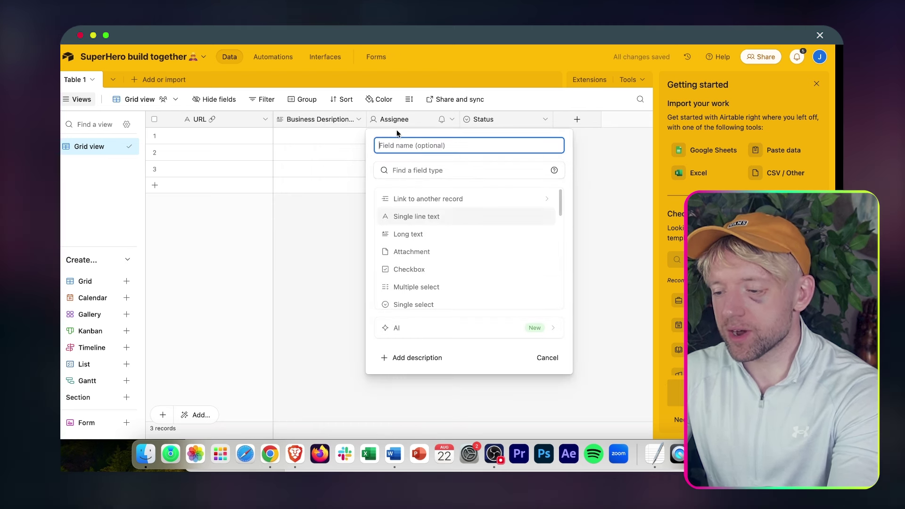
pyautogui.write('Email')
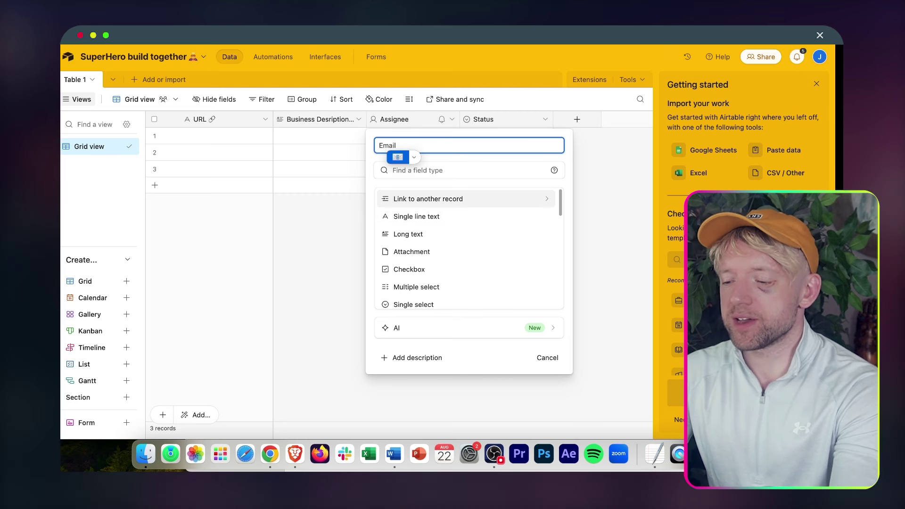
pyautogui.press('Return')
pyautogui.click(436, 217)
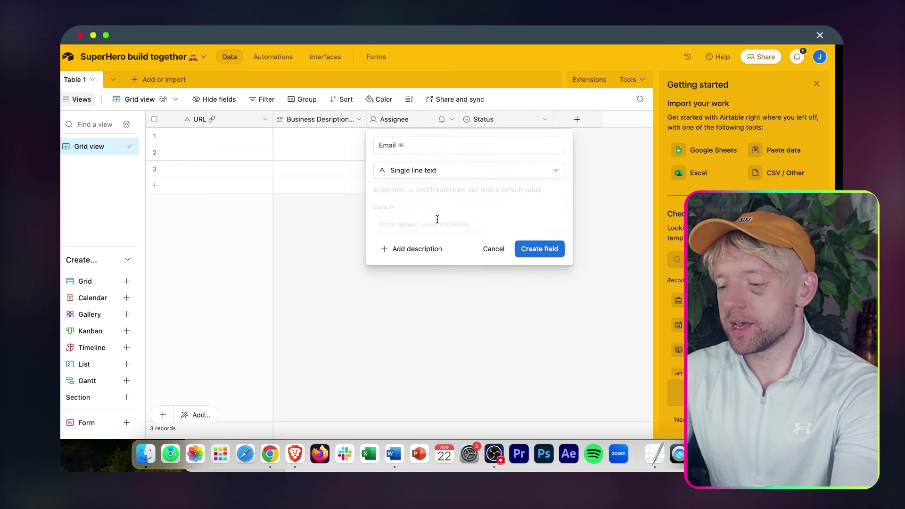
pyautogui.click(538, 249)
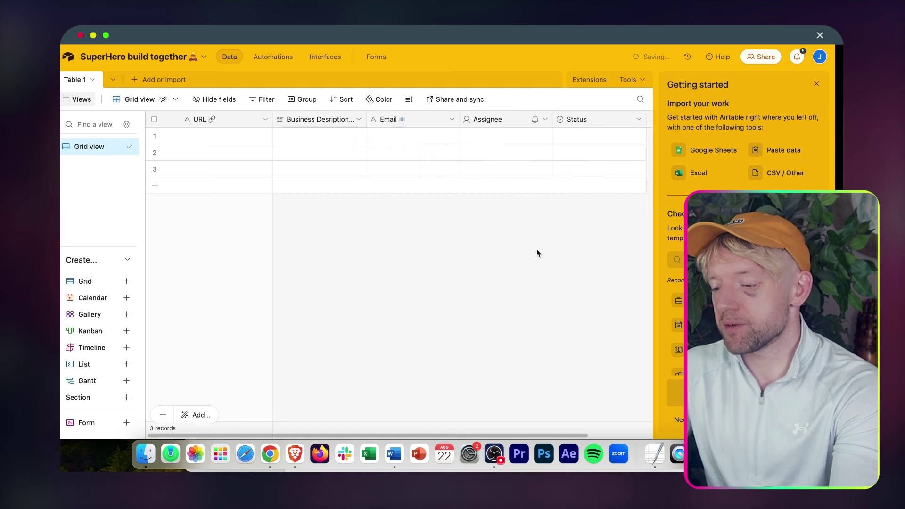
pyautogui.rightClick(490, 121)
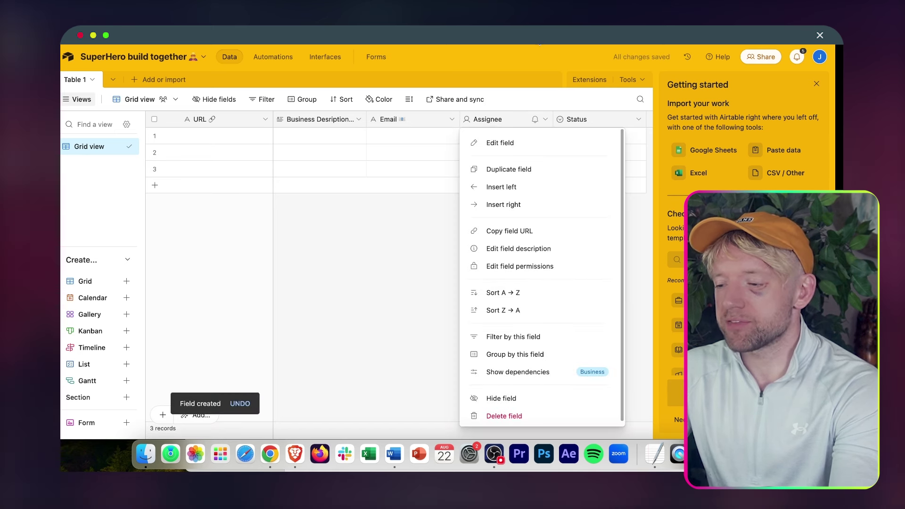
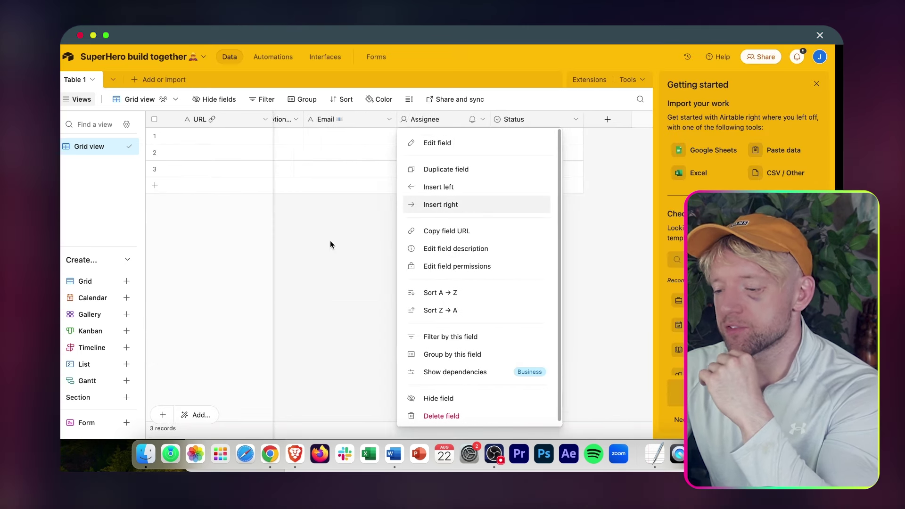
# - Turn the Assignee field into a long-text field named 'Image U' and widen its column
pyautogui.click(448, 145)
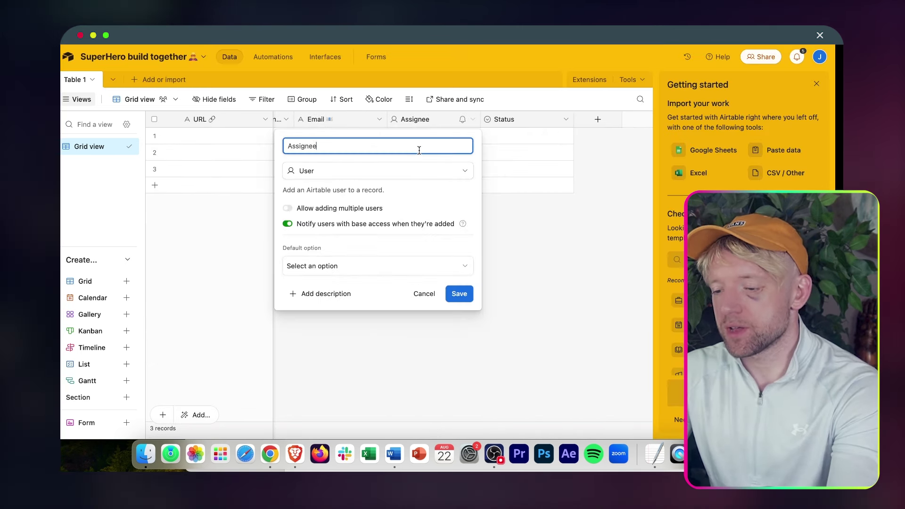
pyautogui.write('Image U')
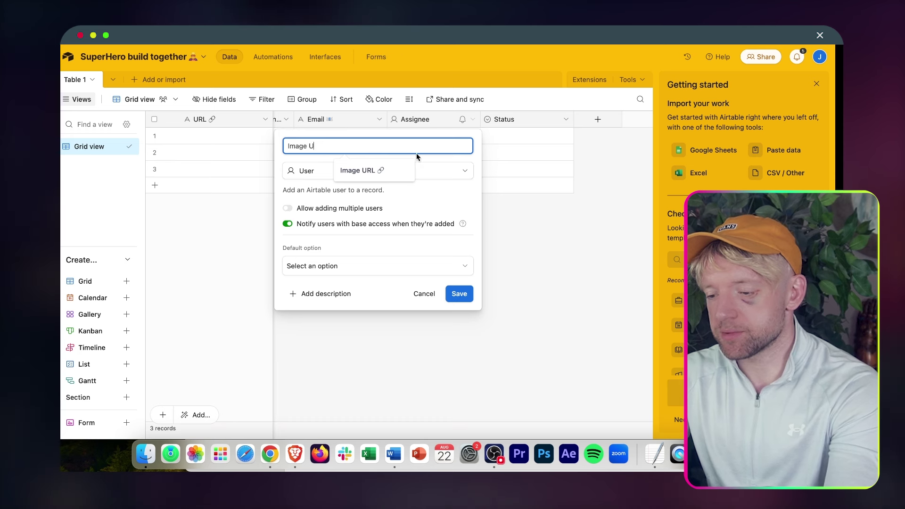
pyautogui.click(365, 174)
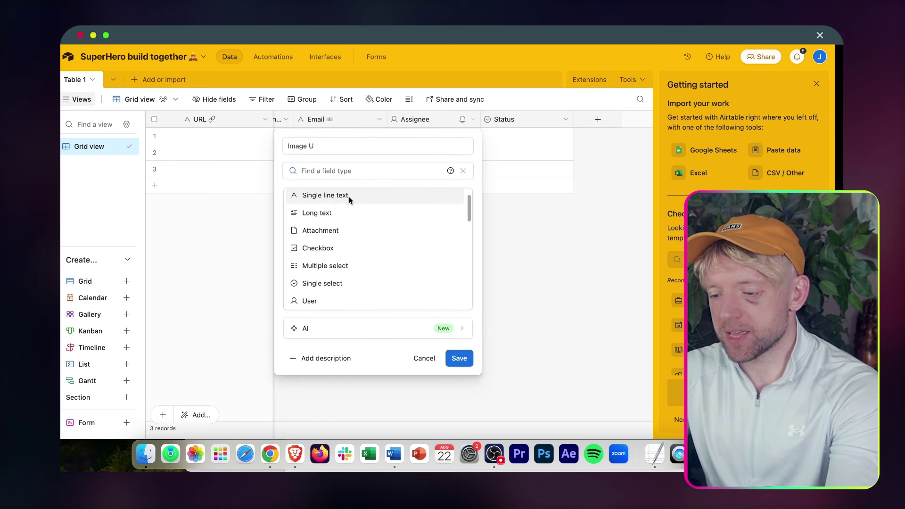
pyautogui.click(345, 212)
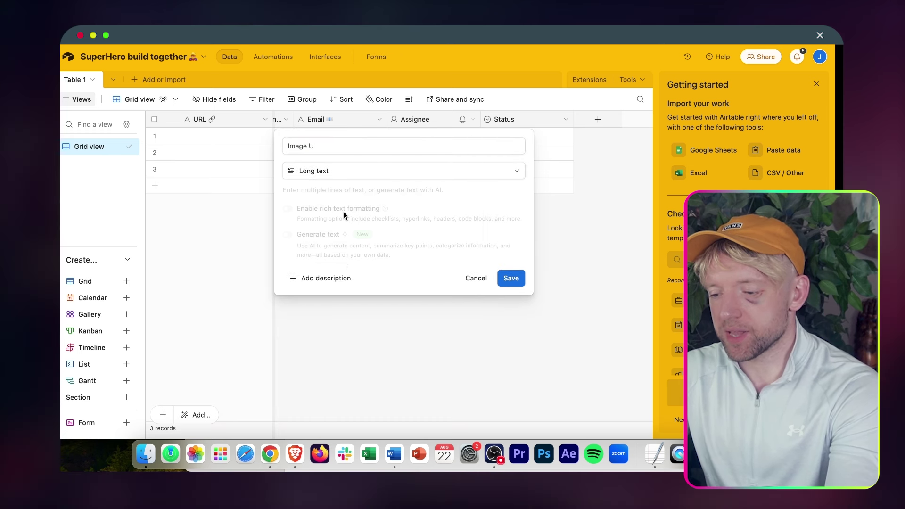
pyautogui.click(519, 278)
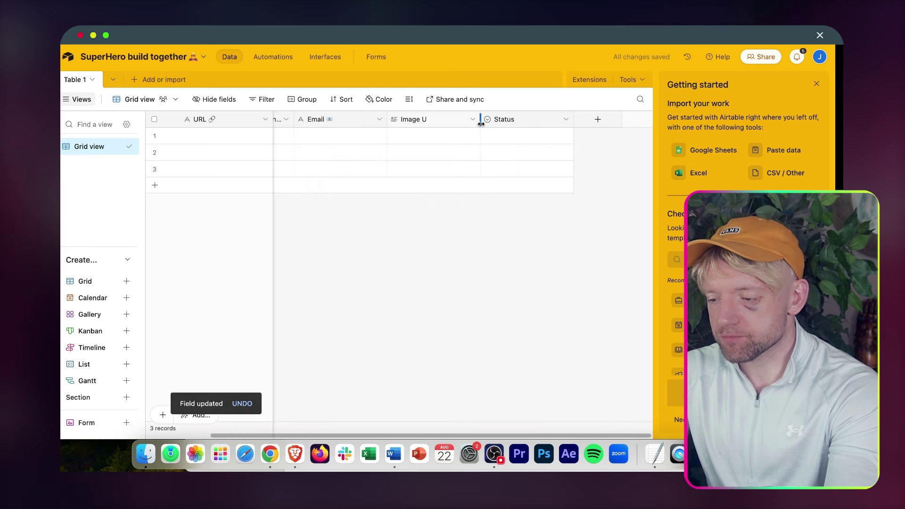
pyautogui.moveTo(480, 119); pyautogui.dragTo(537, 120)
# - Complete the field name as 'Image Url 🤩' and save it
pyautogui.rightClick(444, 122)
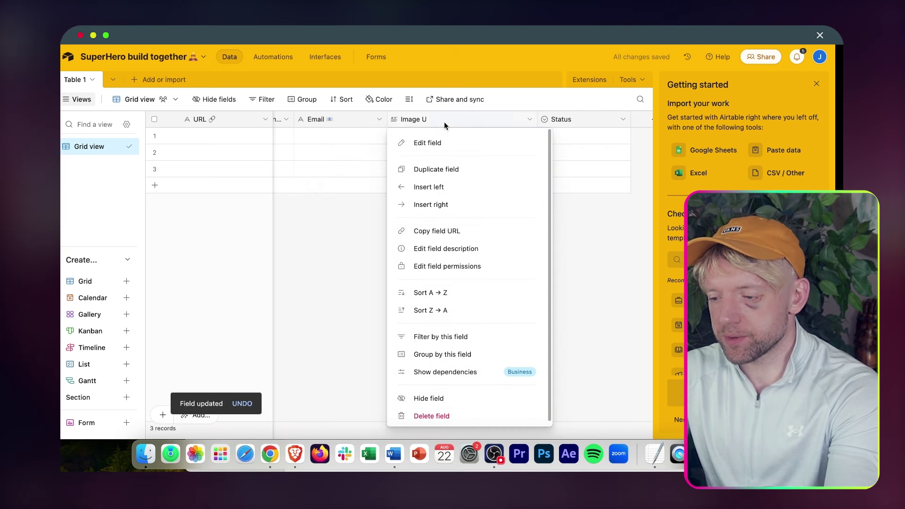
pyautogui.click(429, 140)
pyautogui.write('rl')
pyautogui.press('ctrl+super+space')
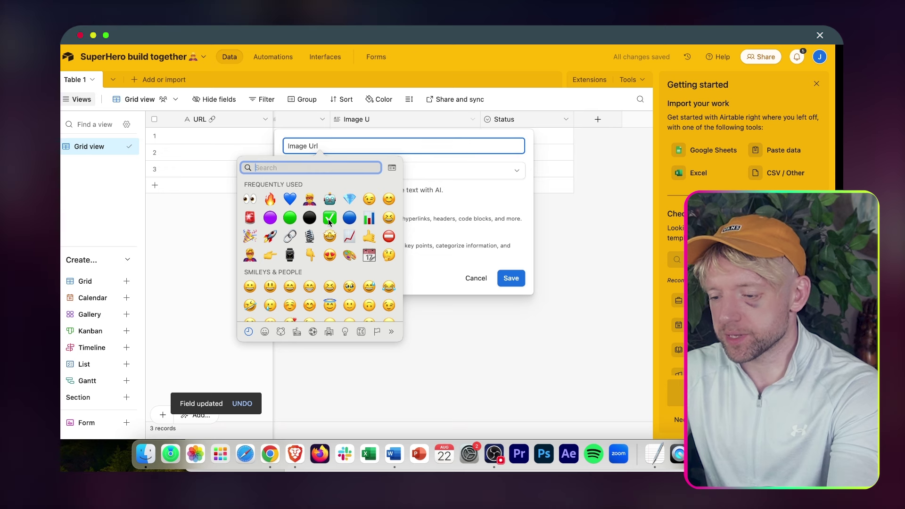
pyautogui.click(329, 235)
pyautogui.click(510, 278)
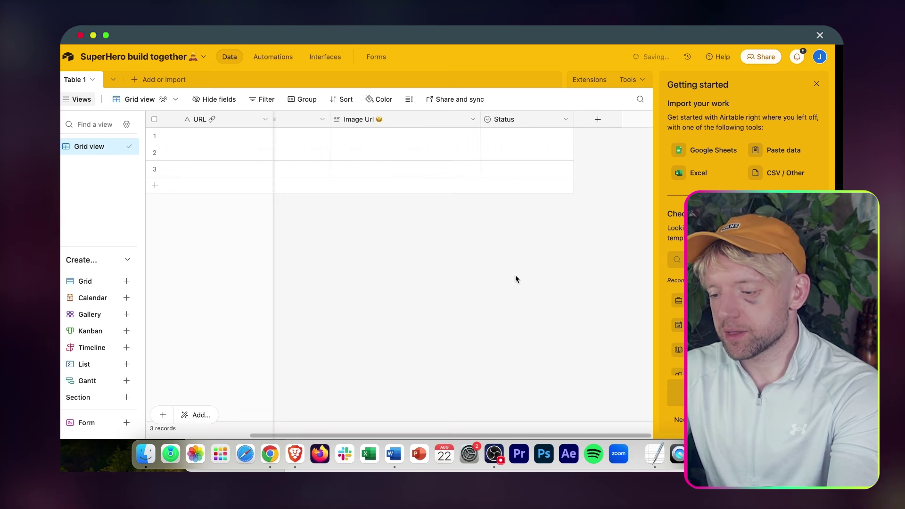
pyautogui.rightClick(509, 119)
pyautogui.click(448, 209)
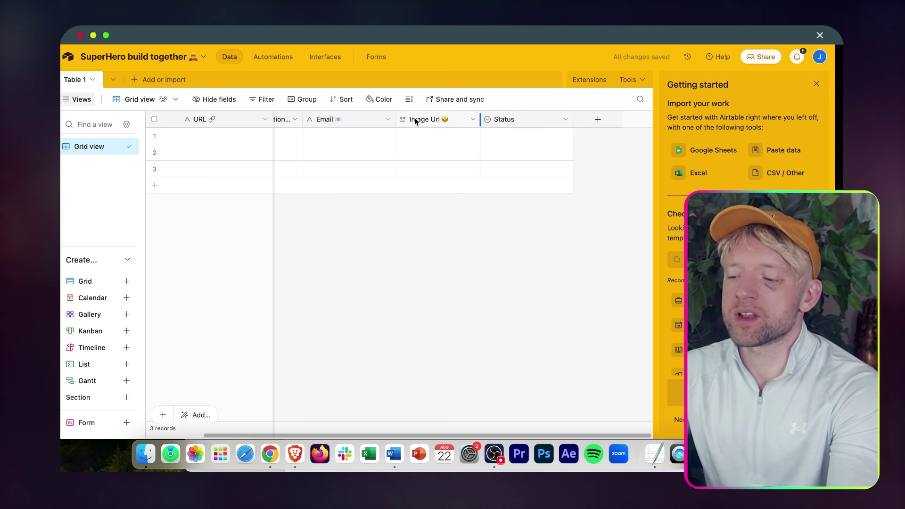
# - Close the Getting started panel and rename the Status option Todo to 'Deny ⛔'
pyautogui.click(816, 84)
pyautogui.click(589, 121)
pyautogui.rightClick(604, 117)
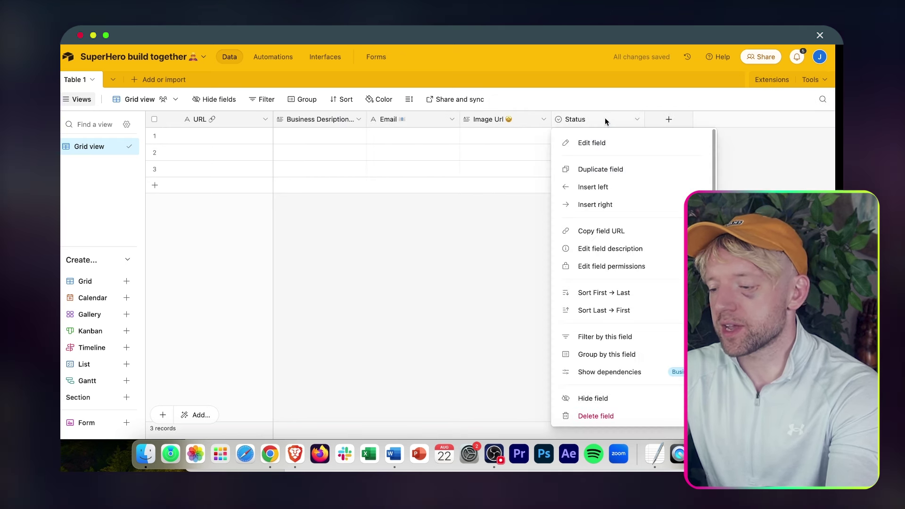
pyautogui.click(603, 139)
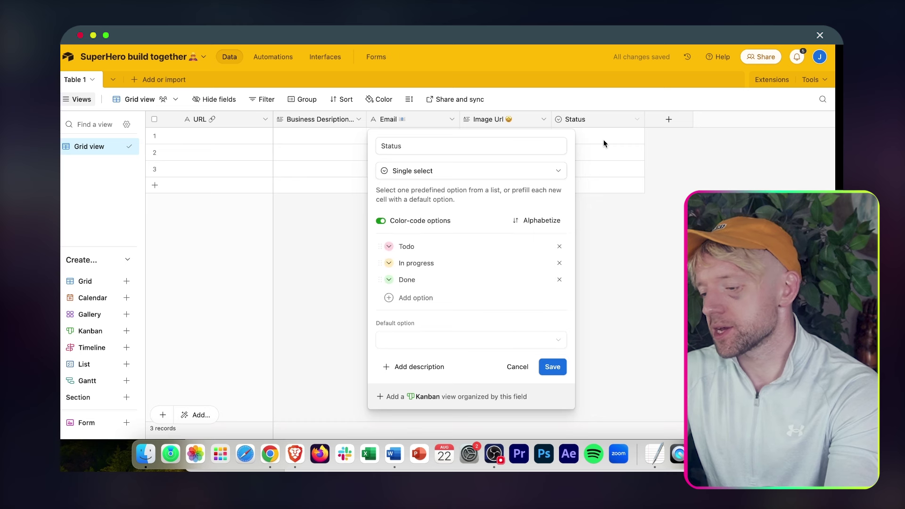
pyautogui.click(425, 246)
pyautogui.write('Deny')
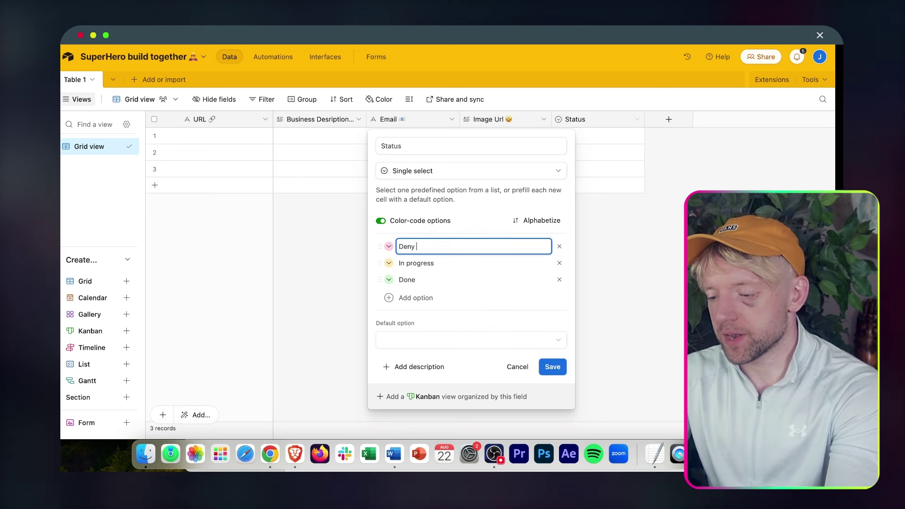
pyautogui.press('ctrl+super+space')
pyautogui.click(485, 130)
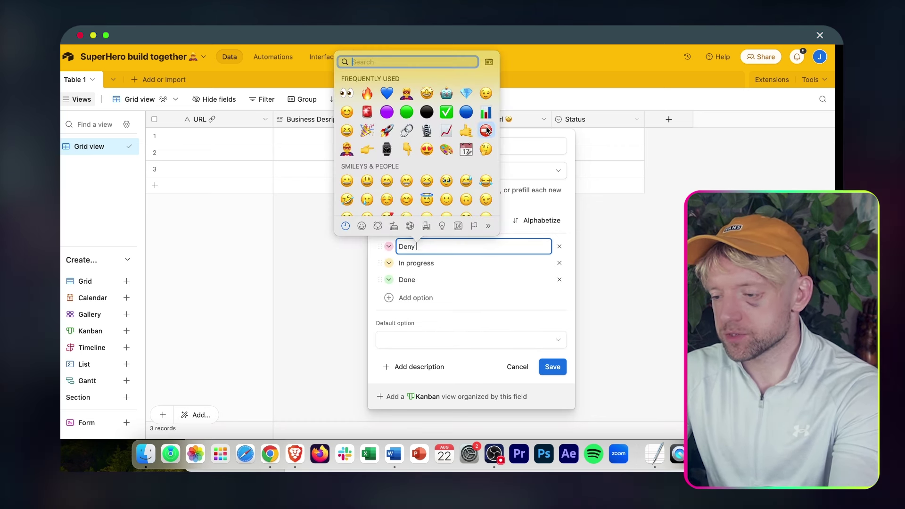
# - Rename Done to 'Approved ✅', delete In progress, and save the Status field
pyautogui.click(425, 278)
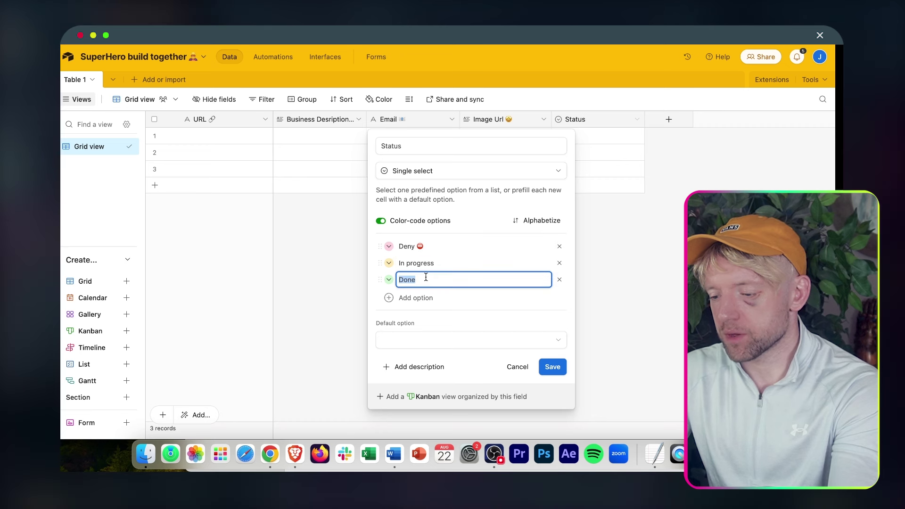
pyautogui.write('Approved')
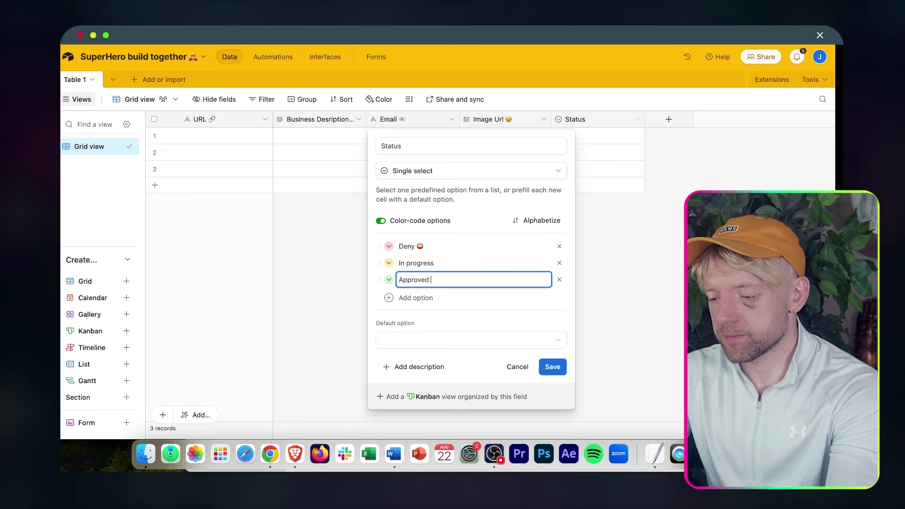
pyautogui.press('ctrl+super+space')
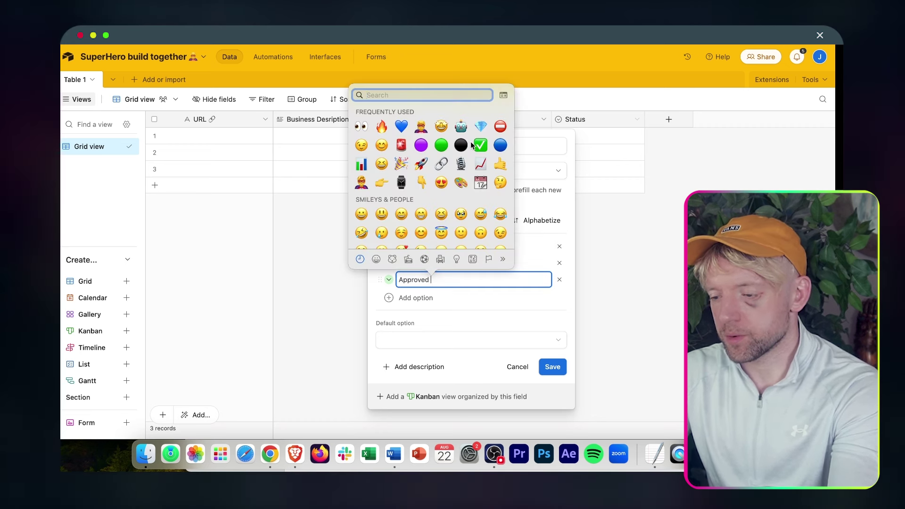
pyautogui.click(481, 146)
pyautogui.click(559, 263)
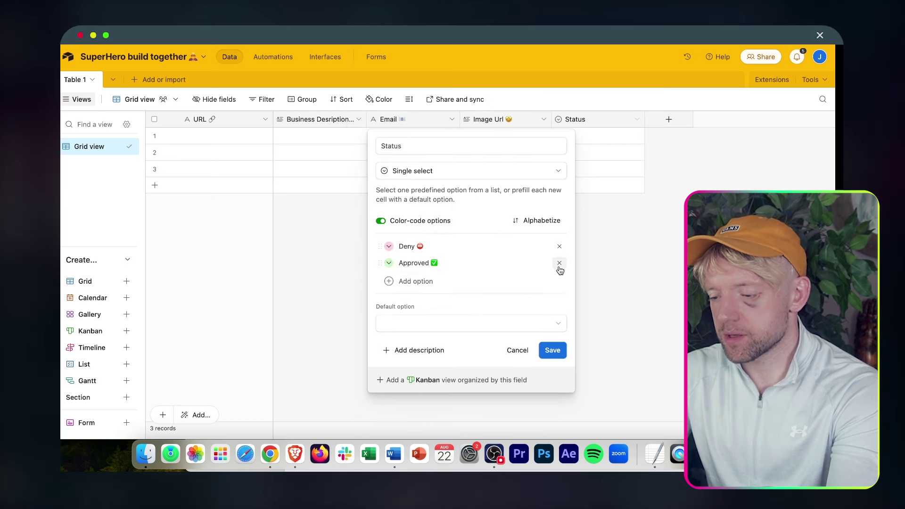
pyautogui.click(557, 351)
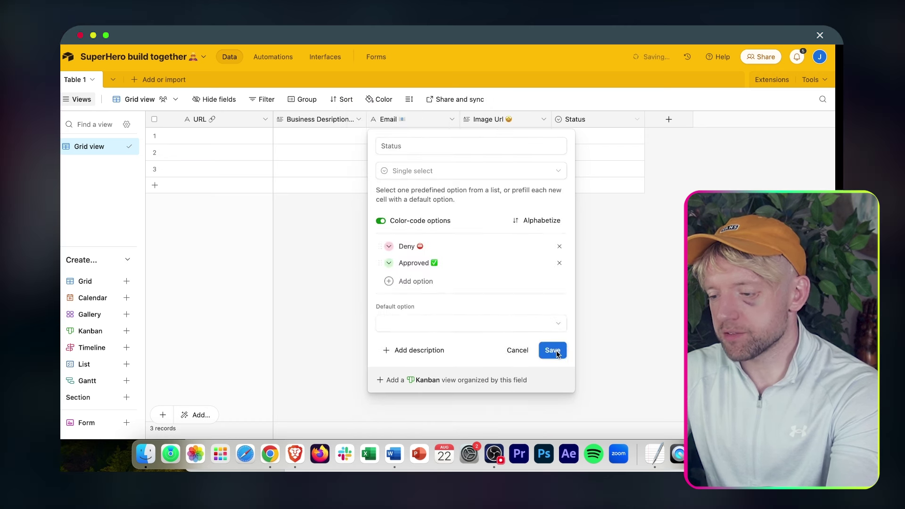
pyautogui.doubleClick(593, 119)
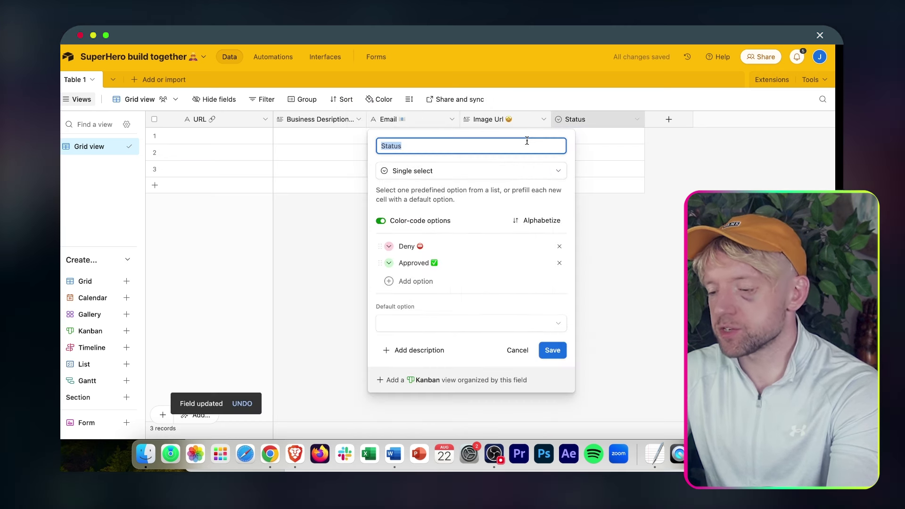
# - Make the field a Created Time type named 'Created Time ⏰' and save it
pyautogui.click(489, 172)
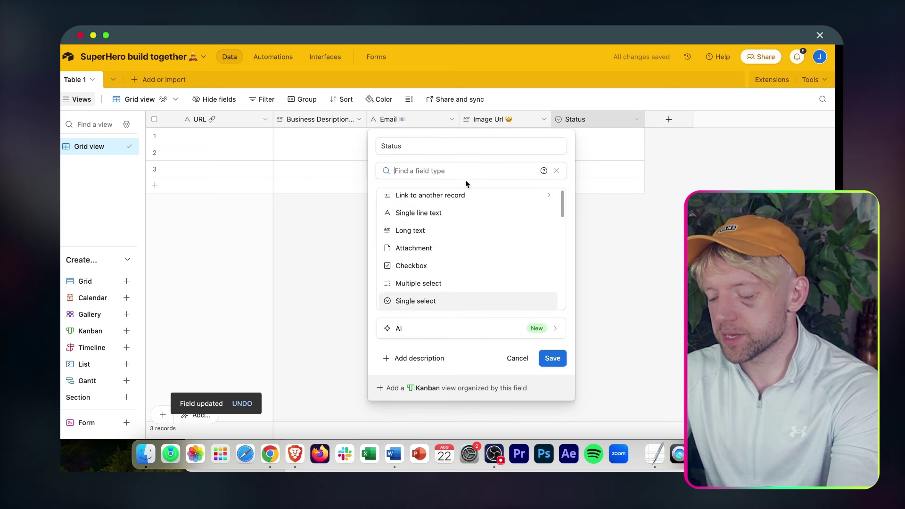
pyautogui.write('date')
pyautogui.click(461, 172)
pyautogui.click(460, 172)
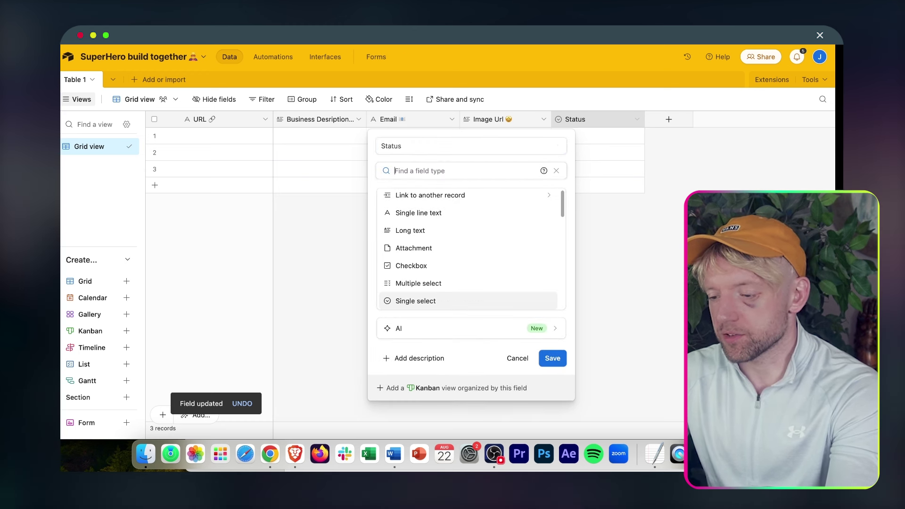
pyautogui.write('text')
pyautogui.press('BackSpace')
pyautogui.press('BackSpace')
pyautogui.press('BackSpace')
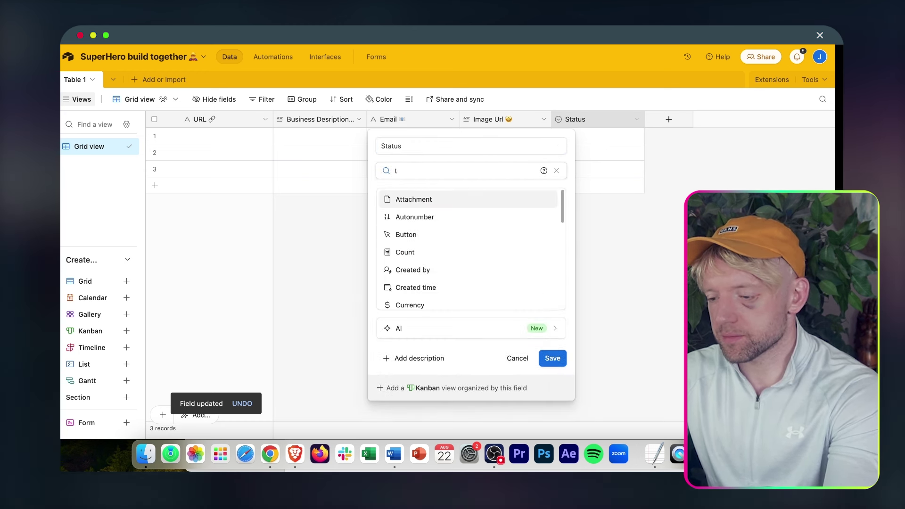
pyautogui.write('im')
pyautogui.click(444, 199)
pyautogui.doubleClick(453, 146)
pyautogui.write('Cr')
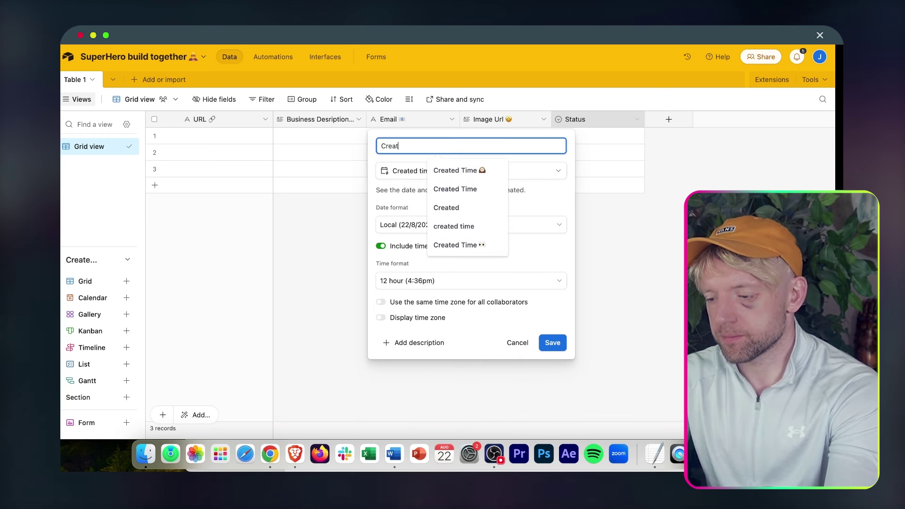
pyautogui.write('eat')
pyautogui.click(489, 173)
pyautogui.click(561, 347)
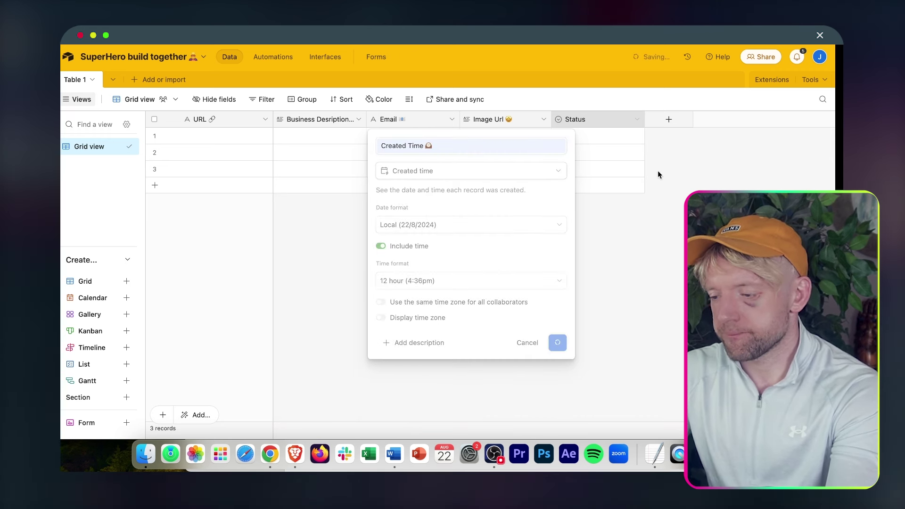
# - Add a Last Modified Time field, widen columns, and pan the Make canvas to the last modules
pyautogui.click(668, 119)
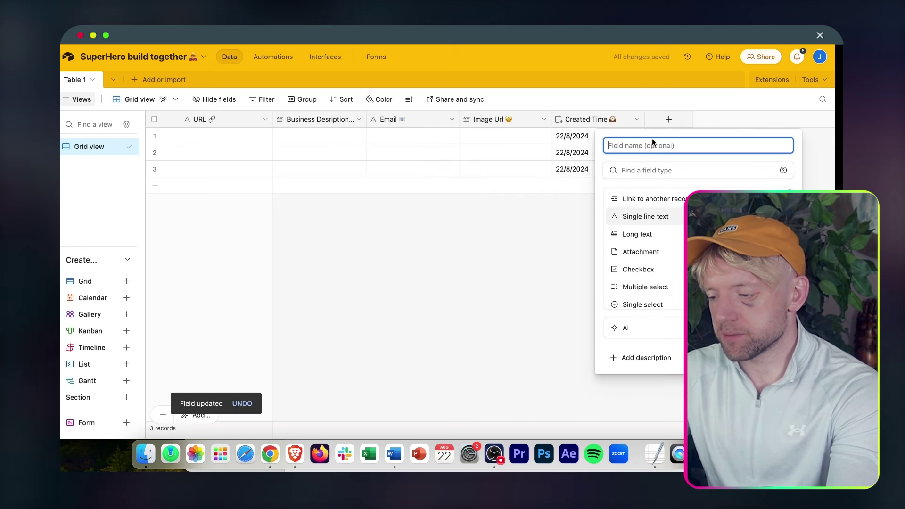
pyautogui.write('L')
pyautogui.click(645, 165)
pyautogui.write('last')
pyautogui.click(650, 216)
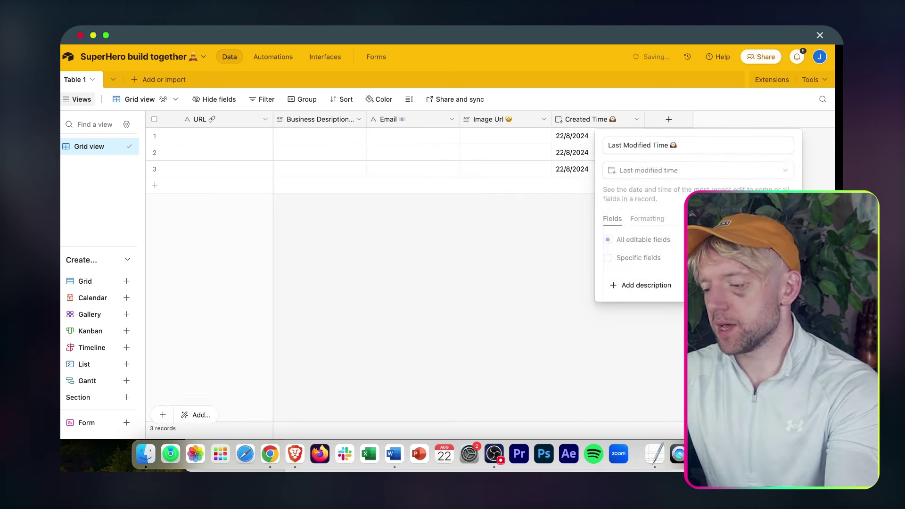
pyautogui.press('Return')
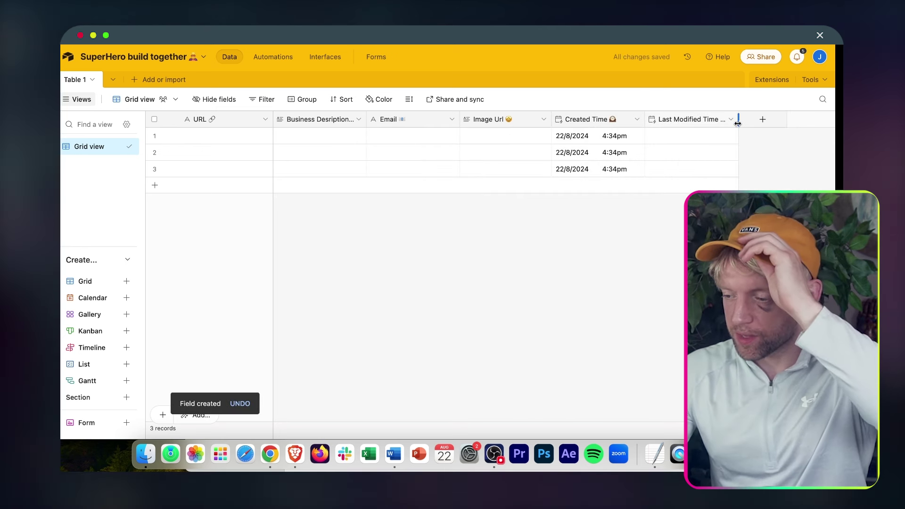
pyautogui.moveTo(737, 123); pyautogui.dragTo(774, 123)
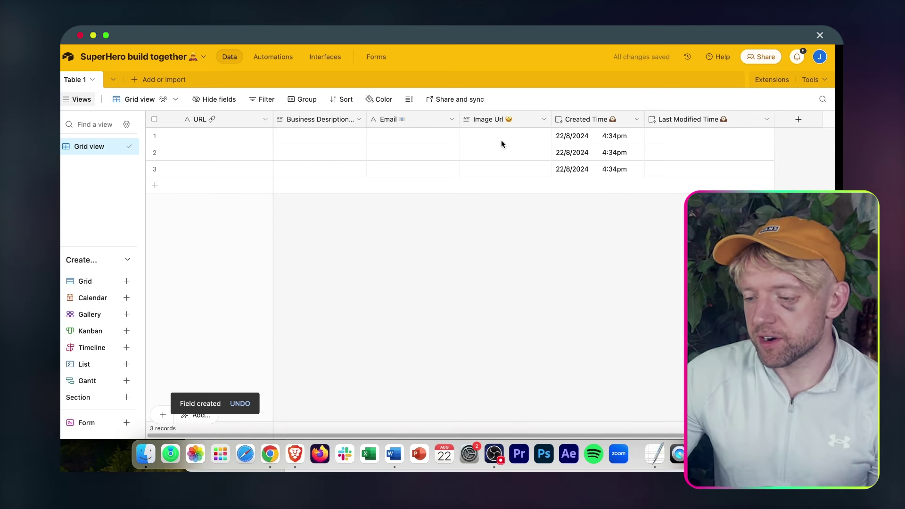
pyautogui.moveTo(366, 119); pyautogui.dragTo(405, 119)
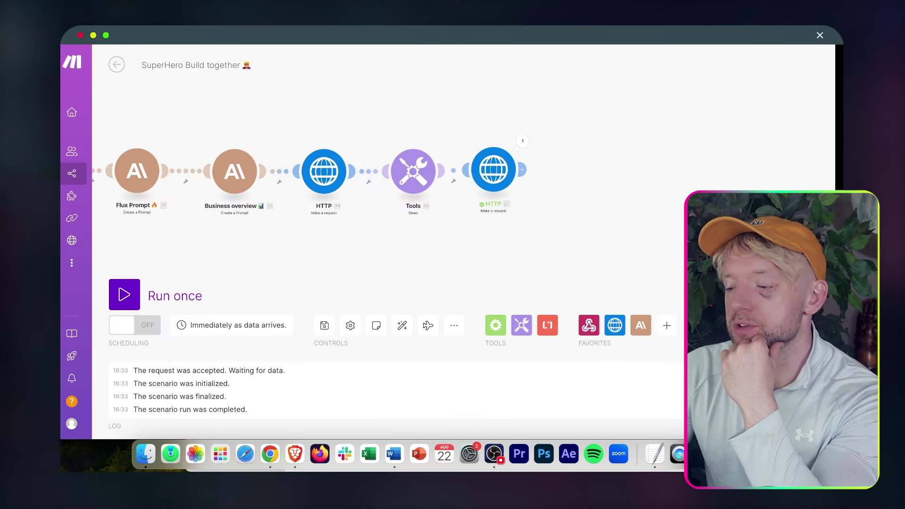
pyautogui.moveTo(623, 178); pyautogui.dragTo(404, 196)
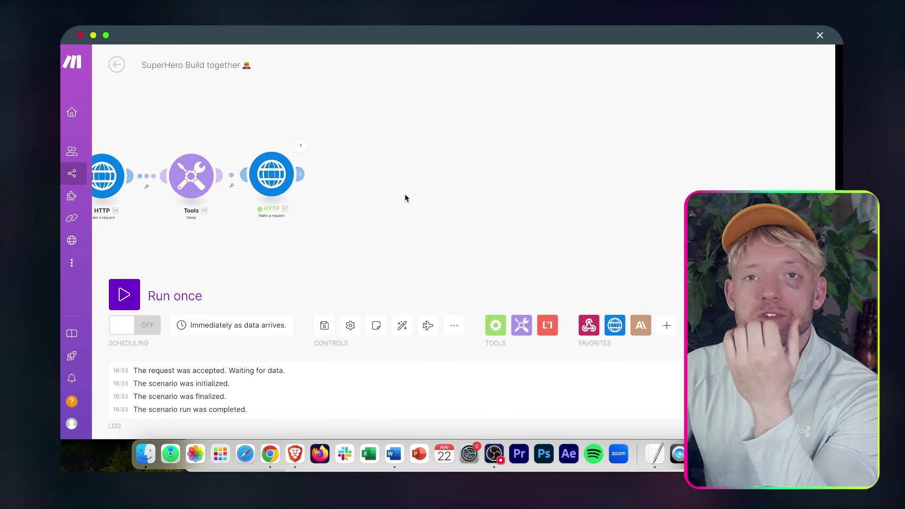
# - Add an Airtable Create a Record module after HTTP 37, using base SuperHero build together and Table 1
pyautogui.click(302, 175)
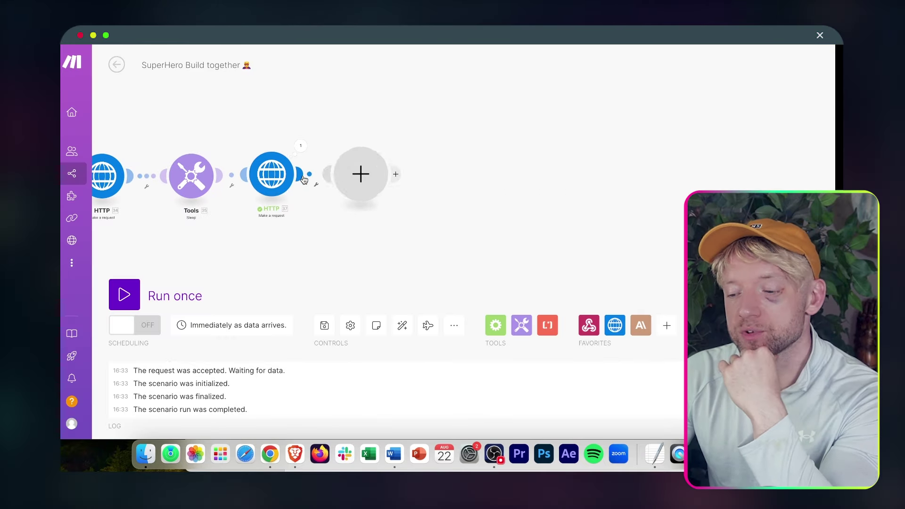
pyautogui.write('airt')
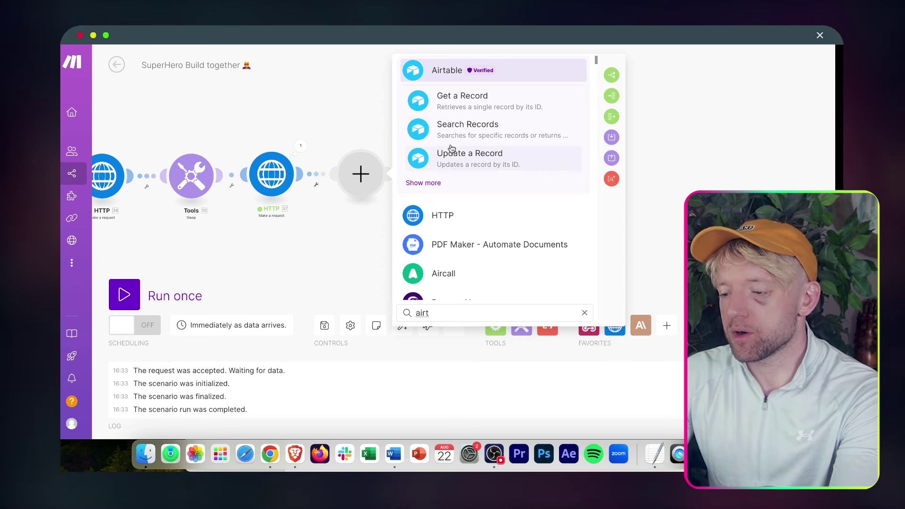
pyautogui.click(423, 183)
pyautogui.click(510, 218)
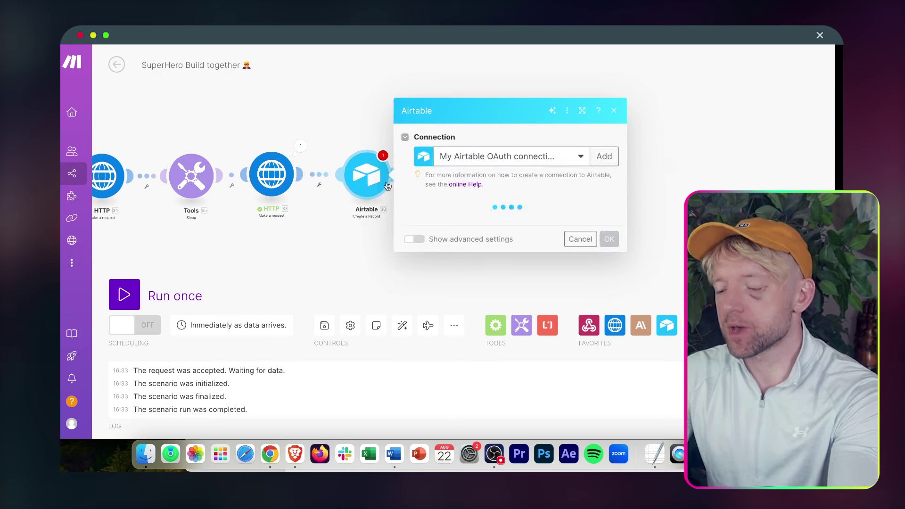
pyautogui.click(482, 172)
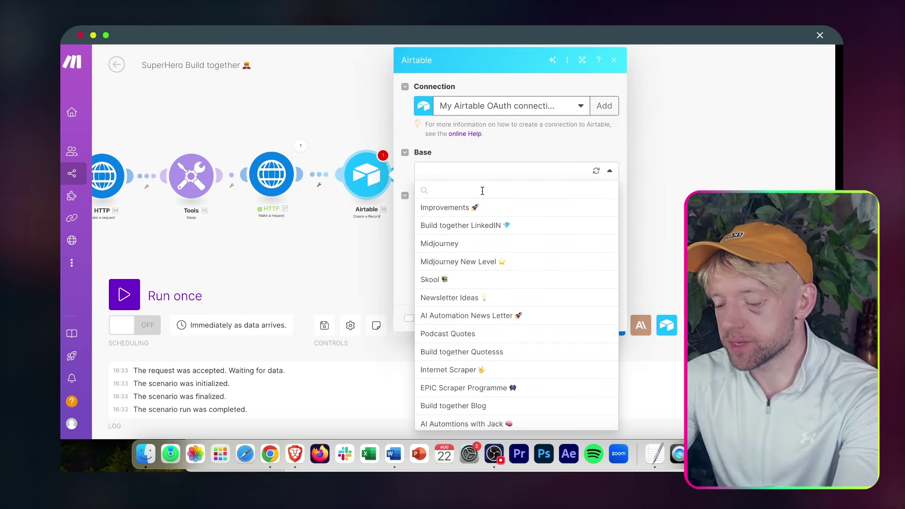
pyautogui.write('super')
pyautogui.click(510, 225)
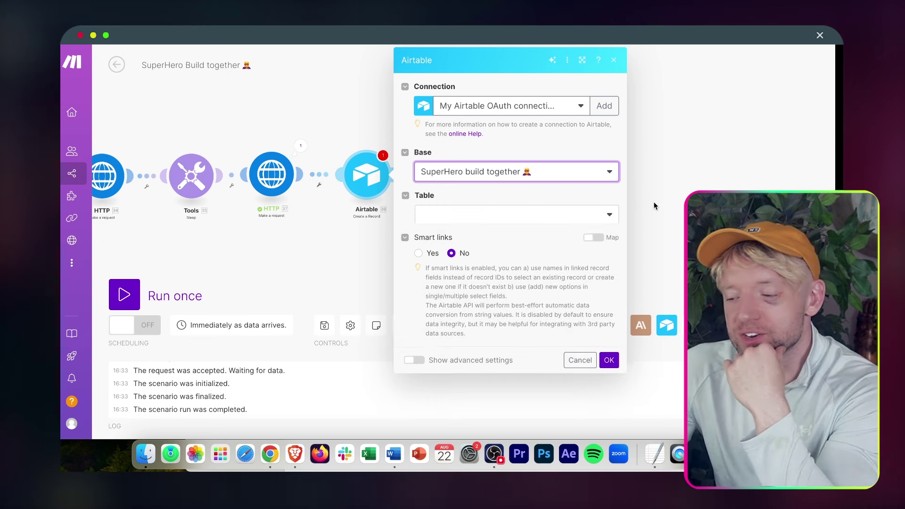
pyautogui.click(547, 220)
pyautogui.click(524, 231)
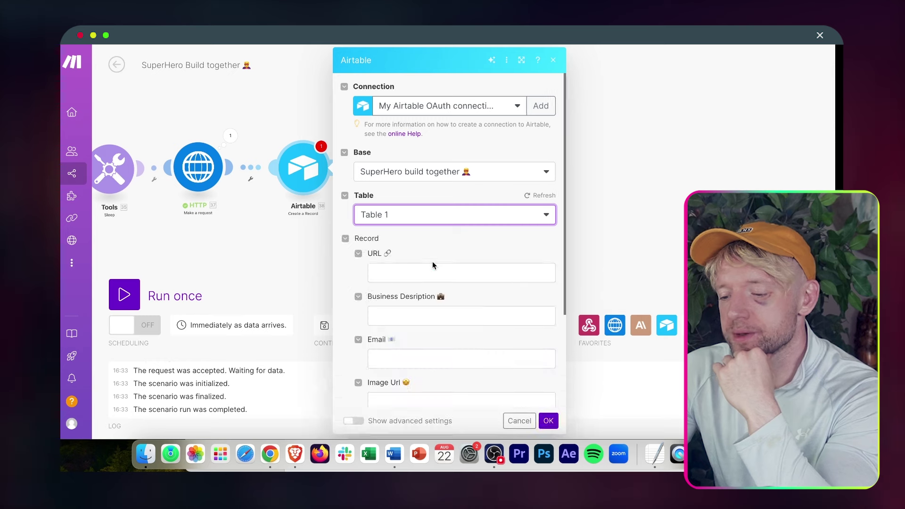
# - Map URL to 28. url, Business Desription to 32. Text Response, and Email to 28. selectedText
pyautogui.scroll(-3, 432, 263)
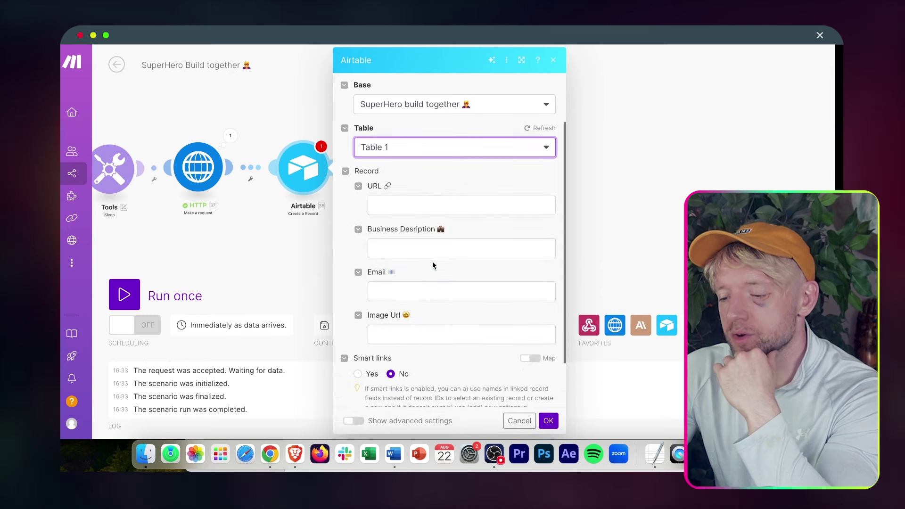
pyautogui.click(424, 202)
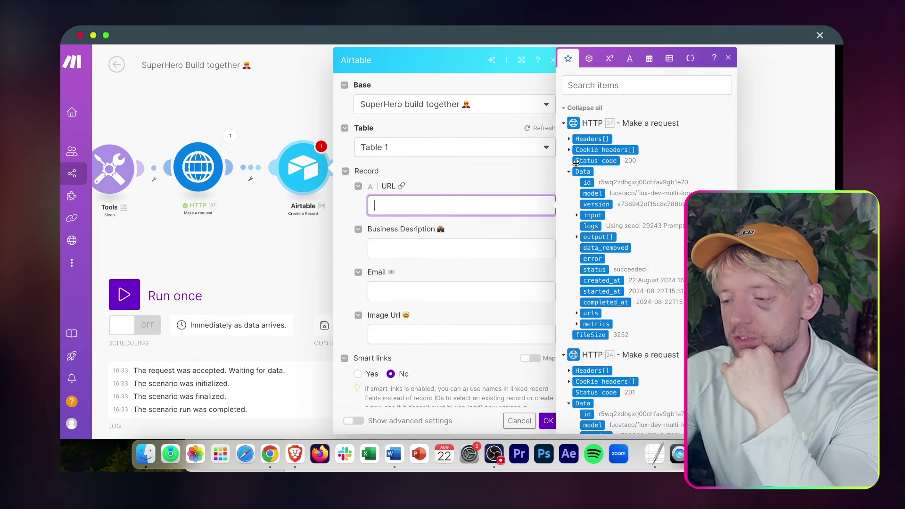
pyautogui.scroll(-10, 651, 371)
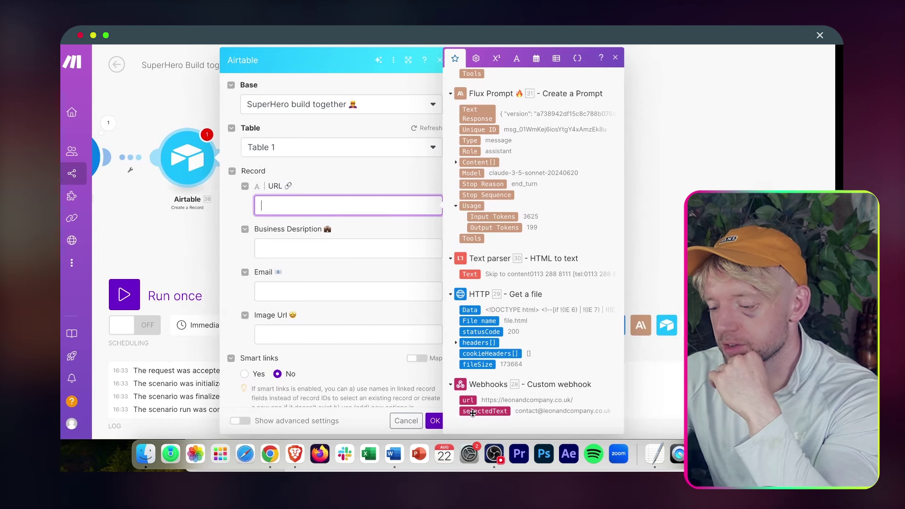
pyautogui.click(468, 400)
pyautogui.click(307, 248)
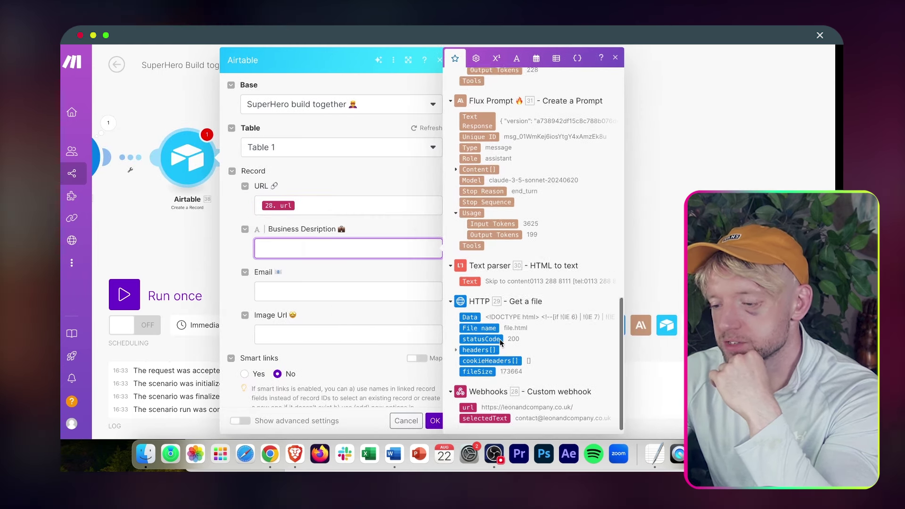
pyautogui.scroll(5, 500, 338)
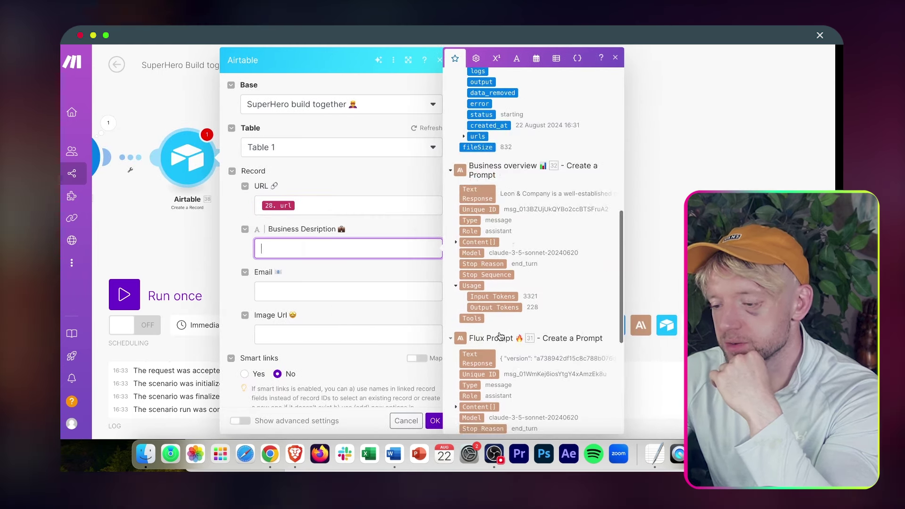
pyautogui.click(482, 193)
pyautogui.click(351, 286)
pyautogui.scroll(-5, 499, 295)
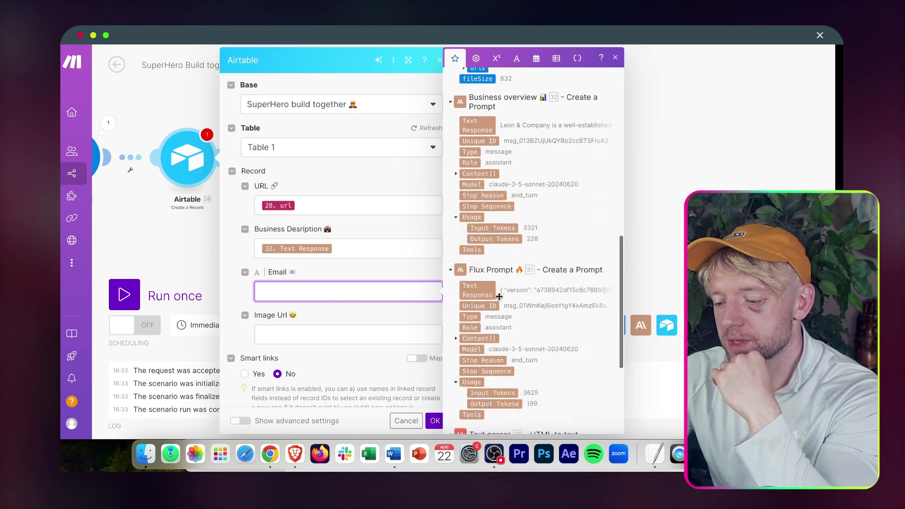
pyautogui.click(500, 411)
# - Map Image Url to 37. Data.output[1] and confirm the module settings
pyautogui.click(344, 335)
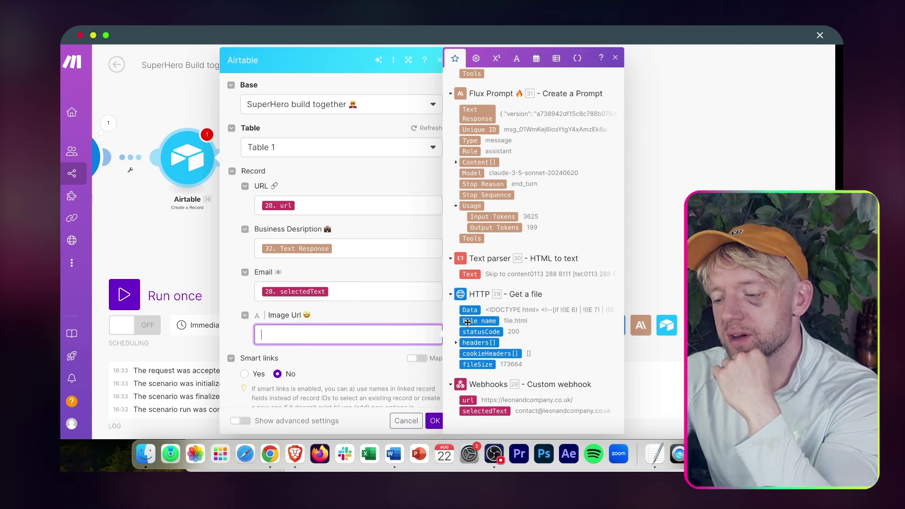
pyautogui.scroll(10, 505, 319)
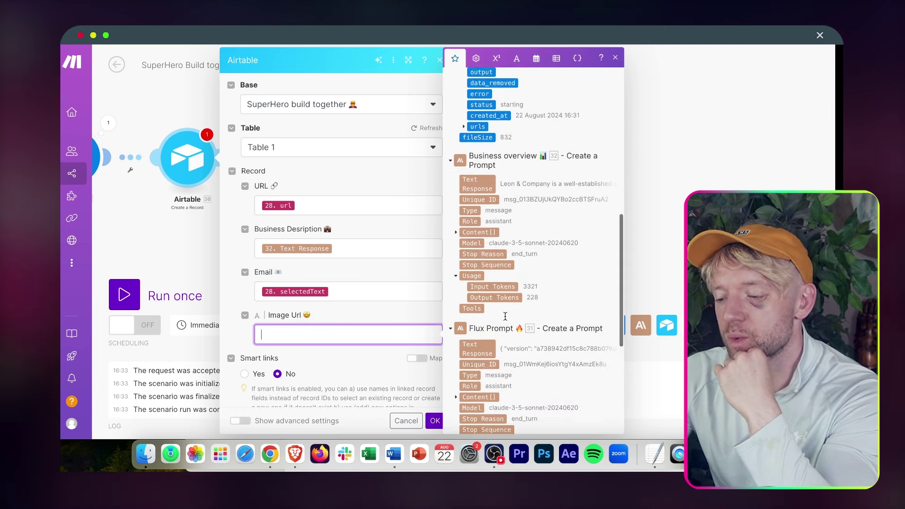
pyautogui.scroll(8, 505, 319)
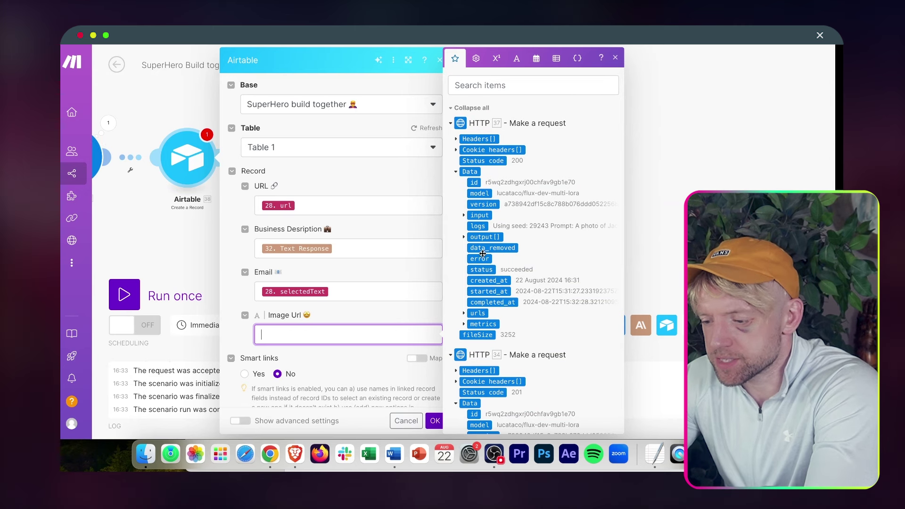
pyautogui.click(463, 314)
pyautogui.scroll(-2, 537, 309)
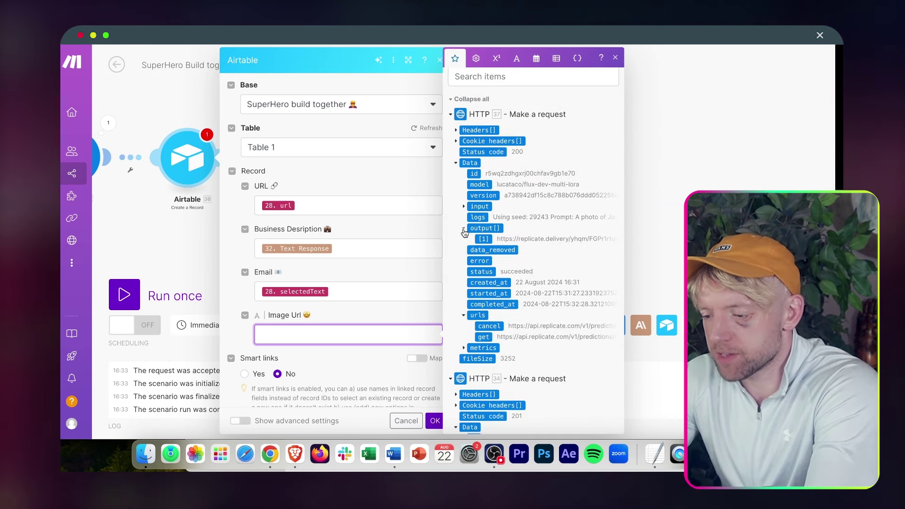
pyautogui.click(464, 228)
pyautogui.click(483, 239)
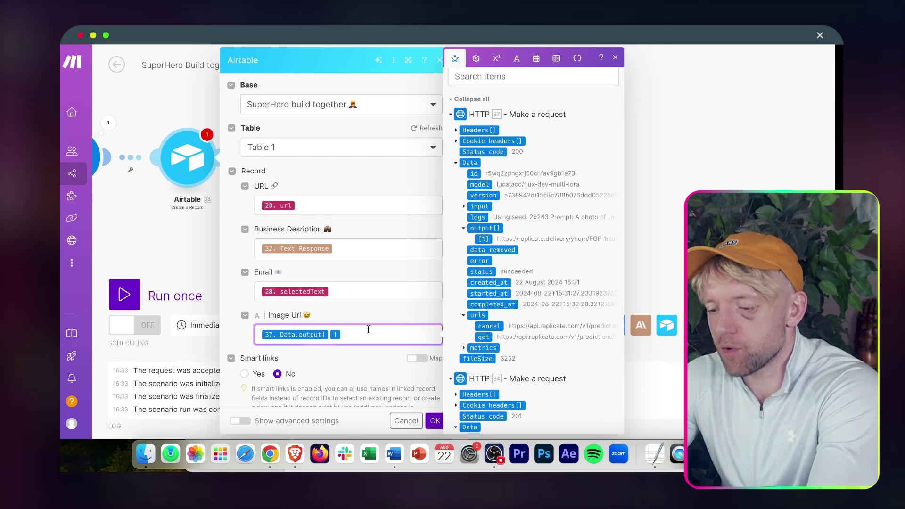
pyautogui.write('1')
pyautogui.press('super+a')
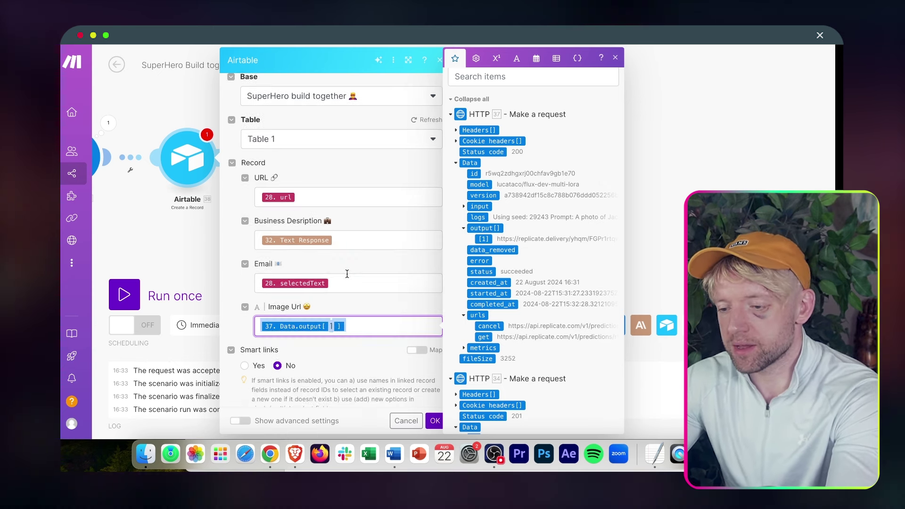
pyautogui.scroll(-2, 347, 273)
pyautogui.click(411, 414)
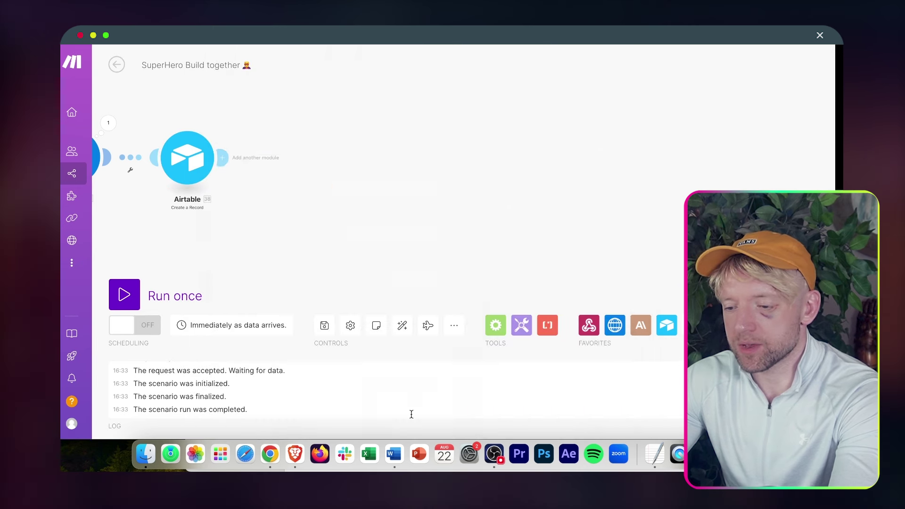
# - Clone the Airtable module three times so four Create a Record modules run in sequence
pyautogui.rightClick(270, 150)
pyautogui.click(302, 221)
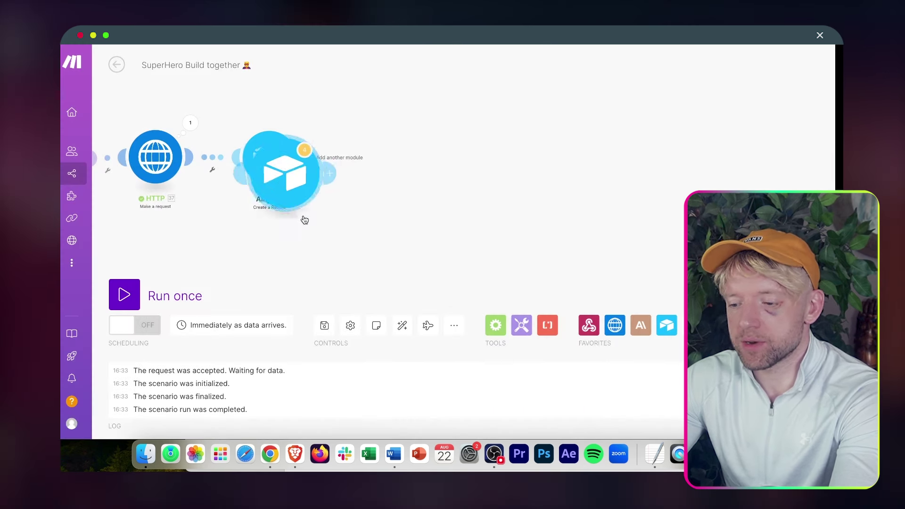
pyautogui.click(380, 174)
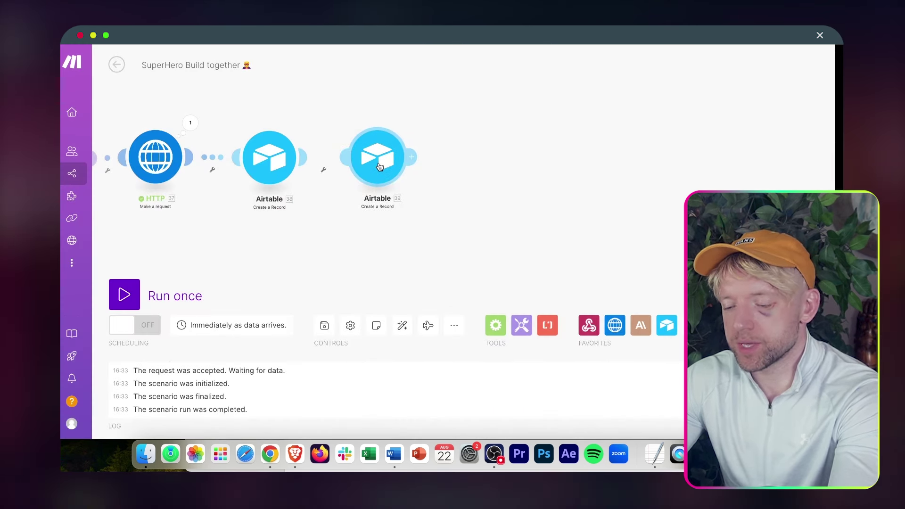
pyautogui.rightClick(381, 167)
pyautogui.click(411, 239)
pyautogui.click(473, 159)
pyautogui.rightClick(473, 161)
pyautogui.click(504, 238)
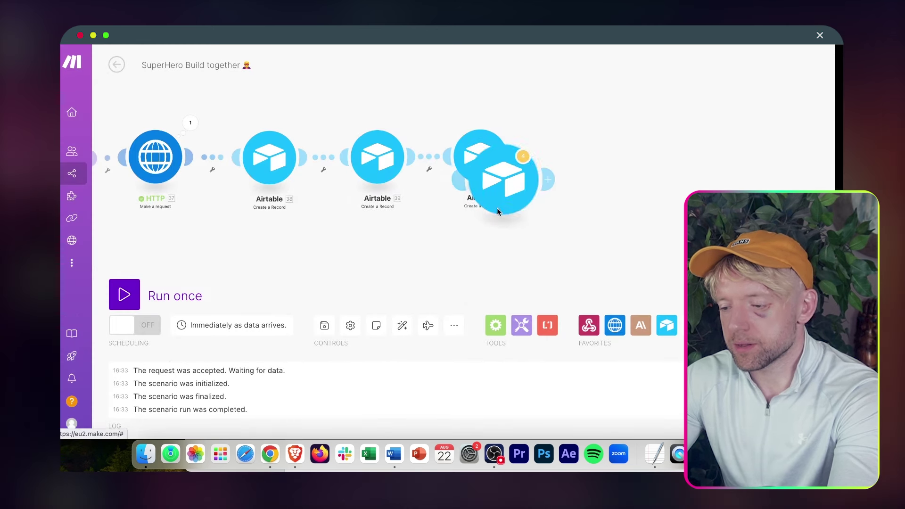
pyautogui.click(573, 171)
# - Set Airtable module 39's Image Url to output index 2 and save
pyautogui.click(375, 160)
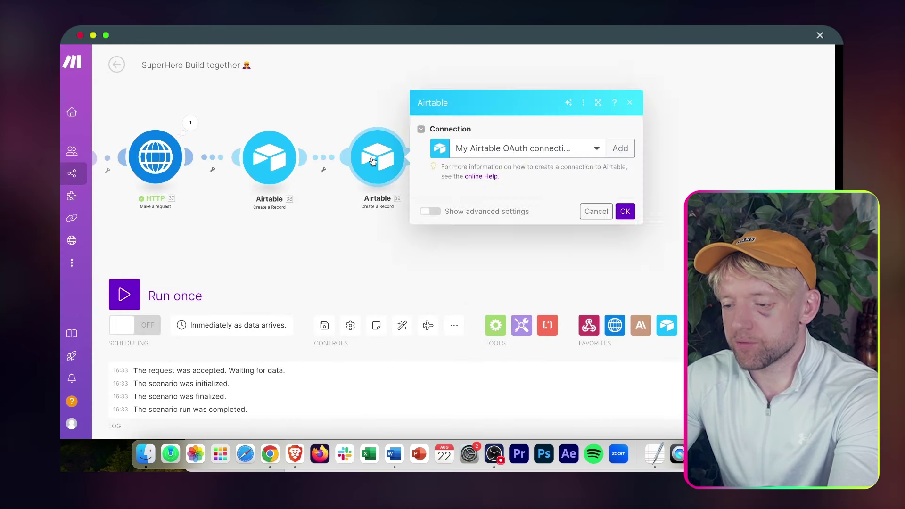
pyautogui.scroll(-3, 590, 267)
pyautogui.click(563, 277)
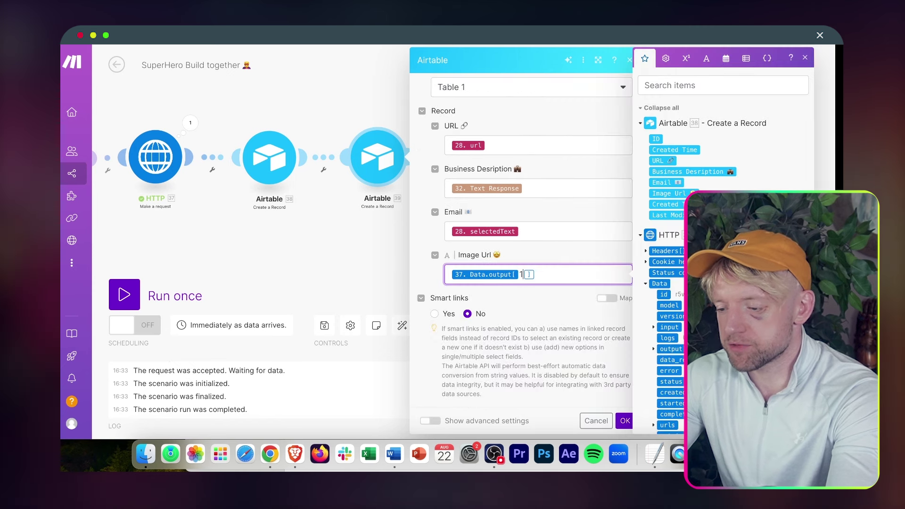
pyautogui.write('2')
pyautogui.click(624, 421)
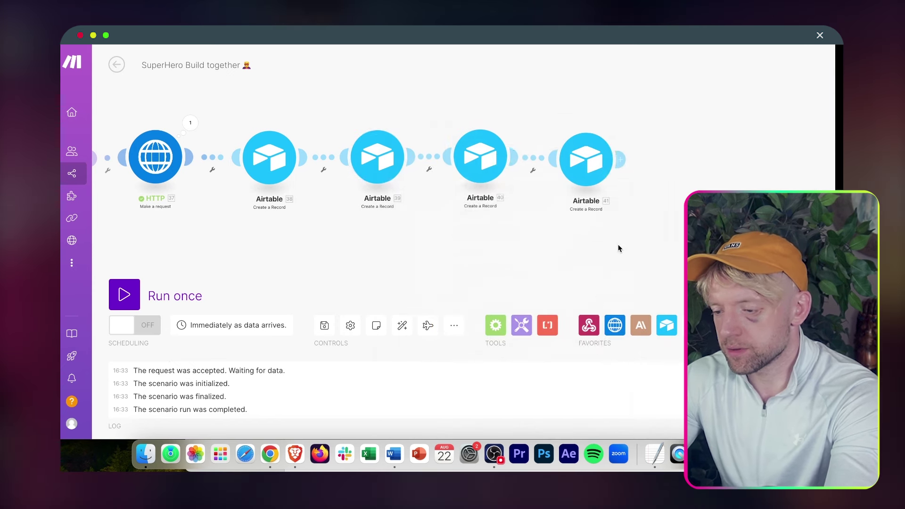
# - Set Airtable module 40's Image Url to output index 3 and confirm
pyautogui.moveTo(618, 244); pyautogui.dragTo(510, 237)
pyautogui.rightClick(403, 173)
pyautogui.click(418, 195)
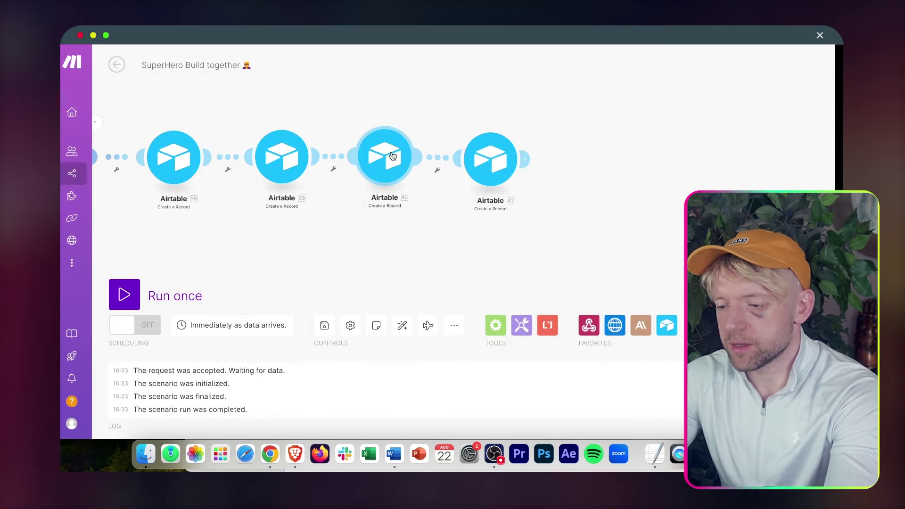
pyautogui.click(392, 156)
pyautogui.scroll(-3, 542, 311)
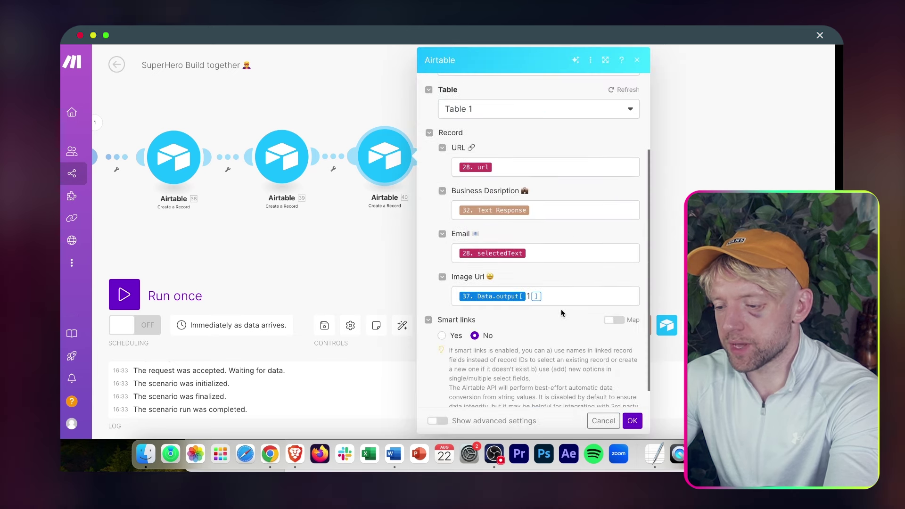
pyautogui.click(564, 297)
pyautogui.press('Left')
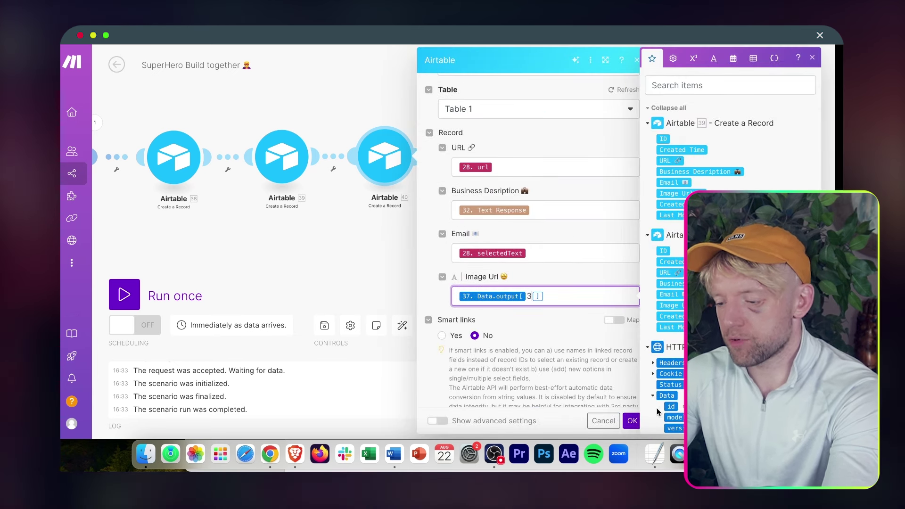
pyautogui.click(632, 420)
pyautogui.click(487, 157)
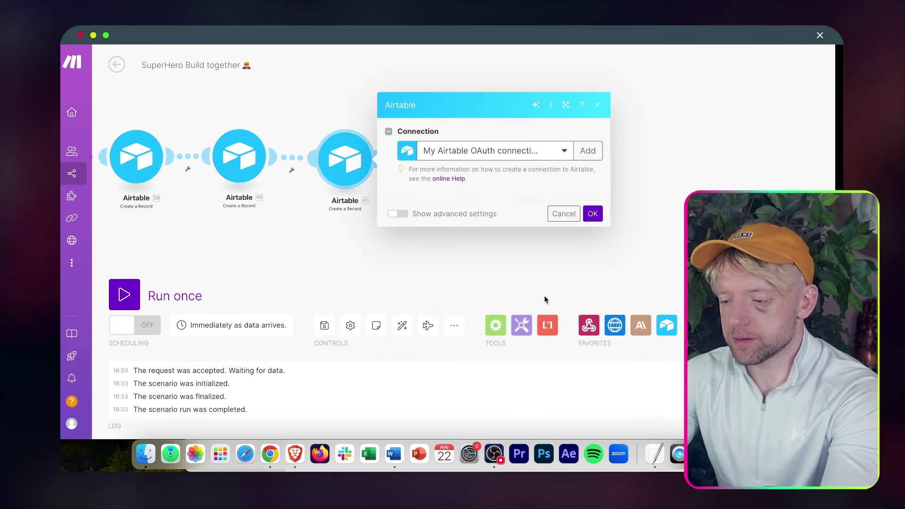
# - In module 41, set Image Url index 4 and prefix the URL with a purple circle and 4
pyautogui.scroll(-2, 526, 330)
pyautogui.click(523, 369)
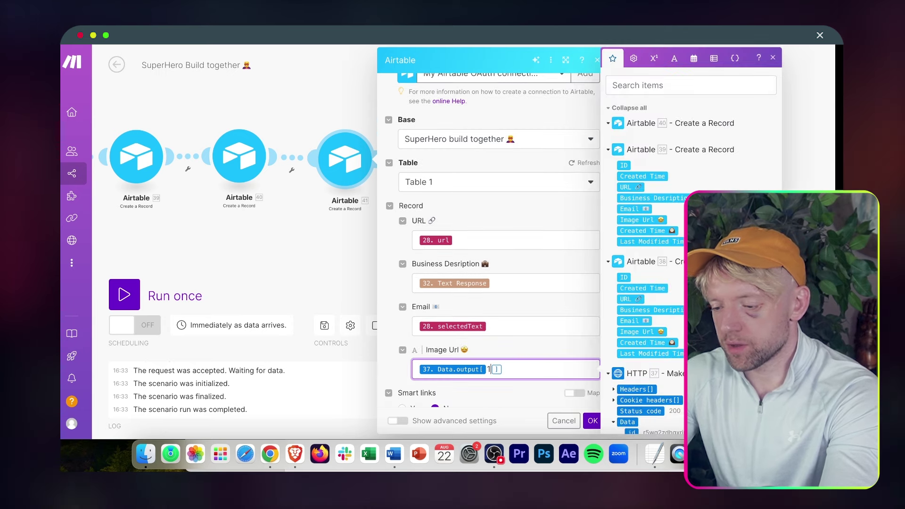
pyautogui.press('BackSpace')
pyautogui.write('4')
pyautogui.click(504, 240)
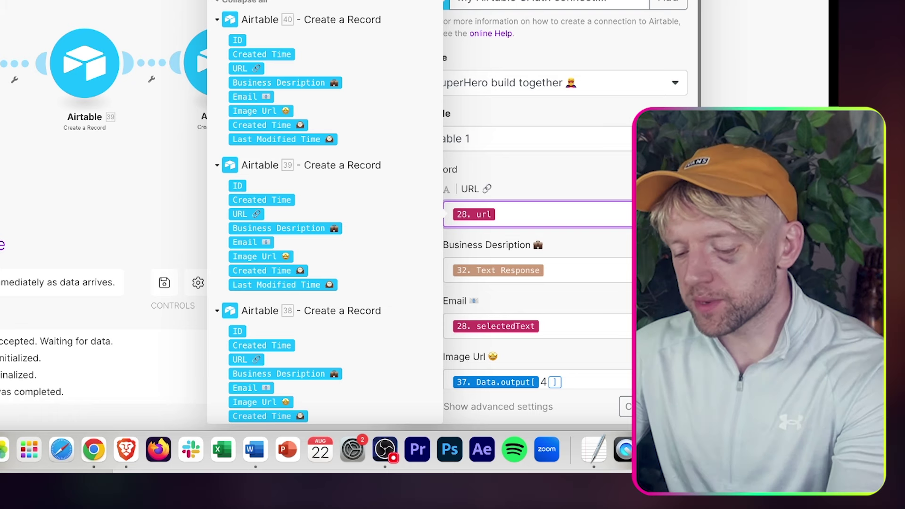
pyautogui.press('ctrl+super+space')
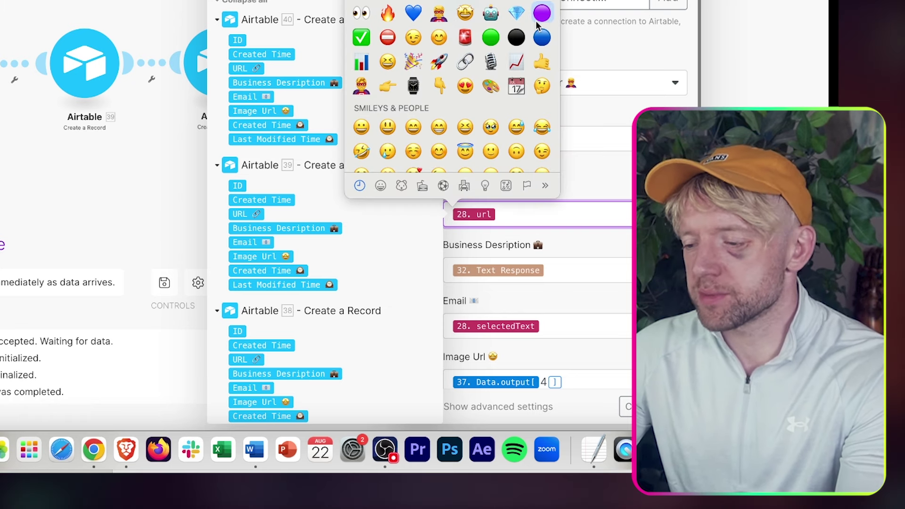
pyautogui.click(540, 17)
pyautogui.write('4')
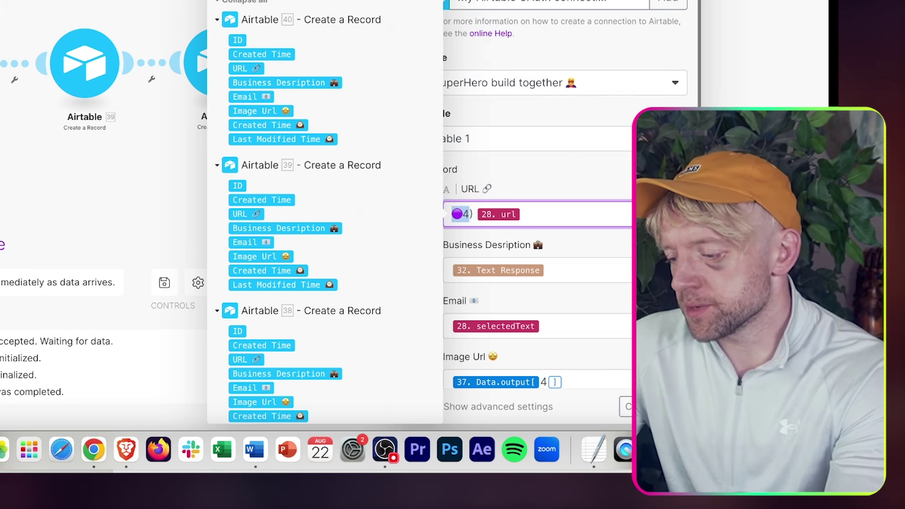
pyautogui.click(679, 406)
# - Prefix module 40's URL with a black circle and 3
pyautogui.click(237, 82)
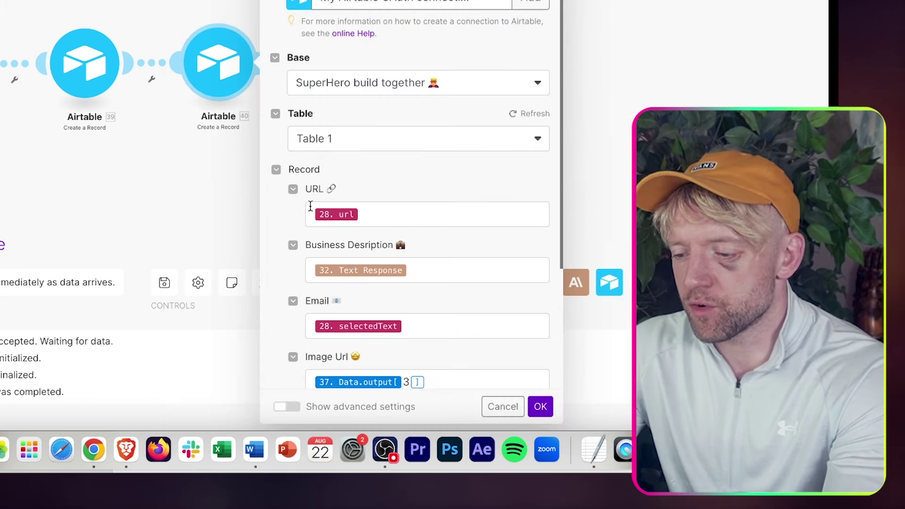
pyautogui.click(312, 218)
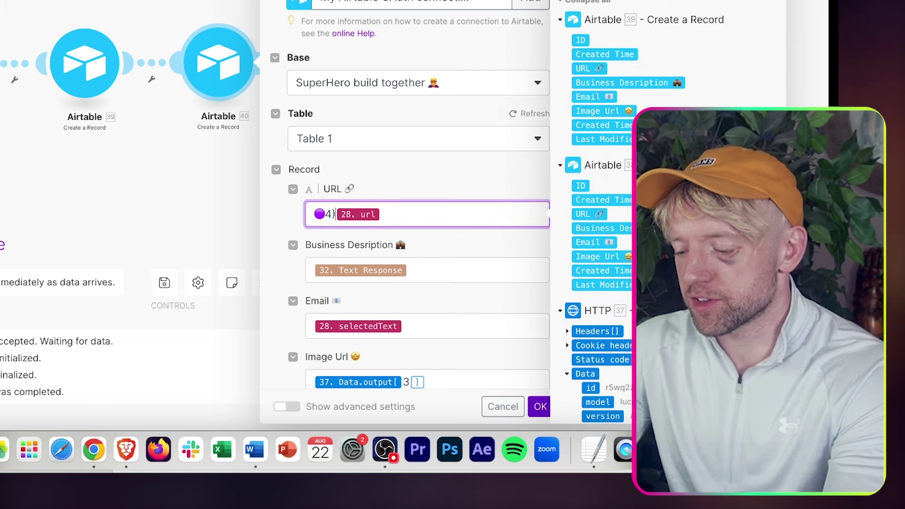
pyautogui.press('BackSpace')
pyautogui.press('BackSpace')
pyautogui.write('3')
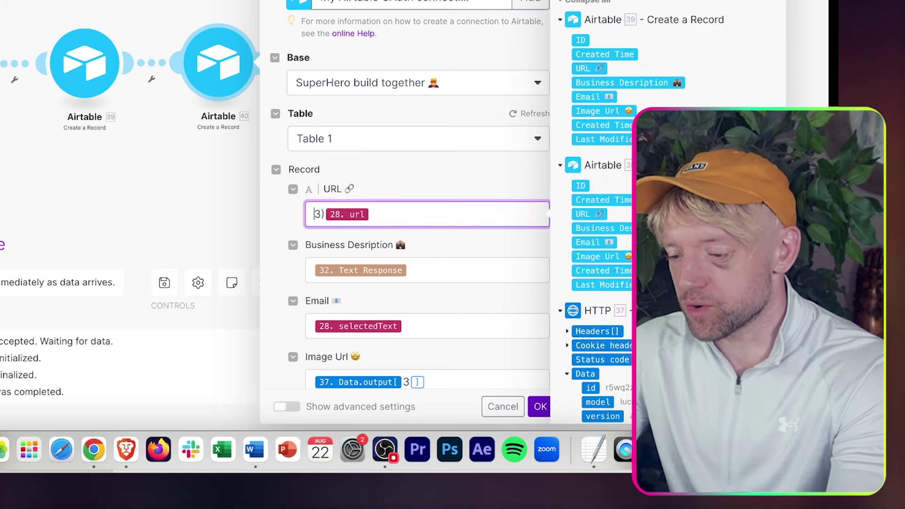
pyautogui.press('ctrl+super+space')
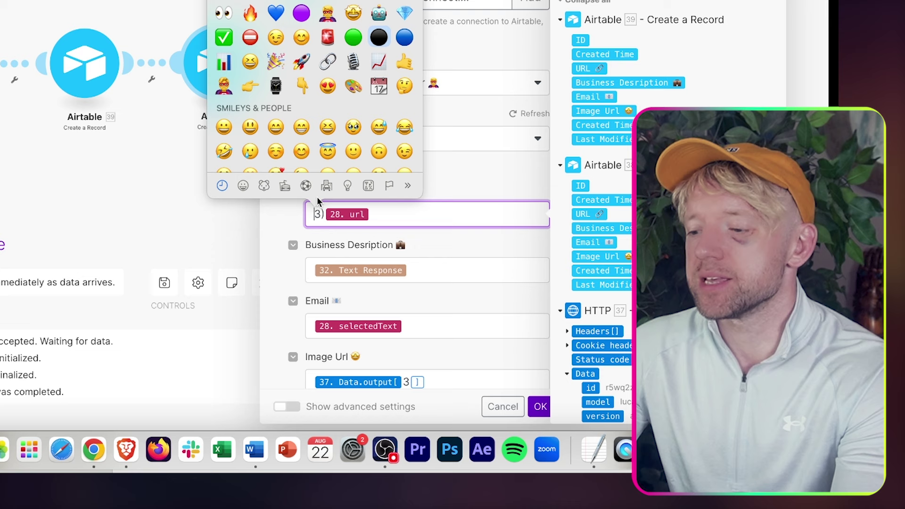
pyautogui.click(332, 210)
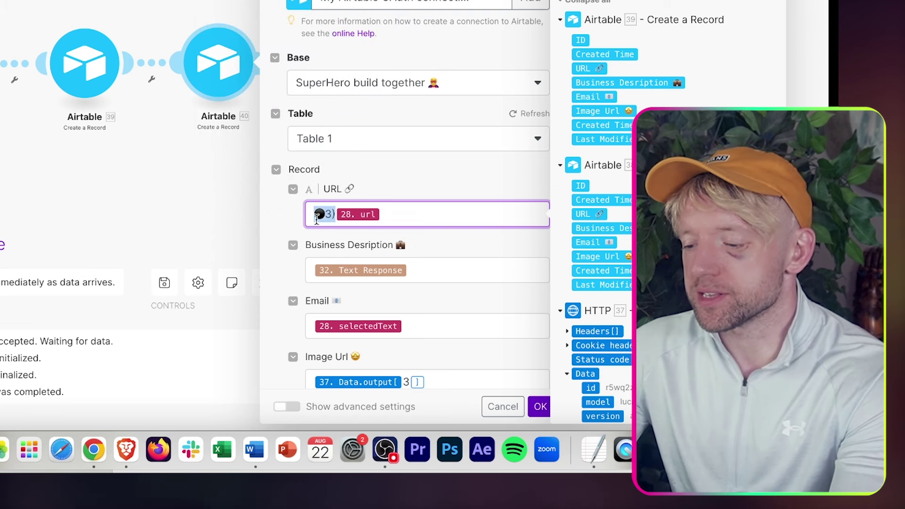
pyautogui.click(541, 402)
# - Prefix module 39's URL with a blue circle and 2
pyautogui.click(85, 63)
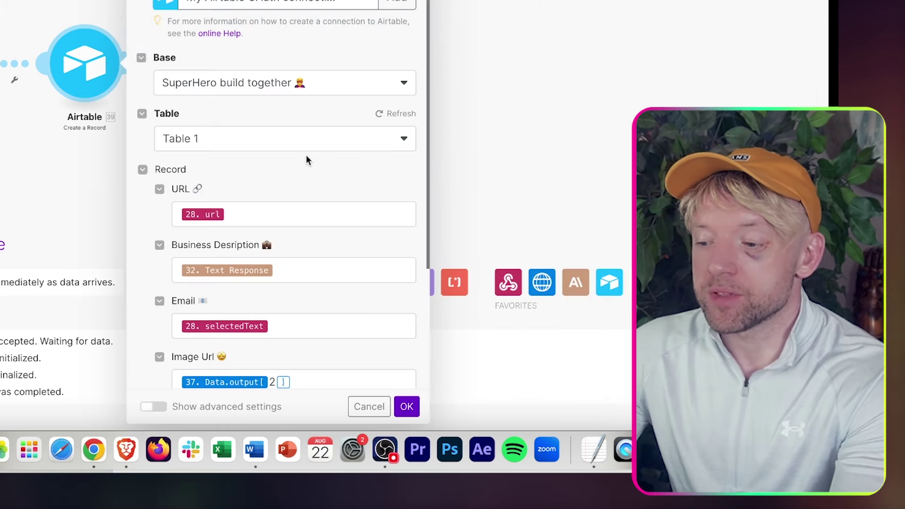
pyautogui.click(176, 214)
pyautogui.write('⚫3)')
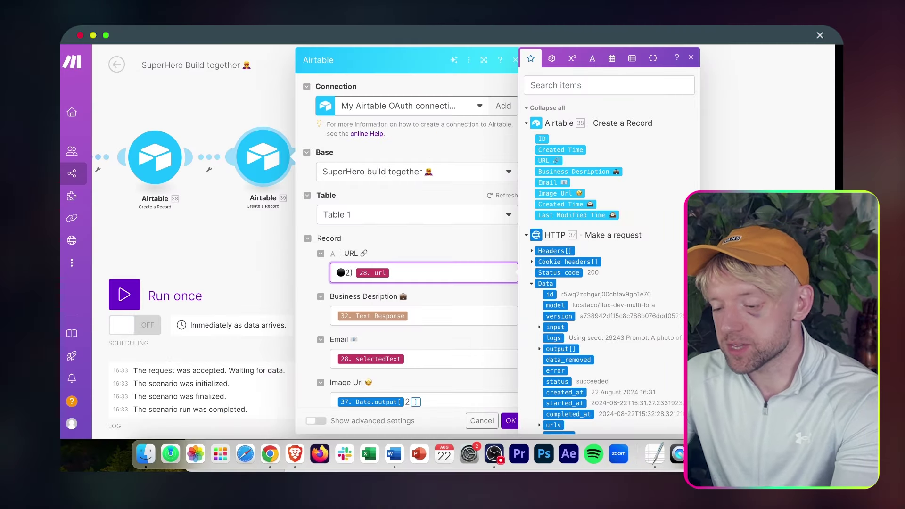
pyautogui.press('BackSpace')
pyautogui.press('ctrl+super+space')
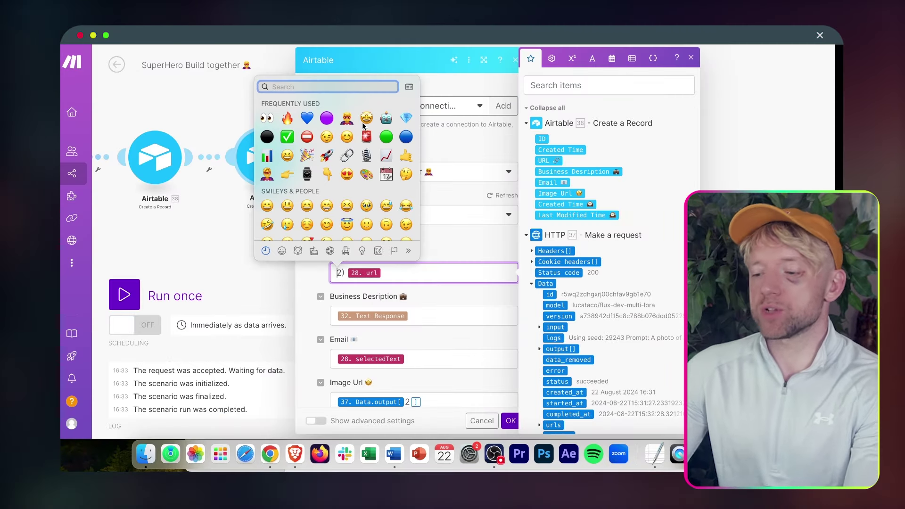
pyautogui.press('Return')
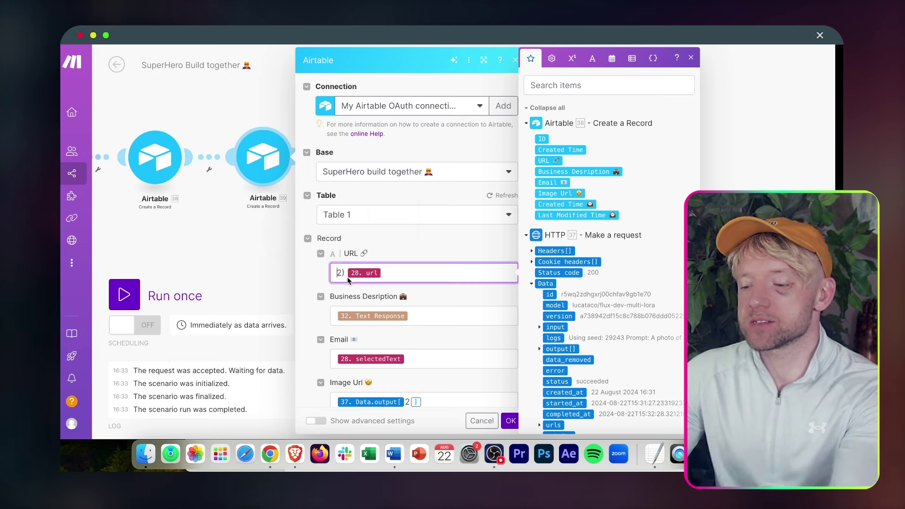
pyautogui.click(506, 420)
# - Prefix module 38's URL with 🔴(1) and tidy the Airtable modules on the canvas
pyautogui.click(158, 170)
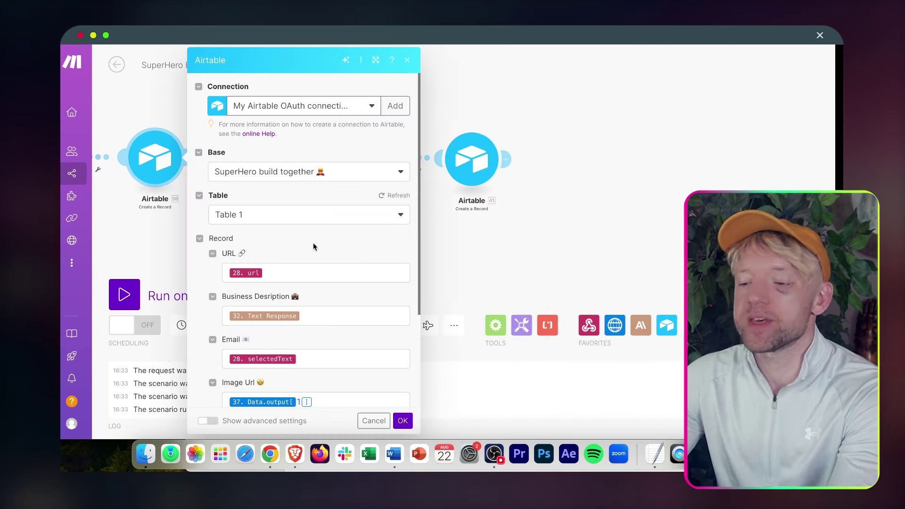
pyautogui.moveTo(272, 271); pyautogui.dragTo(220, 278)
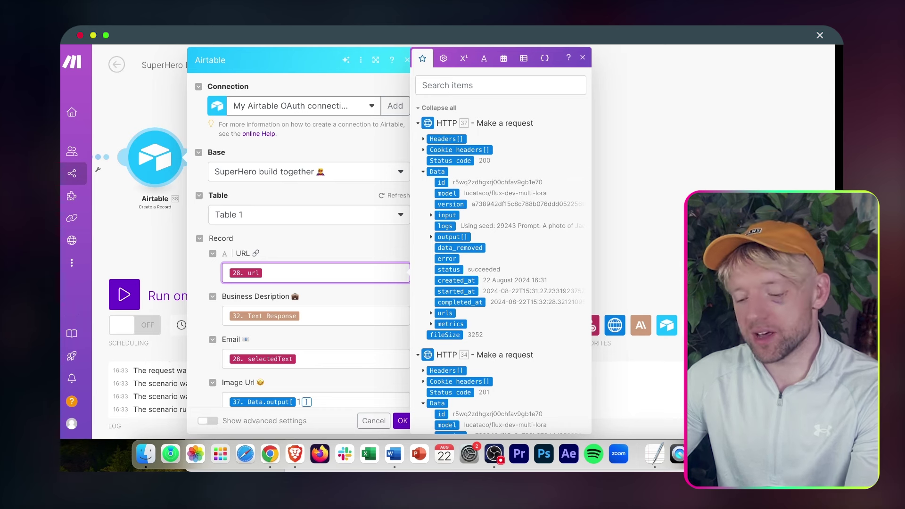
pyautogui.press('ctrl+super+space')
pyautogui.write('ul')
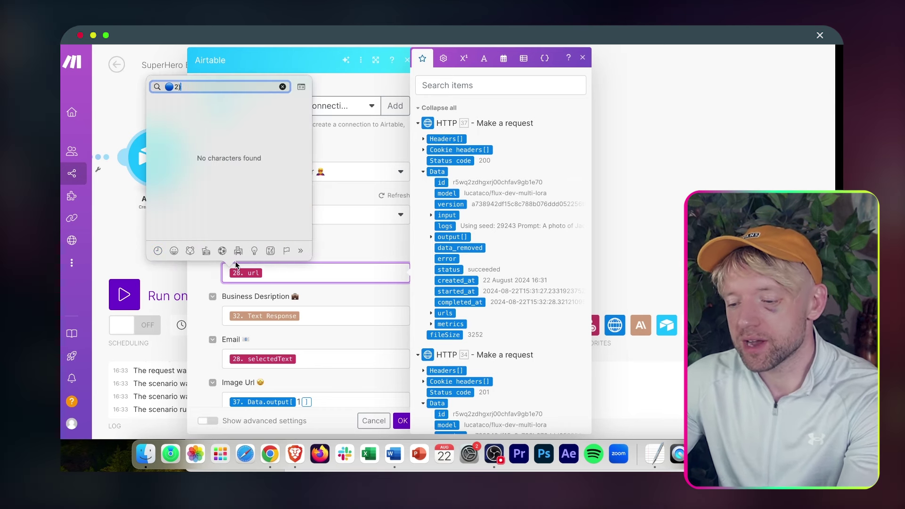
pyautogui.click(233, 273)
pyautogui.write('🔵2)')
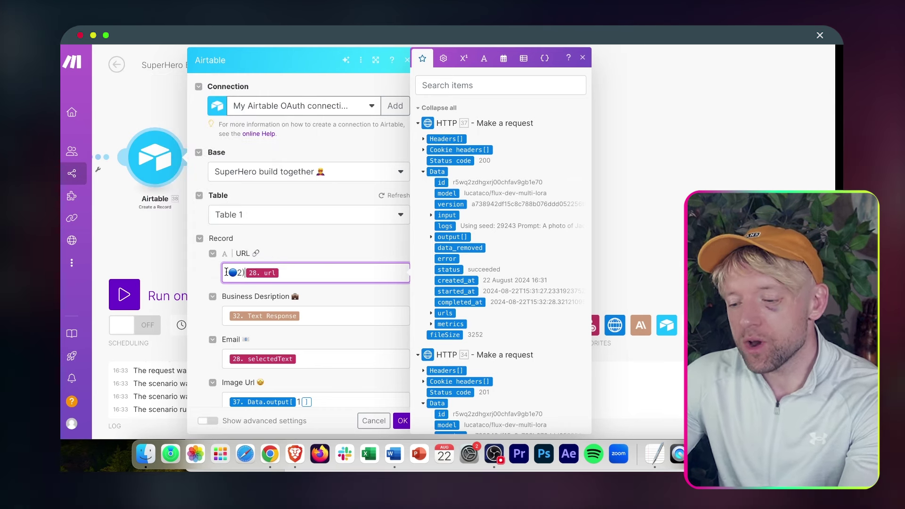
pyautogui.press('BackSpace')
pyautogui.write('1')
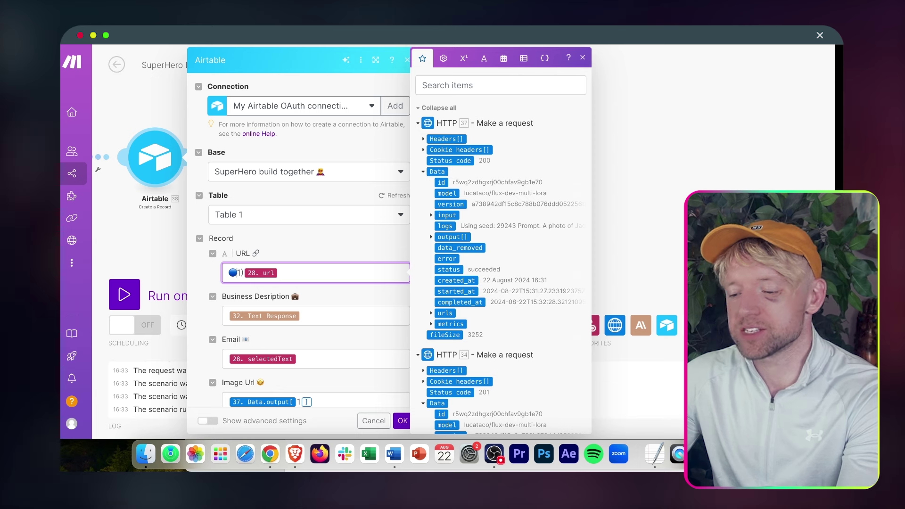
pyautogui.press('ctrl+super+space')
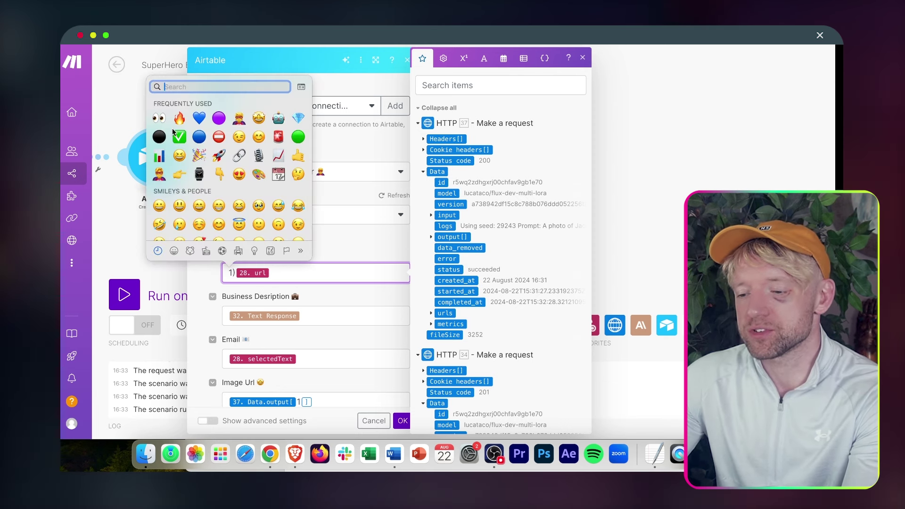
pyautogui.write('circle')
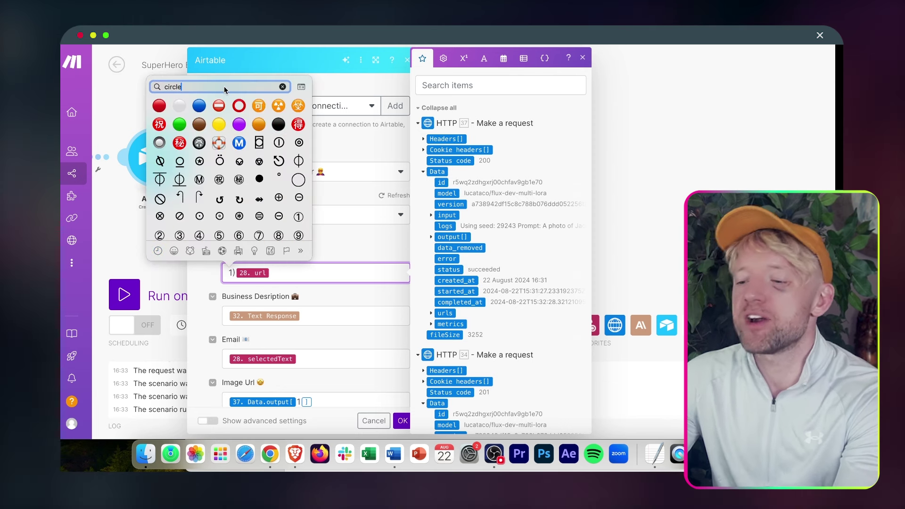
pyautogui.press('Return')
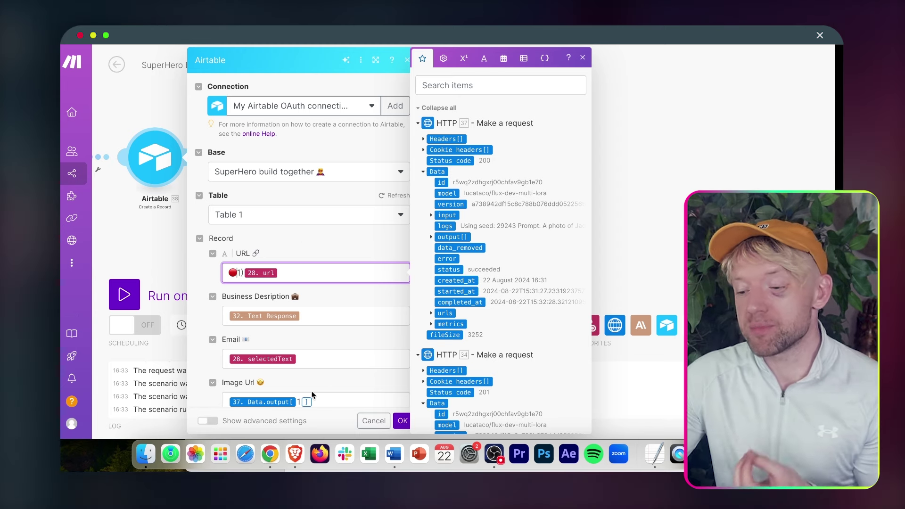
pyautogui.scroll(-1, 329, 385)
pyautogui.click(402, 420)
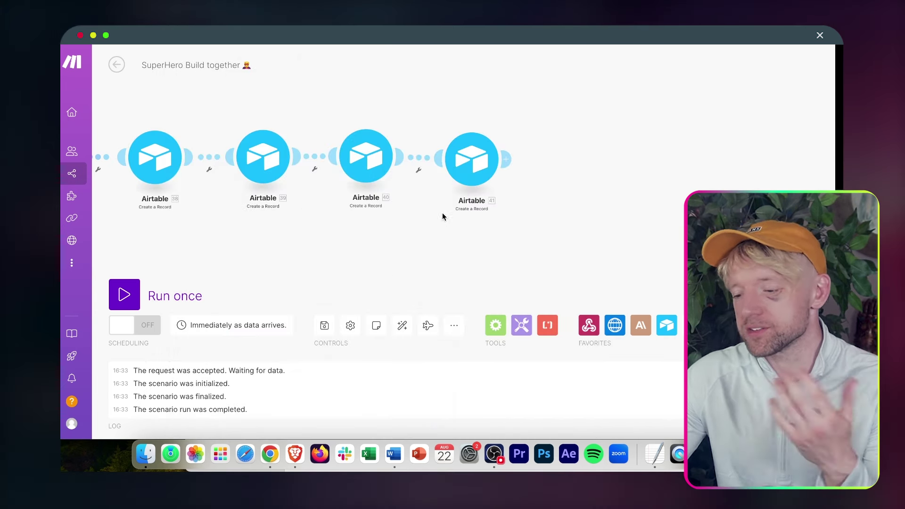
pyautogui.moveTo(490, 156); pyautogui.dragTo(481, 155)
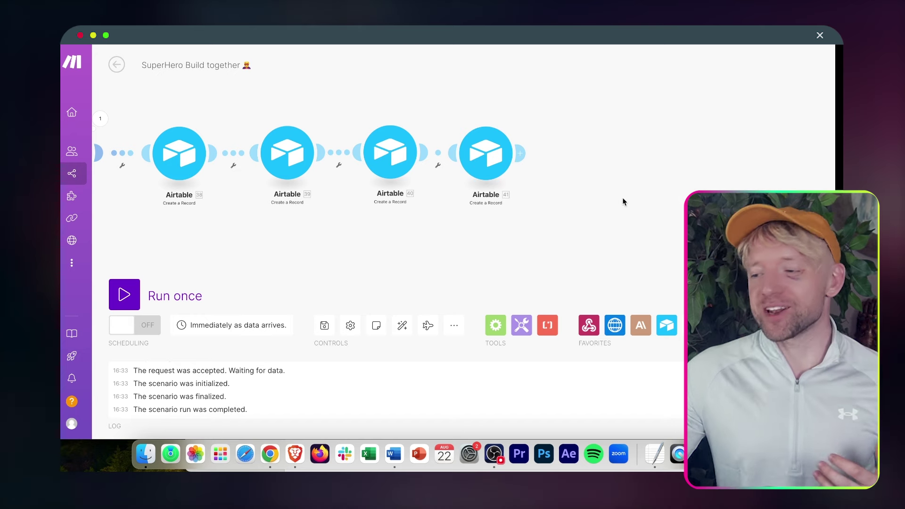
# - Save the current scenario, then start a new scenario titled 'Super build 2/2' with an emoji
pyautogui.click(324, 327)
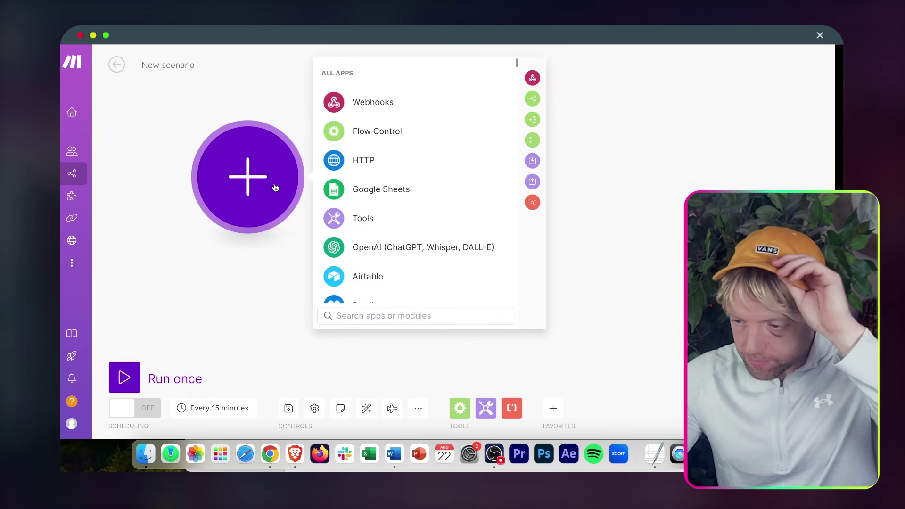
pyautogui.click(173, 62)
pyautogui.write('Super build 2/2')
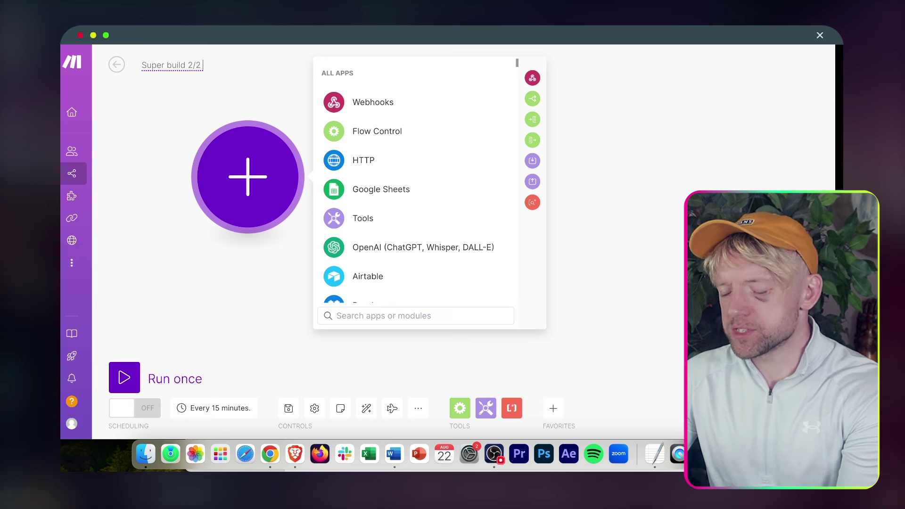
pyautogui.press('ctrl+super+space')
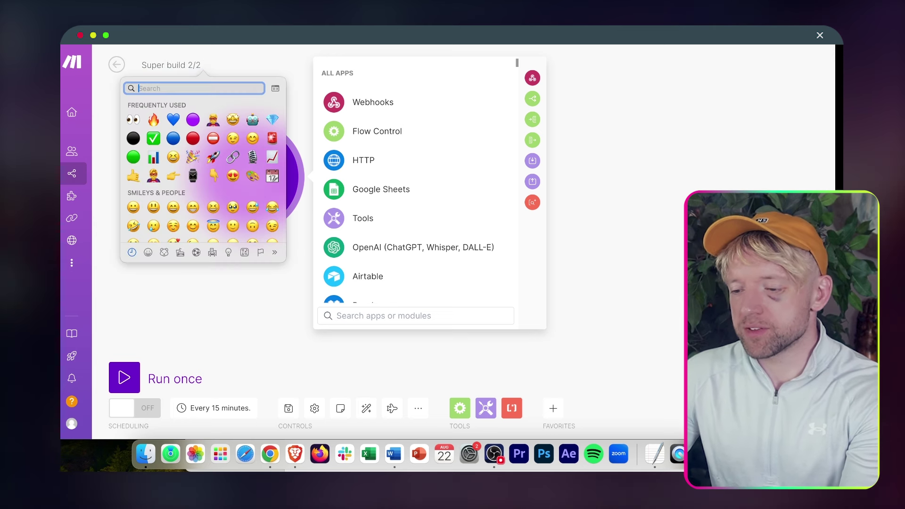
# - Add the title emoji and an Airtable Watch Records trigger on SuperHero build together, Table 1
pyautogui.press('Return')
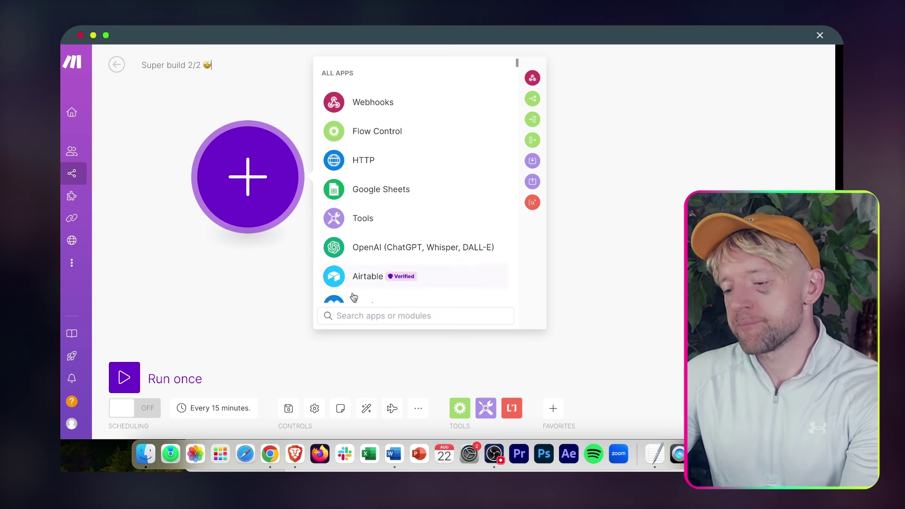
pyautogui.click(351, 316)
pyautogui.write('air')
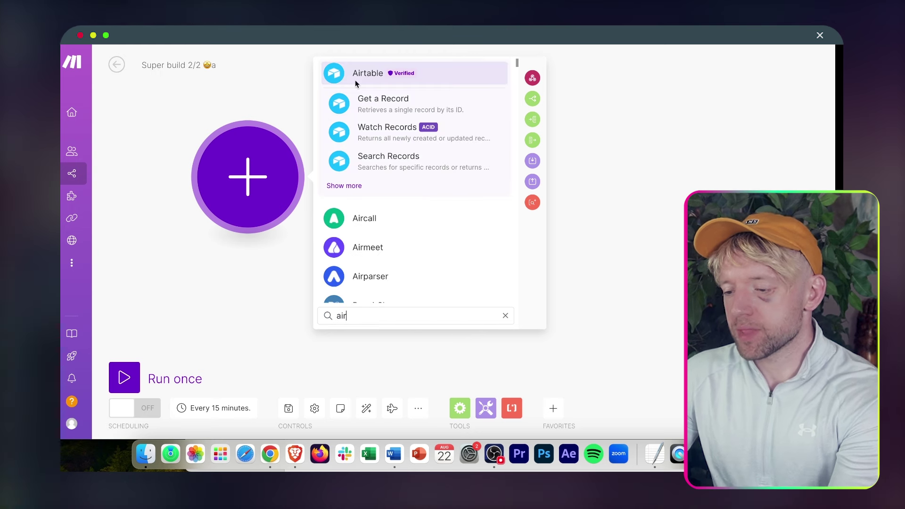
pyautogui.click(399, 136)
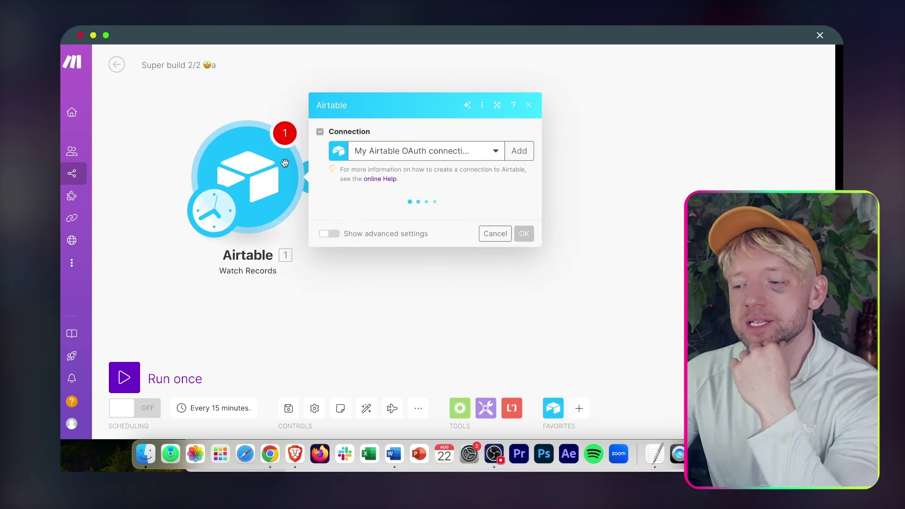
pyautogui.click(413, 216)
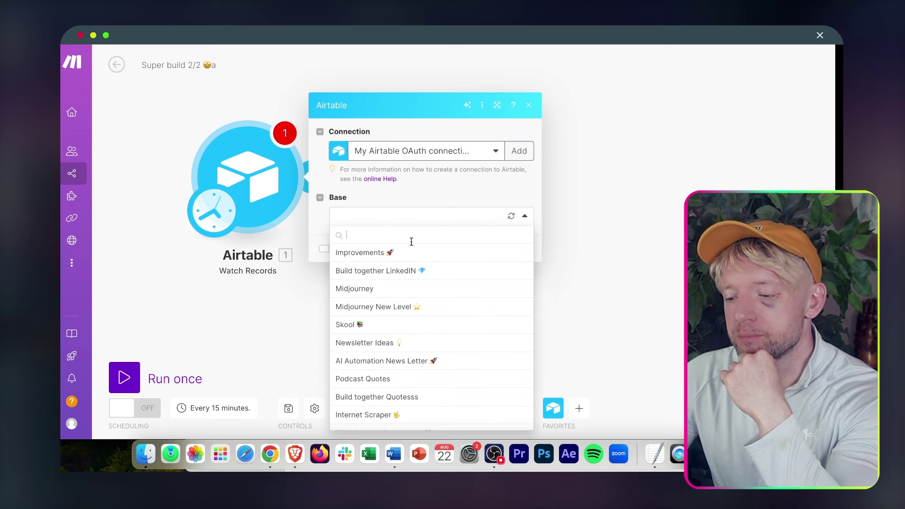
pyautogui.write('super')
pyautogui.click(436, 271)
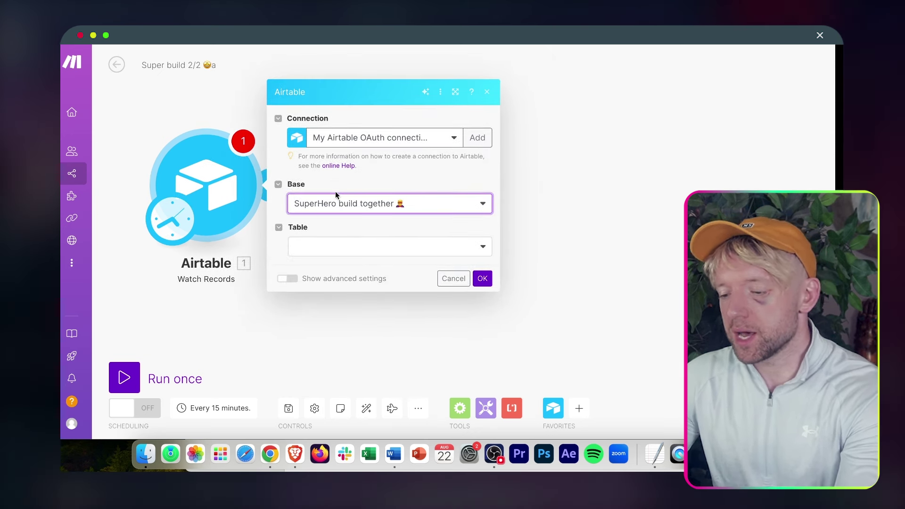
pyautogui.click(374, 255)
pyautogui.click(358, 266)
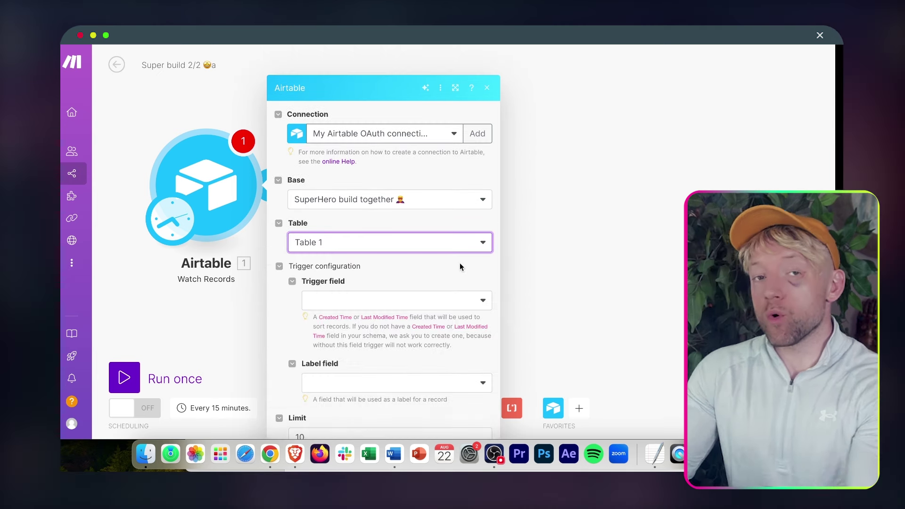
# - Key the trigger on Last Modified Time, label records by URL, and watch from now on
pyautogui.click(450, 272)
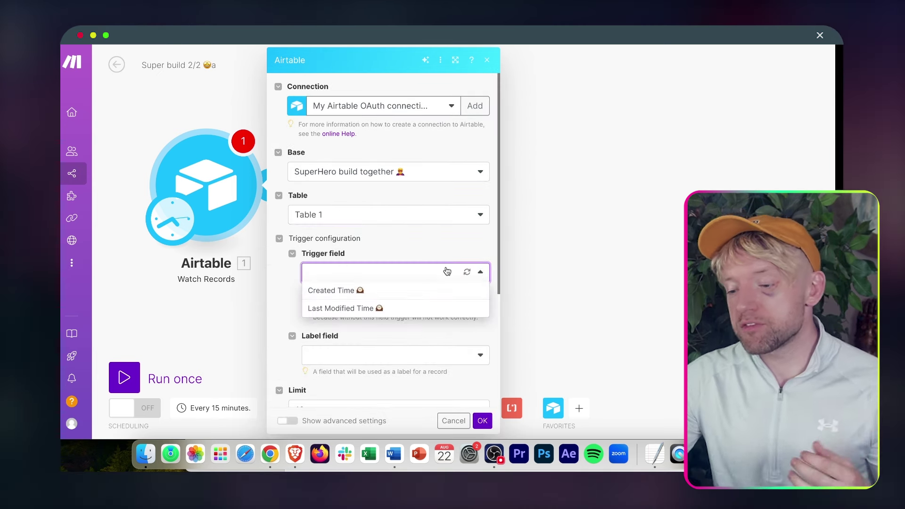
pyautogui.click(410, 308)
pyautogui.scroll(-5, 428, 338)
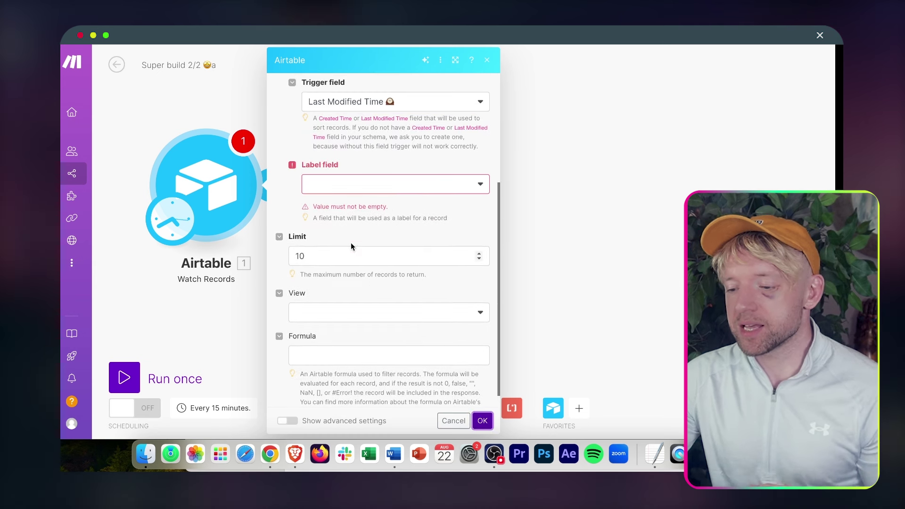
pyautogui.click(367, 187)
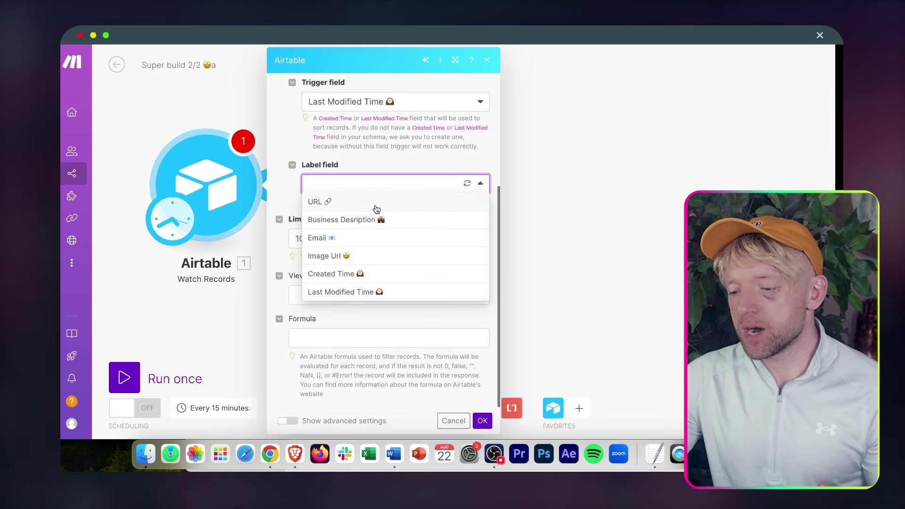
pyautogui.click(376, 202)
pyautogui.click(482, 420)
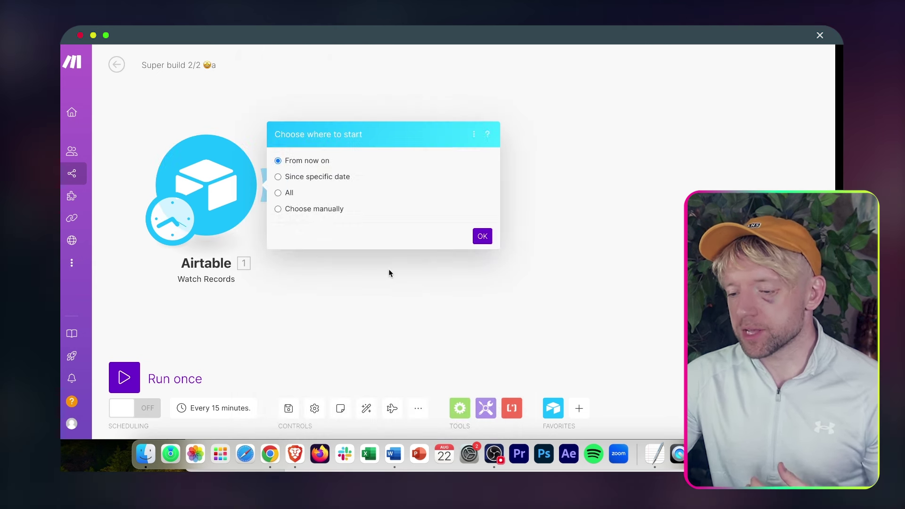
pyautogui.click(483, 238)
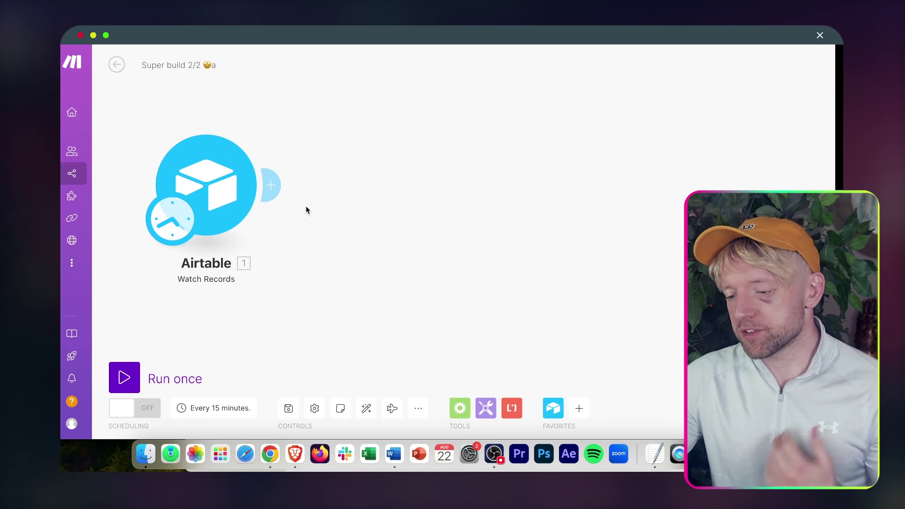
# - Add a Gmail Create a Draft module after the trigger and start a new Gmail connection
pyautogui.click(277, 187)
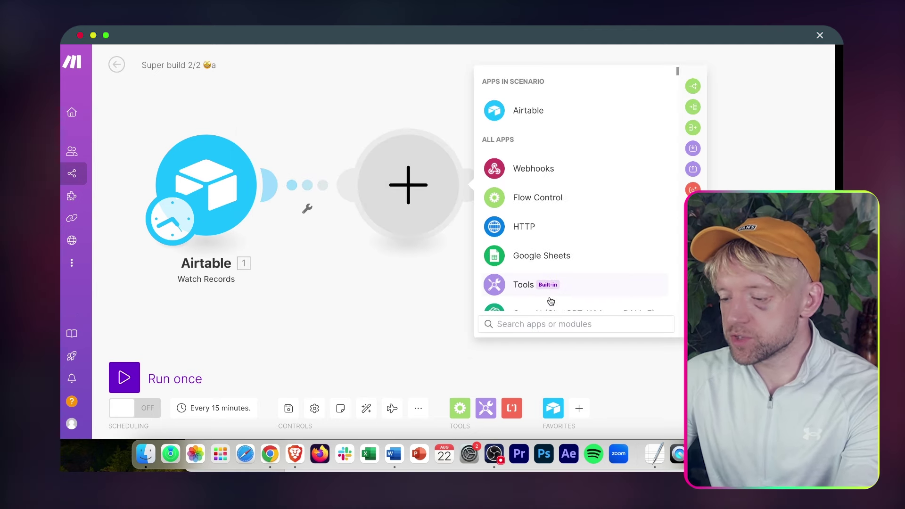
pyautogui.write('gma')
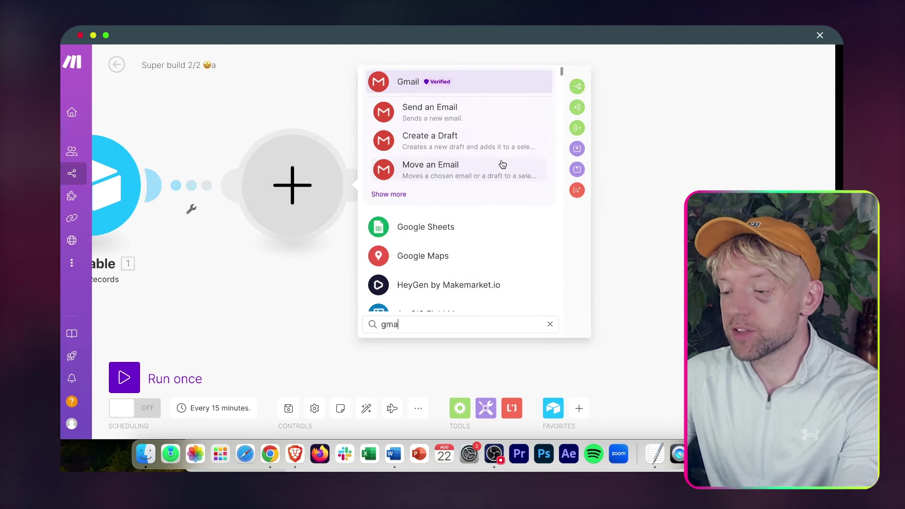
pyautogui.click(493, 145)
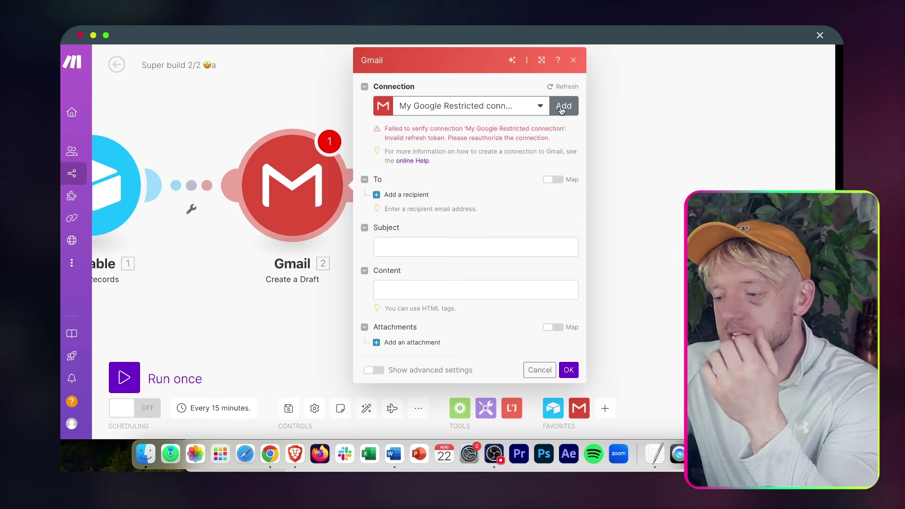
pyautogui.click(558, 106)
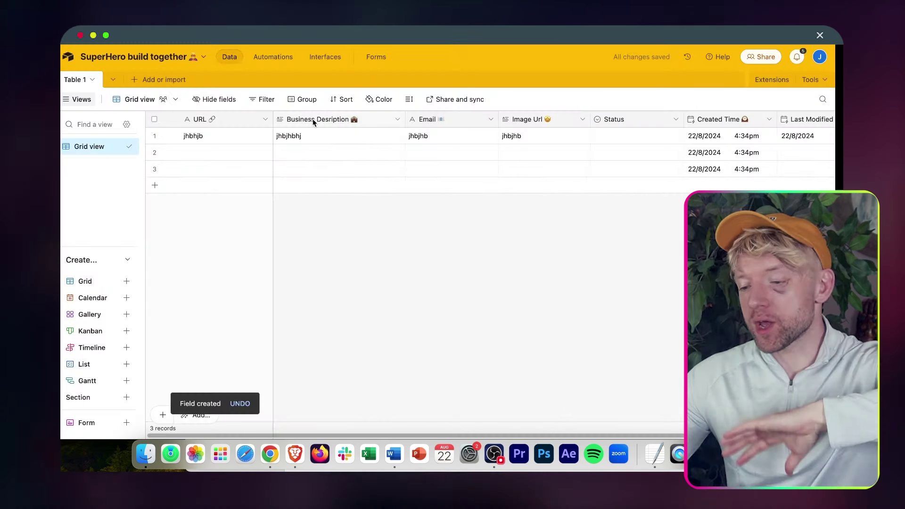
# - Set the first Airtable record's Status to Approved
pyautogui.click(635, 141)
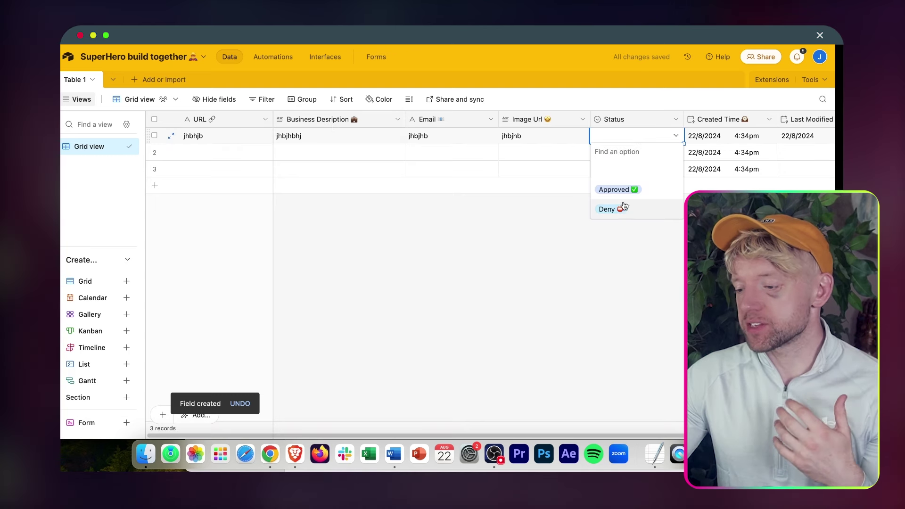
pyautogui.click(633, 189)
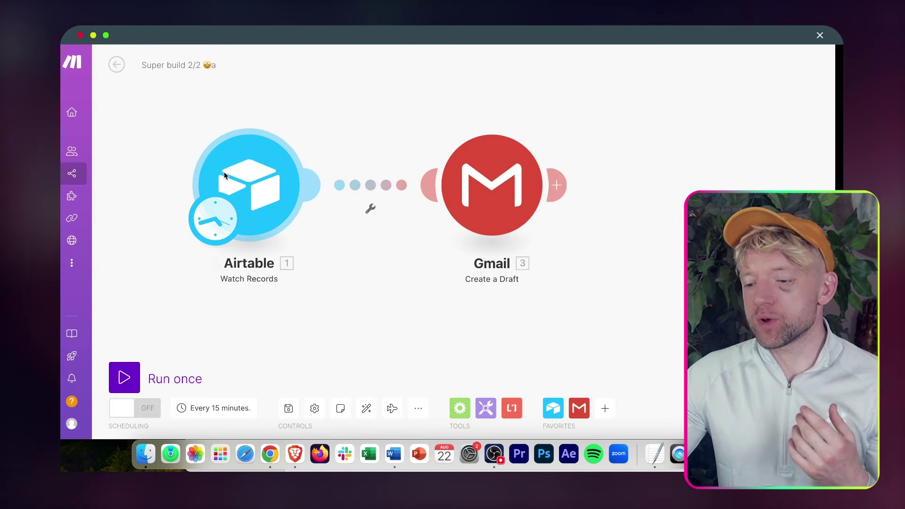
pyautogui.rightClick(224, 175)
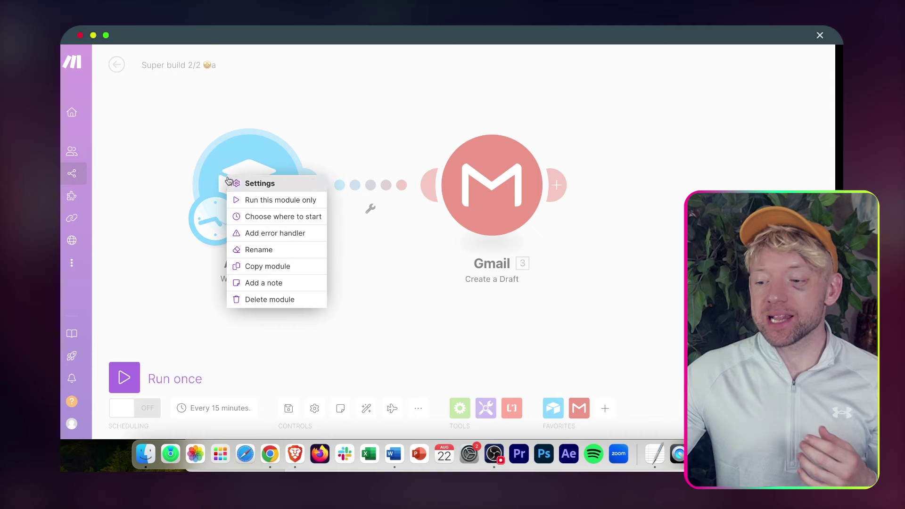
# - Run only the Airtable module to fetch a sample record and review its output
pyautogui.click(264, 198)
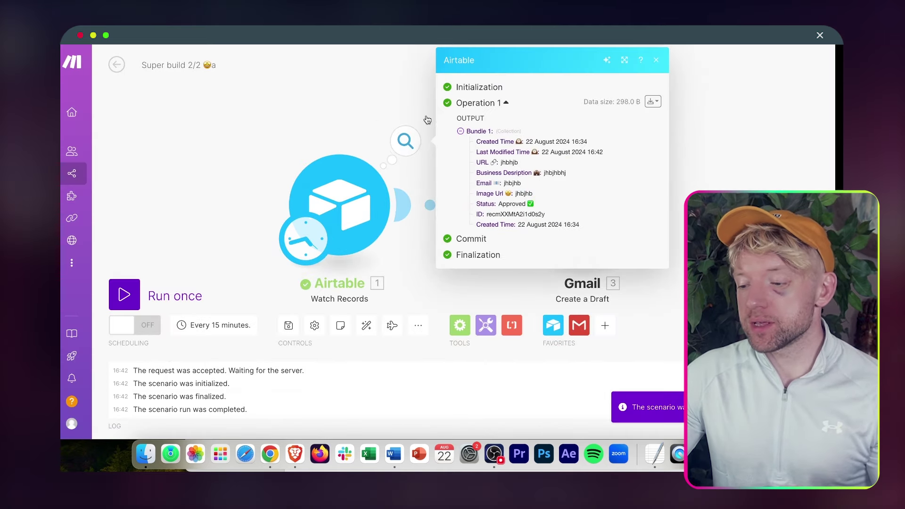
pyautogui.moveTo(427, 217); pyautogui.dragTo(319, 141)
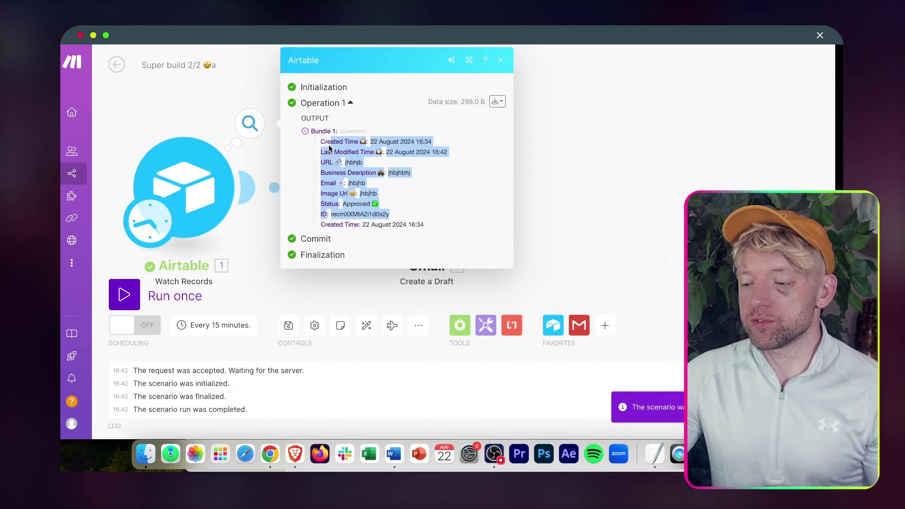
pyautogui.click(579, 162)
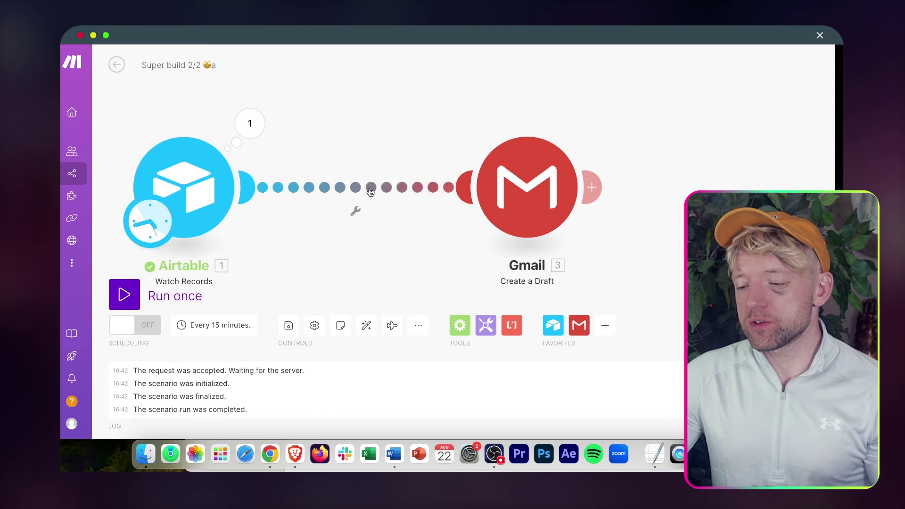
# - Add an 'Approved 👍' filter passing records whose Status contains 'approved' (case insensitive)
pyautogui.click(369, 187)
pyautogui.click(398, 201)
pyautogui.click(414, 141)
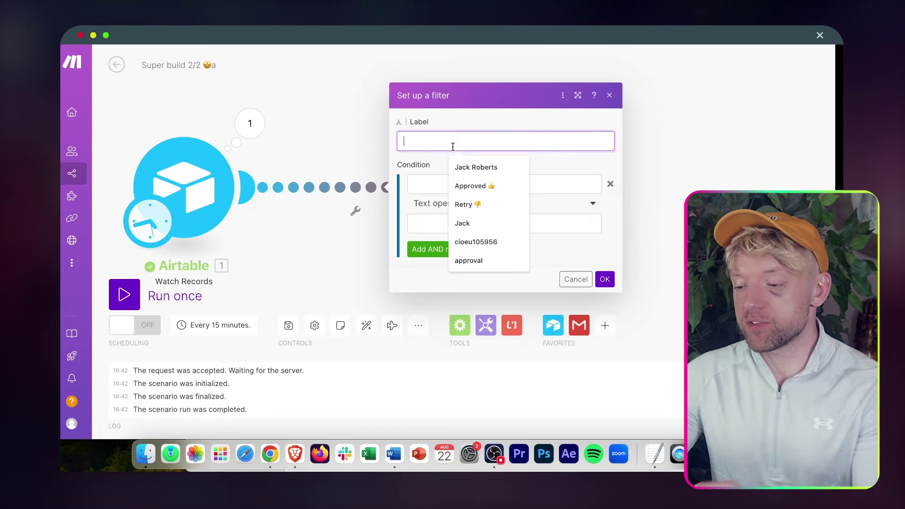
pyautogui.click(472, 185)
pyautogui.click(440, 181)
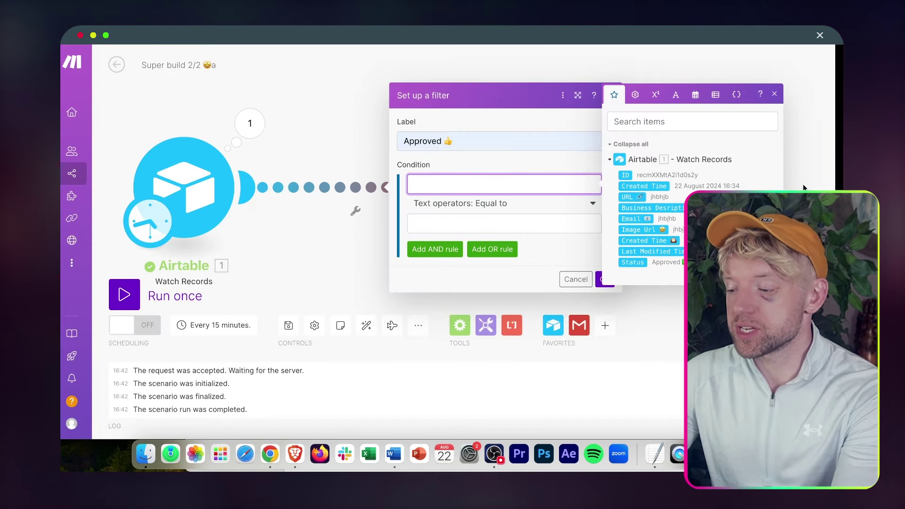
pyautogui.click(258, 202)
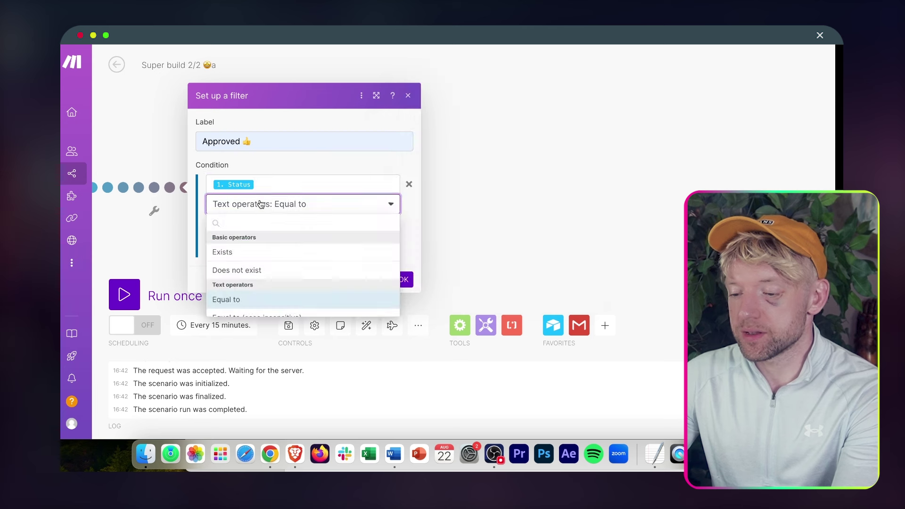
pyautogui.click(257, 389)
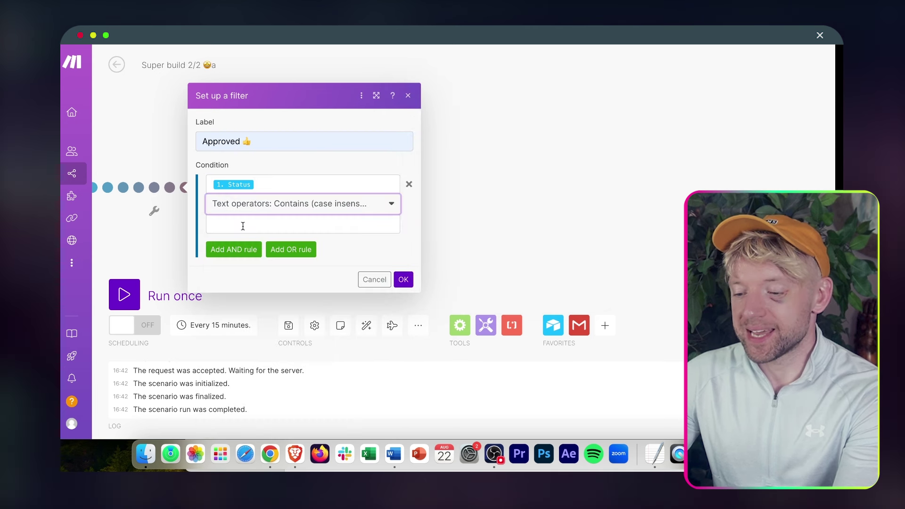
pyautogui.click(243, 225)
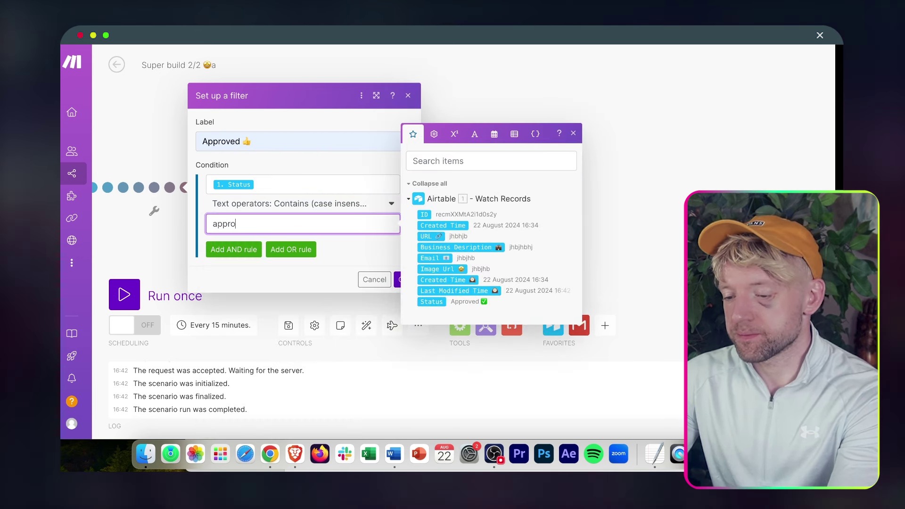
pyautogui.click(399, 281)
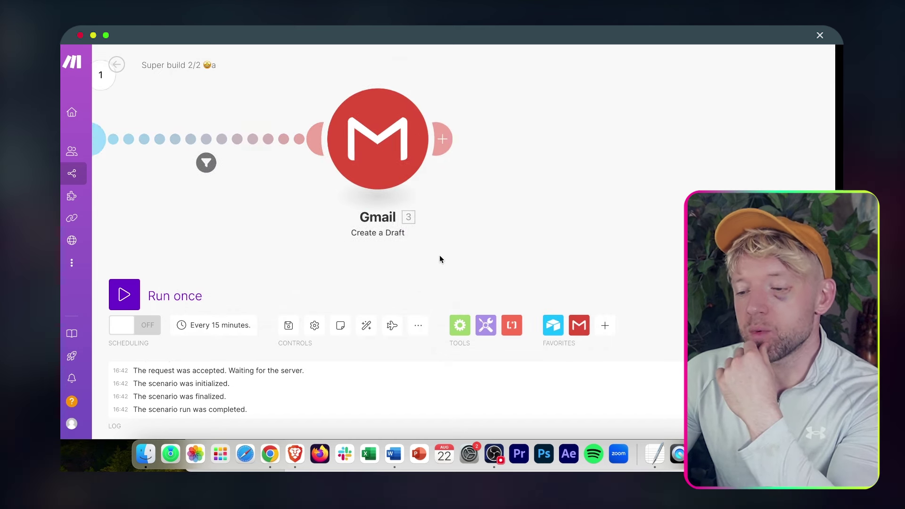
# - Move the Gmail module next to the Airtable trigger and select the finished scenario's HTML email content
pyautogui.moveTo(468, 189); pyautogui.dragTo(413, 182)
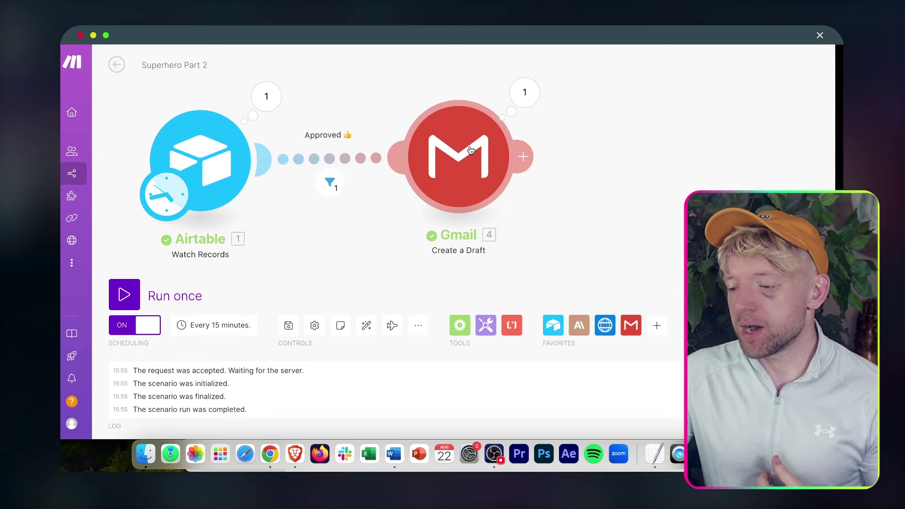
pyautogui.click(469, 150)
pyautogui.click(619, 350)
pyautogui.press('super+a')
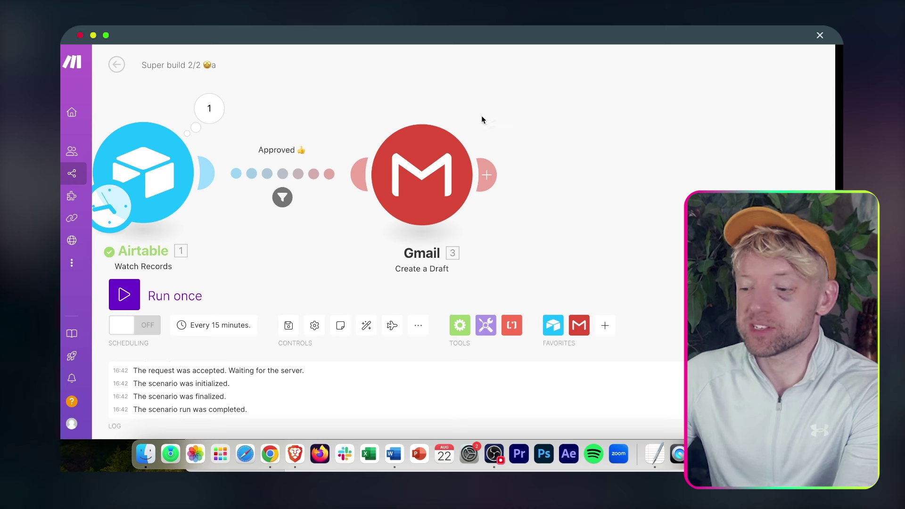
pyautogui.moveTo(434, 170); pyautogui.dragTo(426, 169)
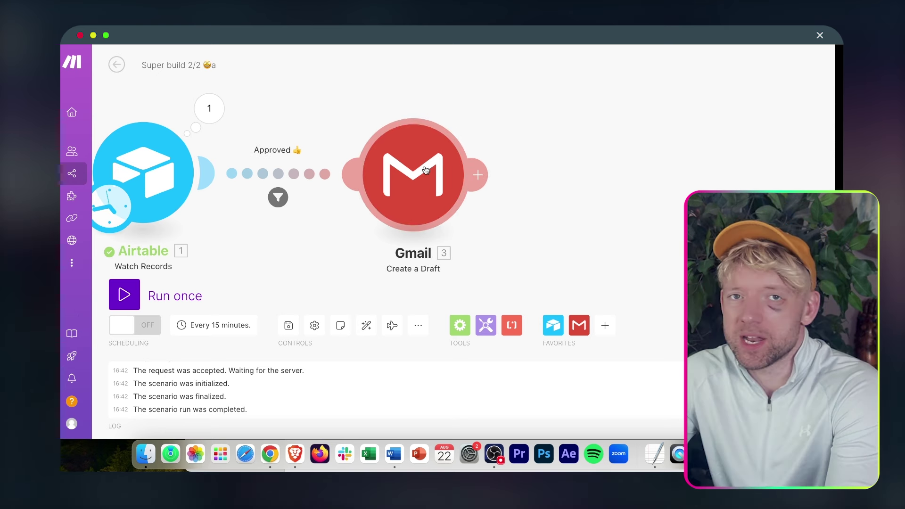
pyautogui.click(425, 170)
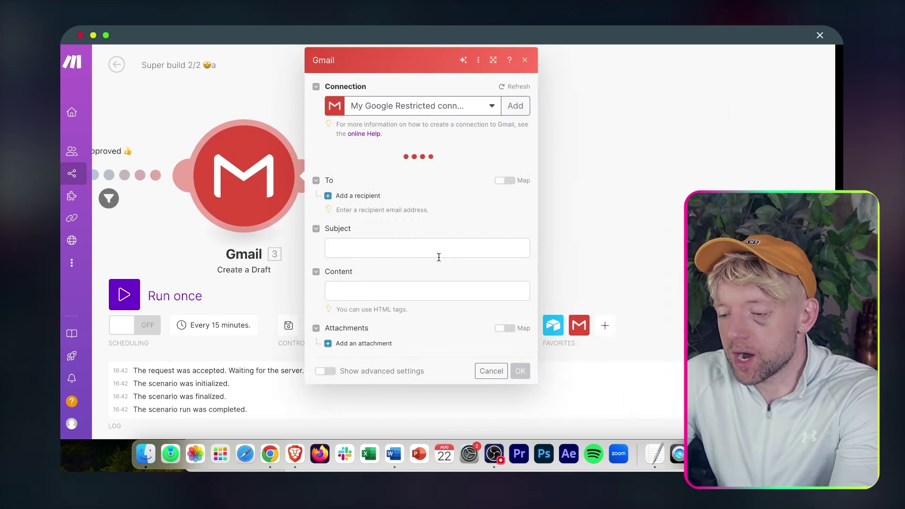
# - Paste the HTML template into Content and map the Airtable Image URL into the img src
pyautogui.click(453, 305)
pyautogui.press('super+v')
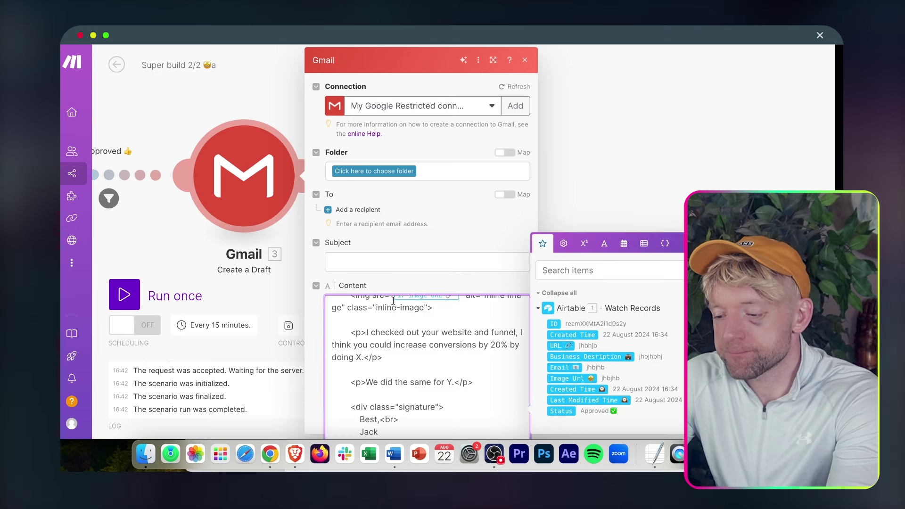
pyautogui.scroll(-10, 461, 315)
pyautogui.scroll(8, 461, 315)
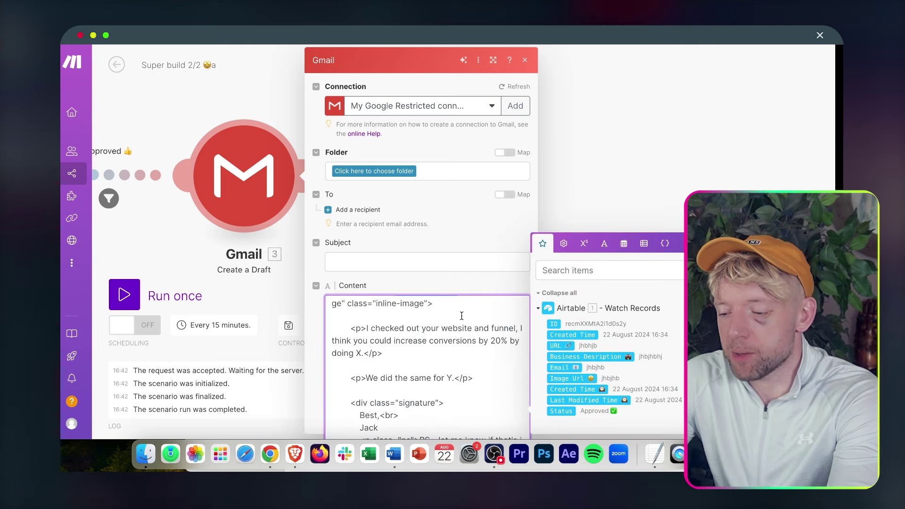
pyautogui.scroll(2, 462, 315)
pyautogui.scroll(-2, 462, 315)
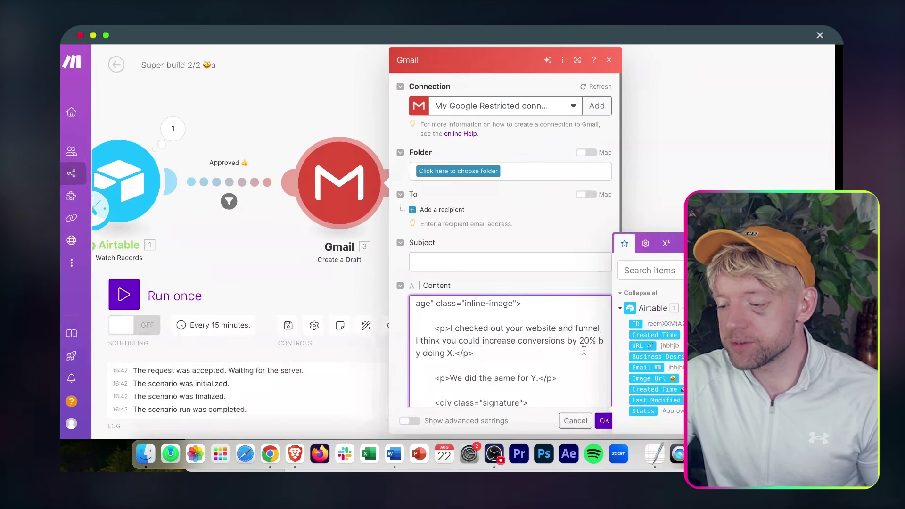
pyautogui.scroll(5, 591, 338)
pyautogui.scroll(-2, 562, 362)
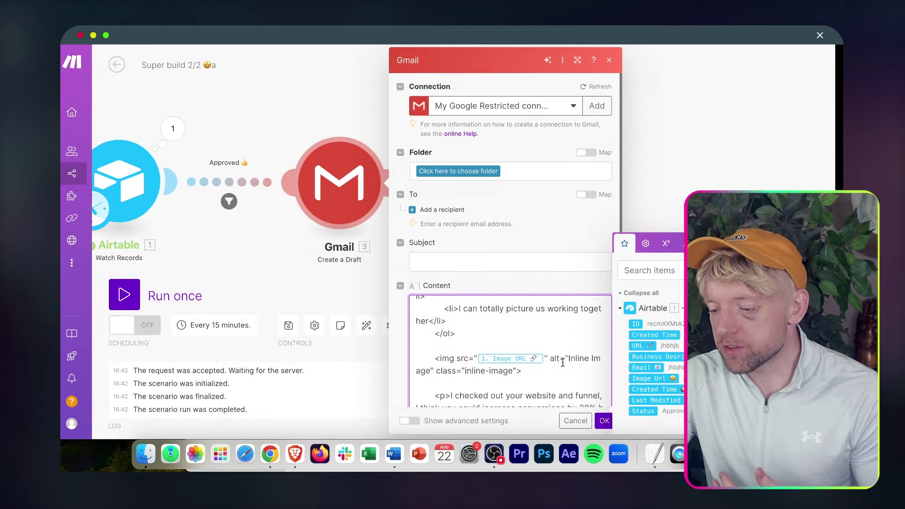
pyautogui.click(551, 357)
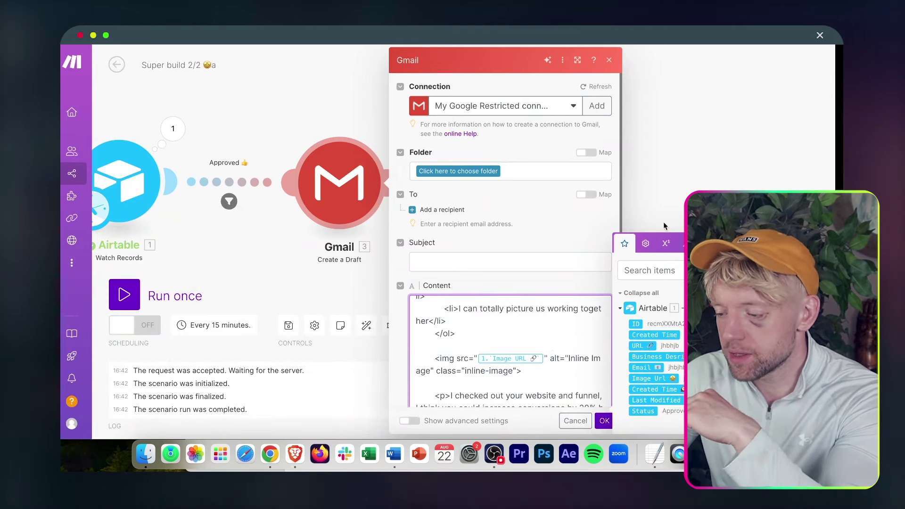
pyautogui.press('BackSpace')
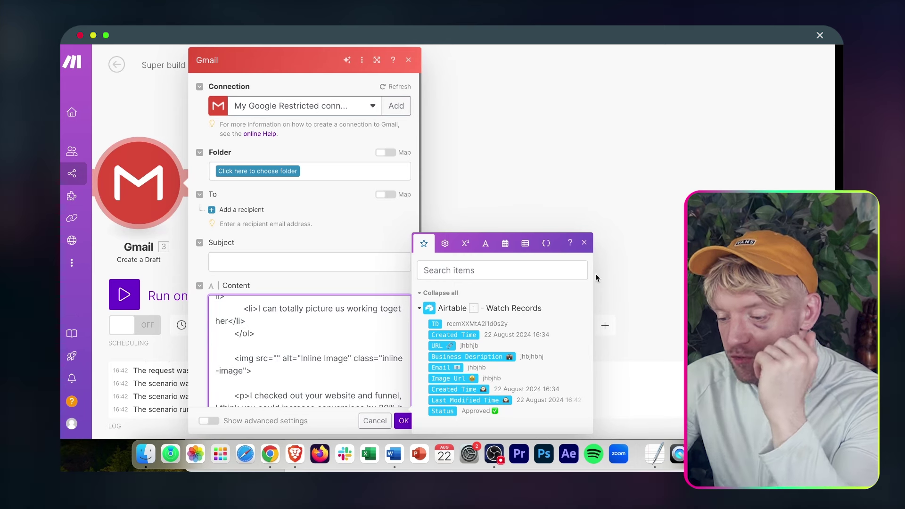
pyautogui.click(460, 379)
pyautogui.scroll(-5, 377, 302)
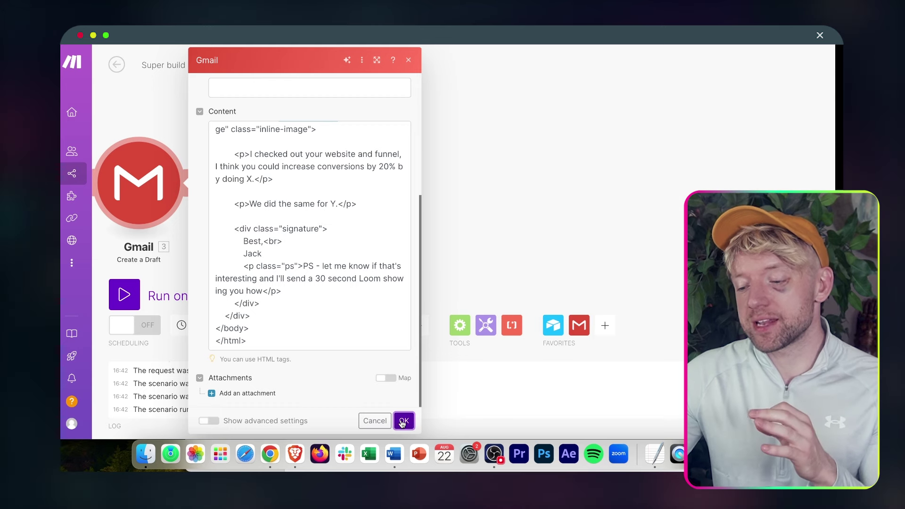
pyautogui.scroll(15, 350, 324)
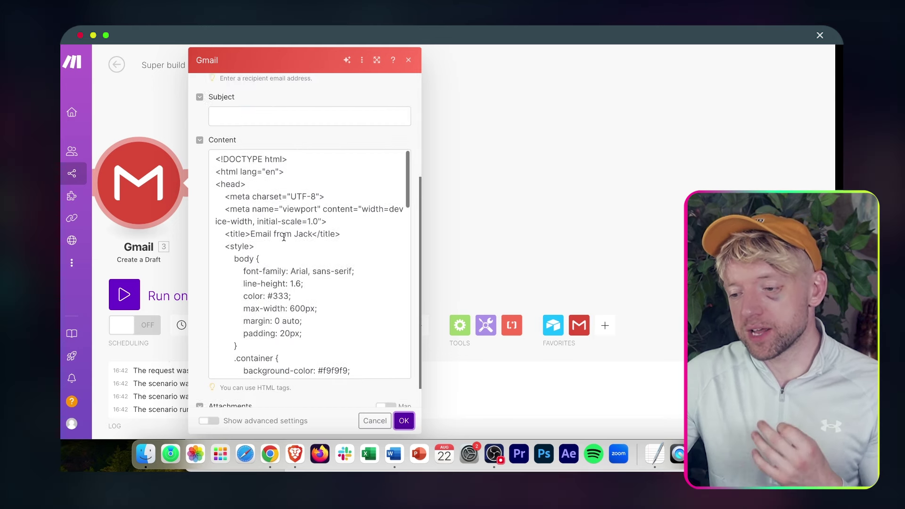
# - Save to Drafts, address it to the Airtable Email, with subject 'Check out this picture of us...'
pyautogui.click(279, 172)
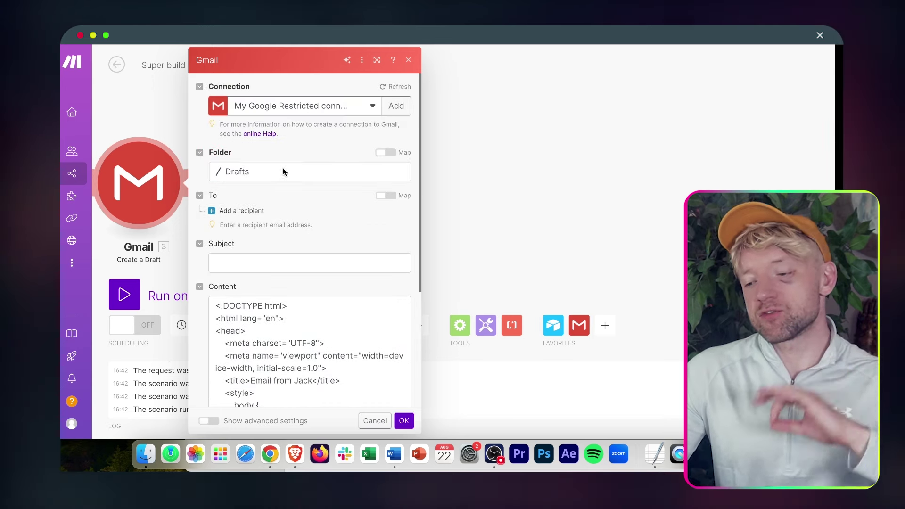
pyautogui.click(248, 211)
pyautogui.click(227, 228)
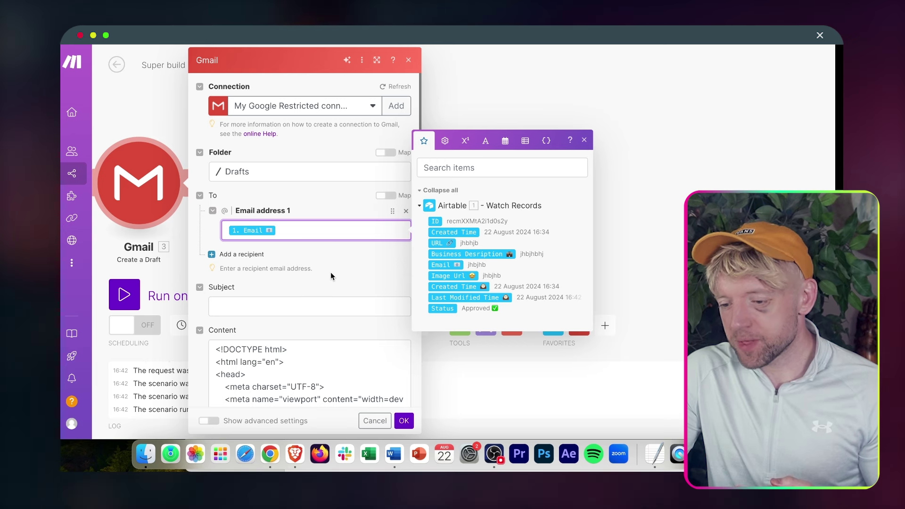
pyautogui.click(315, 304)
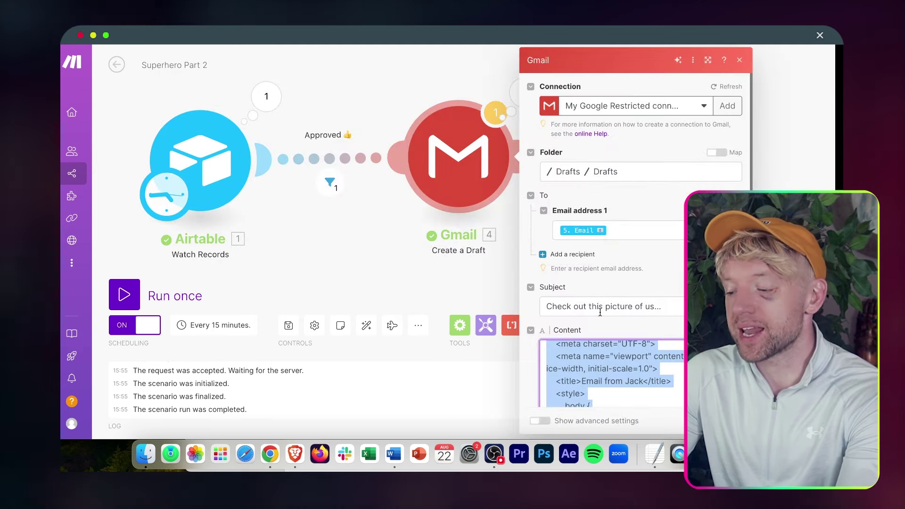
pyautogui.tripleClick(600, 308)
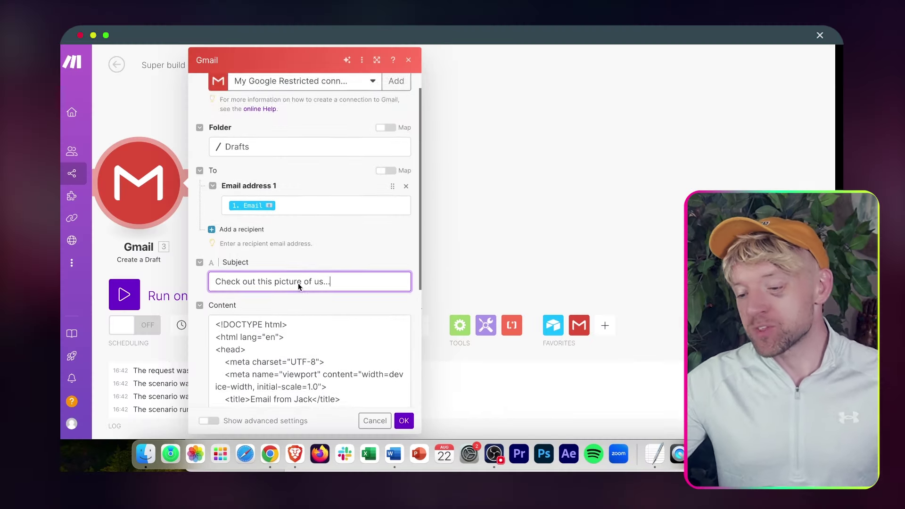
pyautogui.scroll(-10, 130, 227)
pyautogui.scroll(-10, 299, 283)
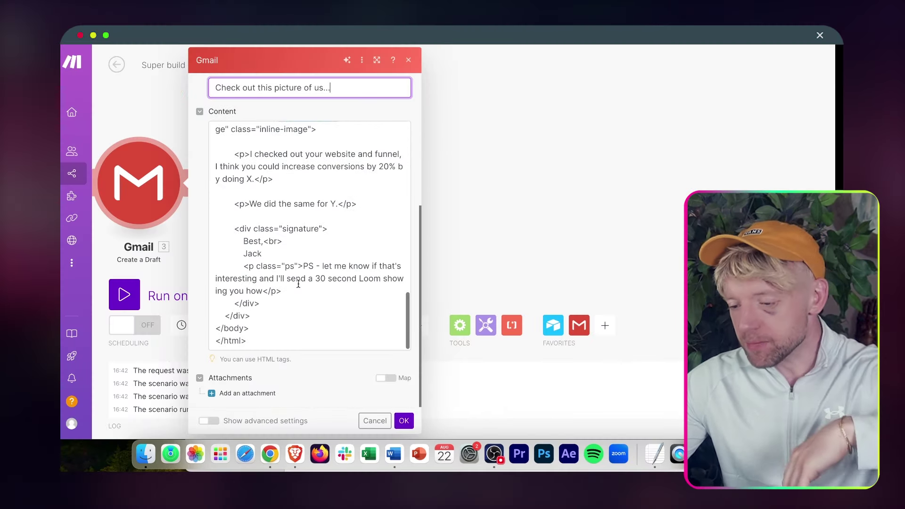
pyautogui.click(402, 421)
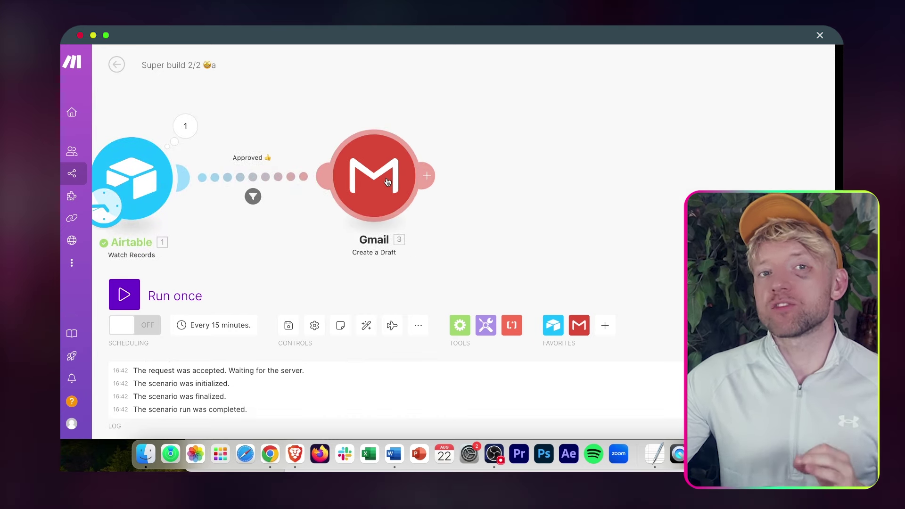
pyautogui.click(430, 182)
pyautogui.write('htt')
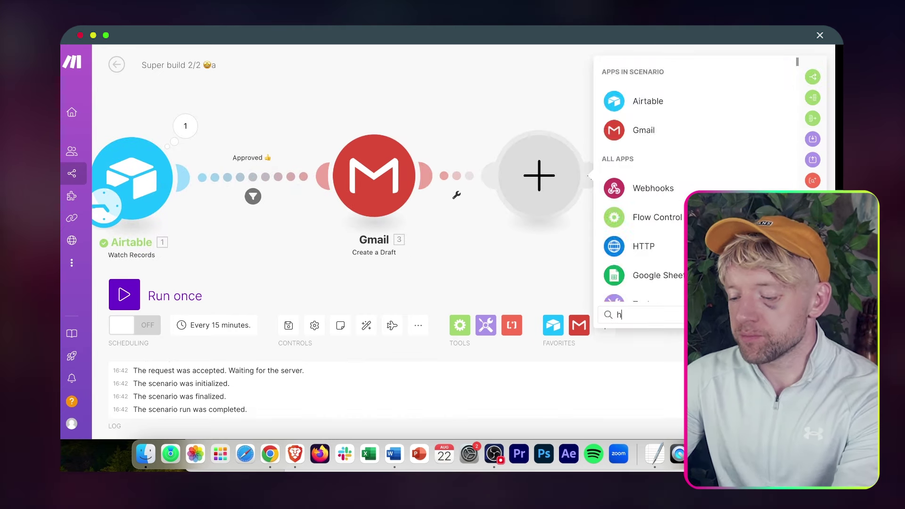
pyautogui.click(678, 110)
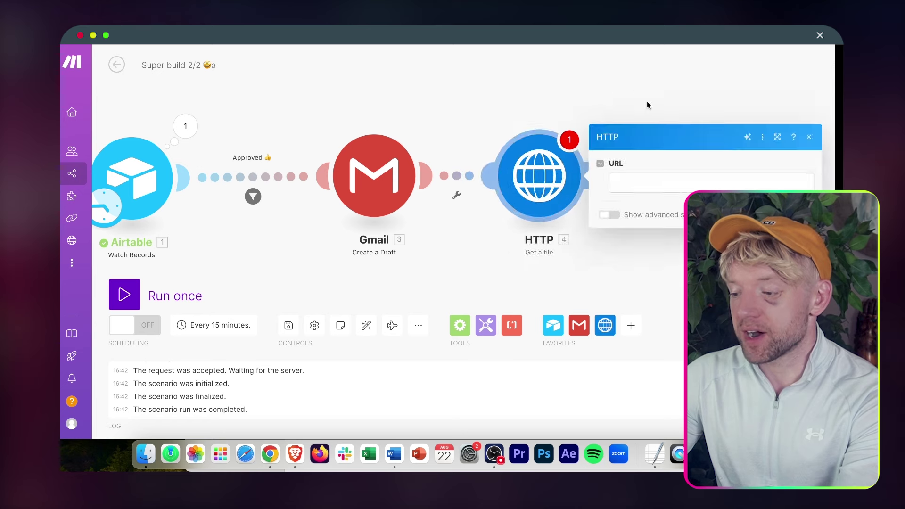
pyautogui.click(397, 183)
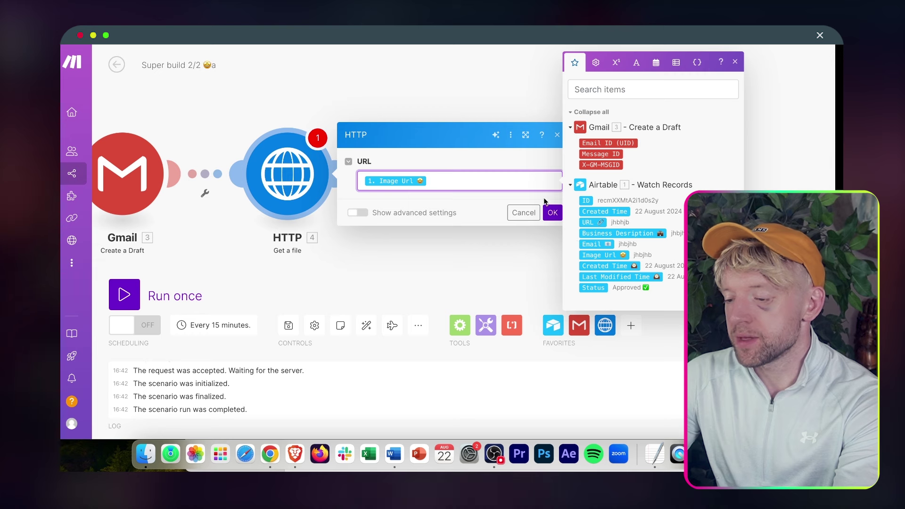
pyautogui.click(552, 213)
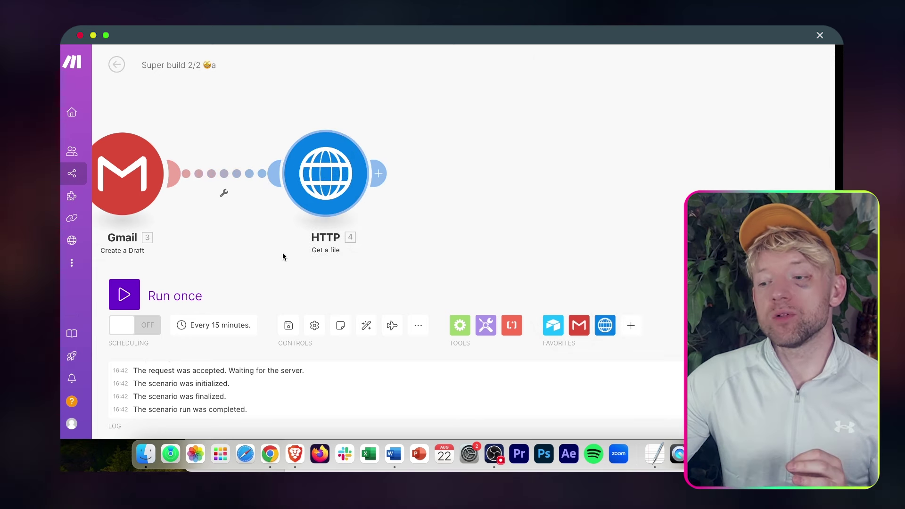
pyautogui.click(248, 200)
pyautogui.scroll(-15, 366, 329)
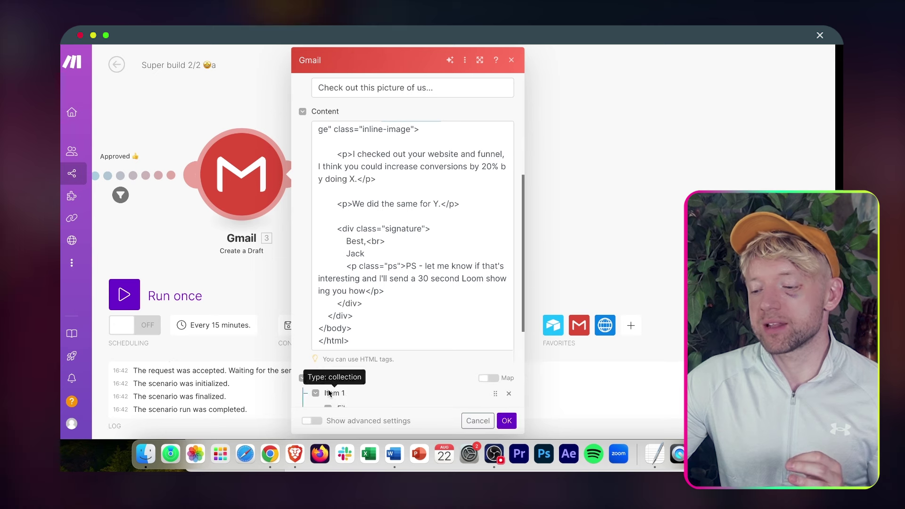
pyautogui.click(332, 391)
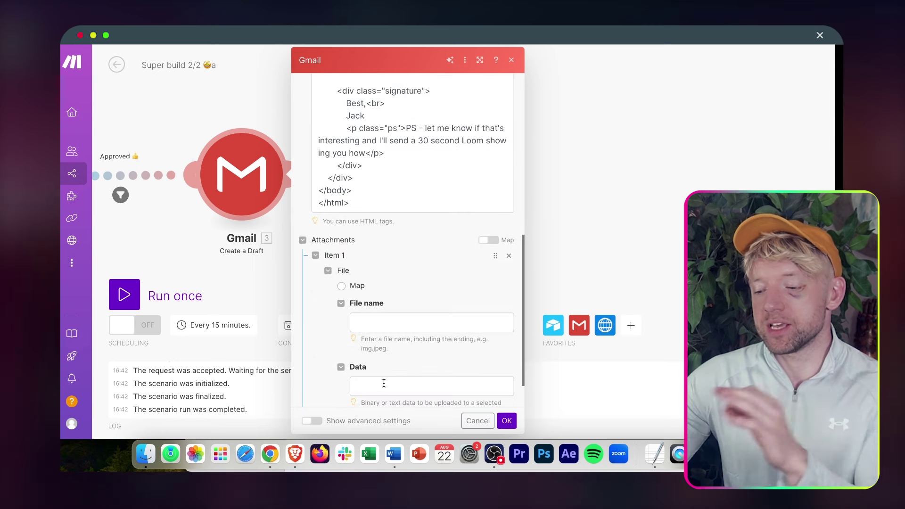
pyautogui.click(507, 420)
pyautogui.click(445, 203)
pyautogui.click(372, 184)
pyautogui.click(395, 208)
pyautogui.moveTo(435, 180); pyautogui.dragTo(482, 173)
pyautogui.rightClick(485, 178)
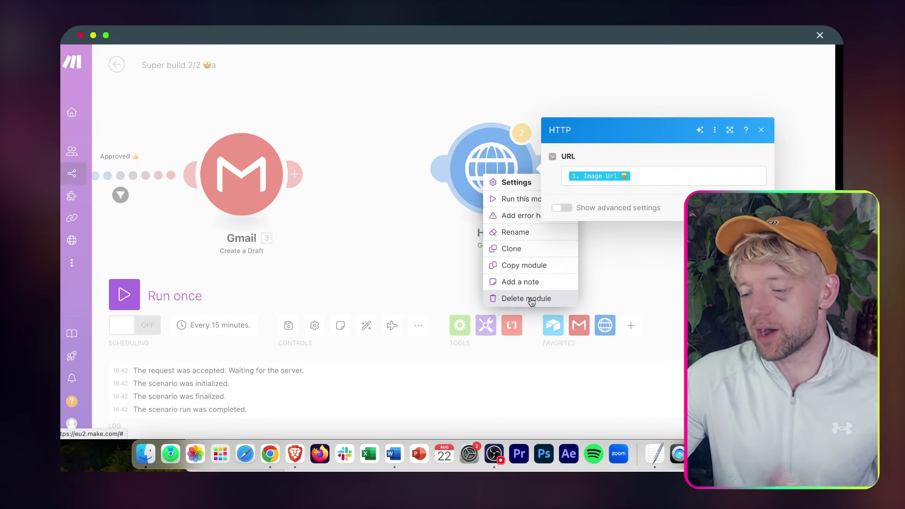
pyautogui.click(526, 299)
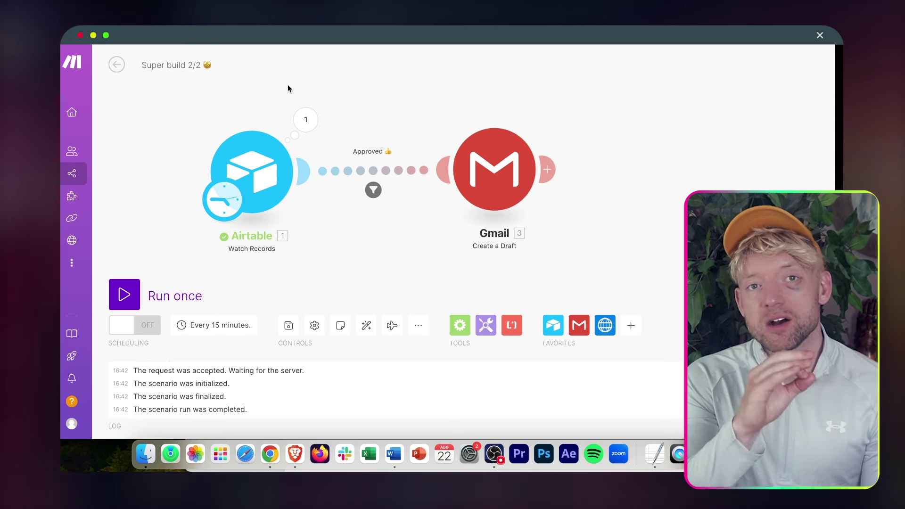
# - Run both Super build 2/2 and the SuperHero Build together scenario once, then switch to Chrome
pyautogui.click(124, 293)
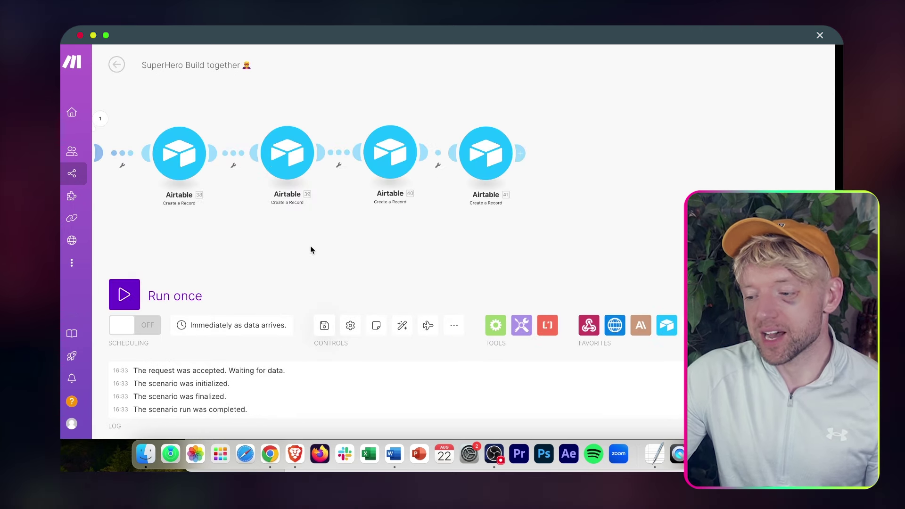
pyautogui.moveTo(310, 247); pyautogui.dragTo(484, 234)
pyautogui.click(140, 295)
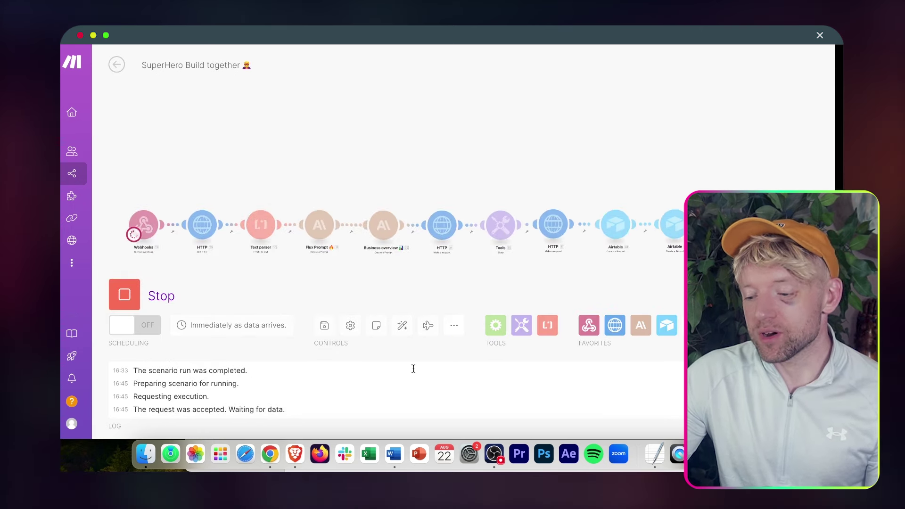
pyautogui.click(270, 459)
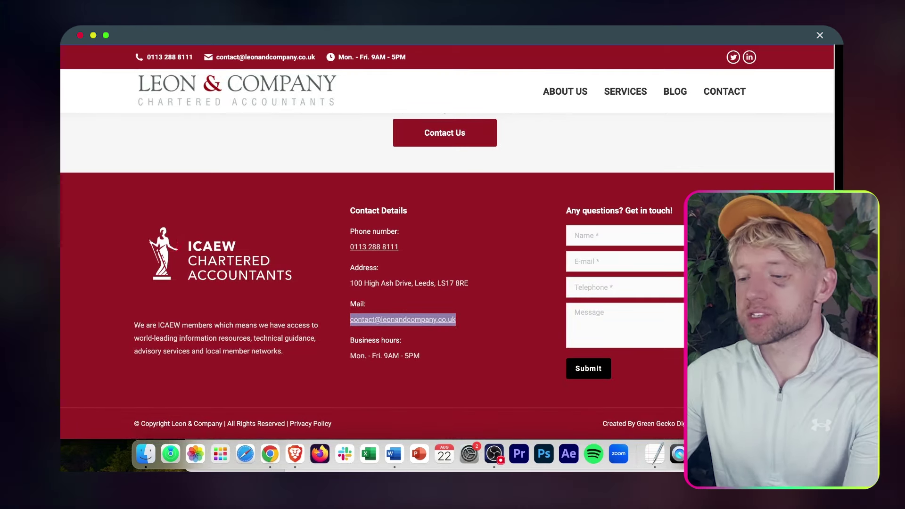
# - Search Google for 'ultraflex leeds' and open the Ultra Flex Gym Leeds North website
pyautogui.press('super+l')
pyautogui.write('g')
pyautogui.press('Return')
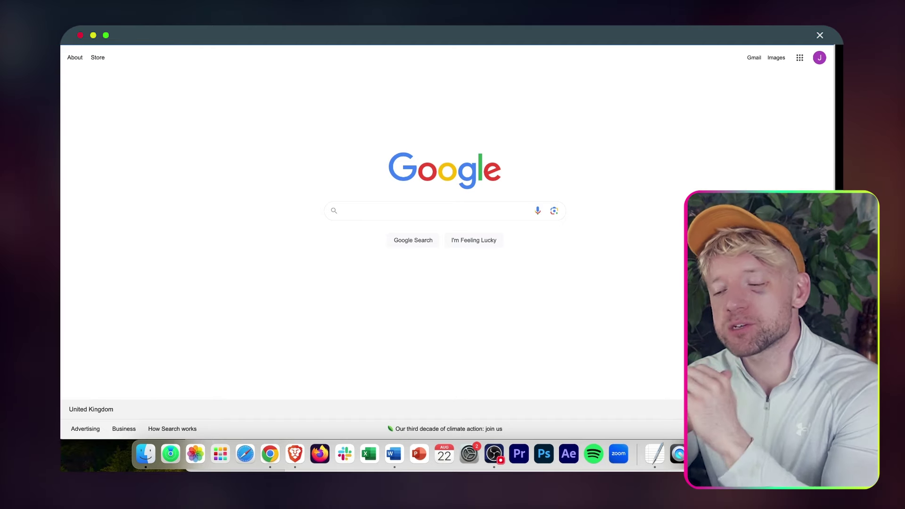
pyautogui.write('ultrafl')
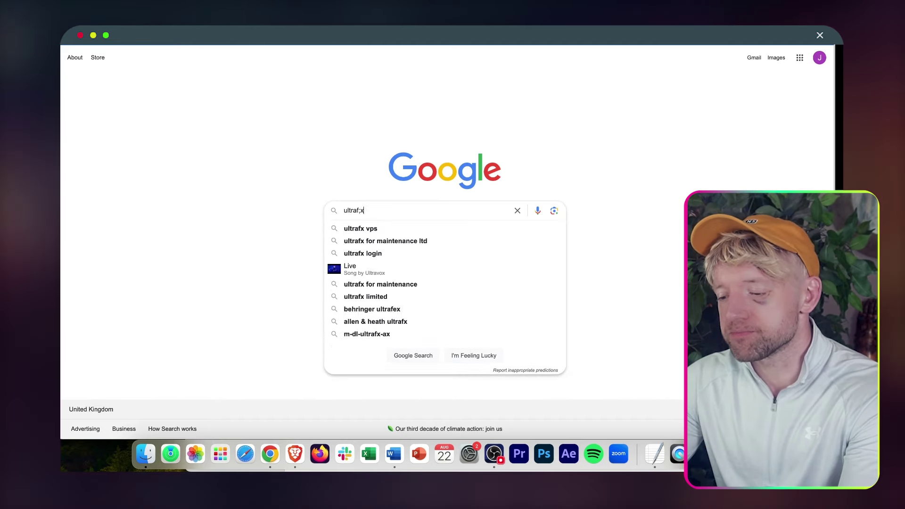
pyautogui.write('ex leeds')
pyautogui.press('Return')
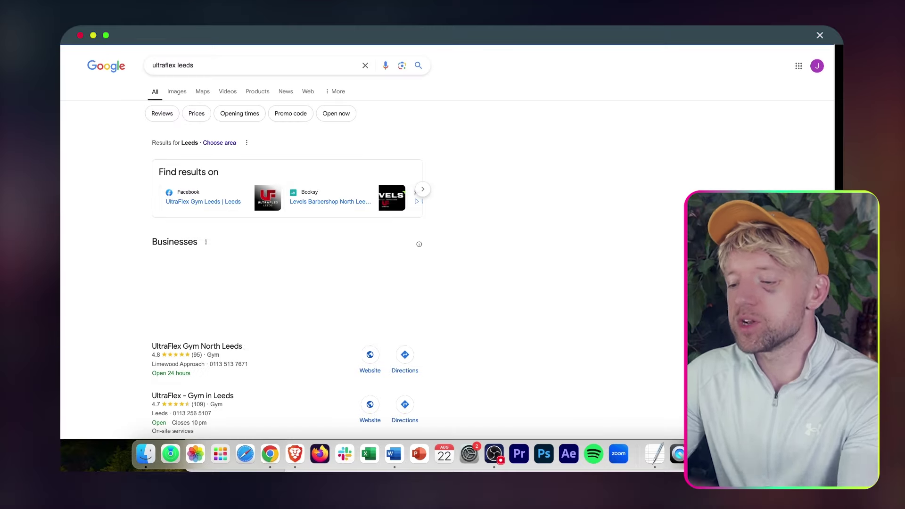
pyautogui.scroll(-8, 293, 215)
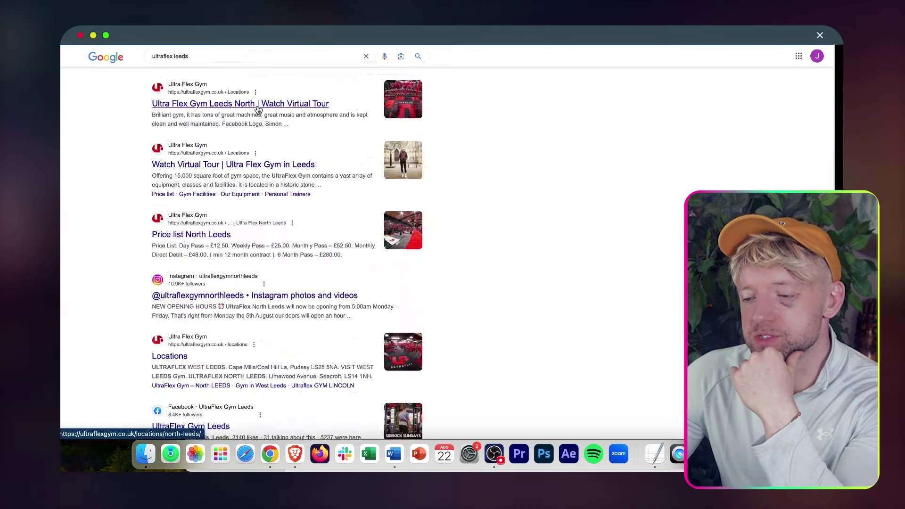
pyautogui.click(256, 105)
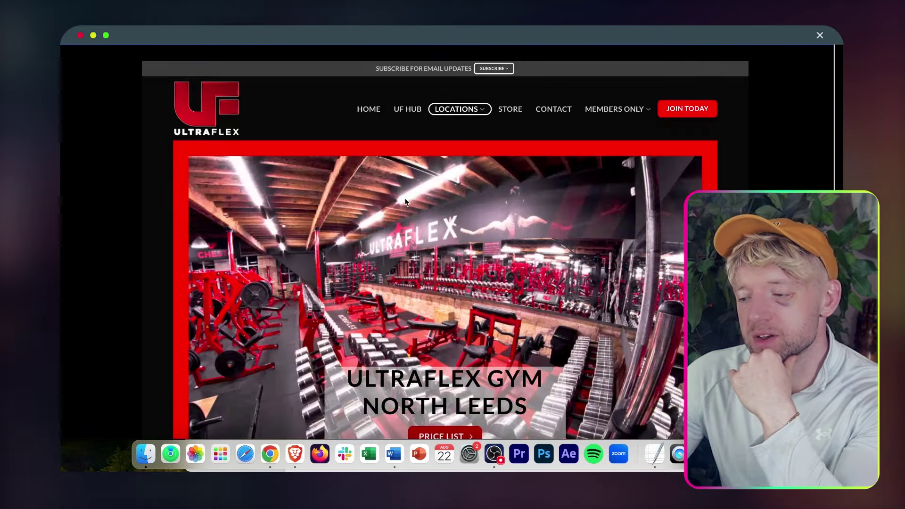
# - Send the gym's page and selected contact email to the scenario via the extension, then return to Make
pyautogui.scroll(-10, 405, 202)
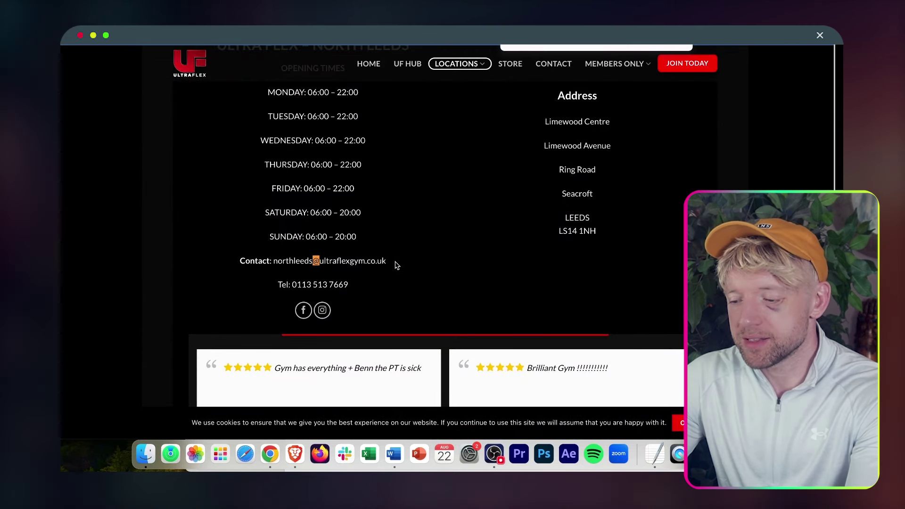
pyautogui.moveTo(389, 264); pyautogui.dragTo(295, 263)
pyautogui.rightClick(295, 264)
pyautogui.click(640, 240)
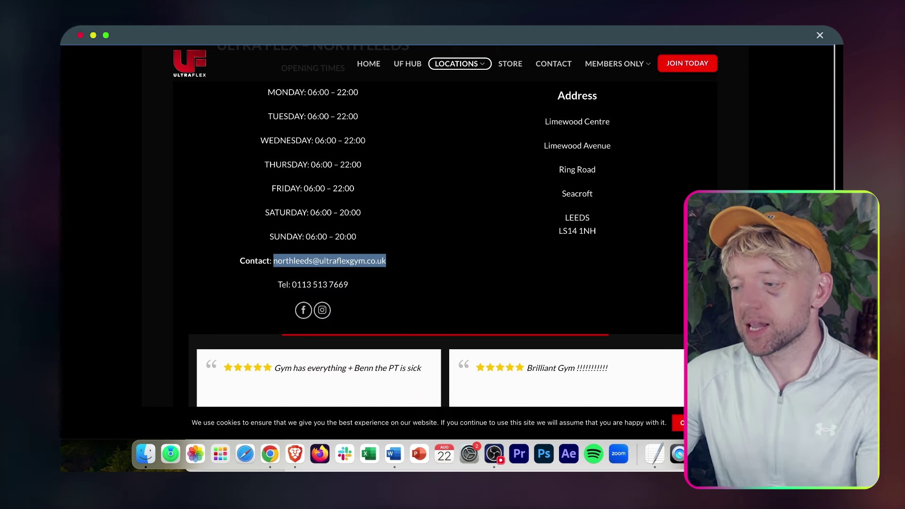
pyautogui.click(526, 85)
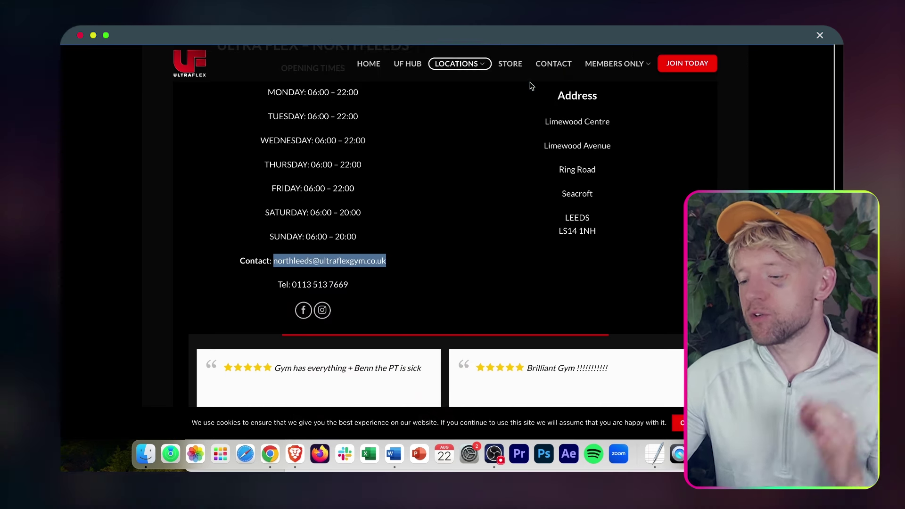
pyautogui.click(302, 460)
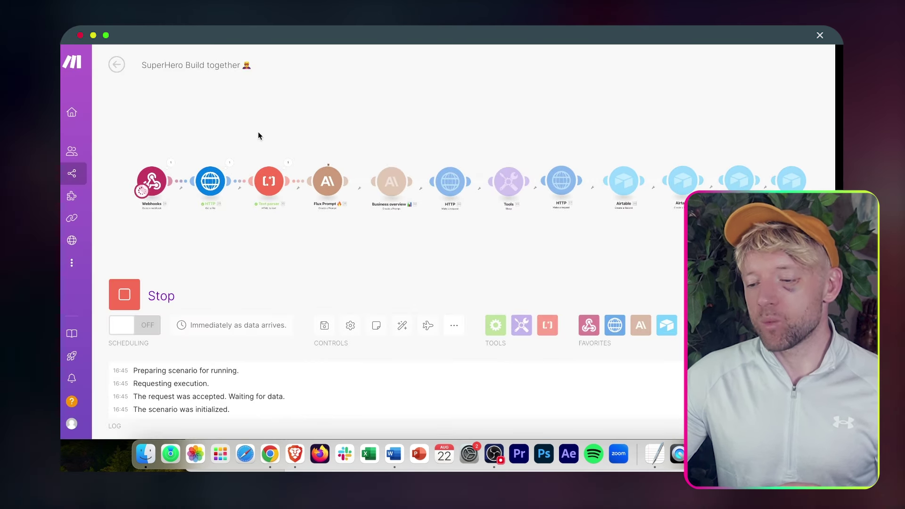
# - Pan across the Make canvas to follow the run through the parsing, prompt and HTTP steps
pyautogui.moveTo(360, 119); pyautogui.dragTo(269, 113)
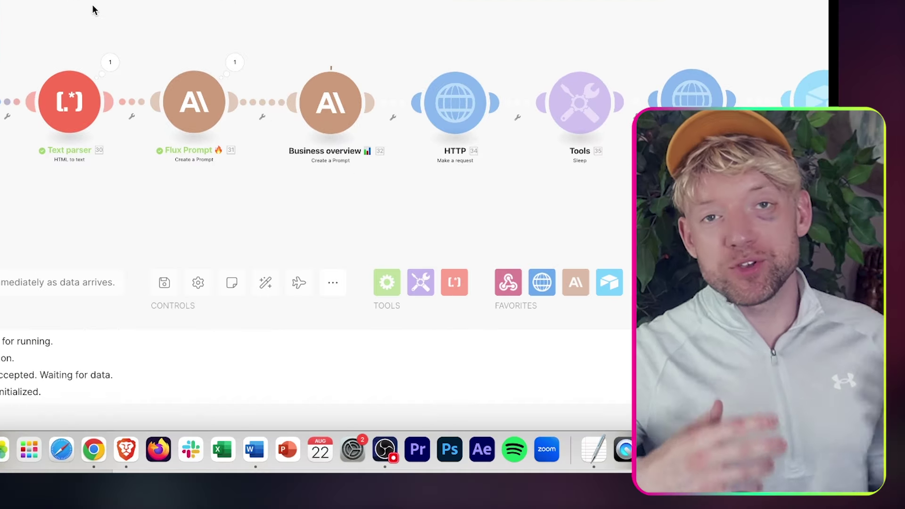
pyautogui.scroll(-1, 197, 83)
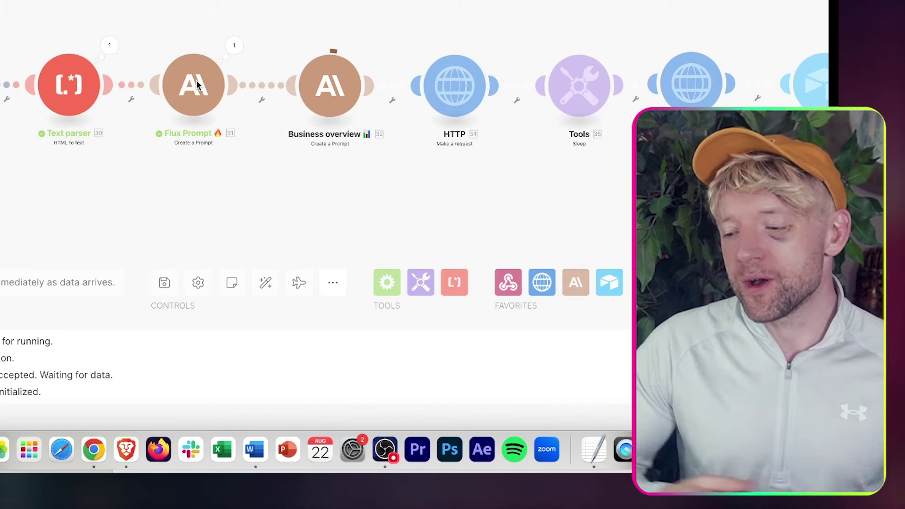
pyautogui.moveTo(343, 6); pyautogui.dragTo(183, 1)
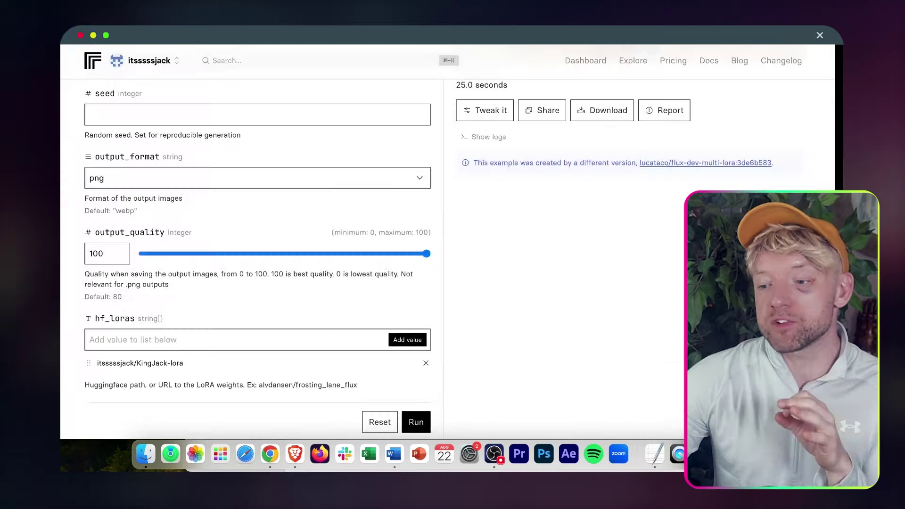
# - Open the Replicate dashboard to find the newly queued prediction under Recent predictions
pyautogui.click(94, 62)
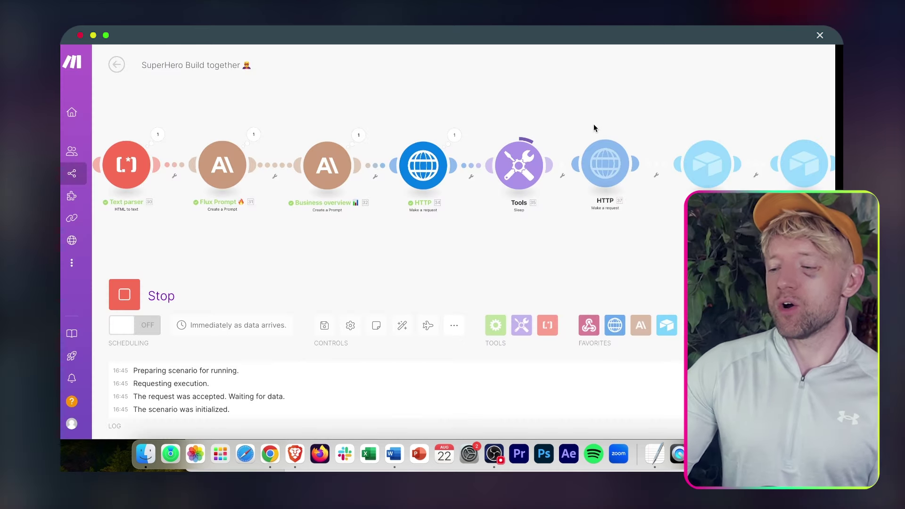
pyautogui.hscroll(3, 567, 120)
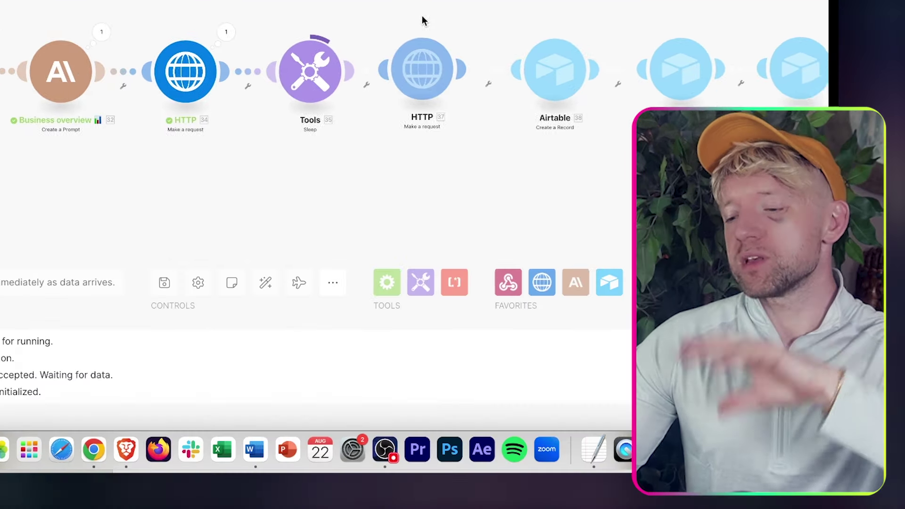
# - Pan along the scenario canvas to confirm every module in the run succeeded
pyautogui.moveTo(423, 21); pyautogui.dragTo(410, 20)
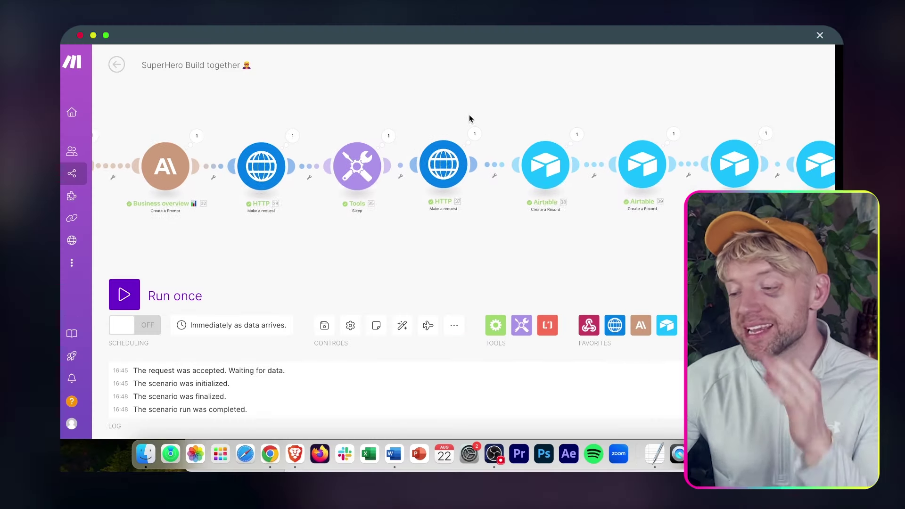
pyautogui.moveTo(415, 114); pyautogui.dragTo(410, 114)
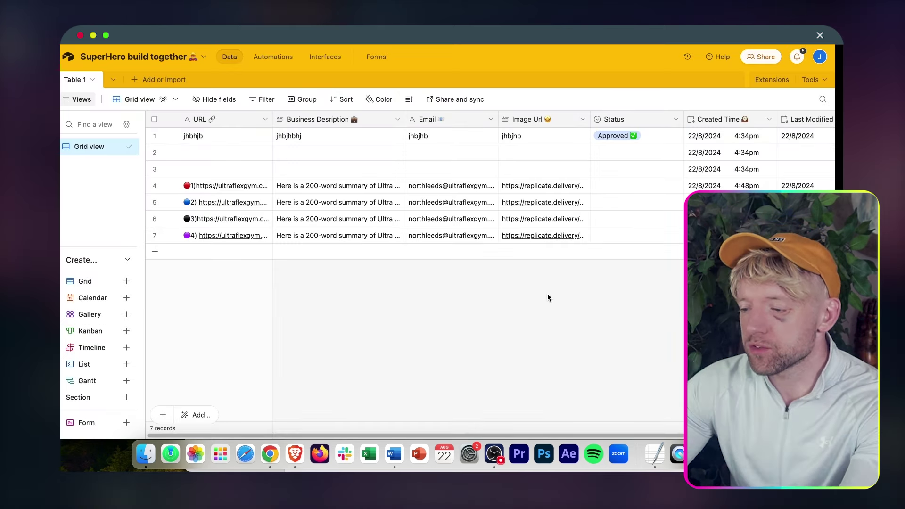
# - Preview the generated gym images from the Image Url cells, copying row 7's image
pyautogui.click(552, 187)
pyautogui.click(551, 217)
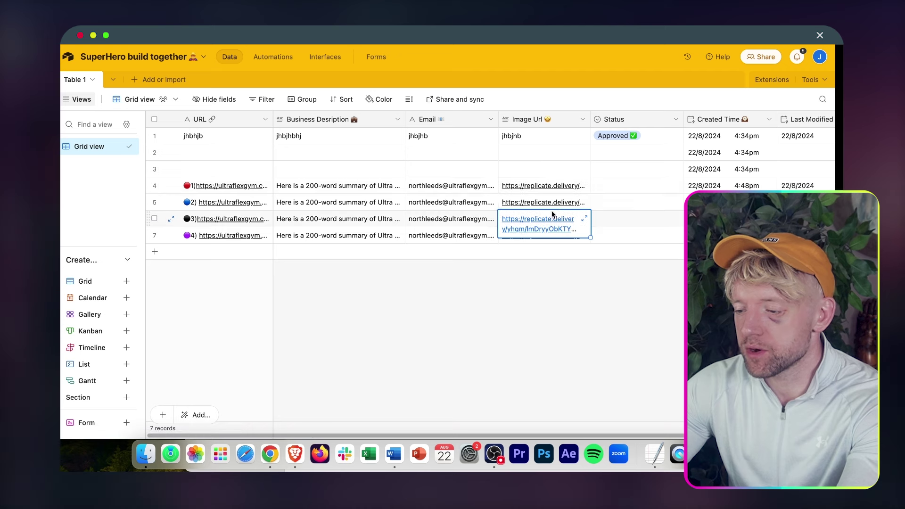
pyautogui.click(553, 205)
pyautogui.press('Escape')
pyautogui.click(551, 238)
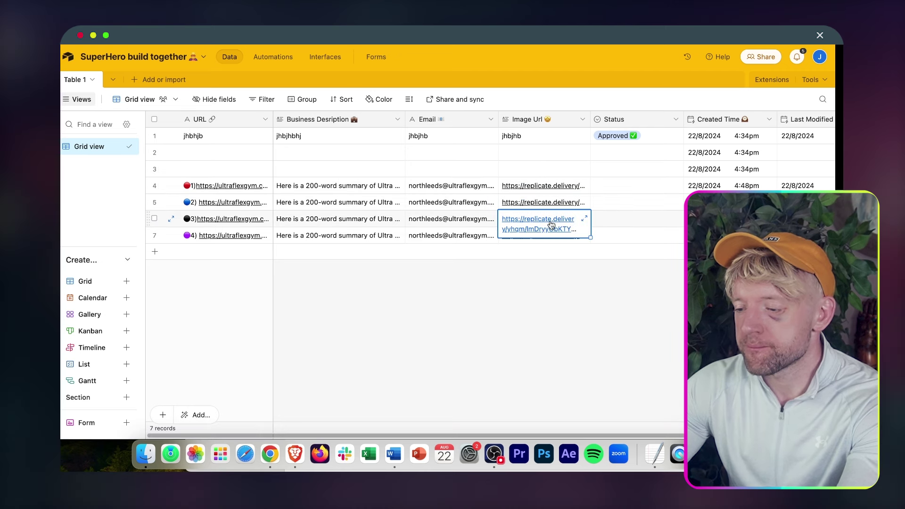
pyautogui.press('Escape')
pyautogui.click(551, 237)
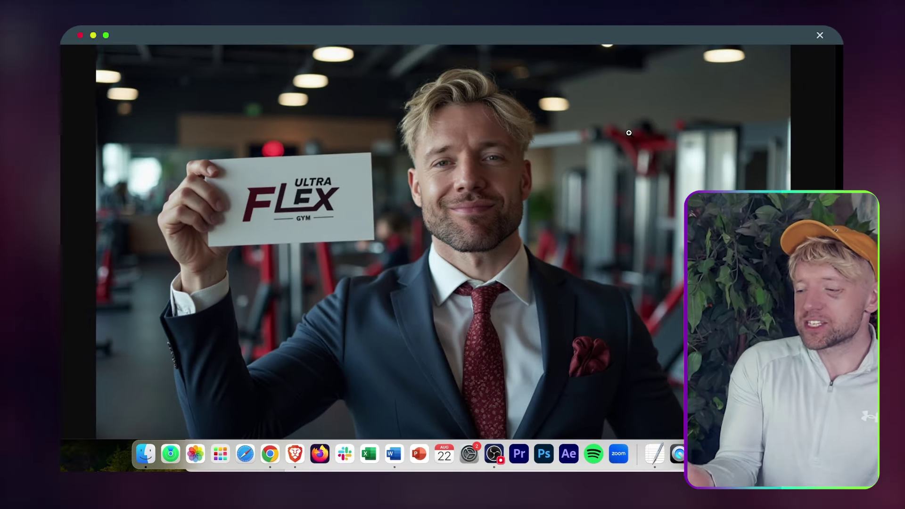
pyautogui.rightClick(628, 133)
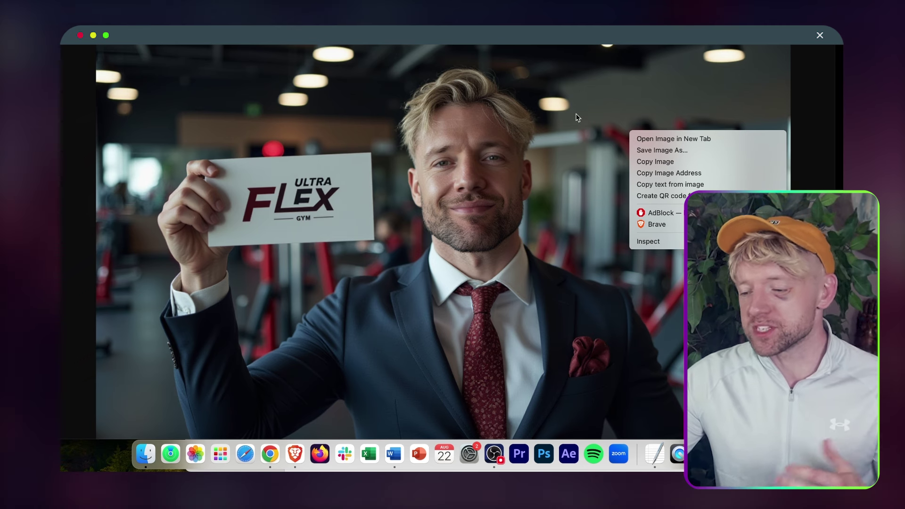
pyautogui.rightClick(536, 136)
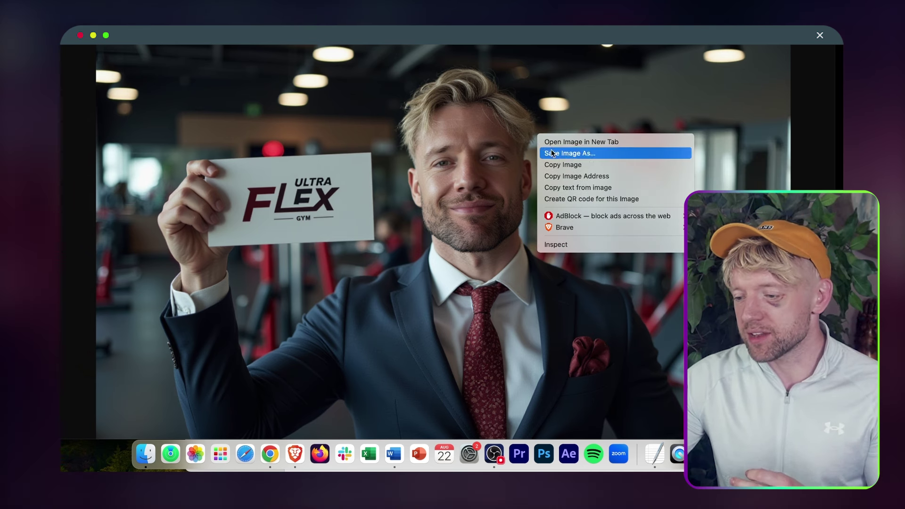
pyautogui.click(563, 161)
pyautogui.press('Right')
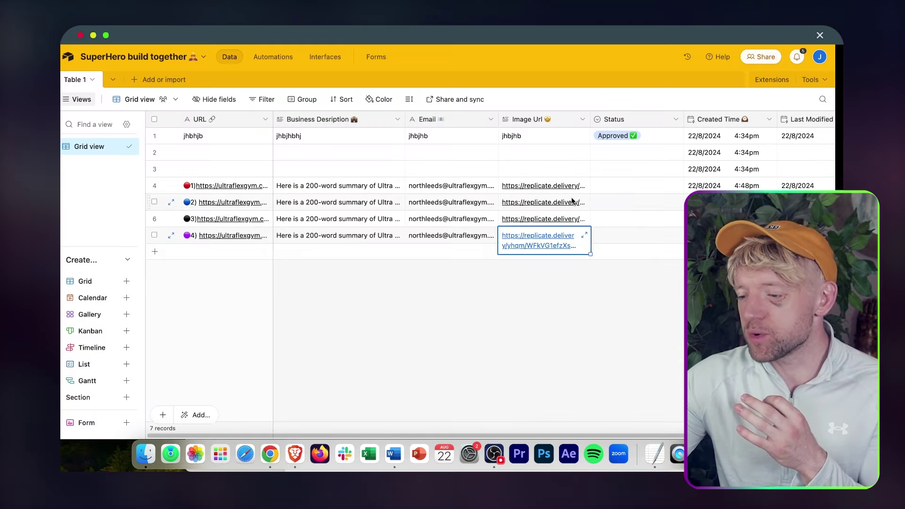
# - Set row 7's Status to Approved ✅
pyautogui.click(612, 319)
pyautogui.click(630, 235)
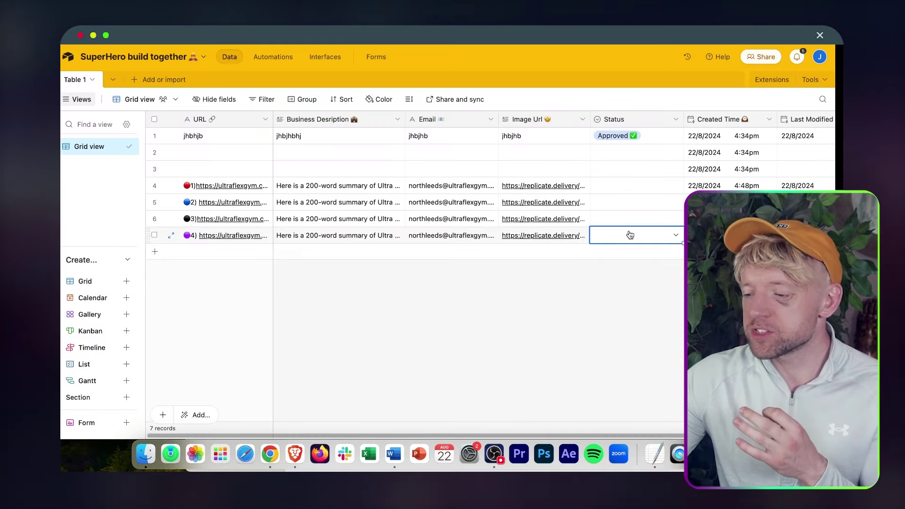
pyautogui.click(630, 235)
pyautogui.click(621, 287)
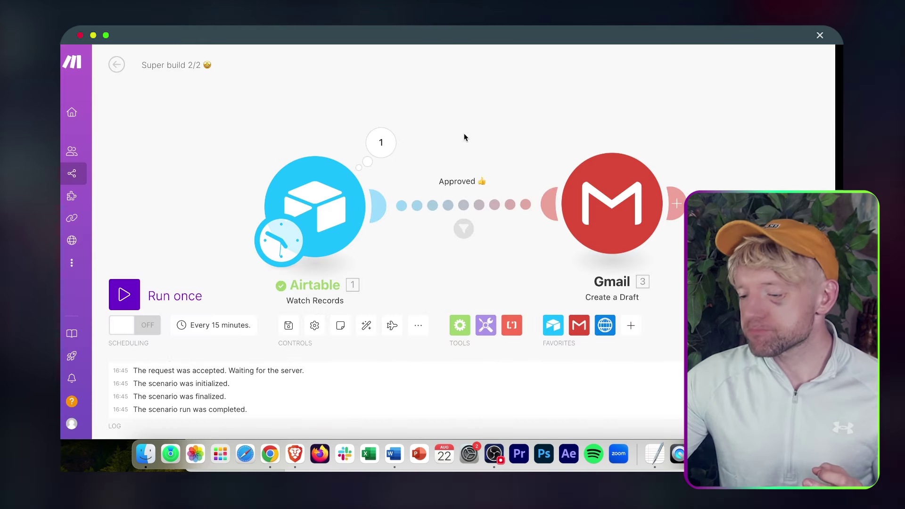
# - Run Super build 2/2 once and review the resulting email draft with the gym photo
pyautogui.moveTo(465, 137); pyautogui.dragTo(327, 111)
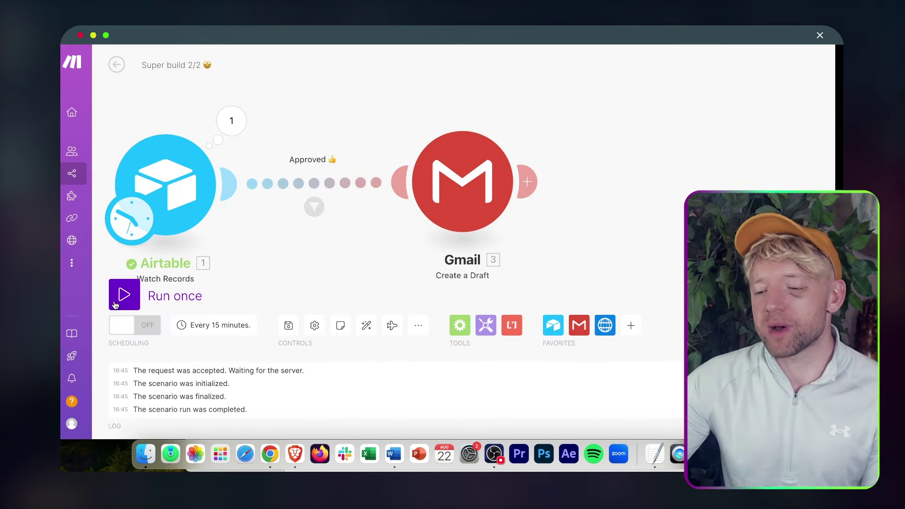
pyautogui.click(117, 305)
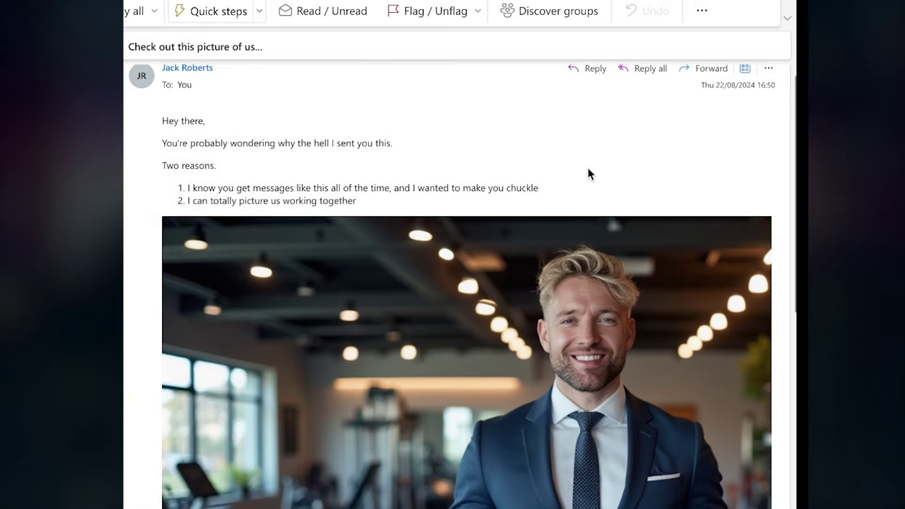
pyautogui.scroll(-10, 589, 173)
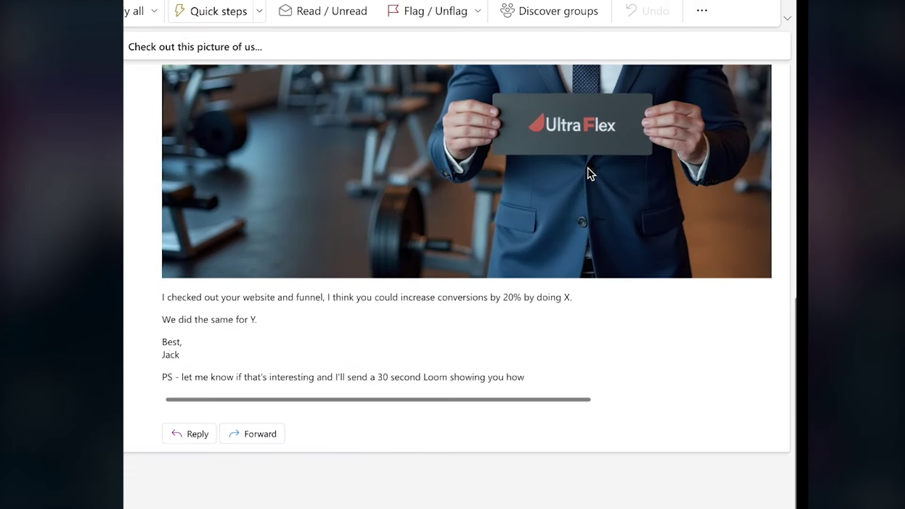
pyautogui.moveTo(347, 376); pyautogui.dragTo(314, 372)
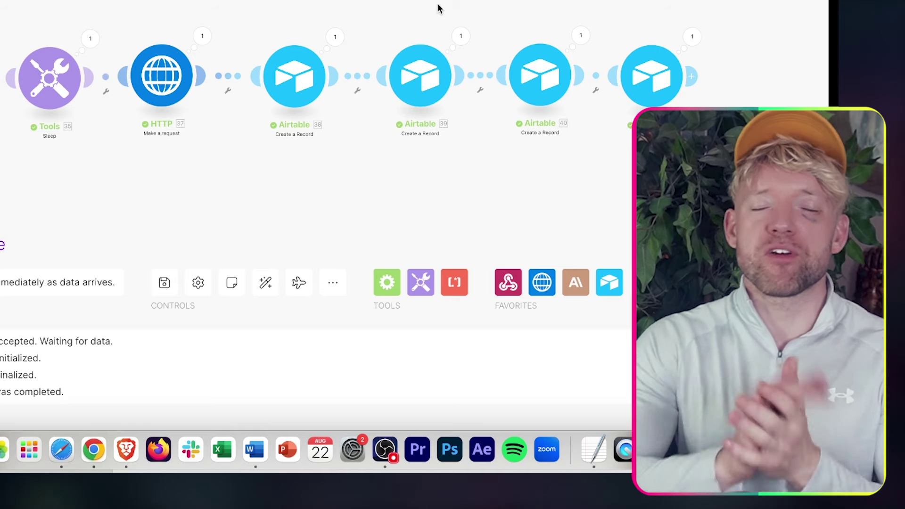